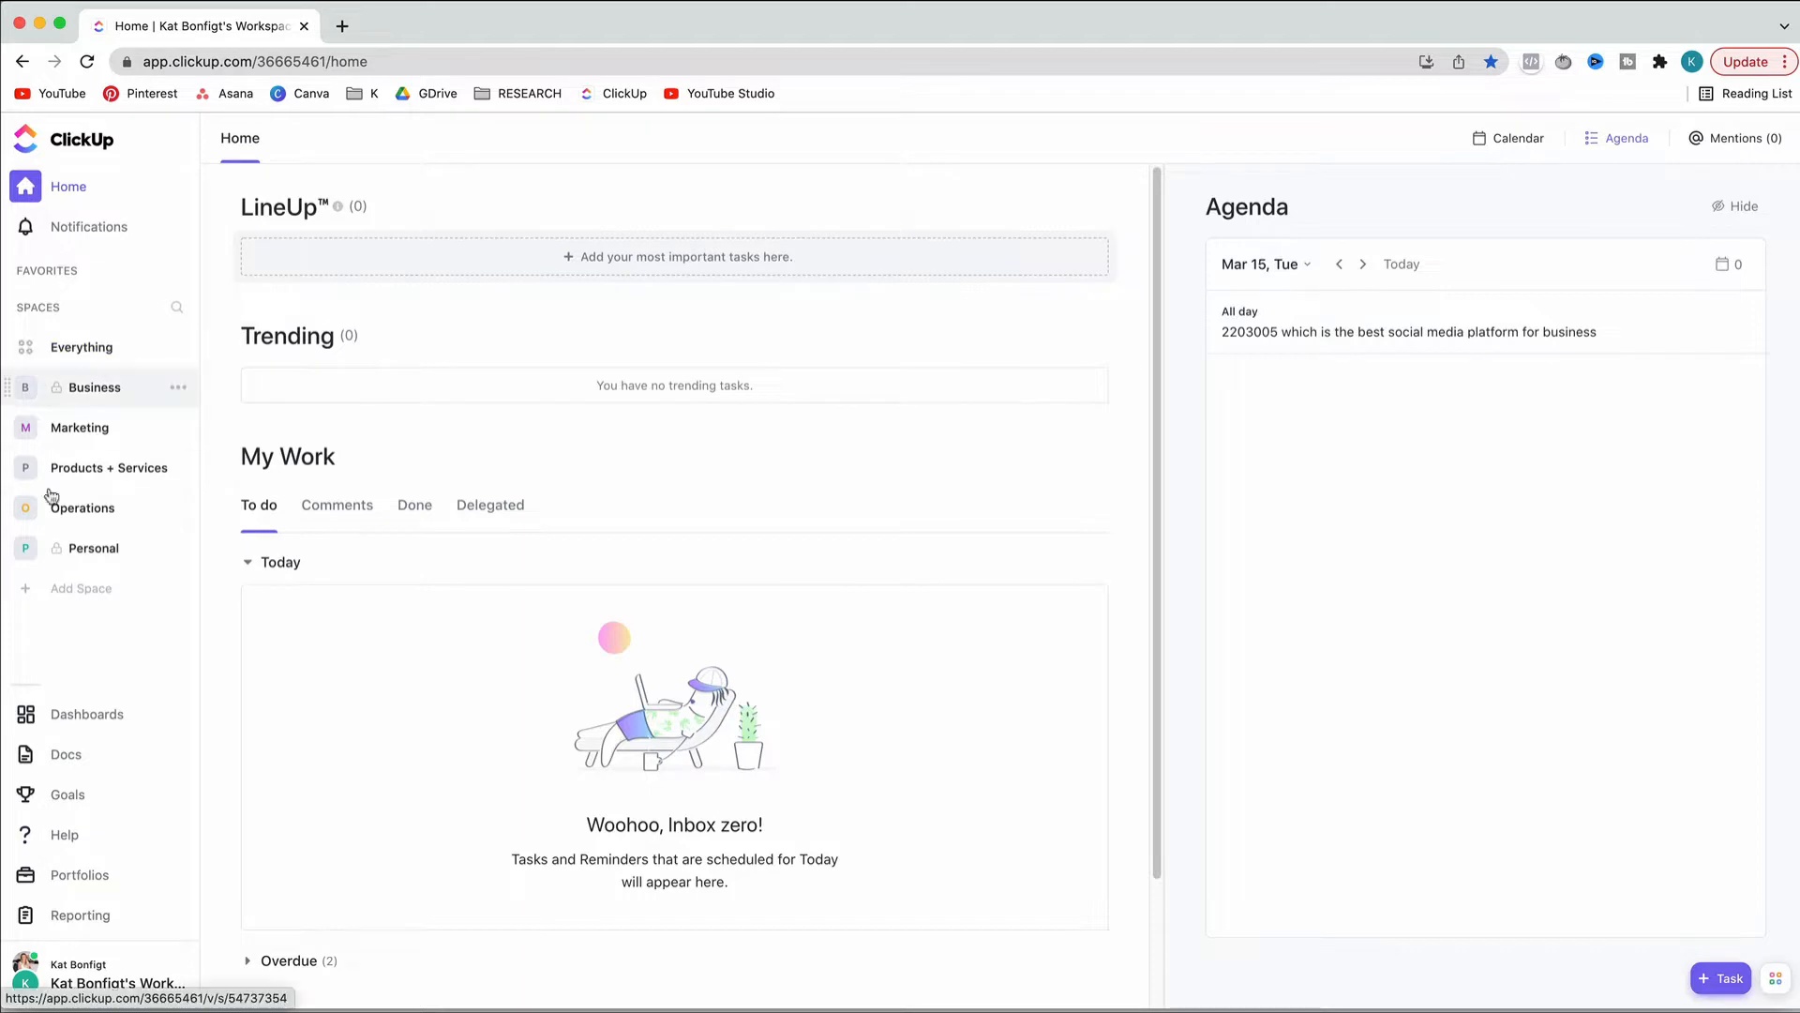
Look over the workspace and account options, and open the Marketing space's YouTube board with the space's folder list kept expanded
left_click(100, 980)
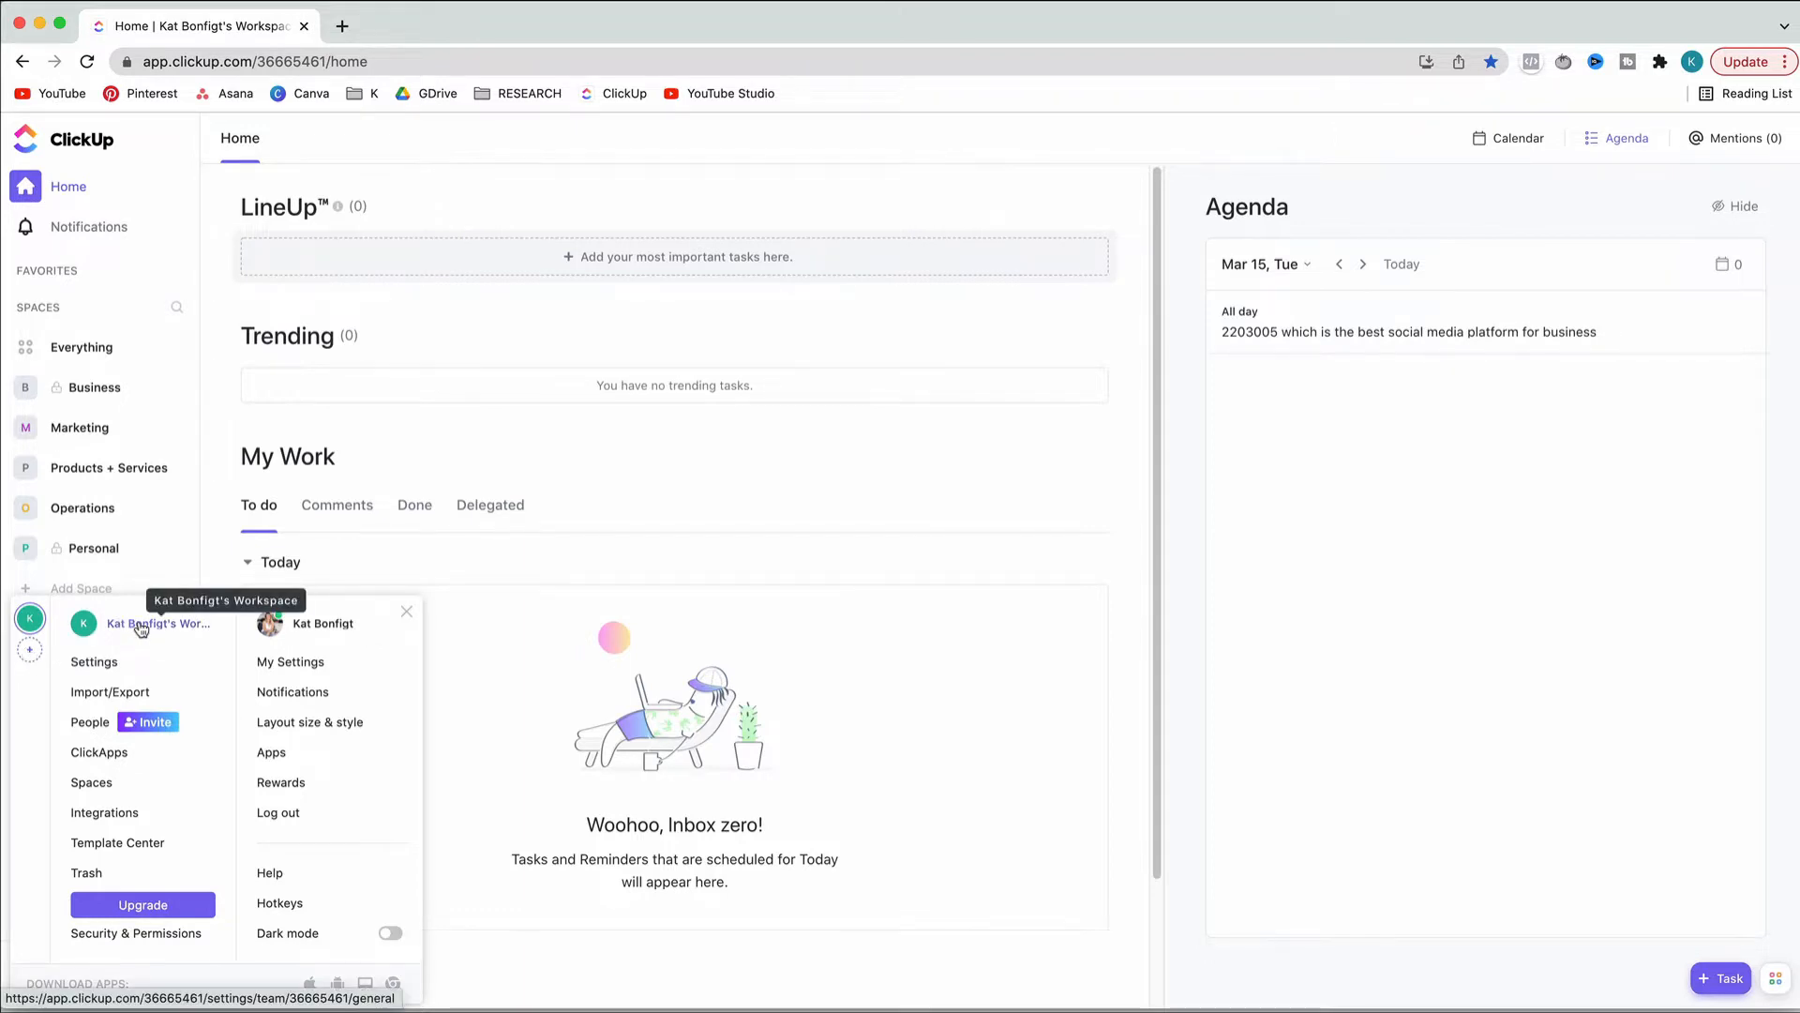
left_click(209, 541)
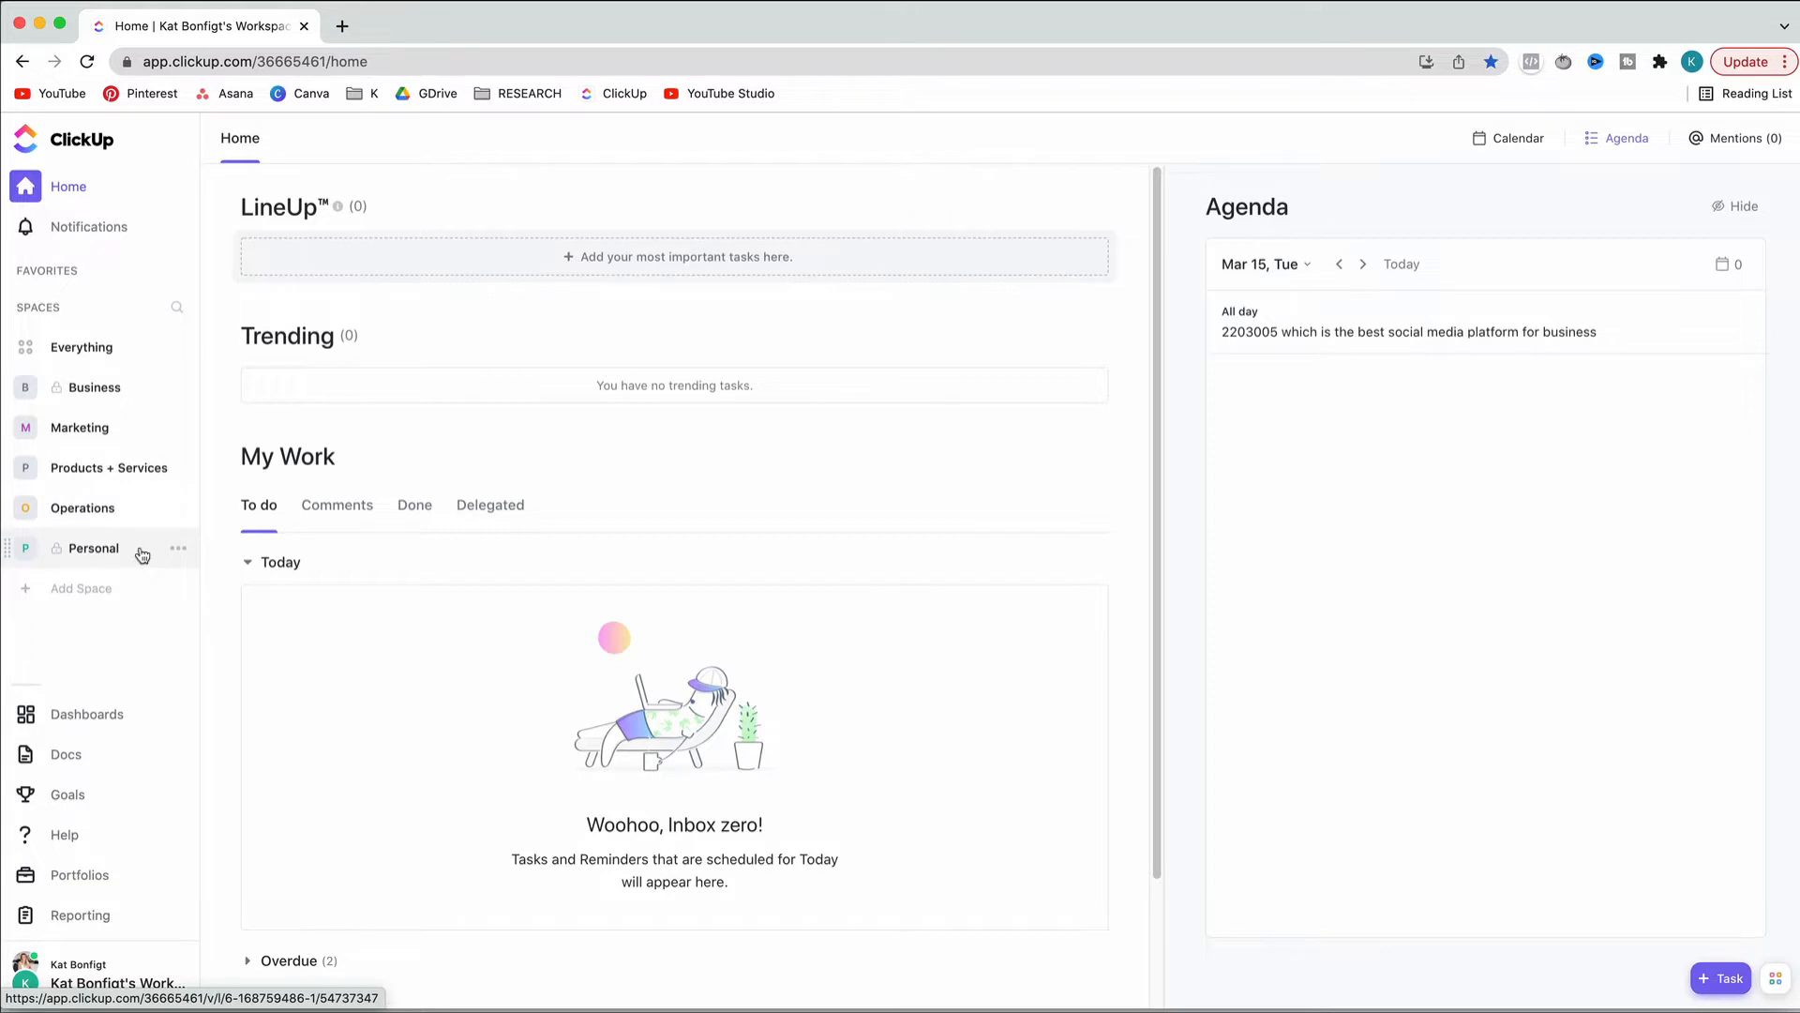
left_click(89, 437)
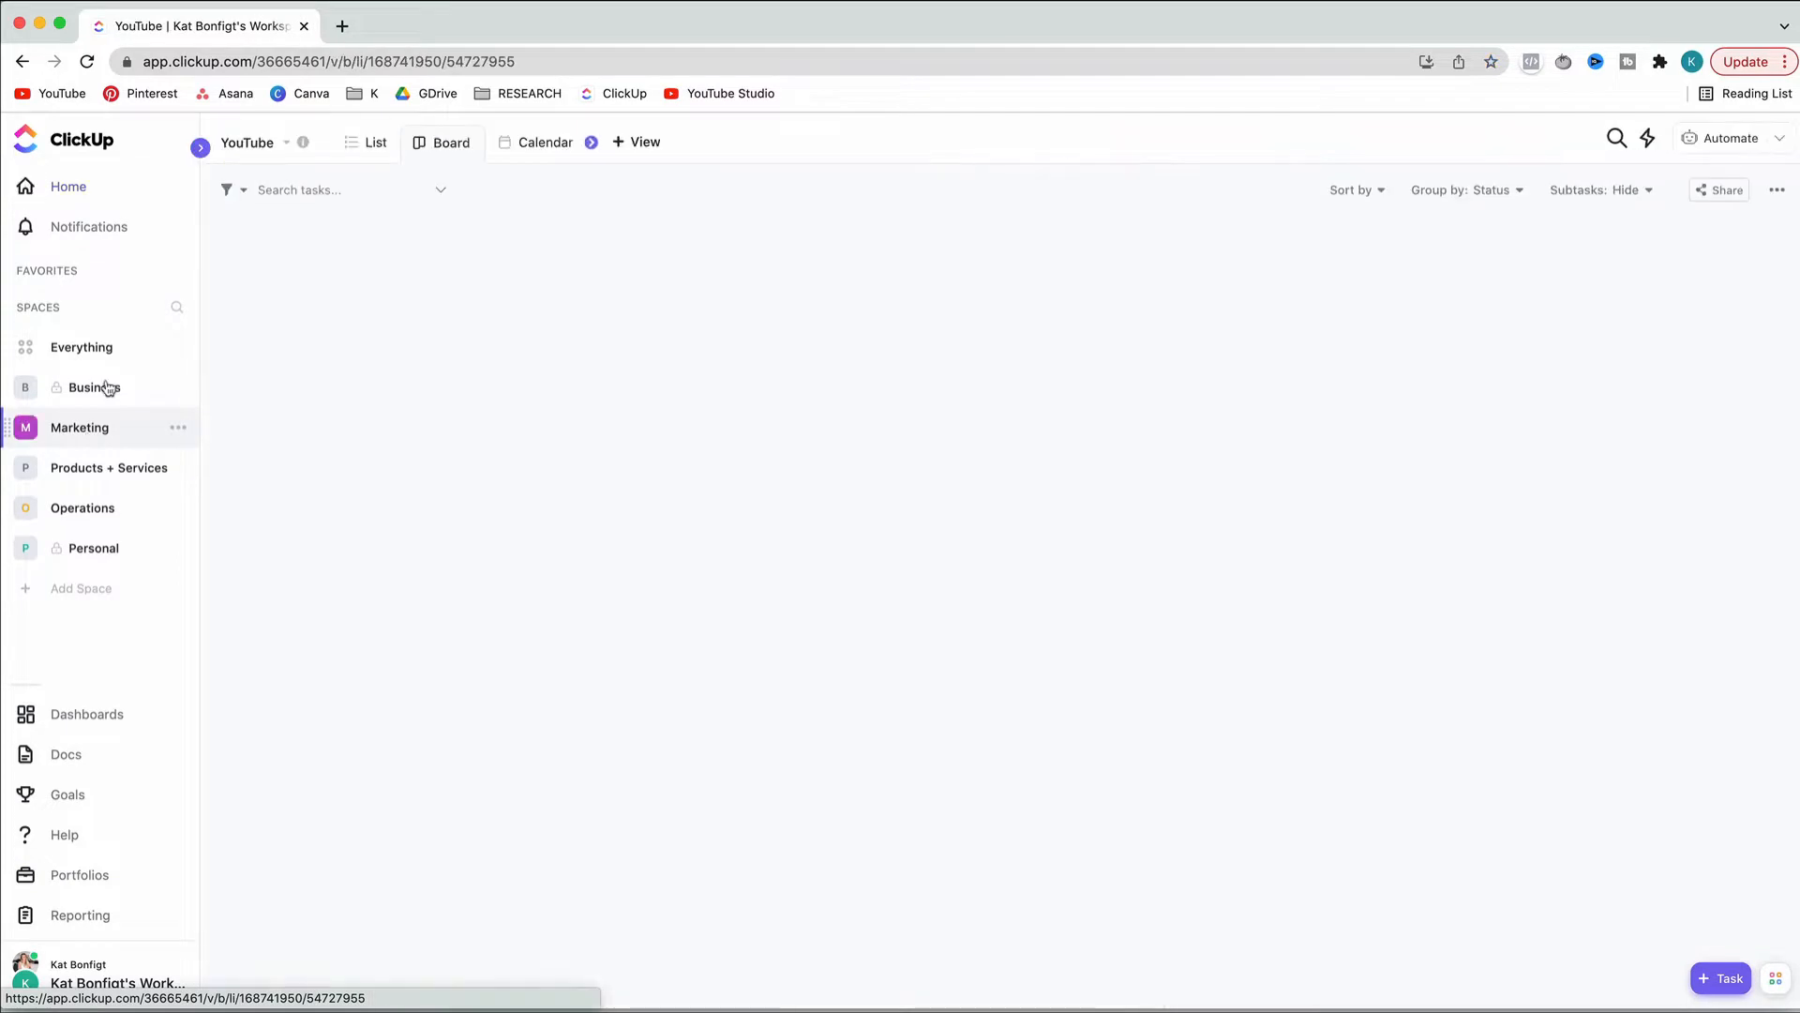
left_click(200, 151)
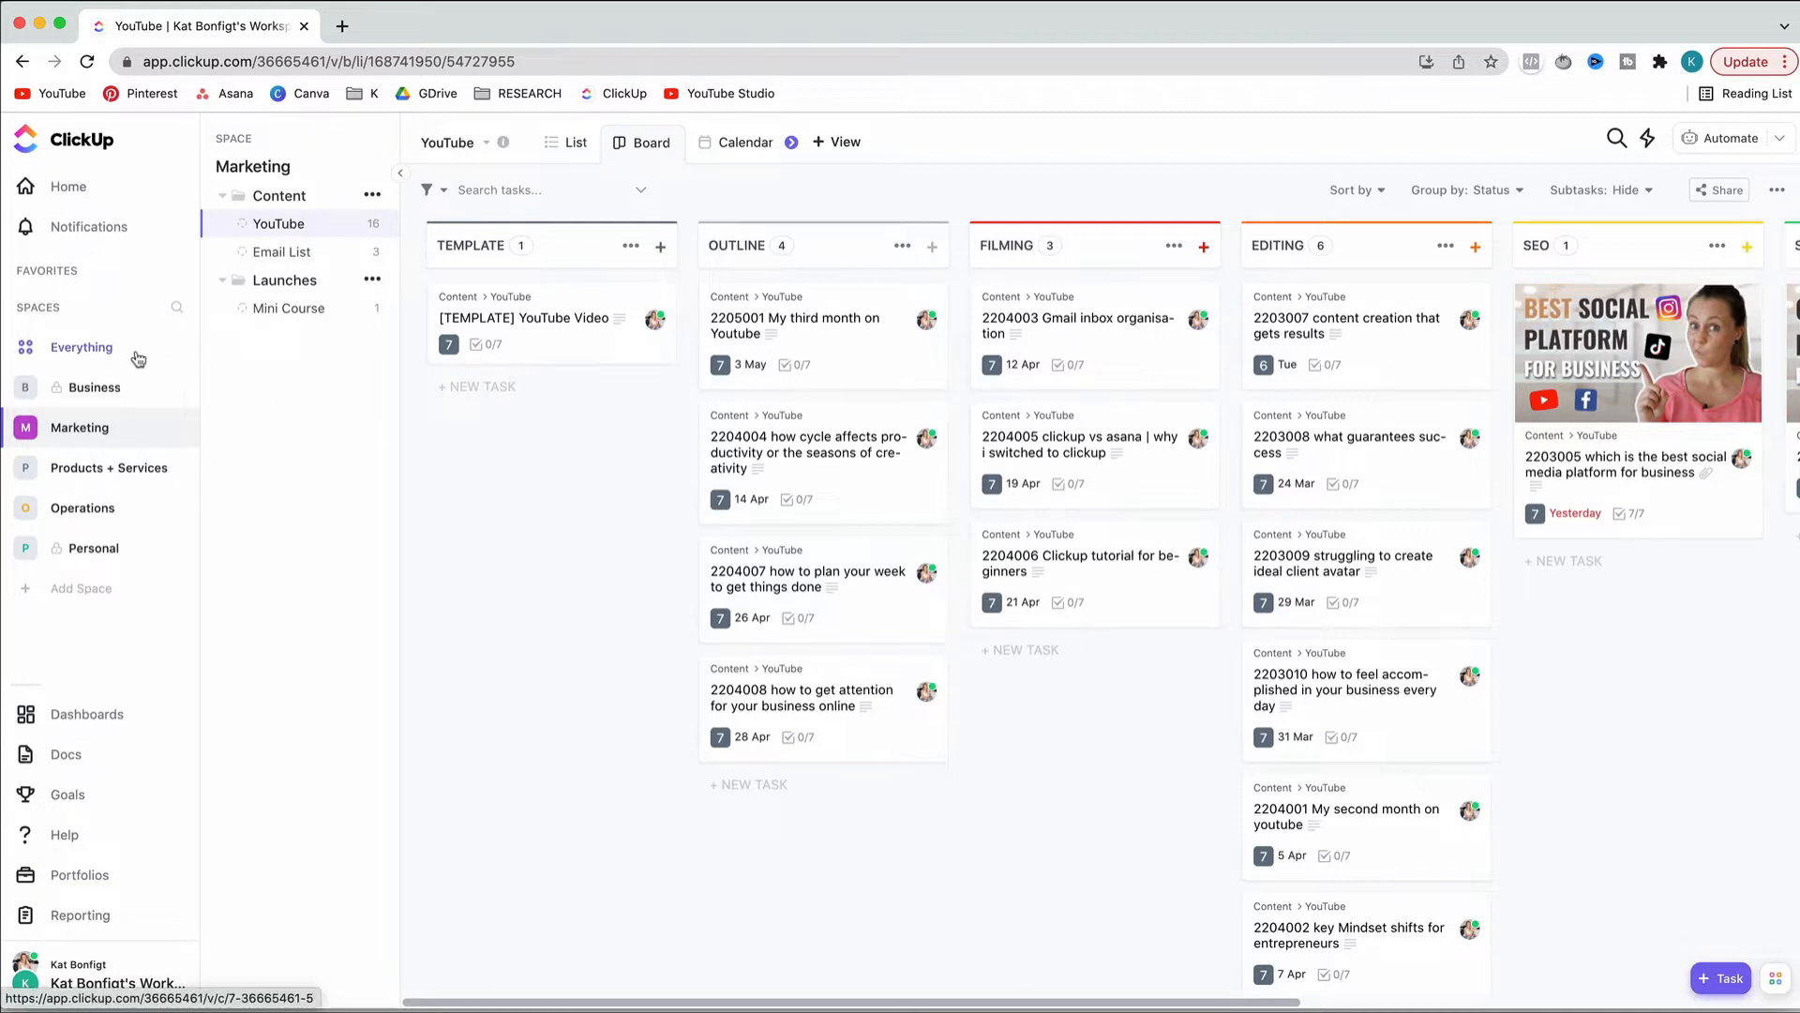
View the tasks from all spaces under Everything as a list, as a board and on the calendar
left_click(78, 355)
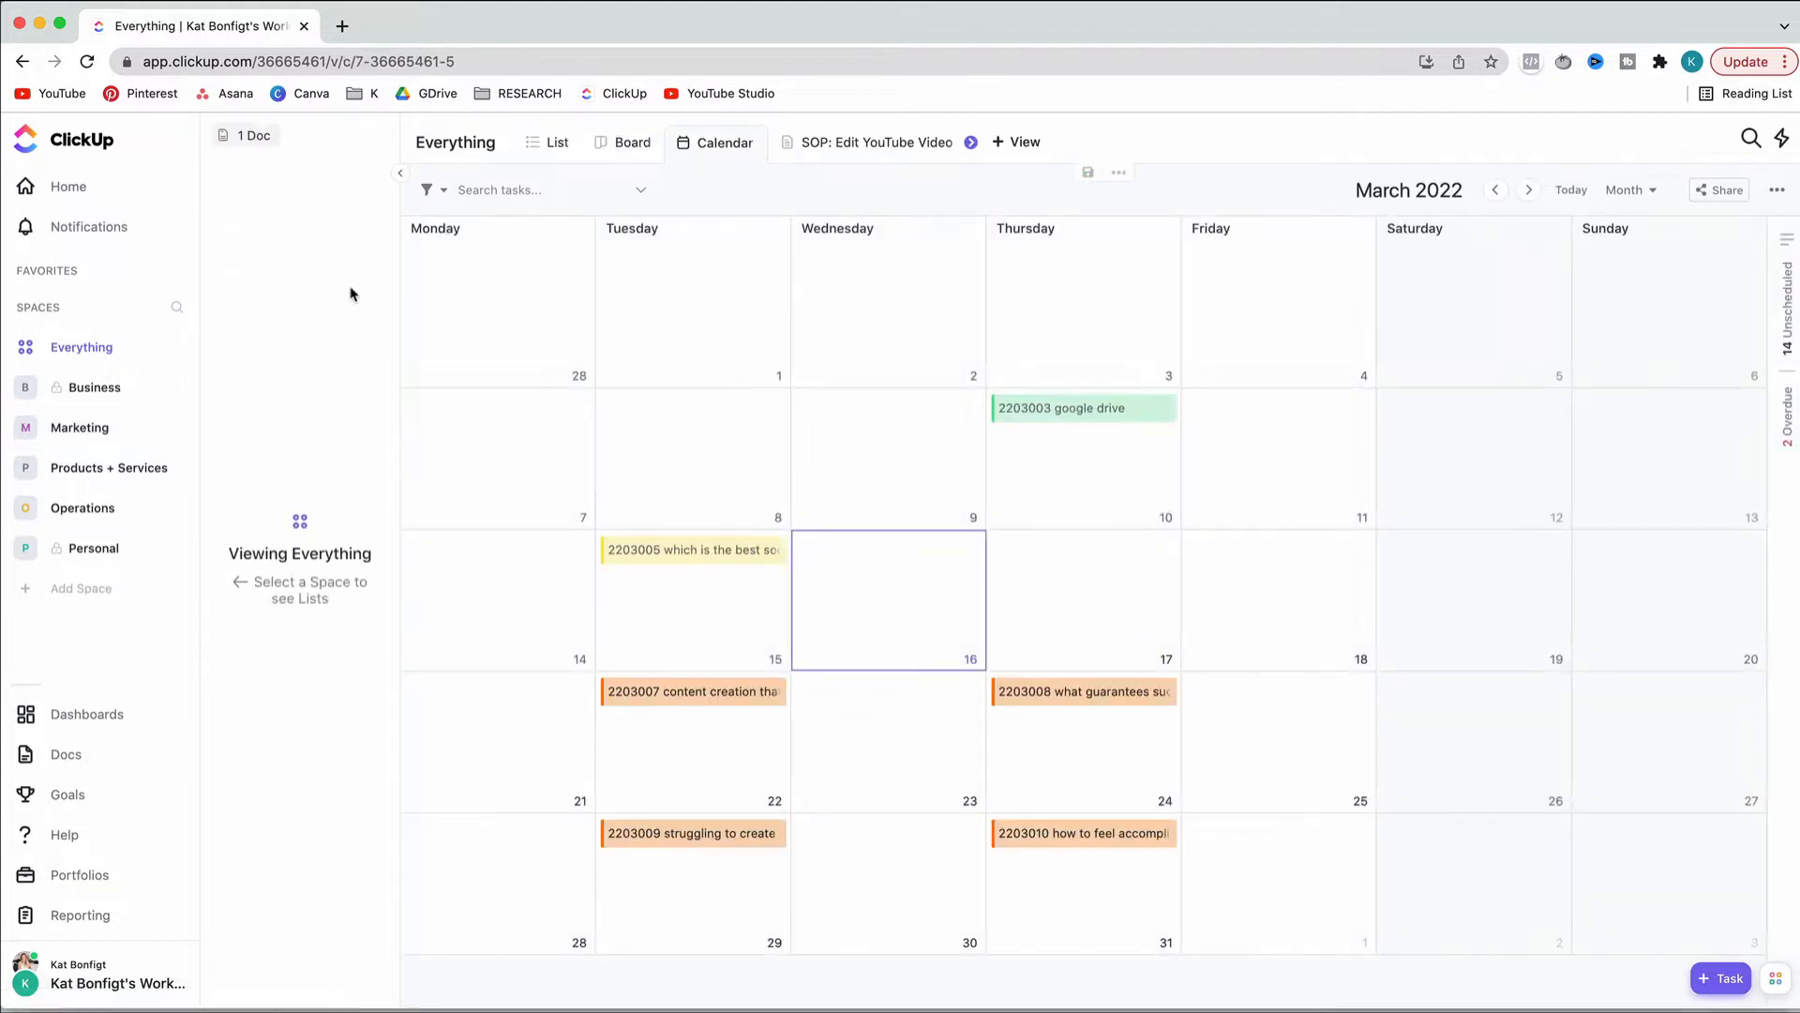
left_click(552, 143)
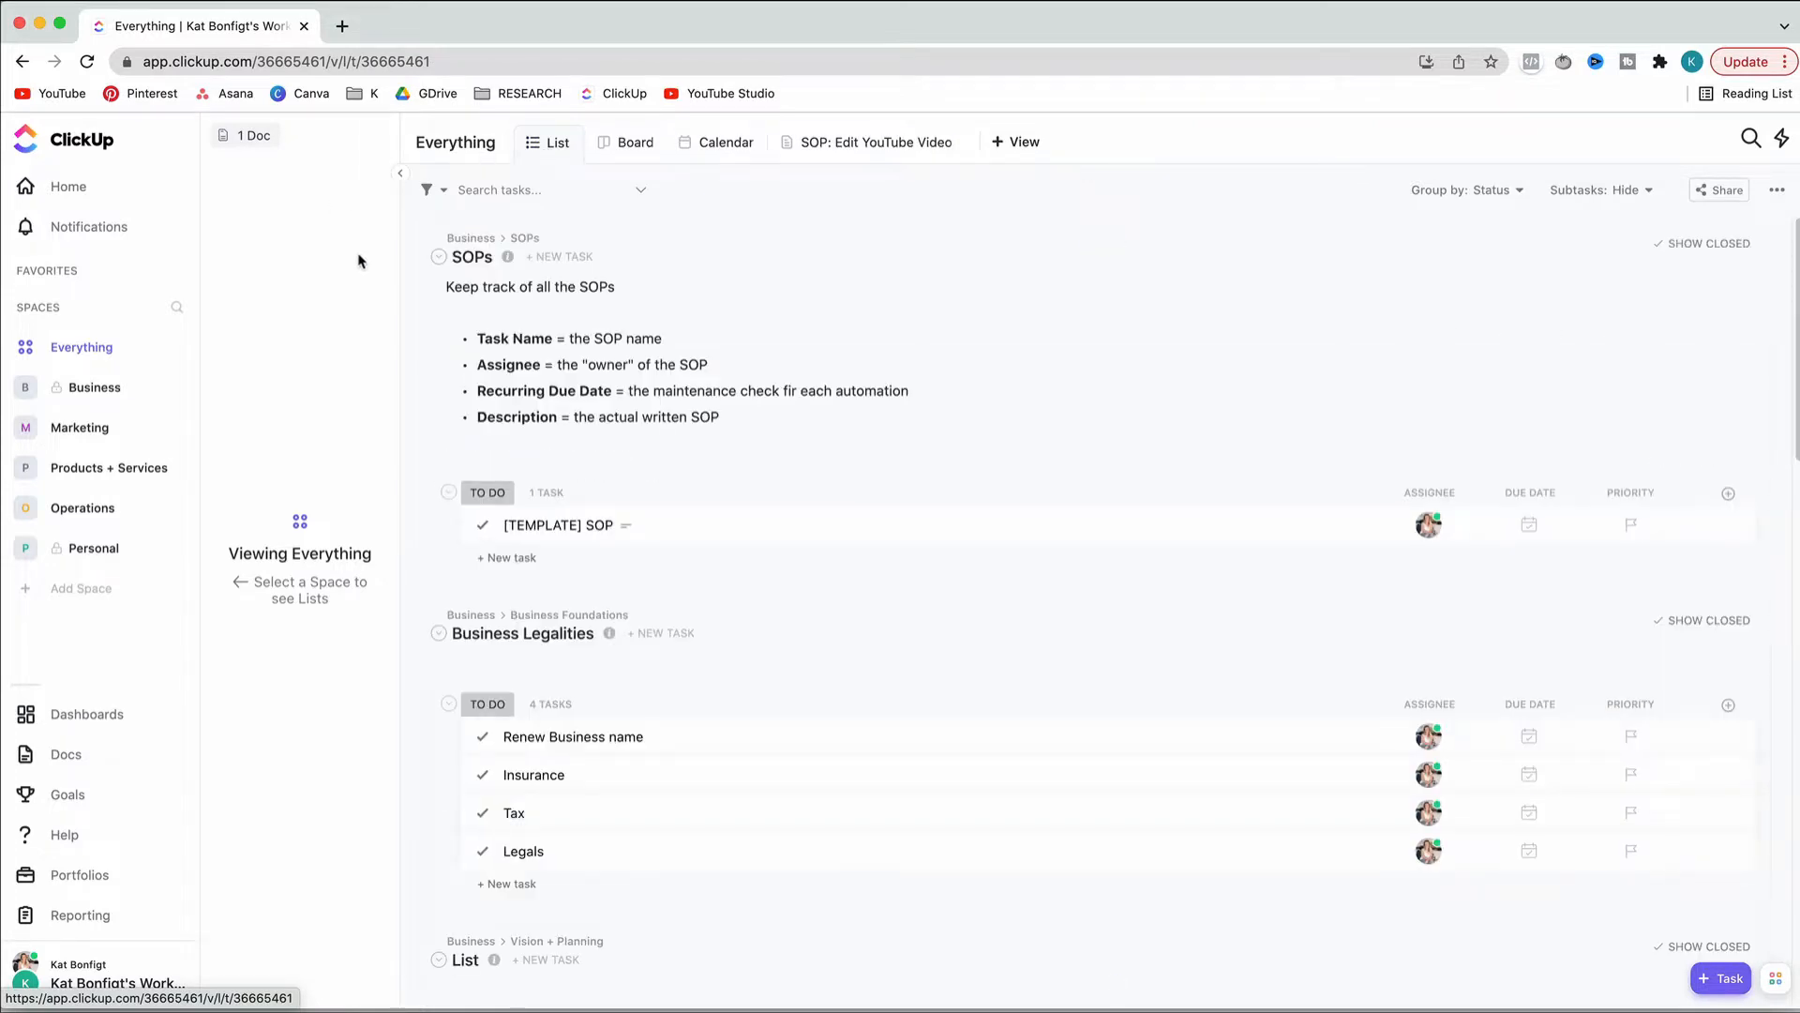
scroll(671, 390, "down", 20)
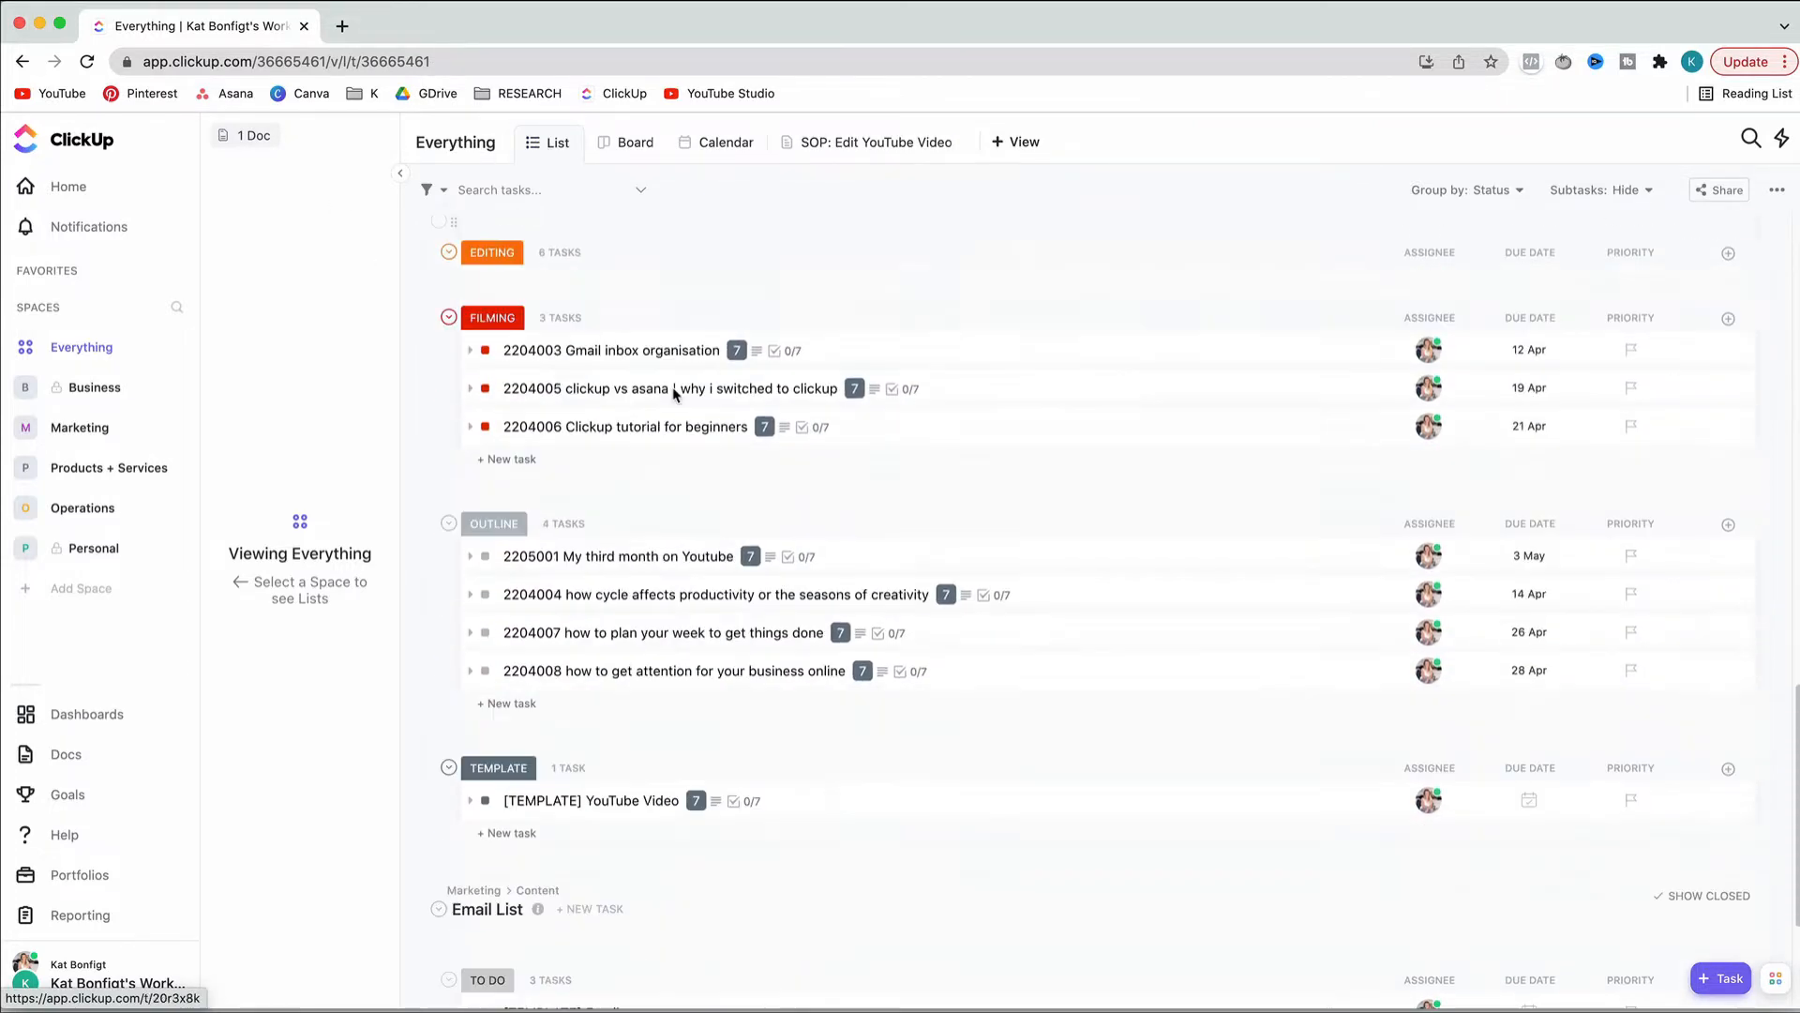
scroll(675, 394, "up", 20)
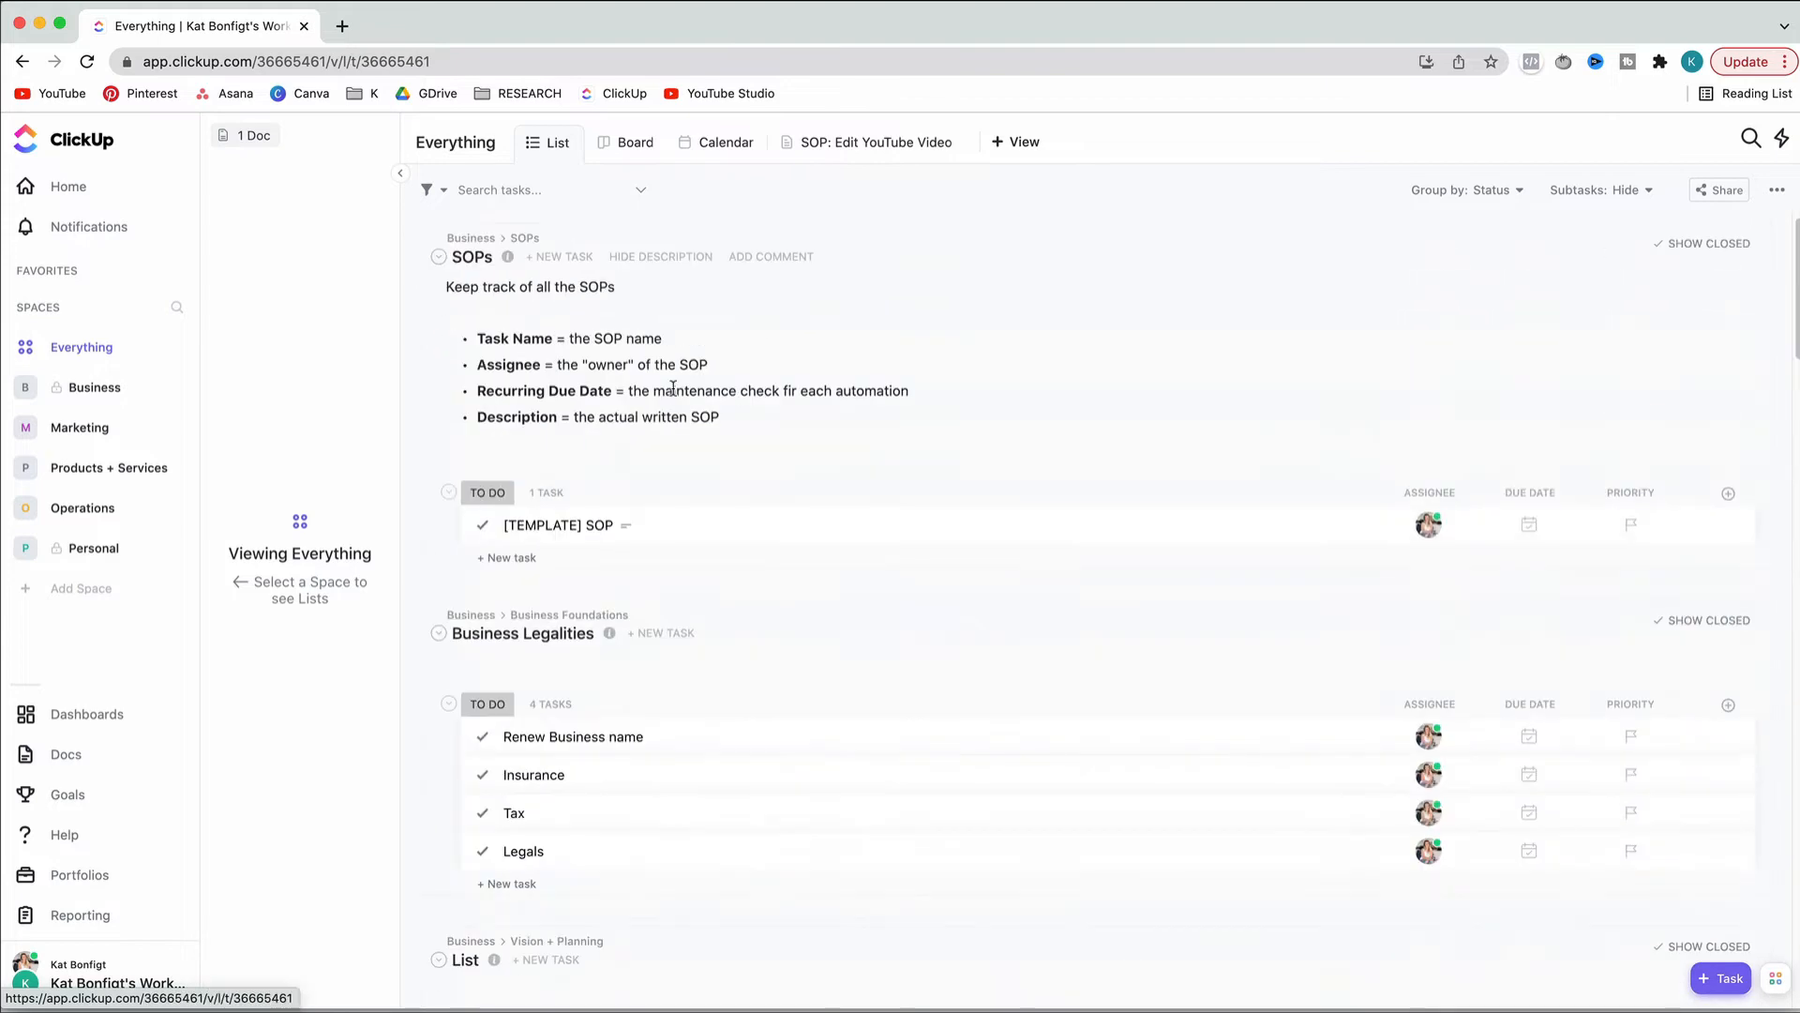
left_click(622, 149)
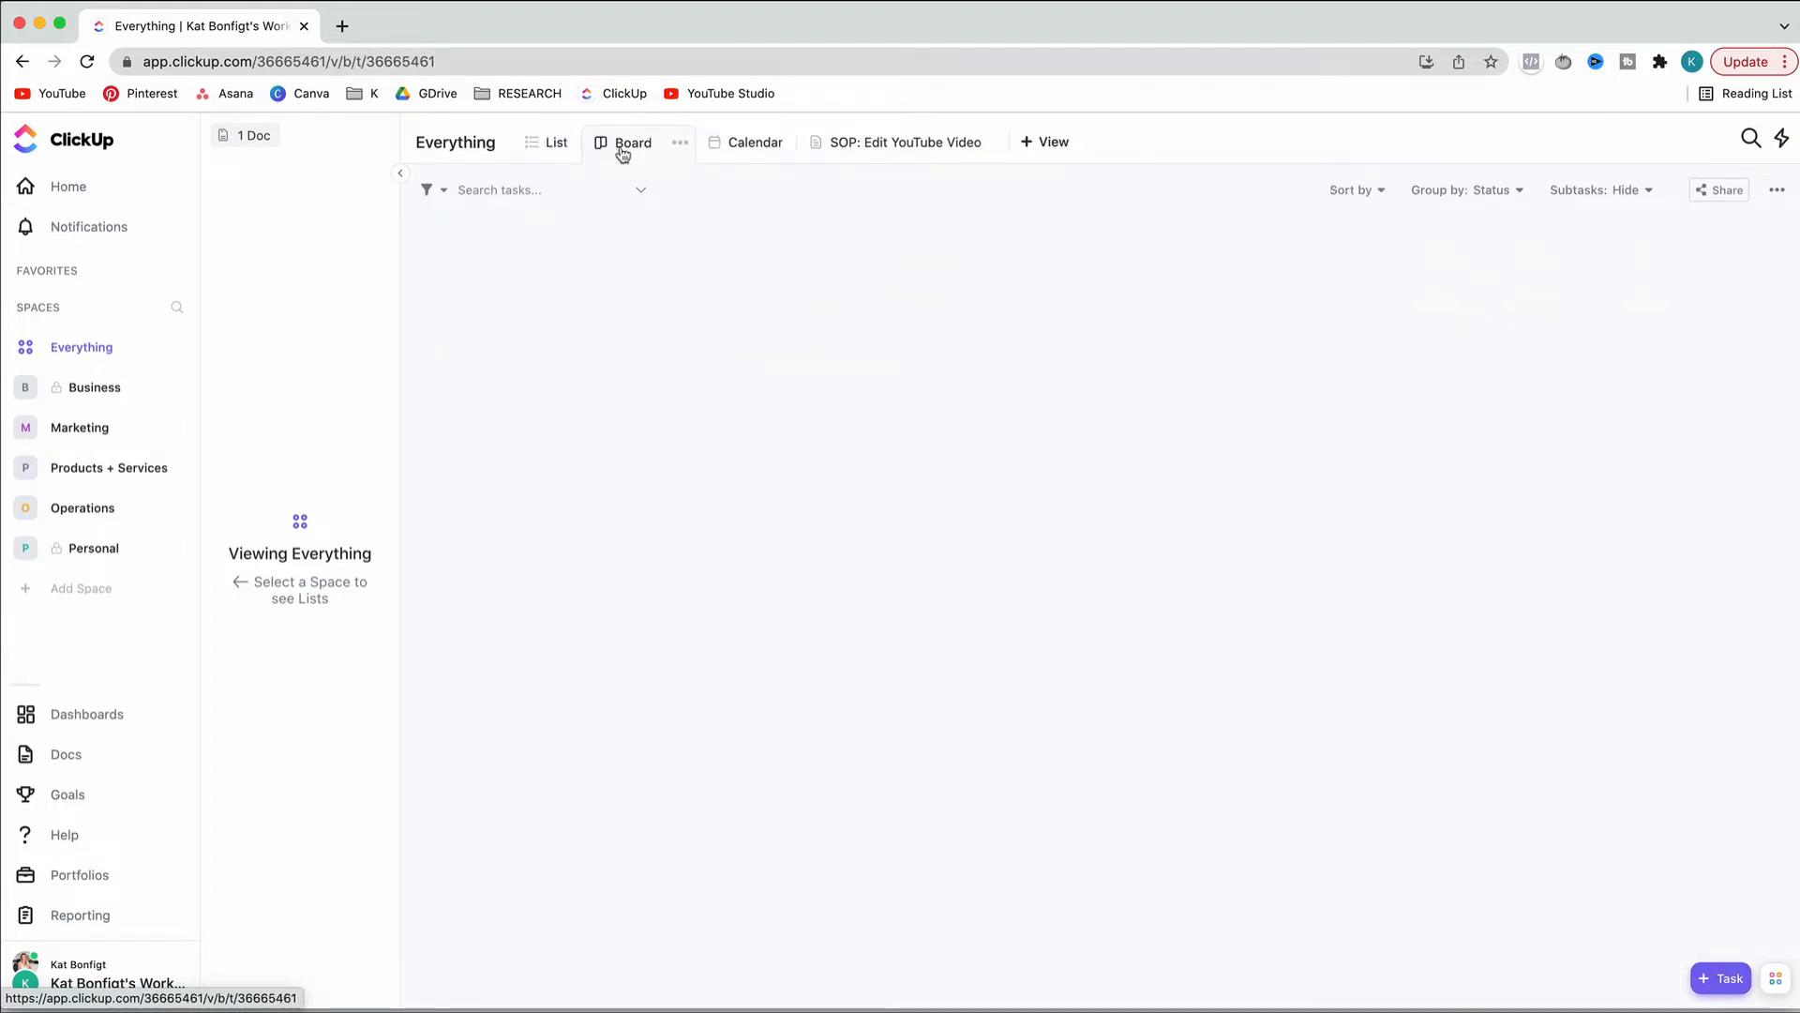
left_click(740, 148)
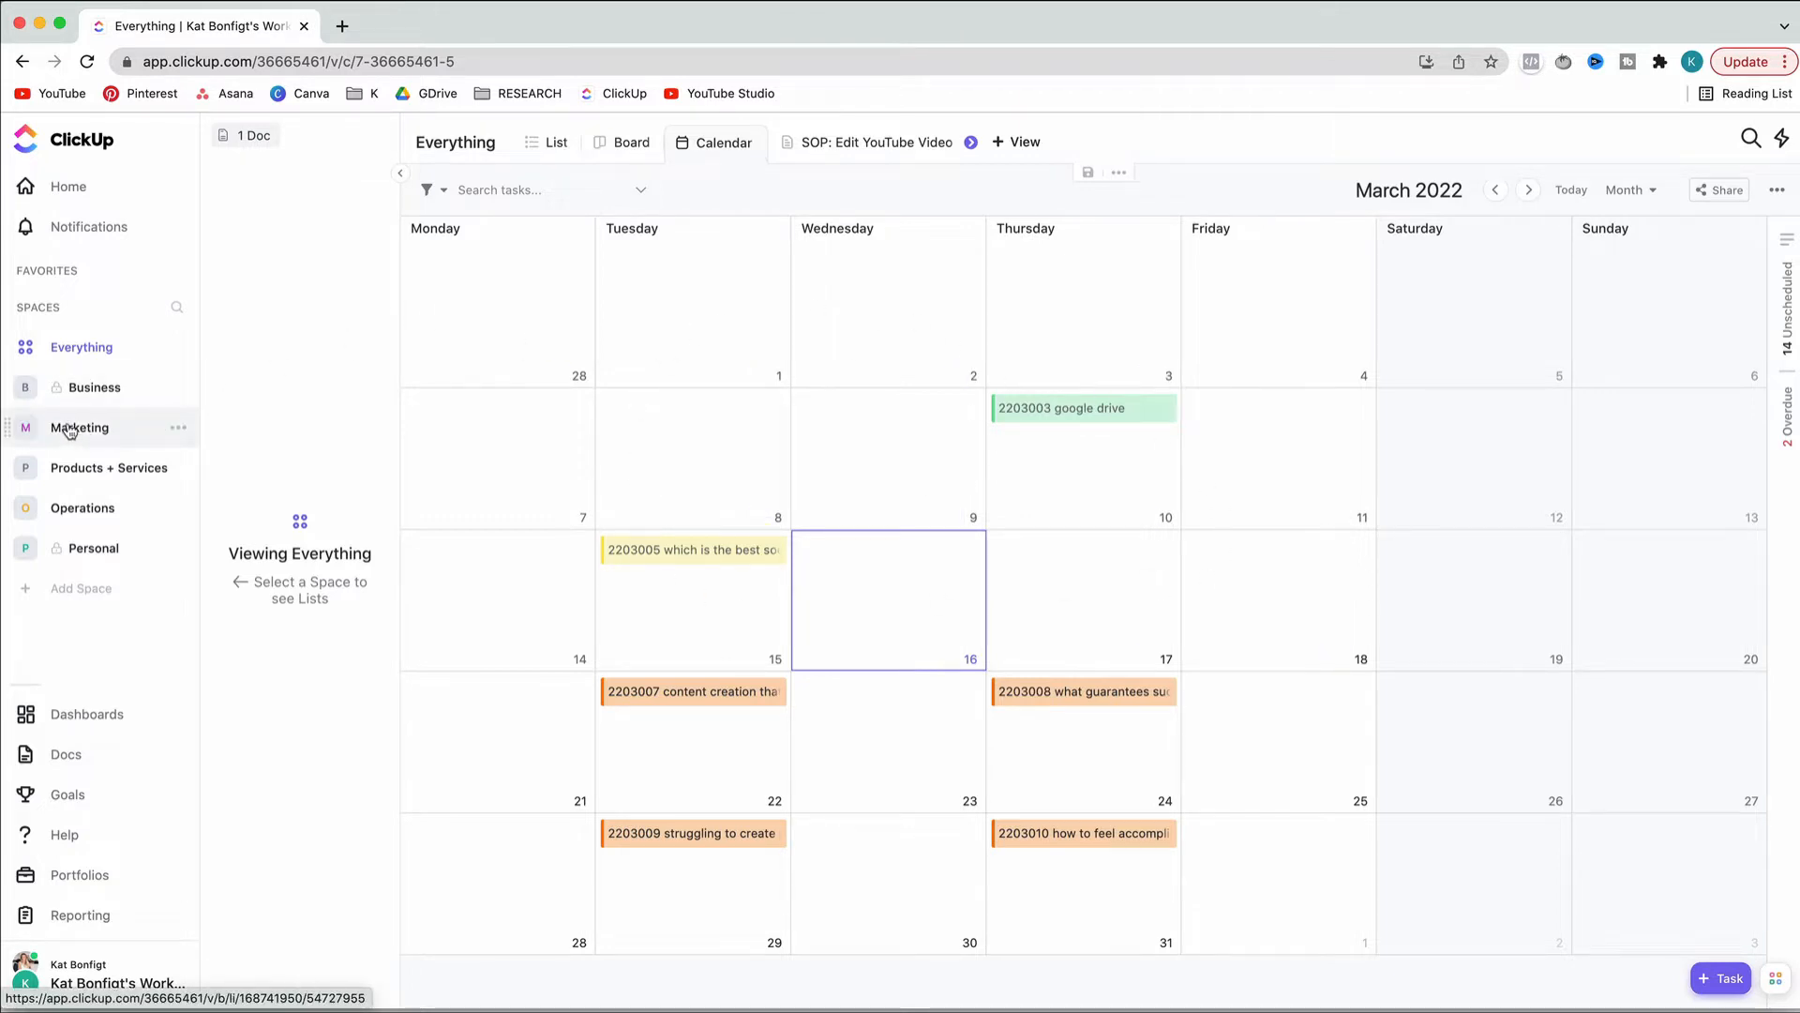
View the tasks of the whole Marketing space as a list, as a board and on the calendar
left_click(68, 430)
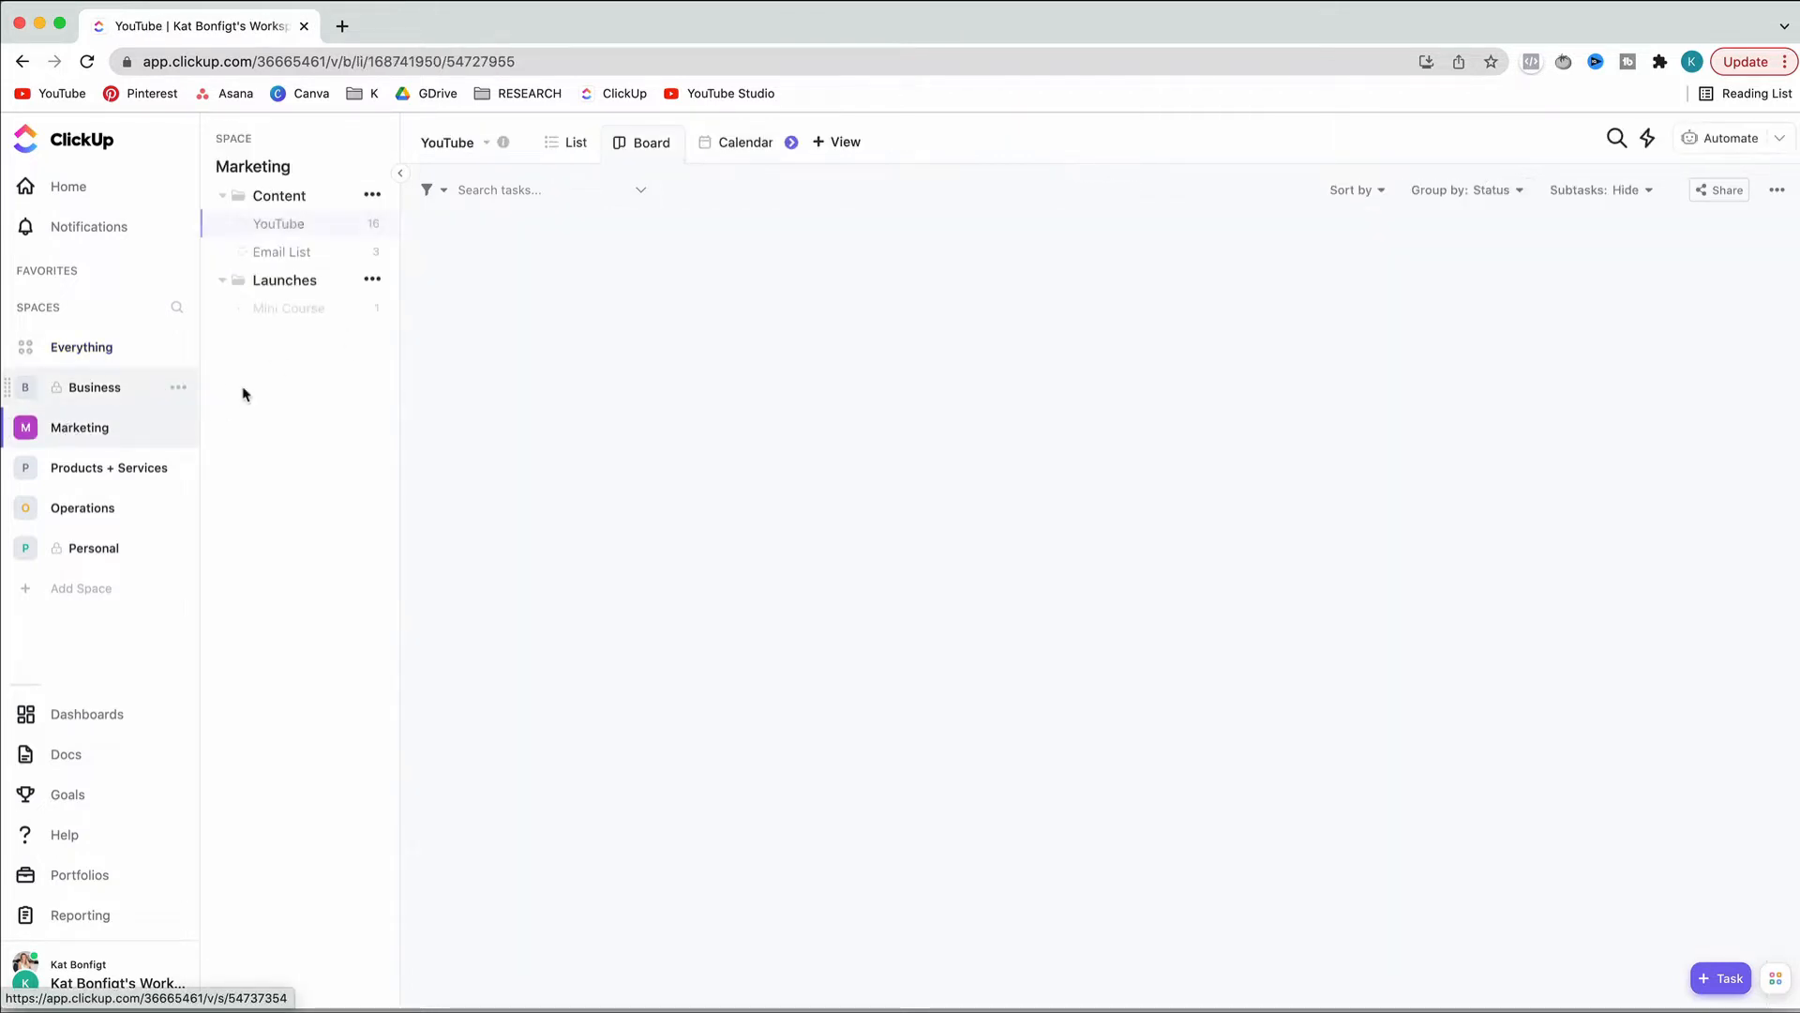
left_click(301, 166)
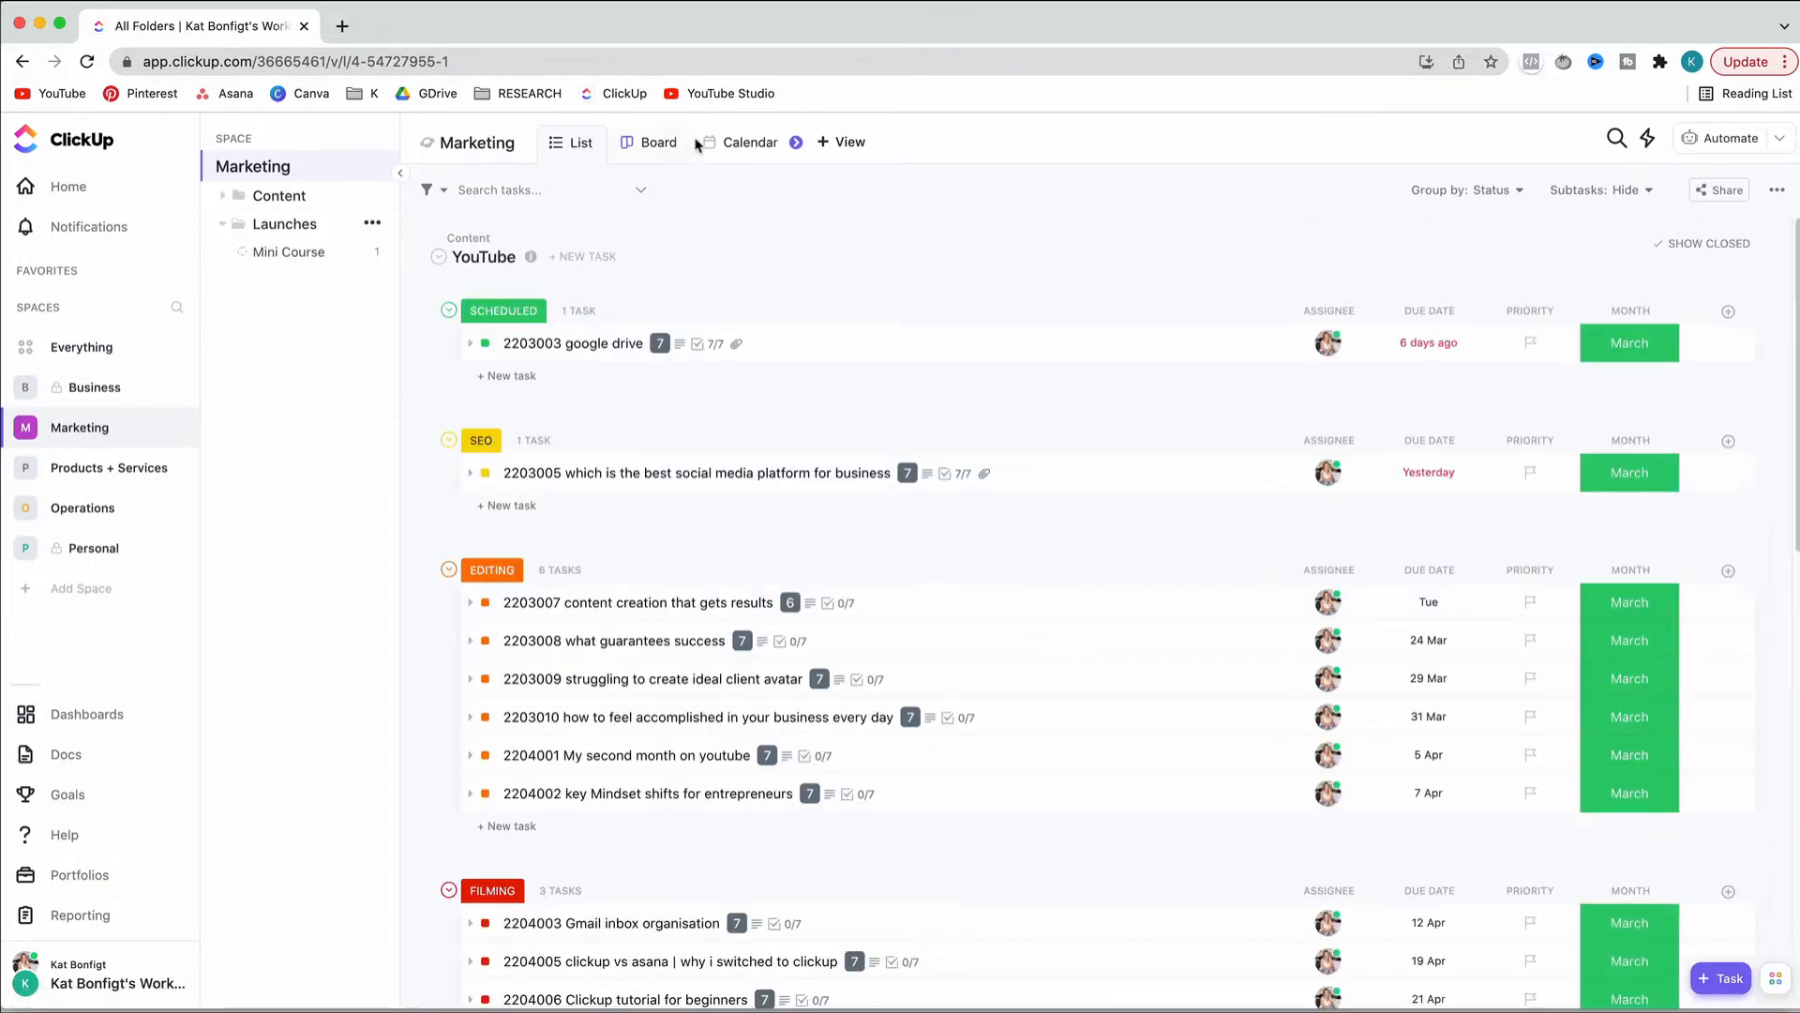
left_click(658, 144)
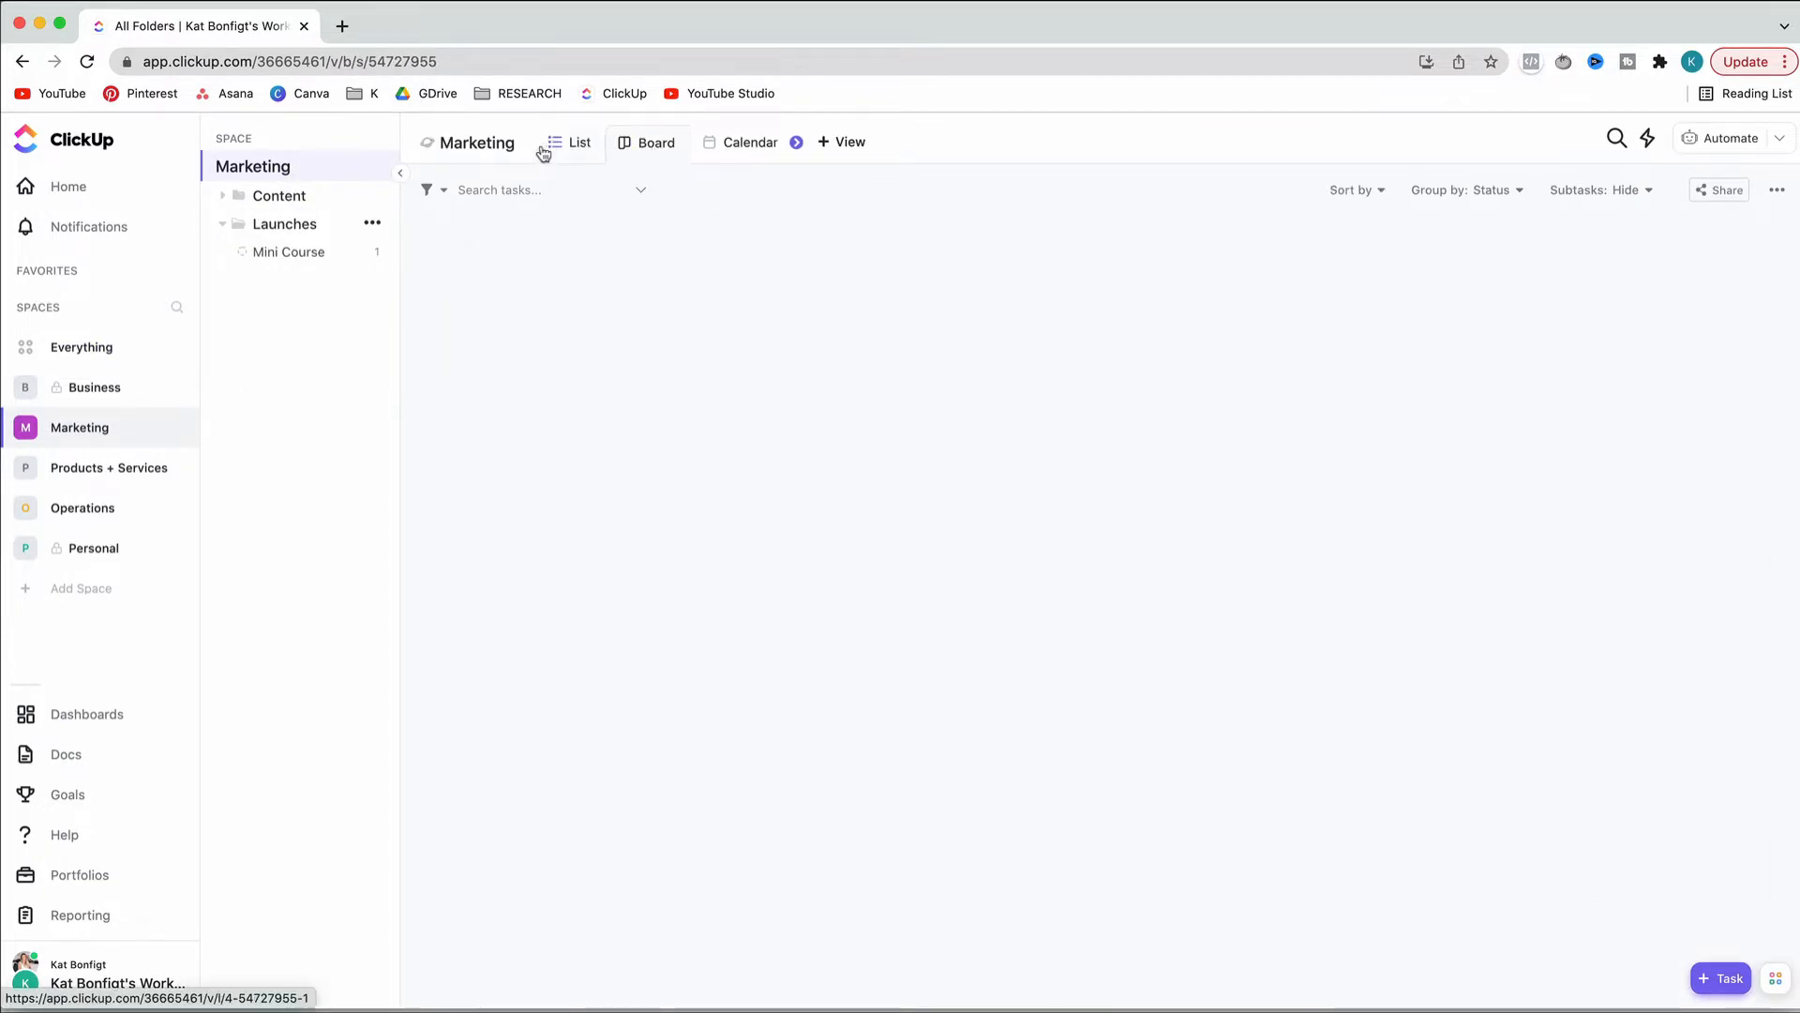
left_click(585, 143)
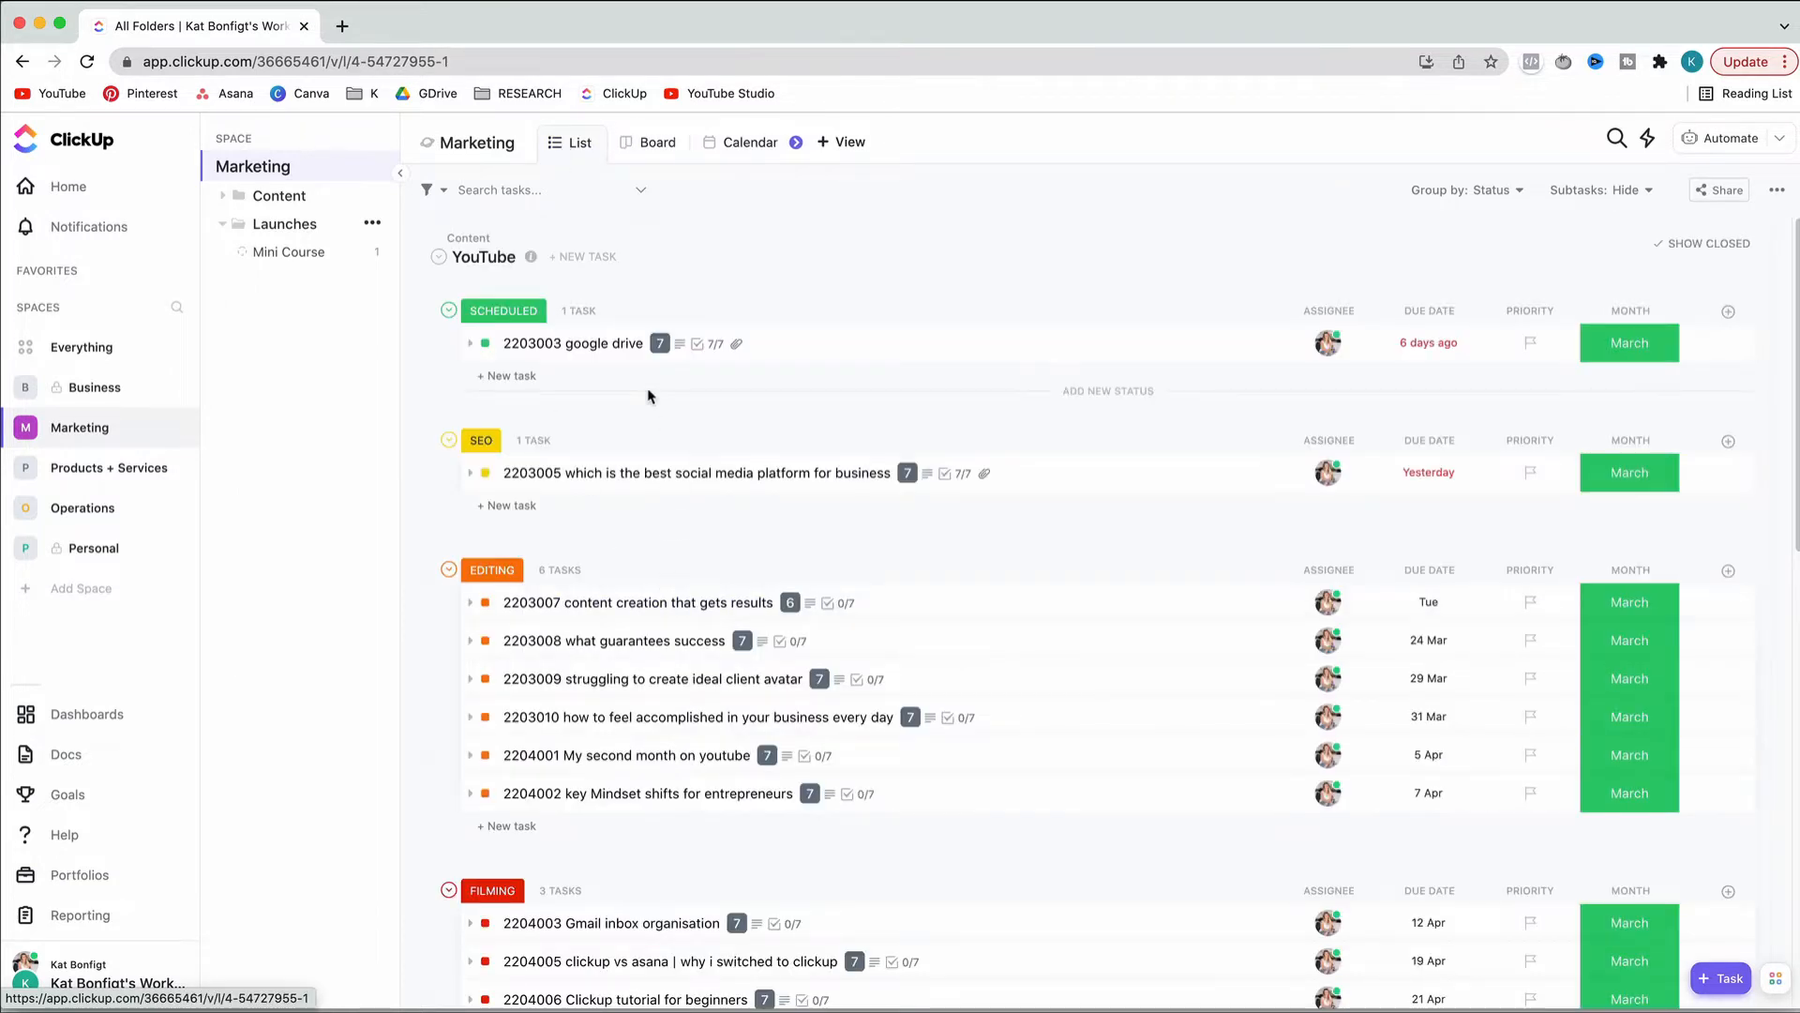
left_click(647, 148)
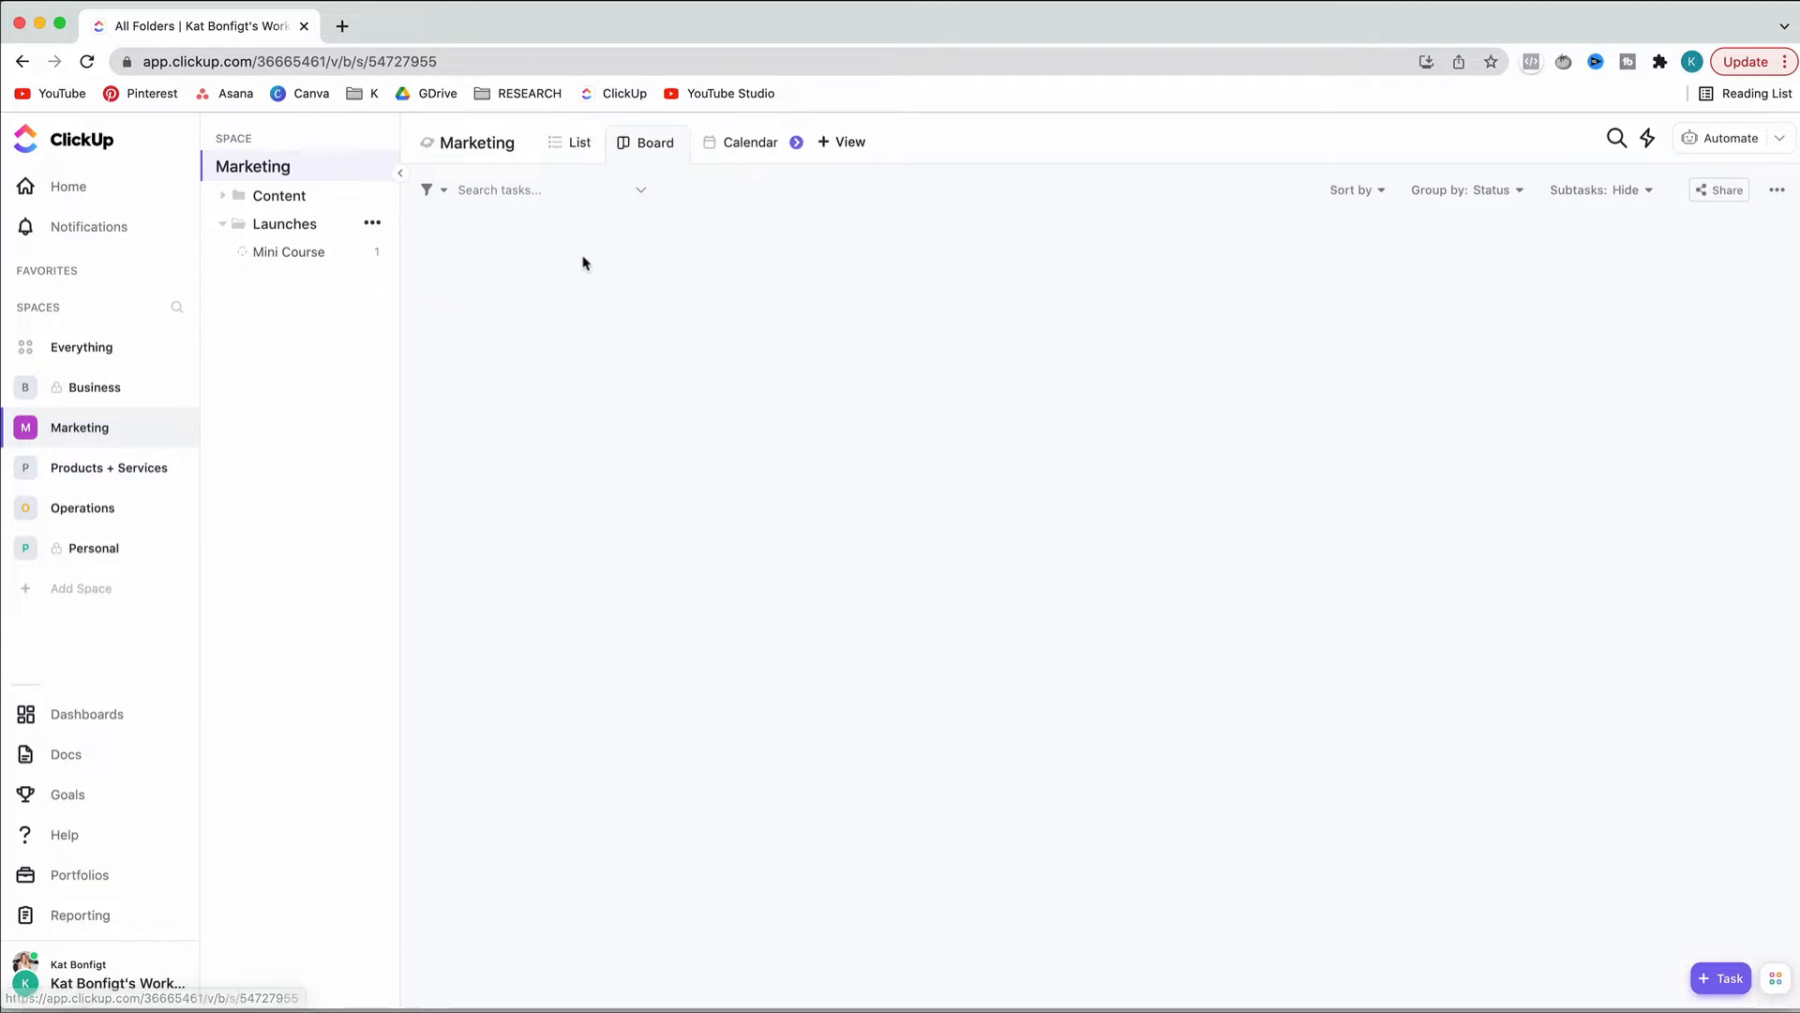
left_click(731, 143)
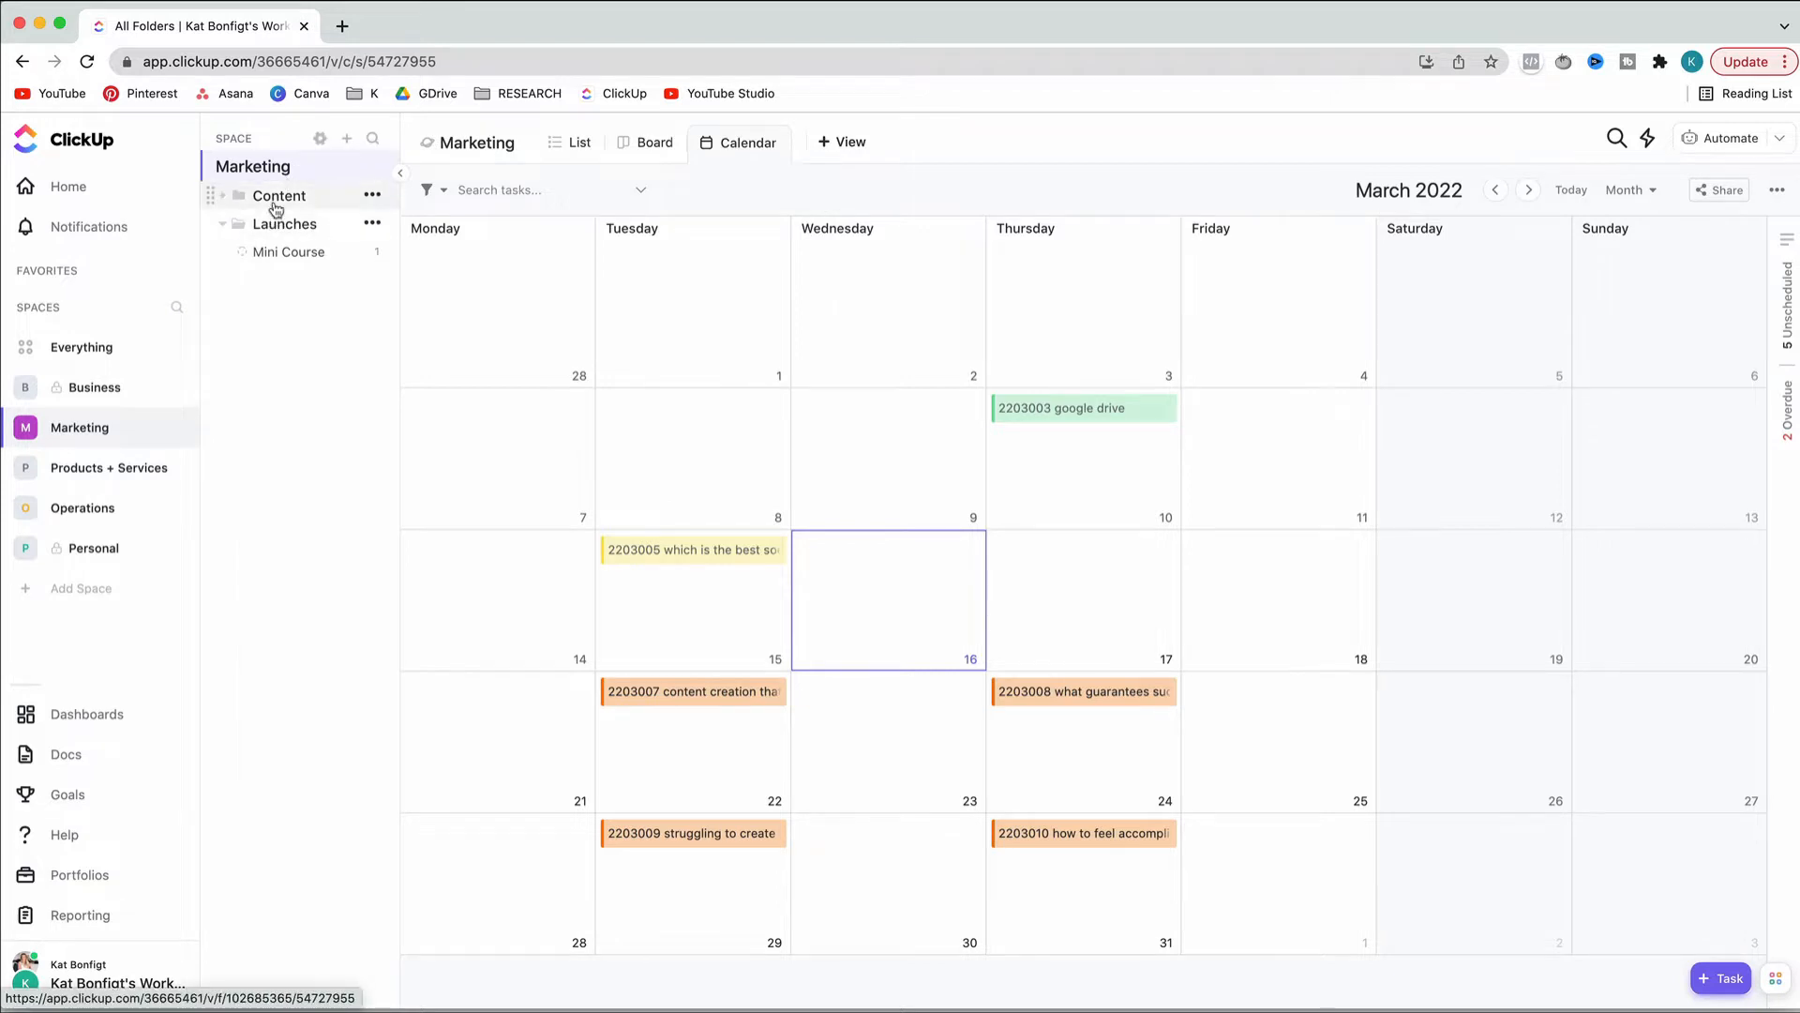
Compare the Content folder's calendar with the calendar of the whole Marketing space
left_click(276, 199)
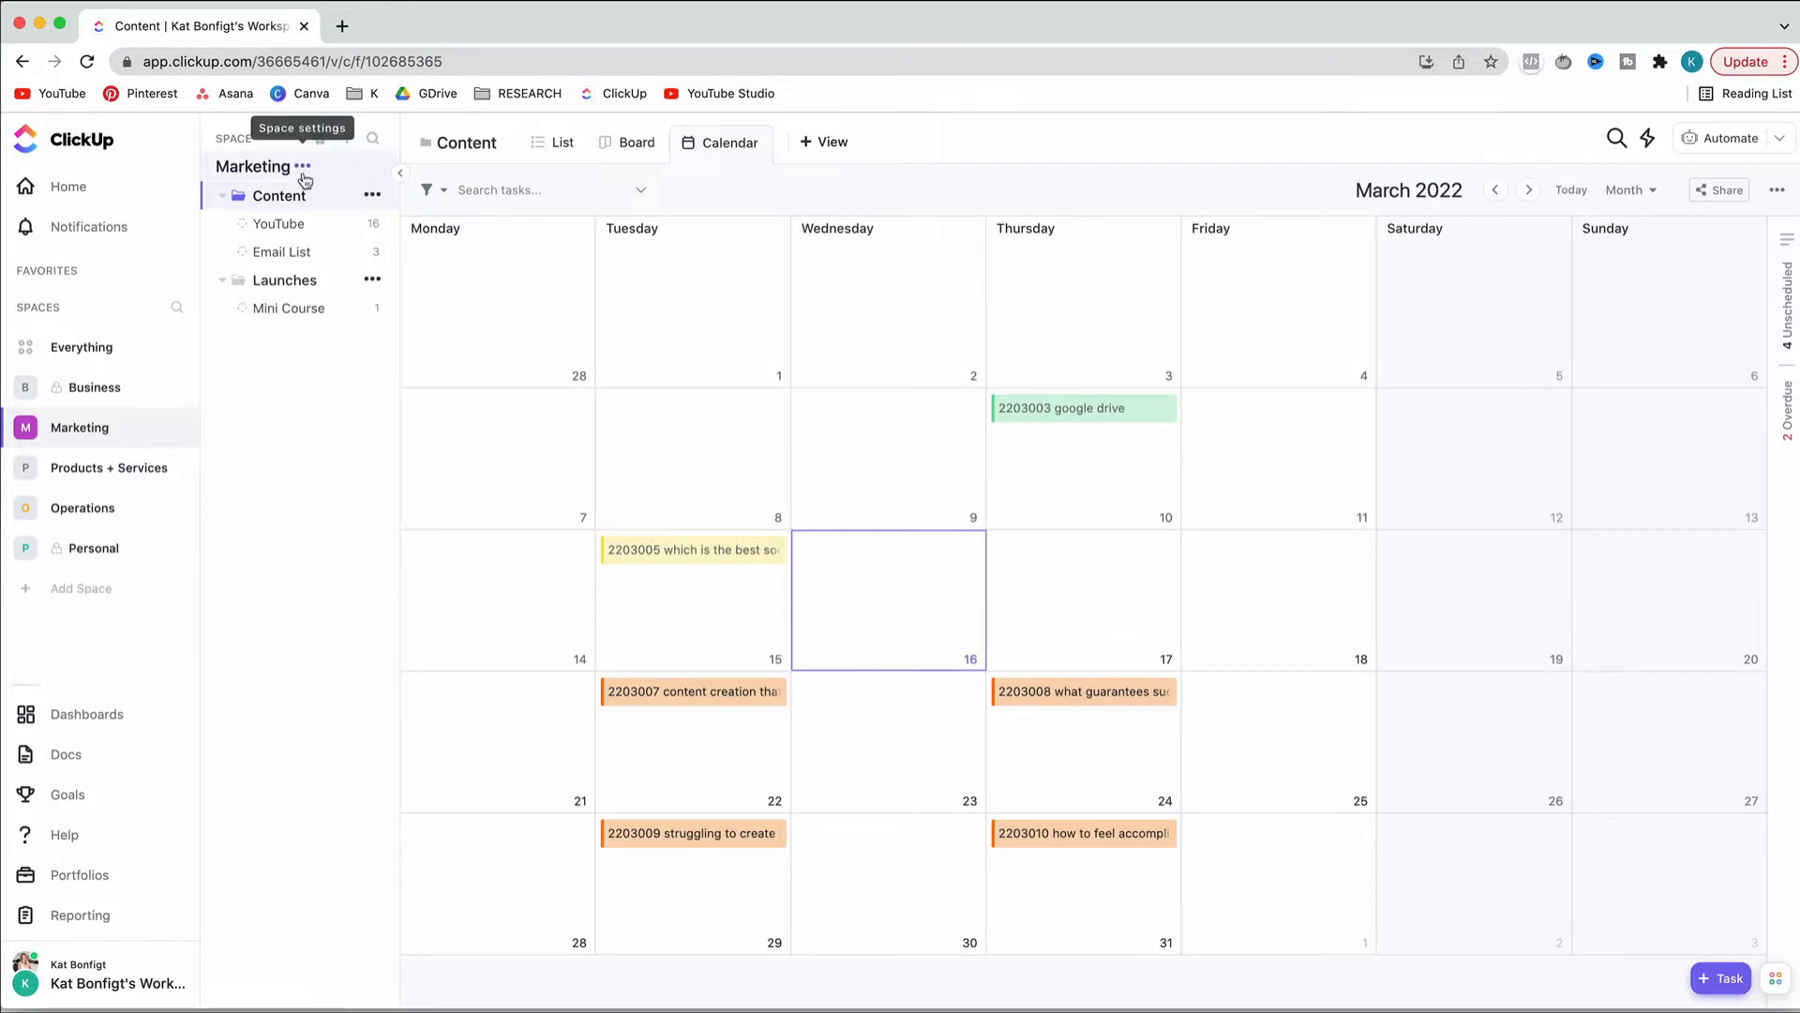
left_click(268, 176)
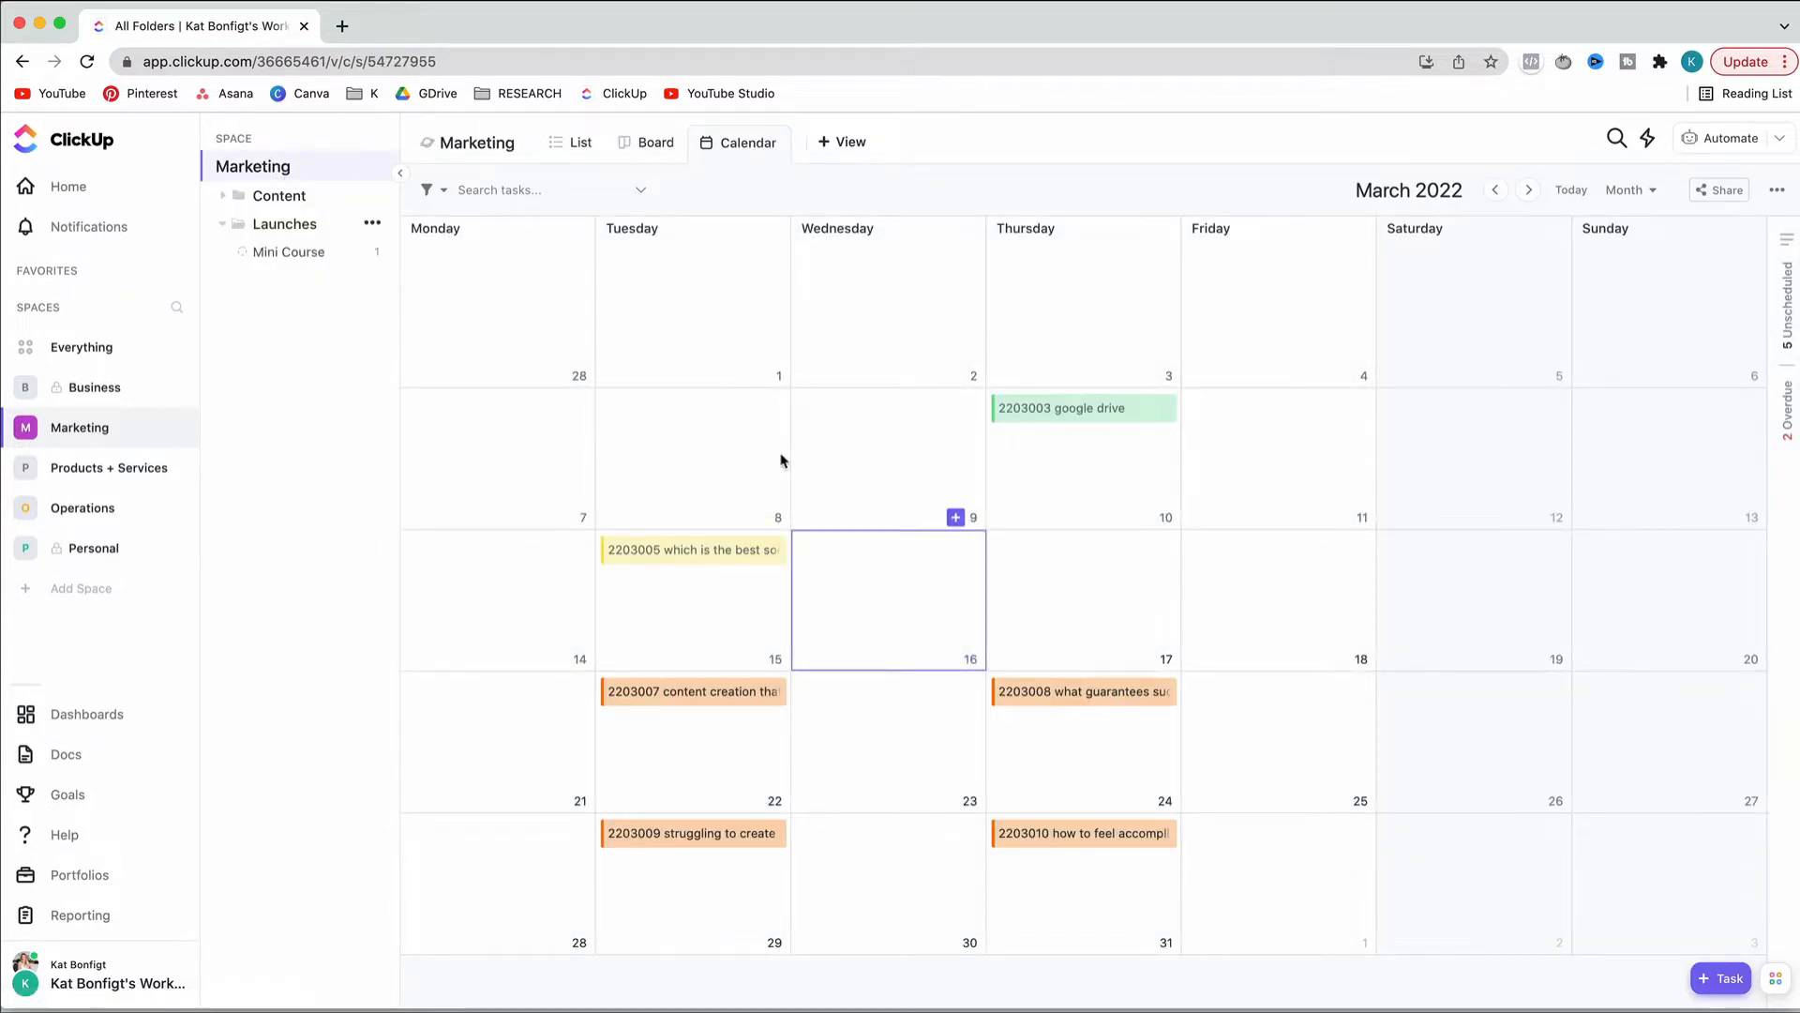
left_click(310, 202)
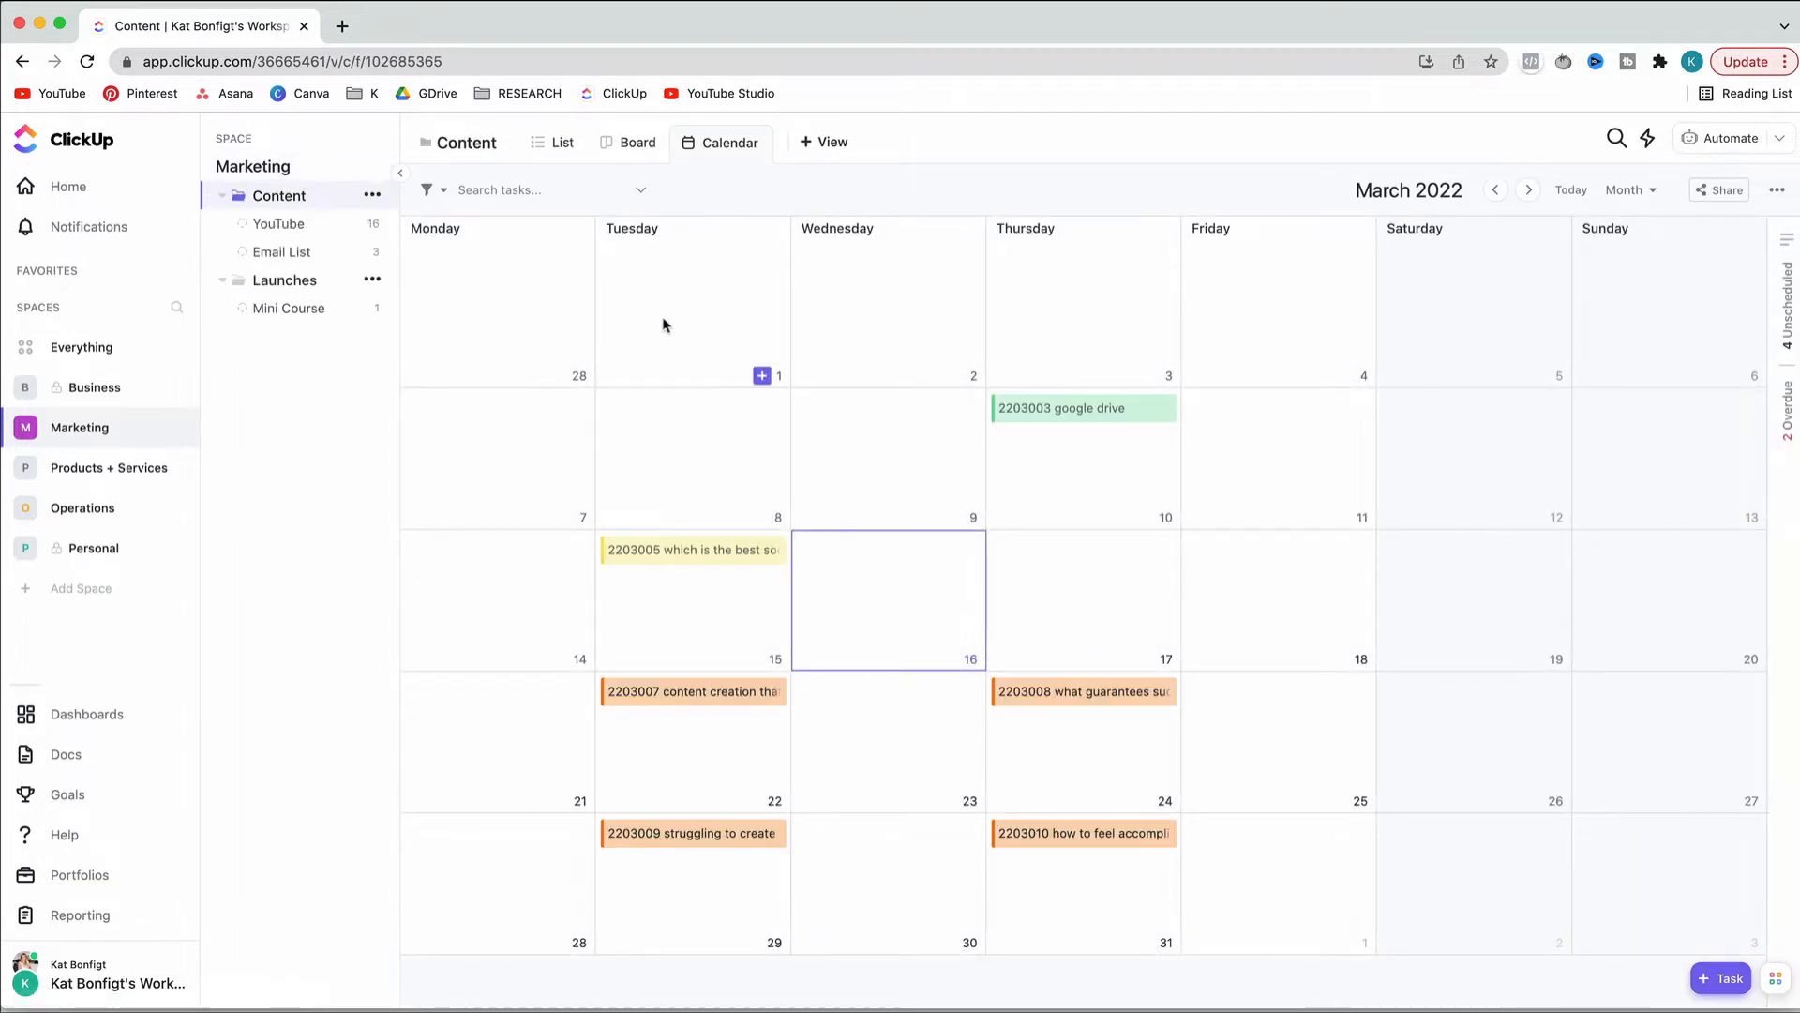
View the YouTube list in the Content folder as a calendar and a board, and show the Board view's options
left_click(310, 227)
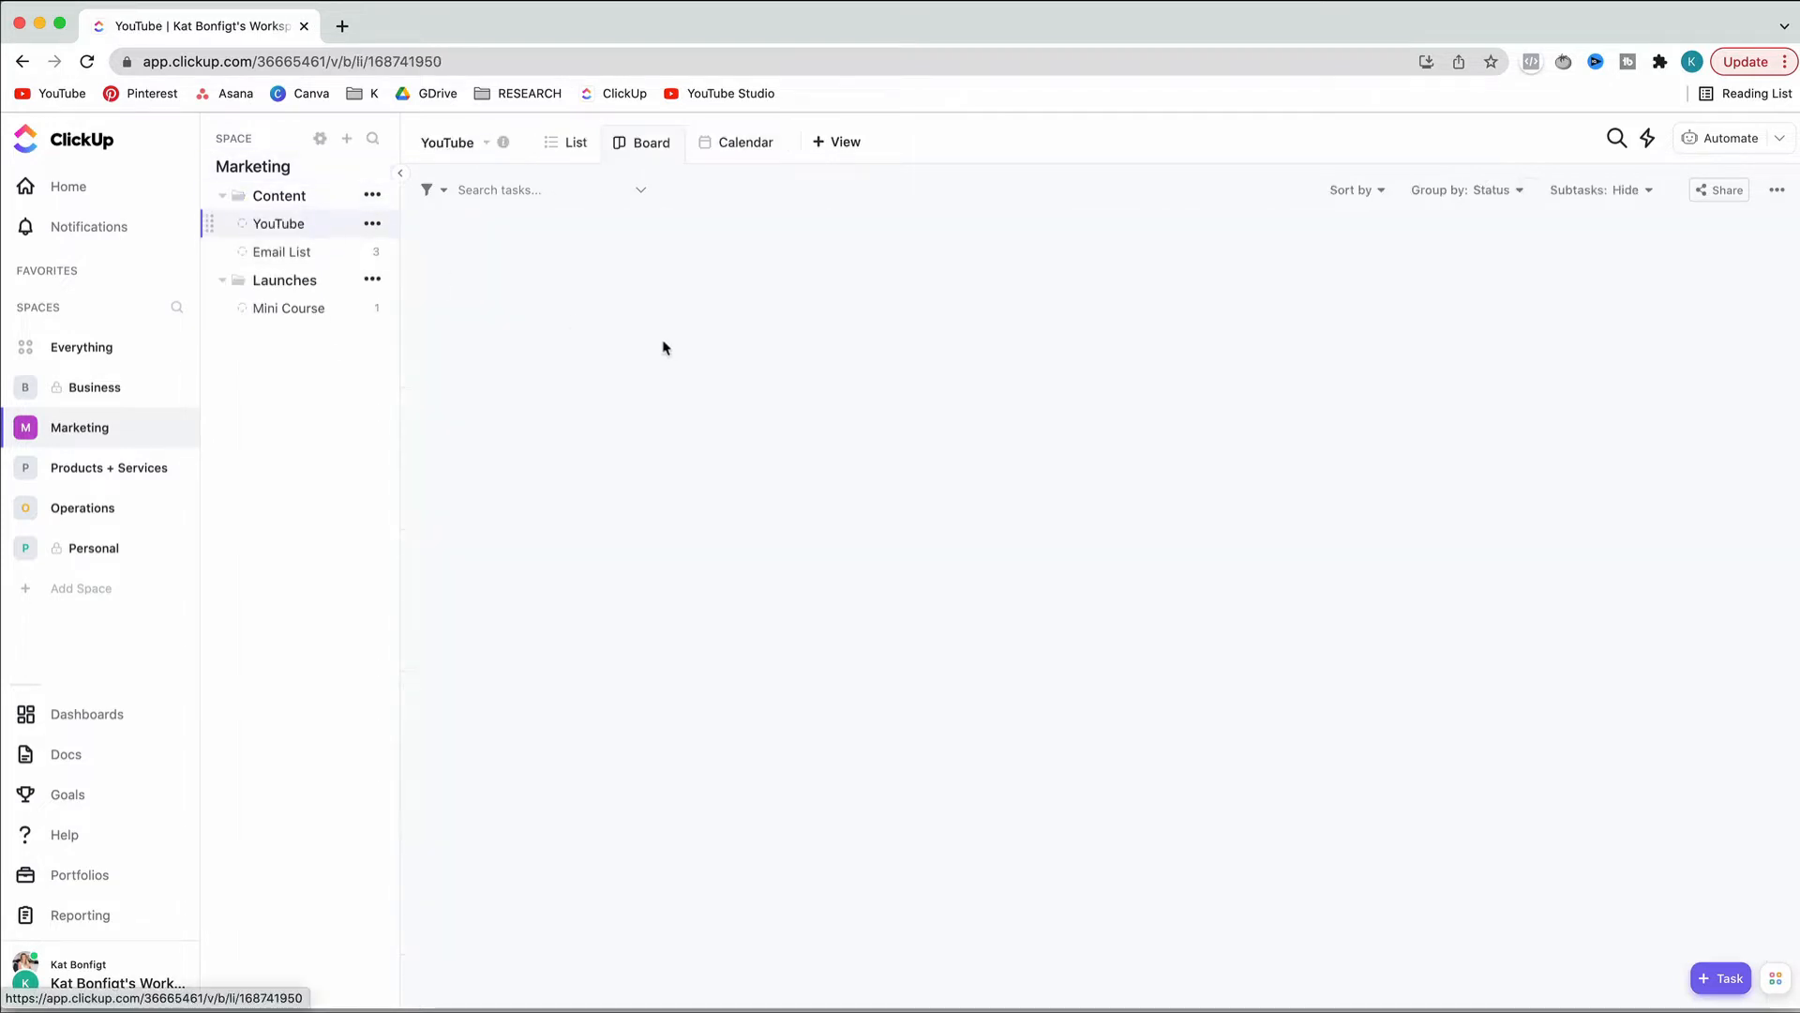
left_click(736, 143)
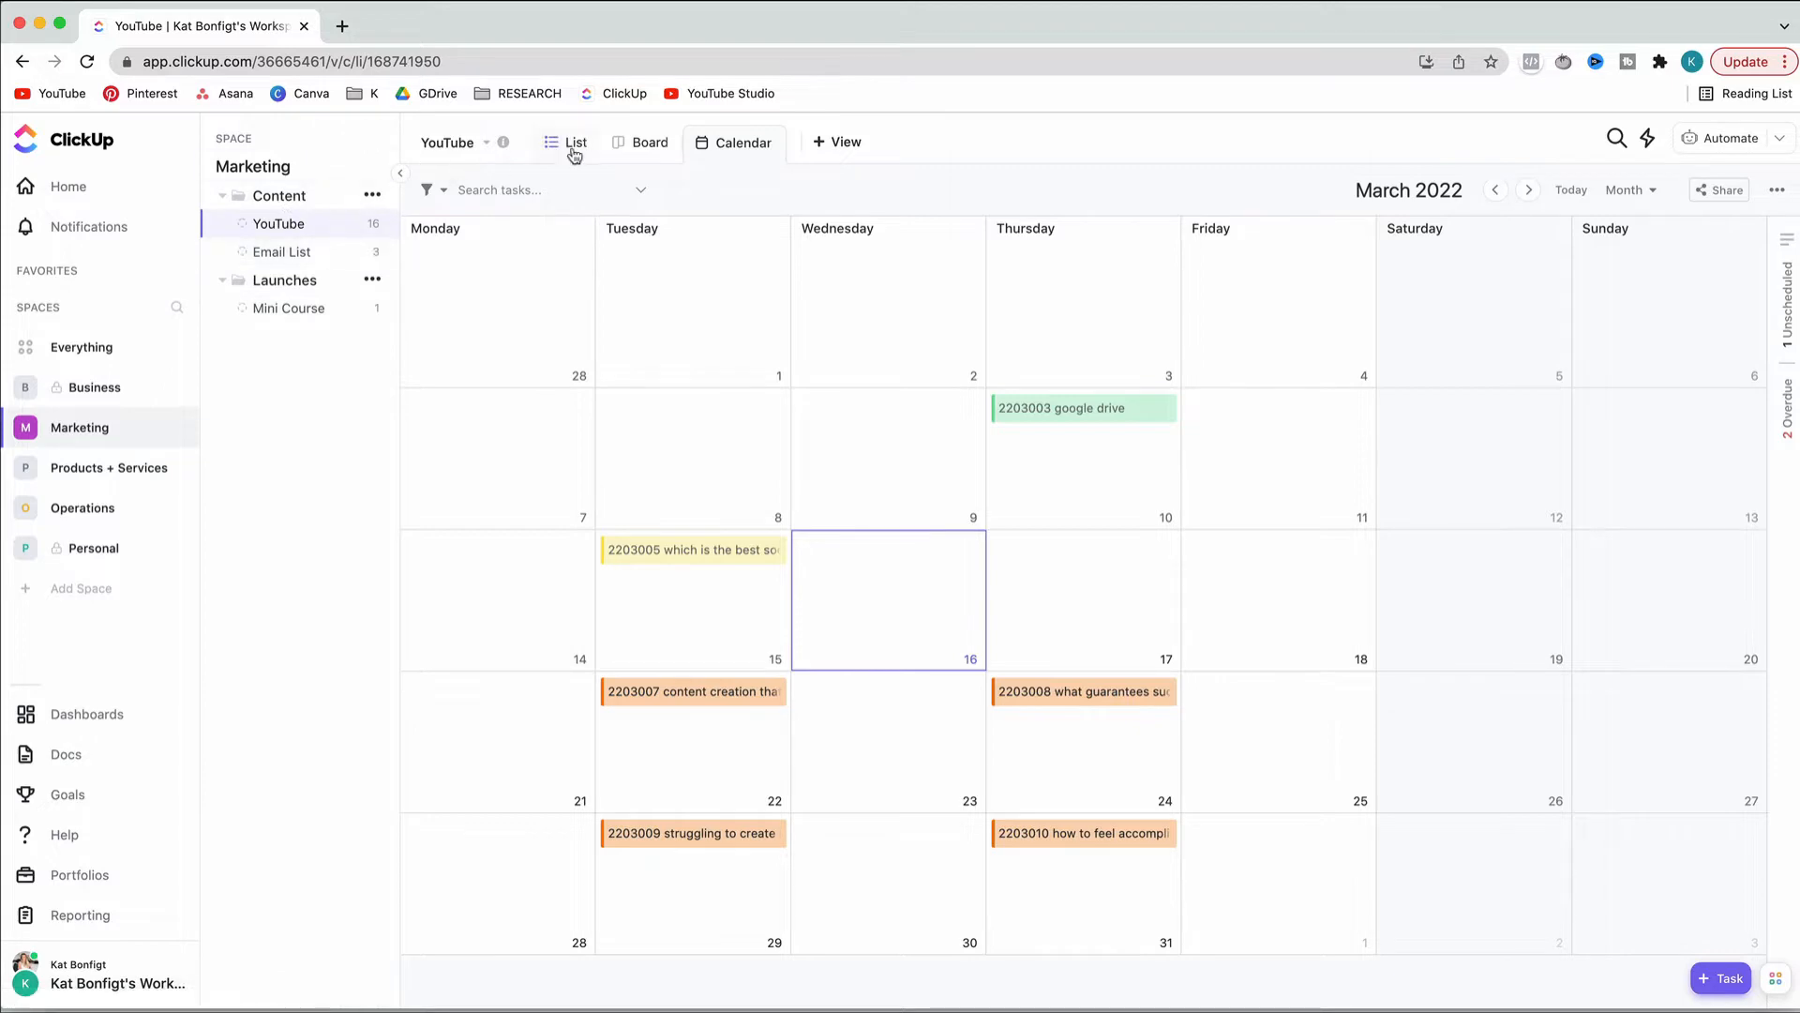
left_click(668, 150)
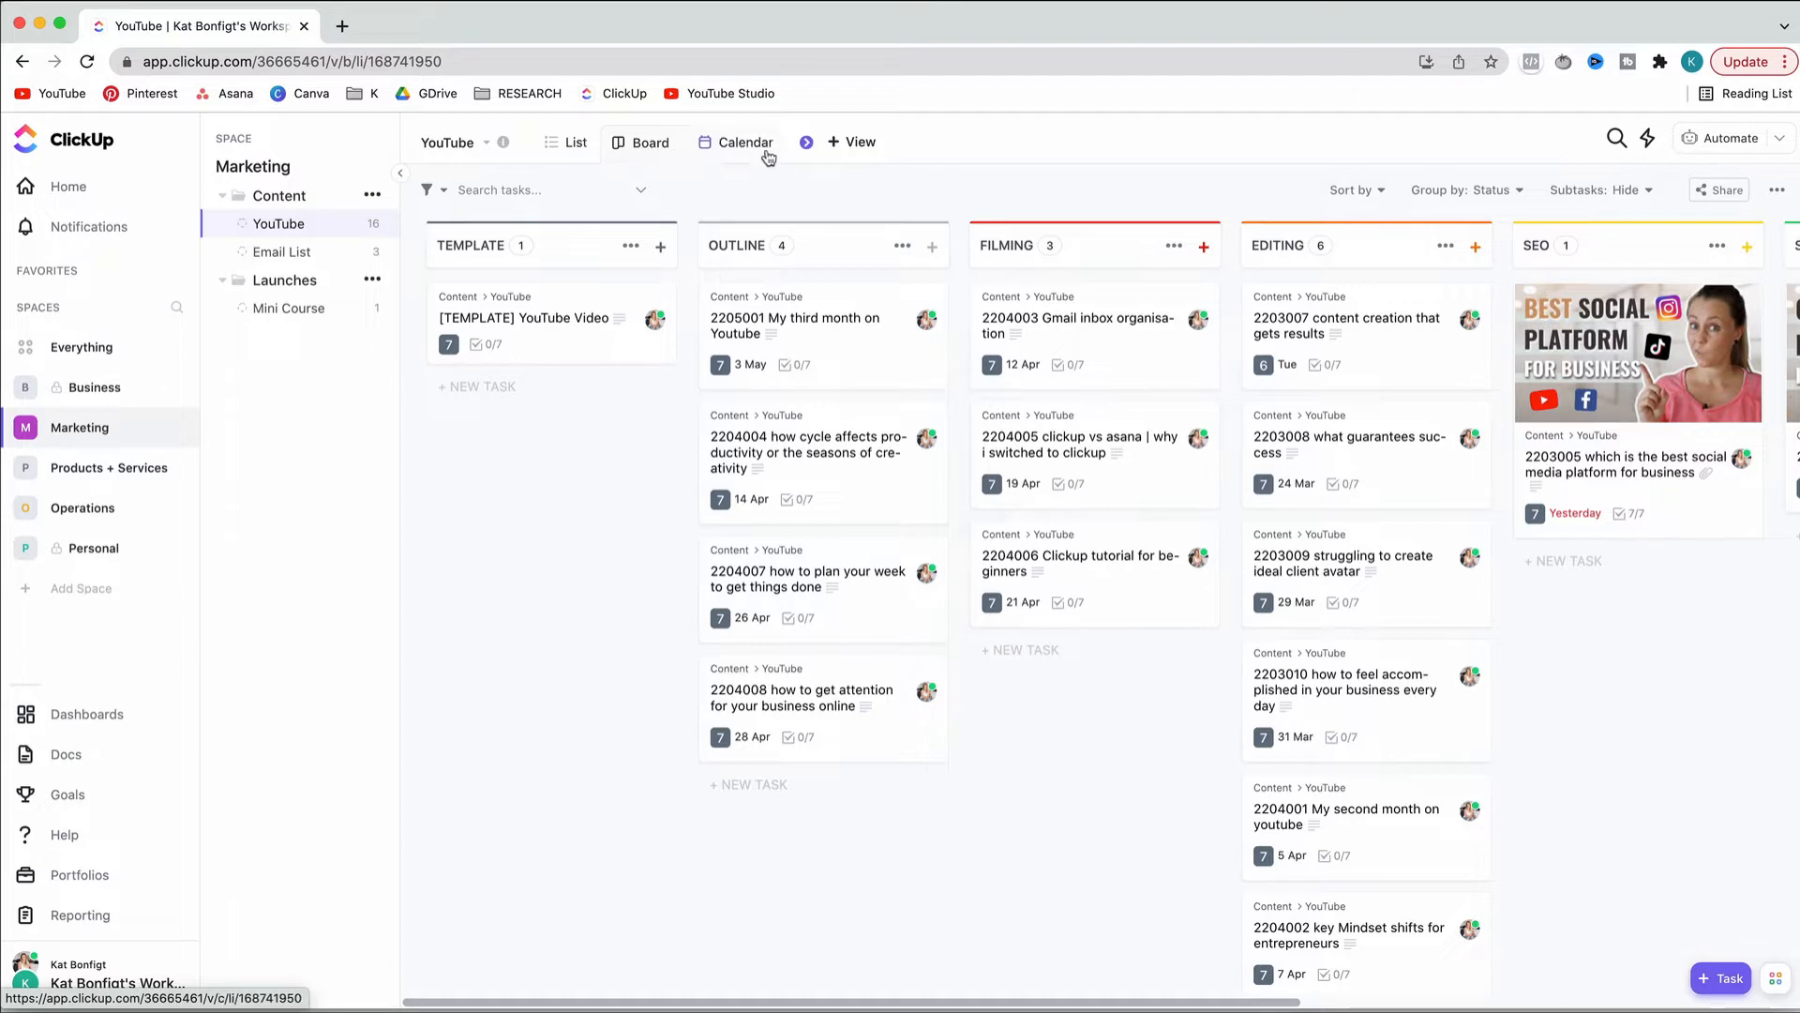
left_click(697, 143)
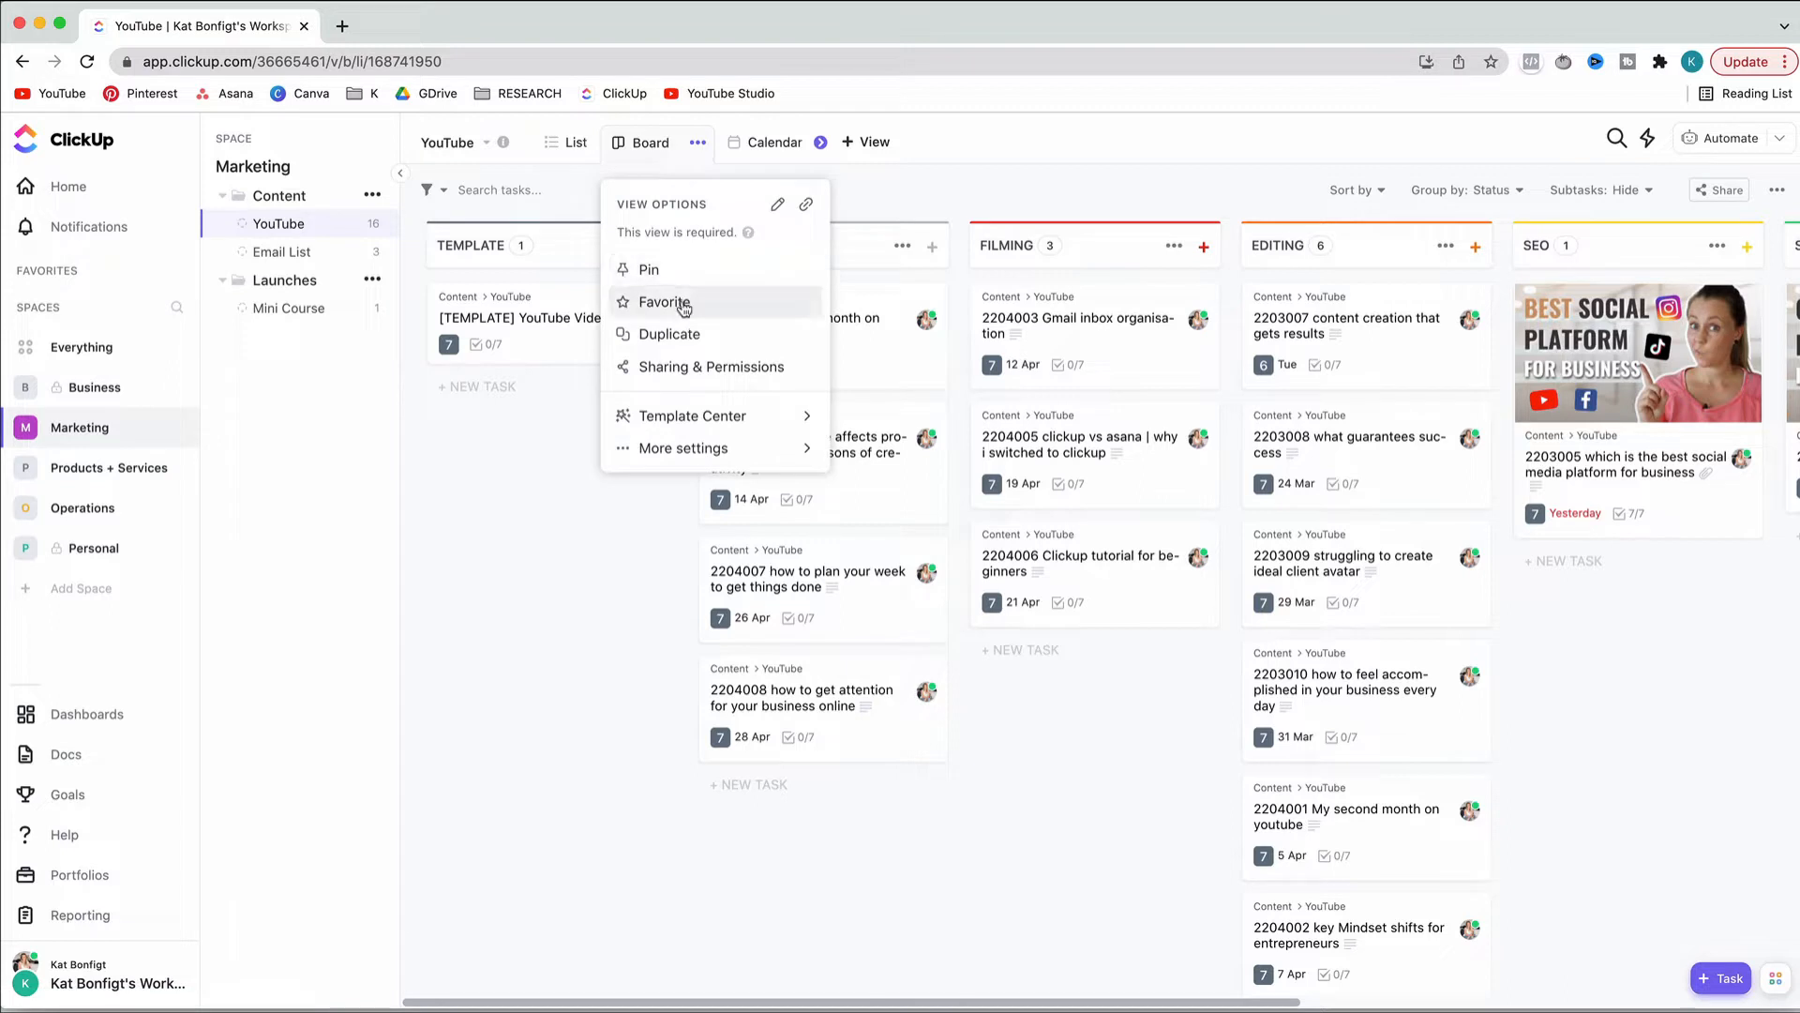
View the Email List board in the Content folder, and open the Products + Services space
left_click(281, 251)
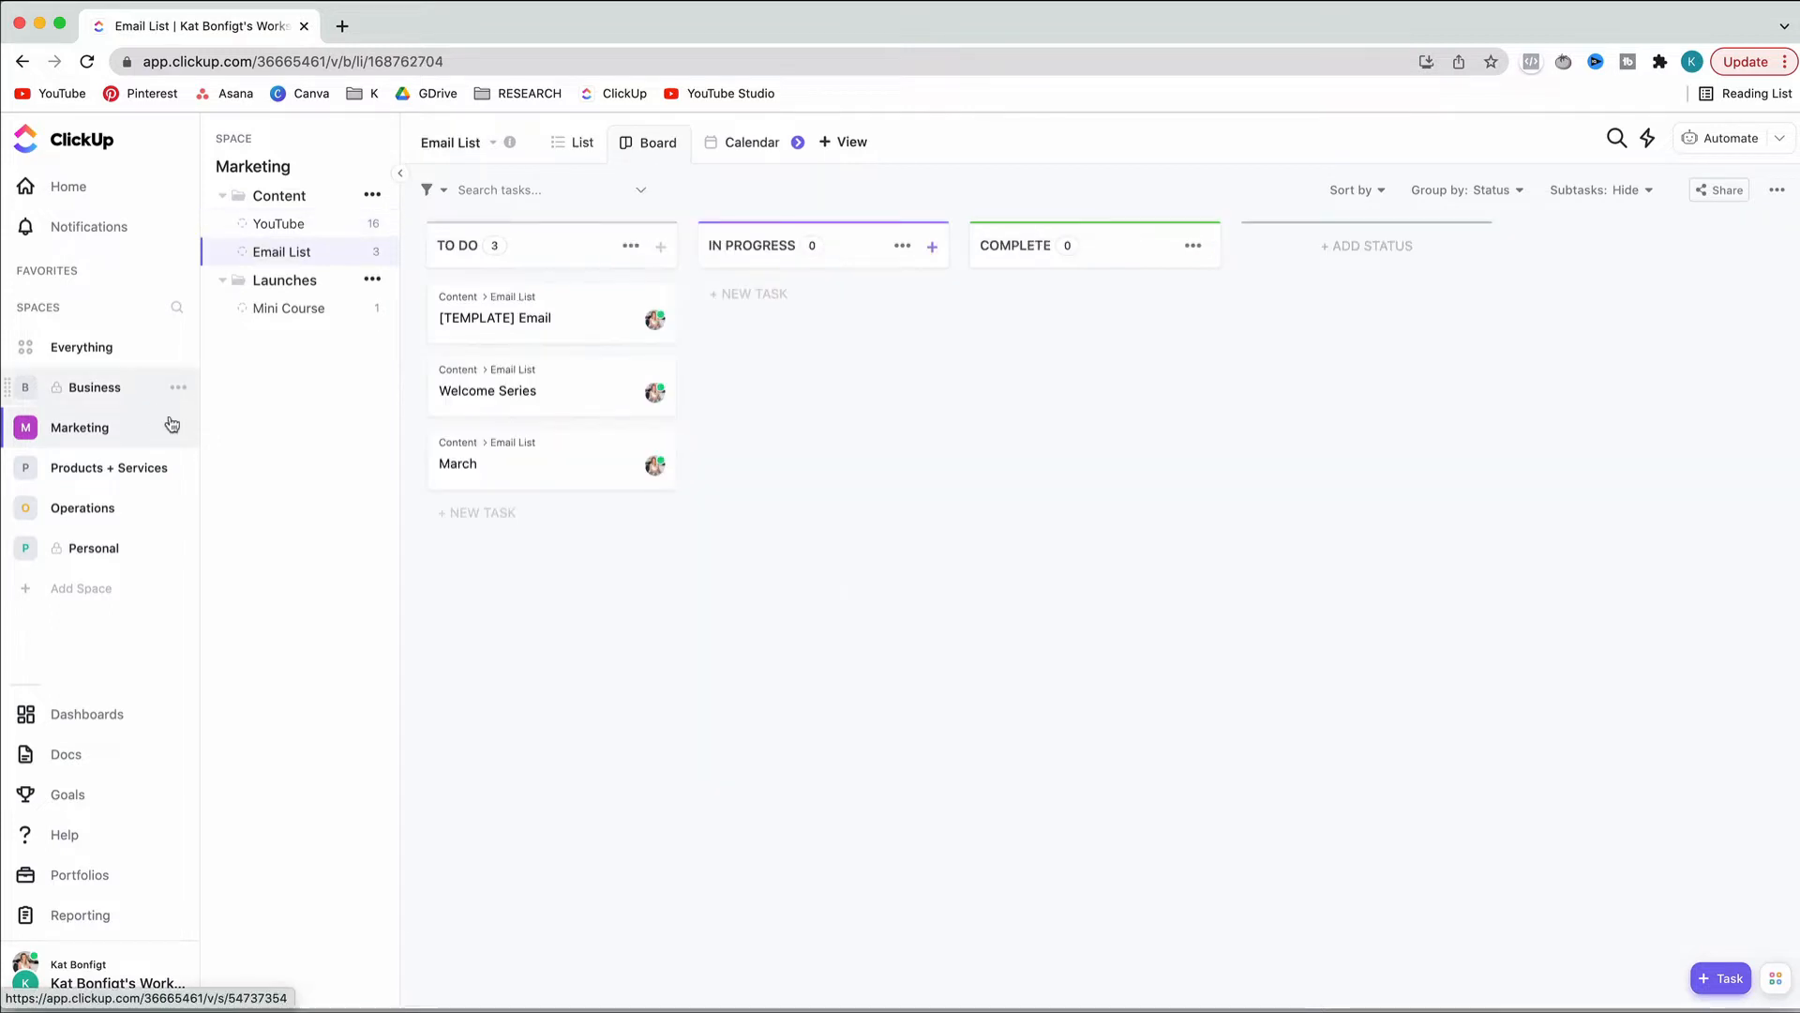
left_click(139, 471)
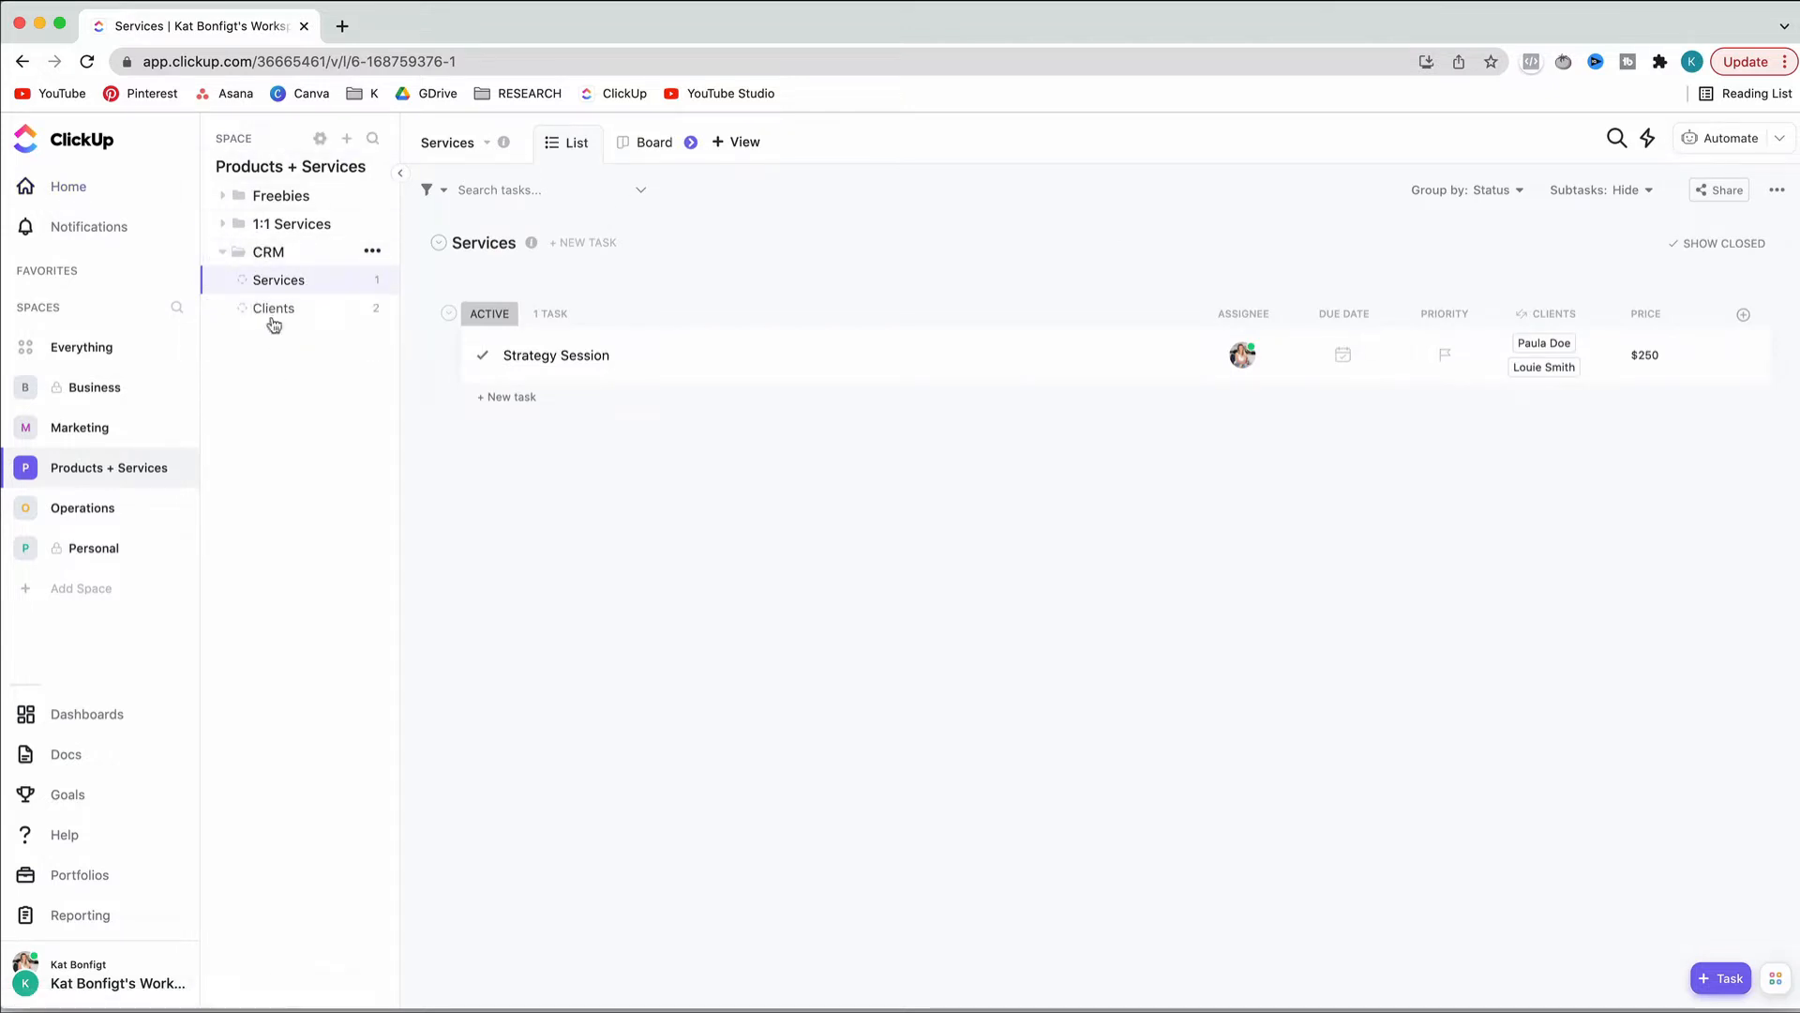
Open the Personal space's Personal ToDo list and look over the Exercise task's options and the available column fields
left_click(89, 547)
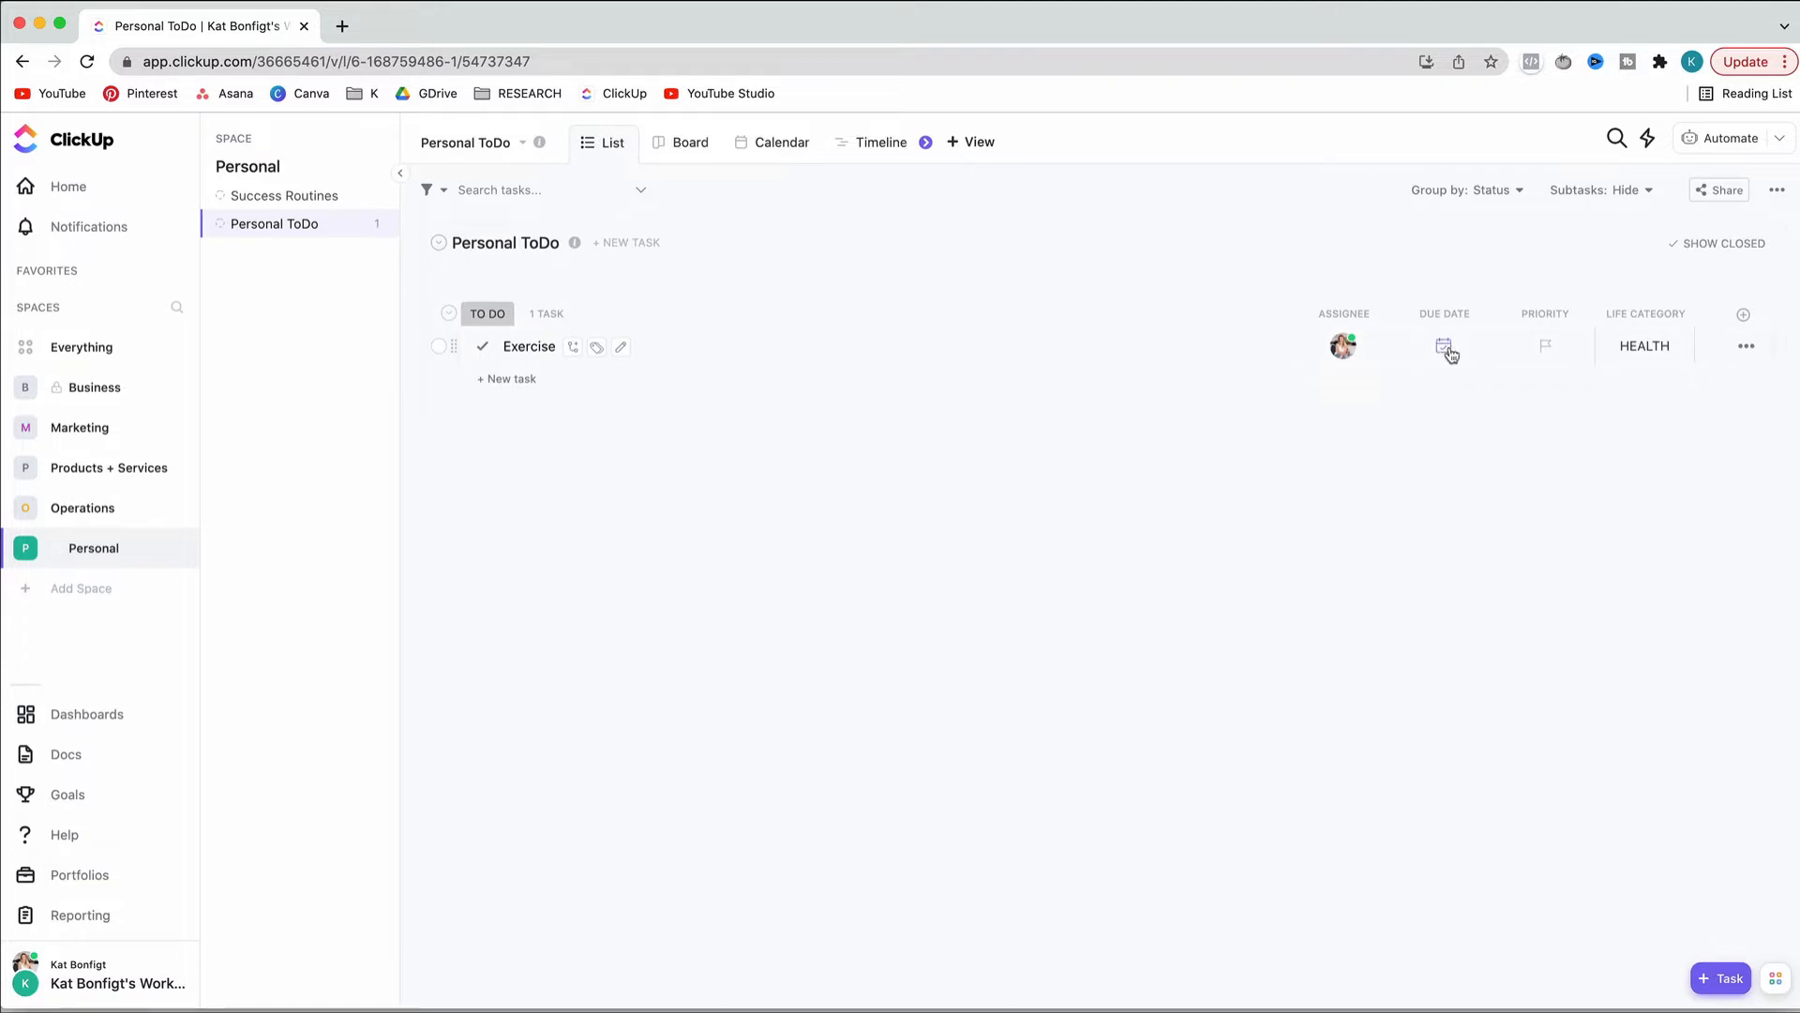
right_click(1547, 354)
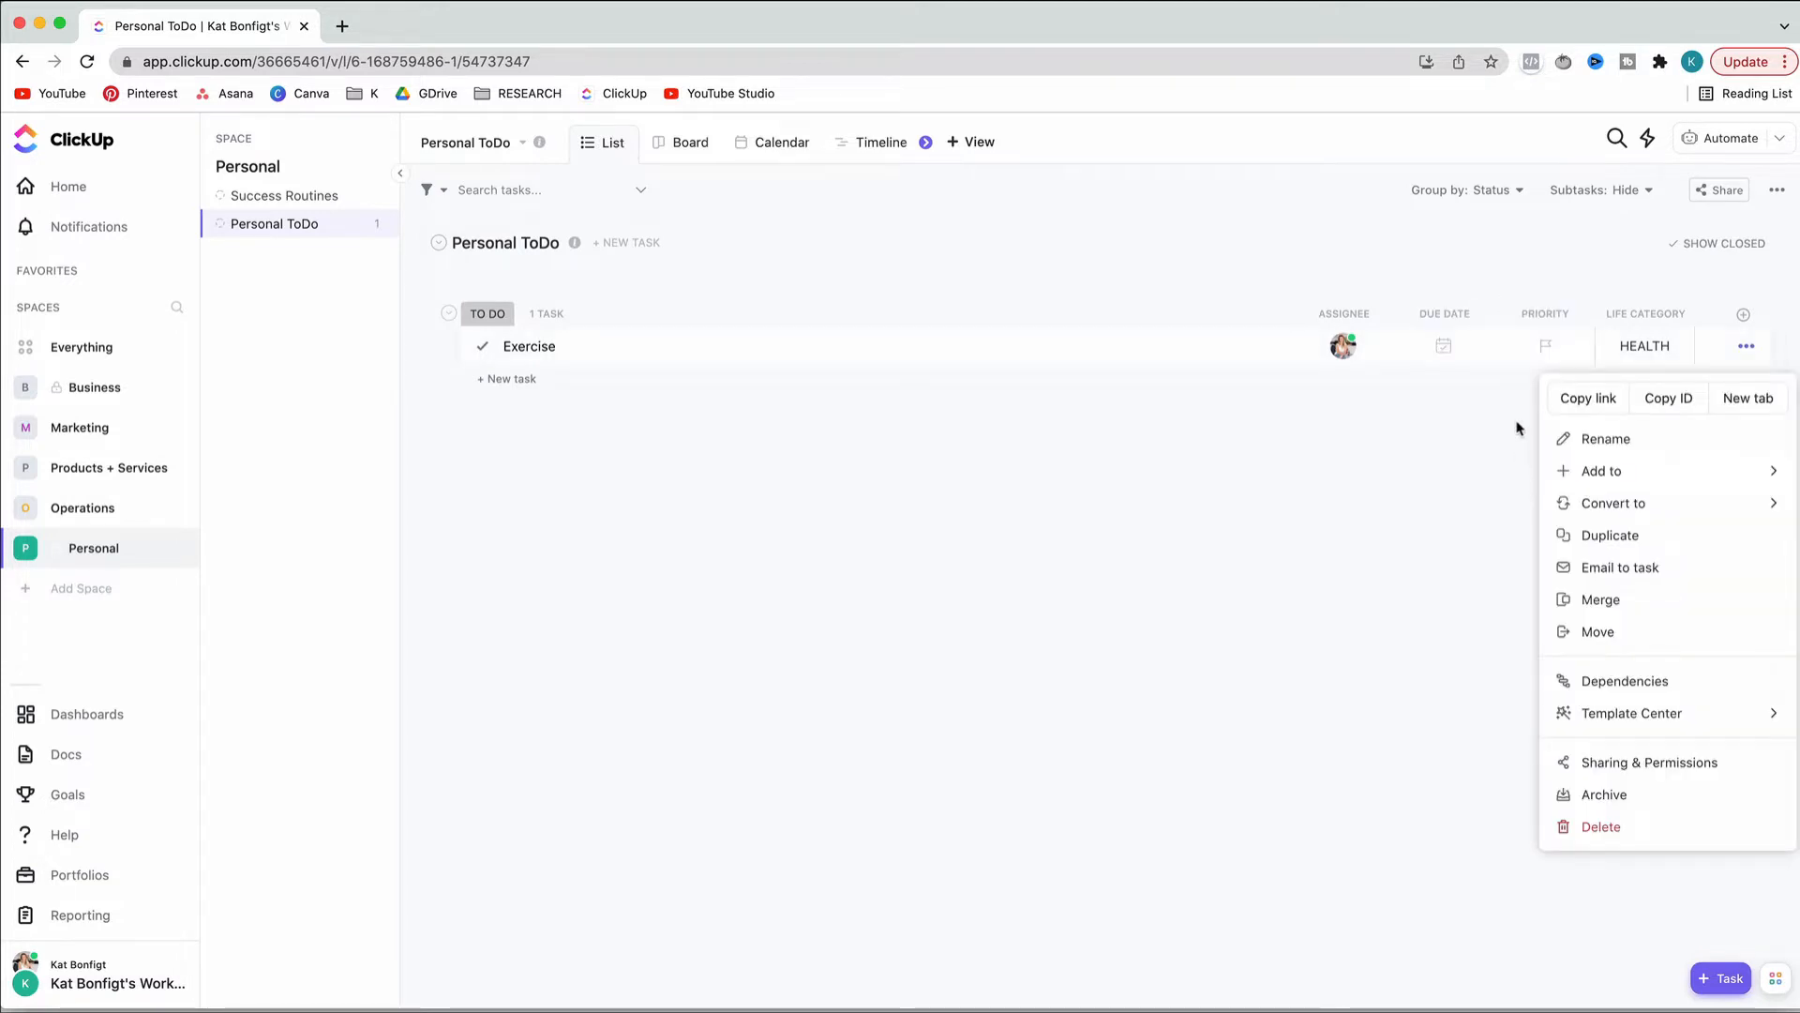
left_click(1746, 315)
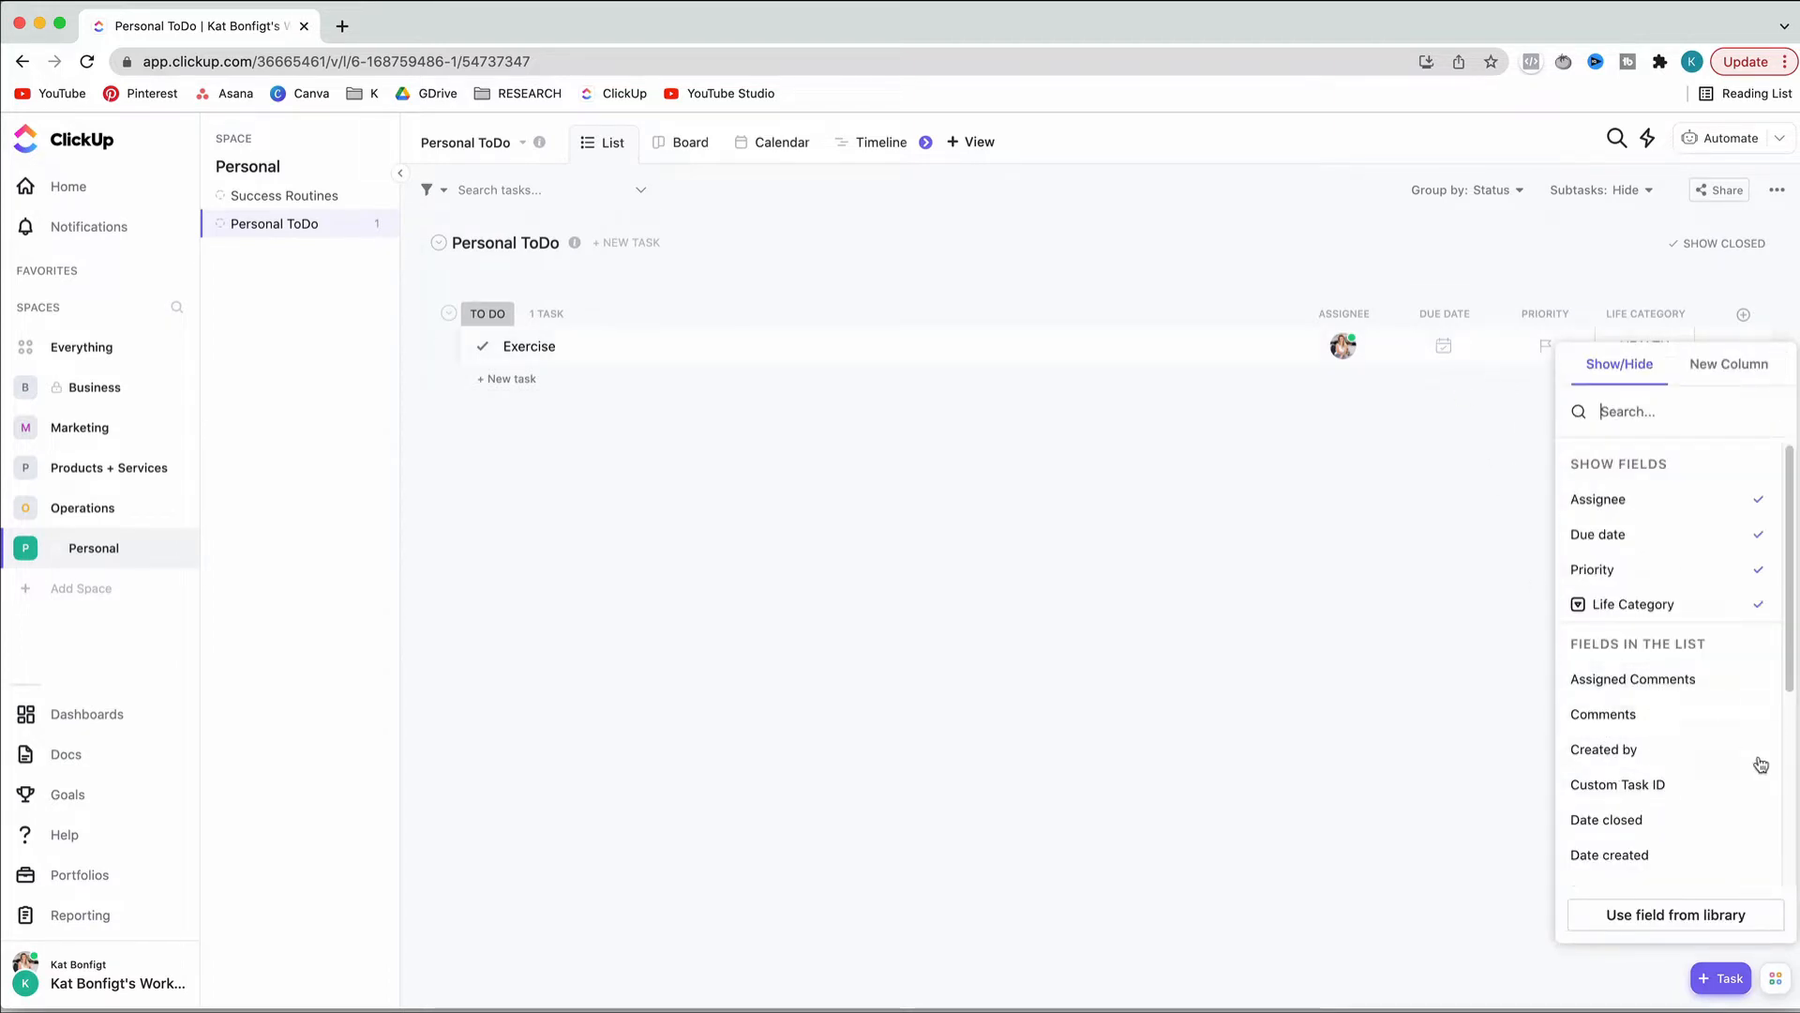
scroll(1758, 763, "down", 5)
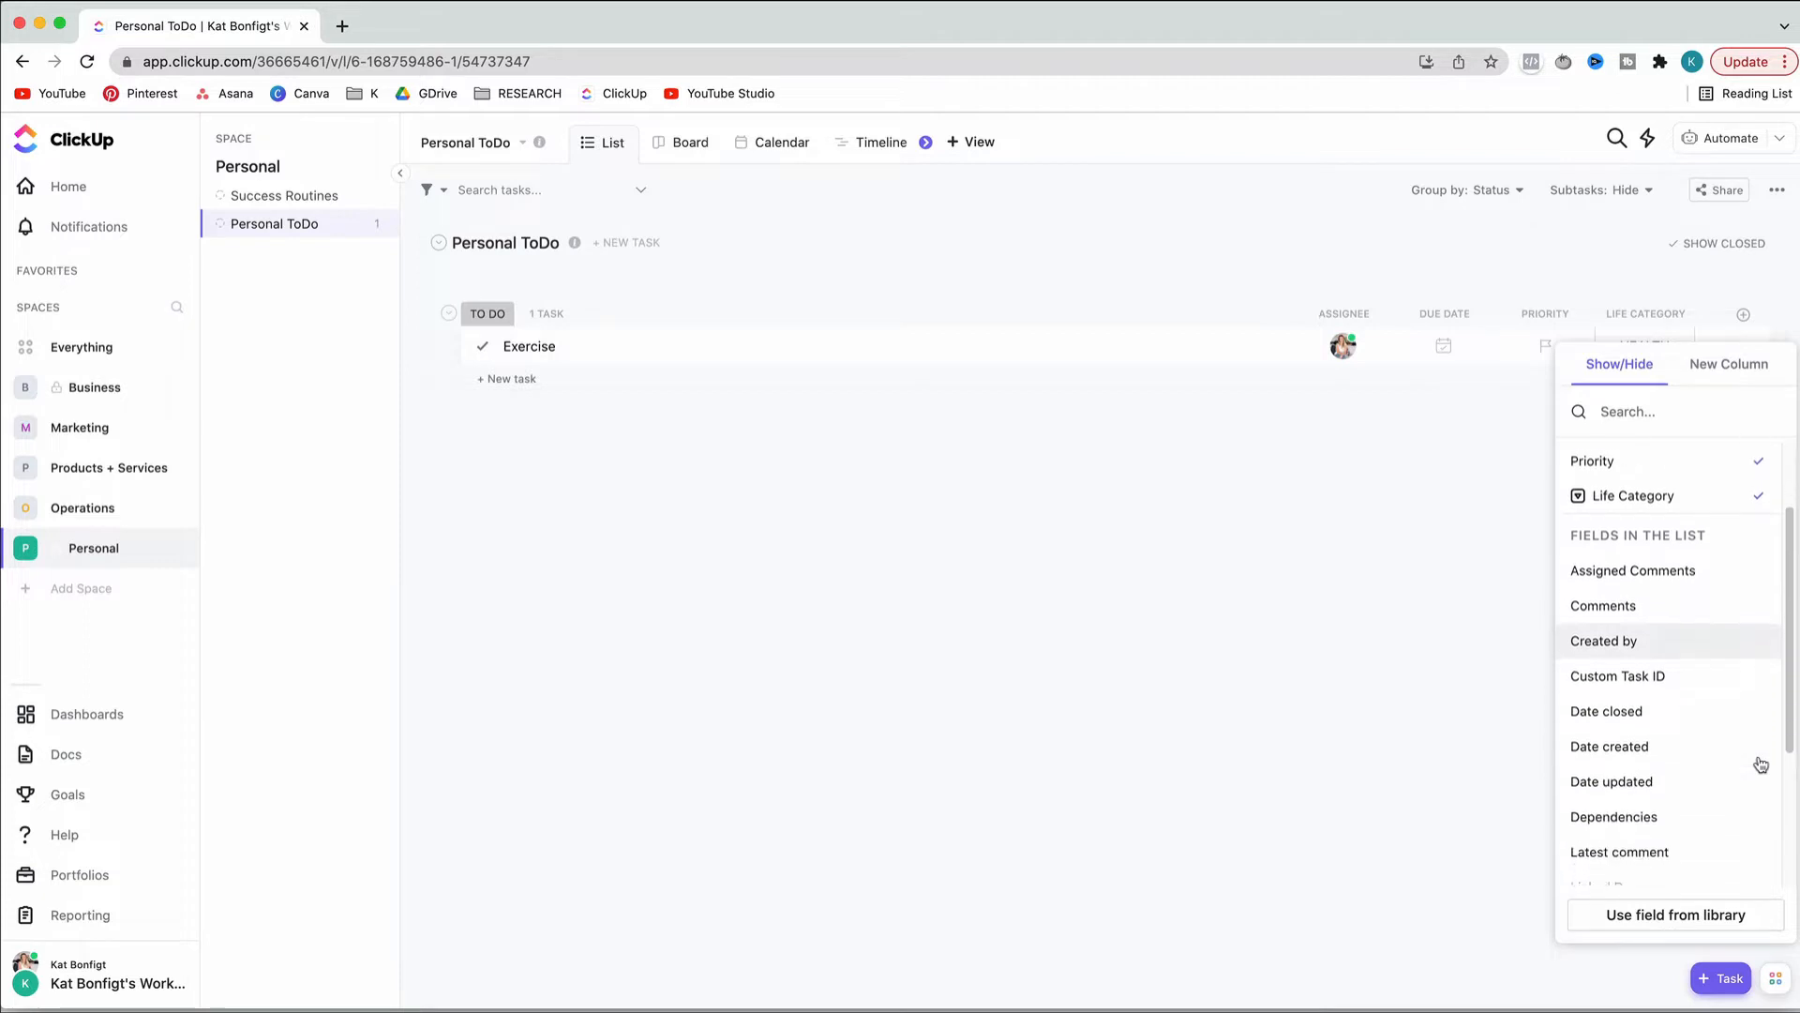
left_click(1283, 535)
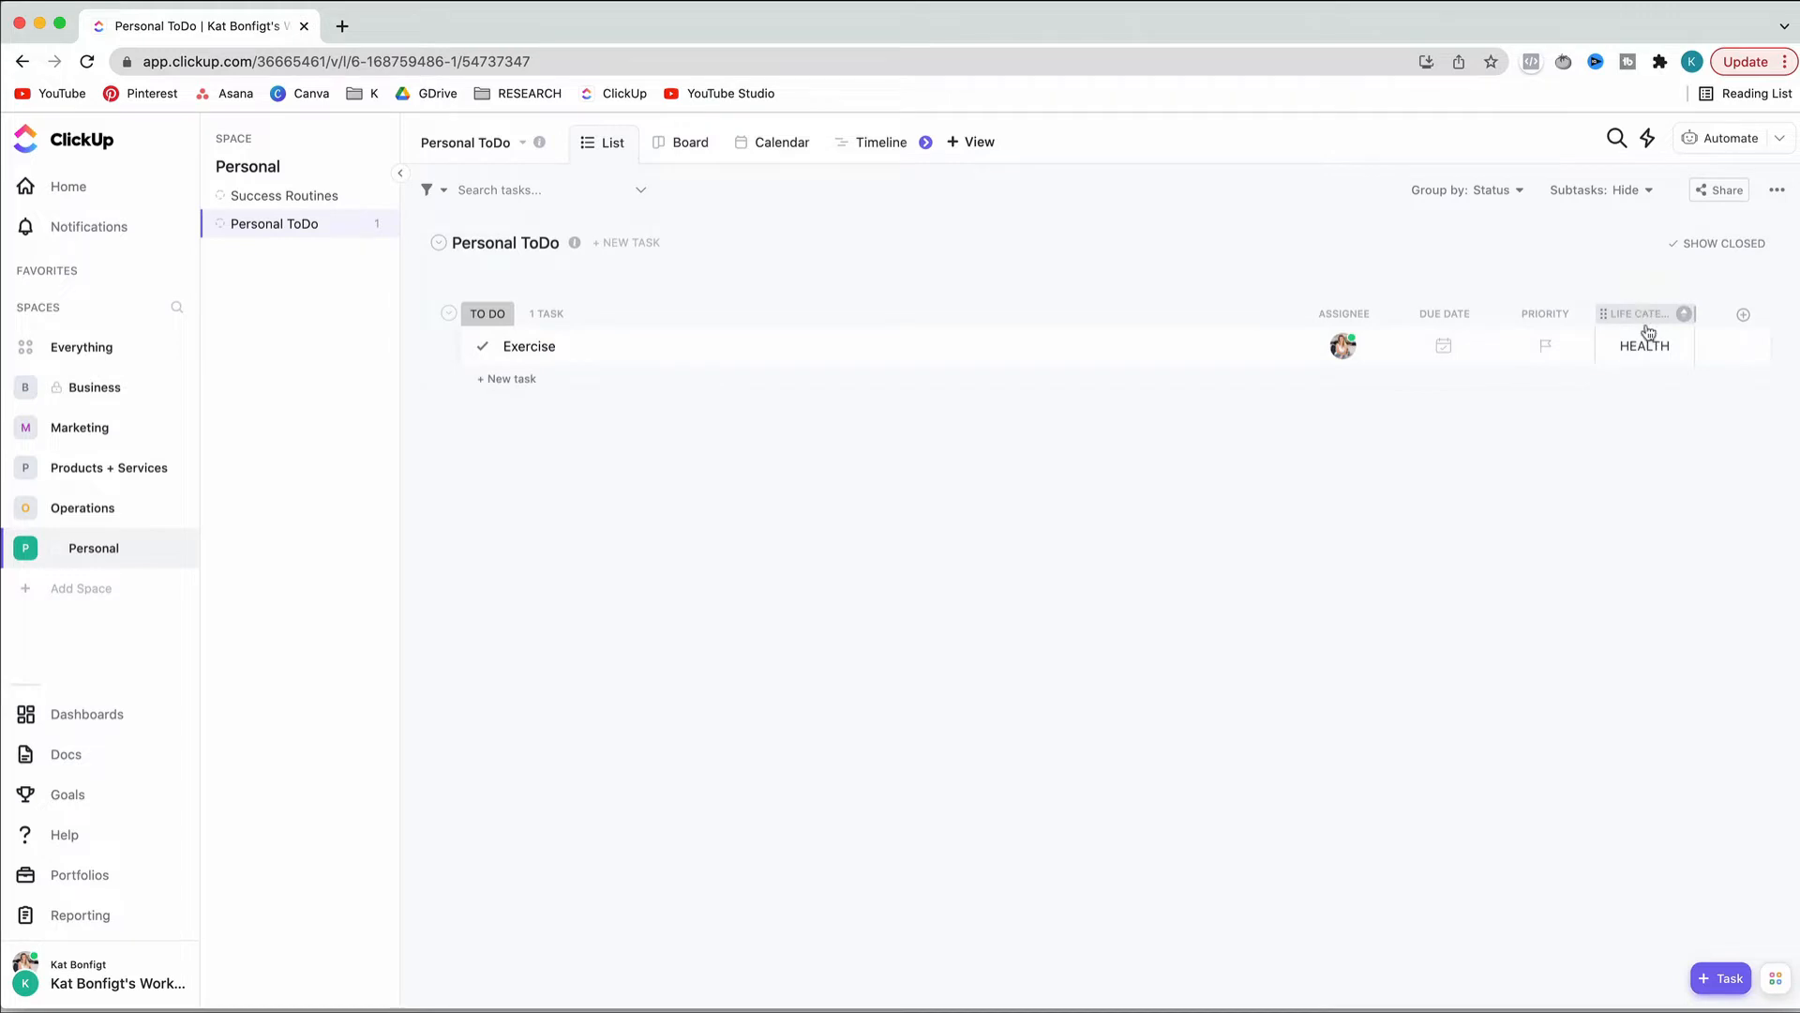
Group the Personal ToDo list's tasks by the Life Category custom field
left_click(1497, 190)
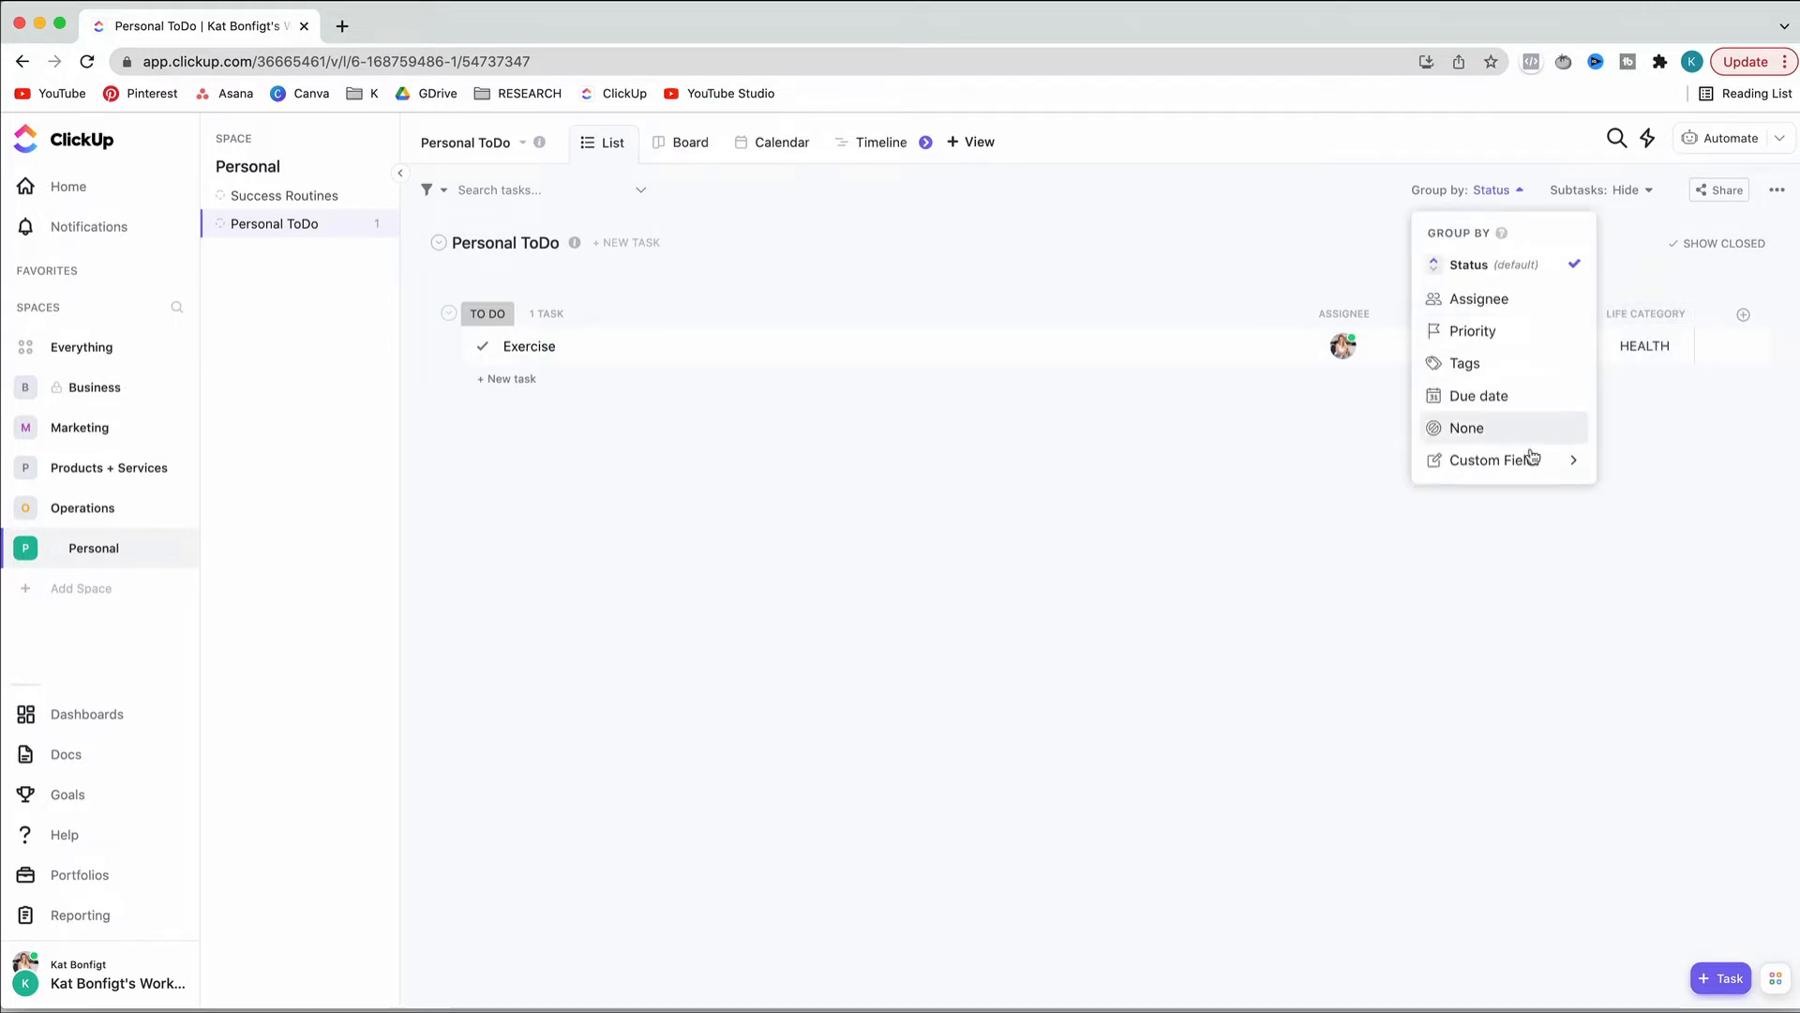
mouse_move(1536, 465)
left_click(1627, 471)
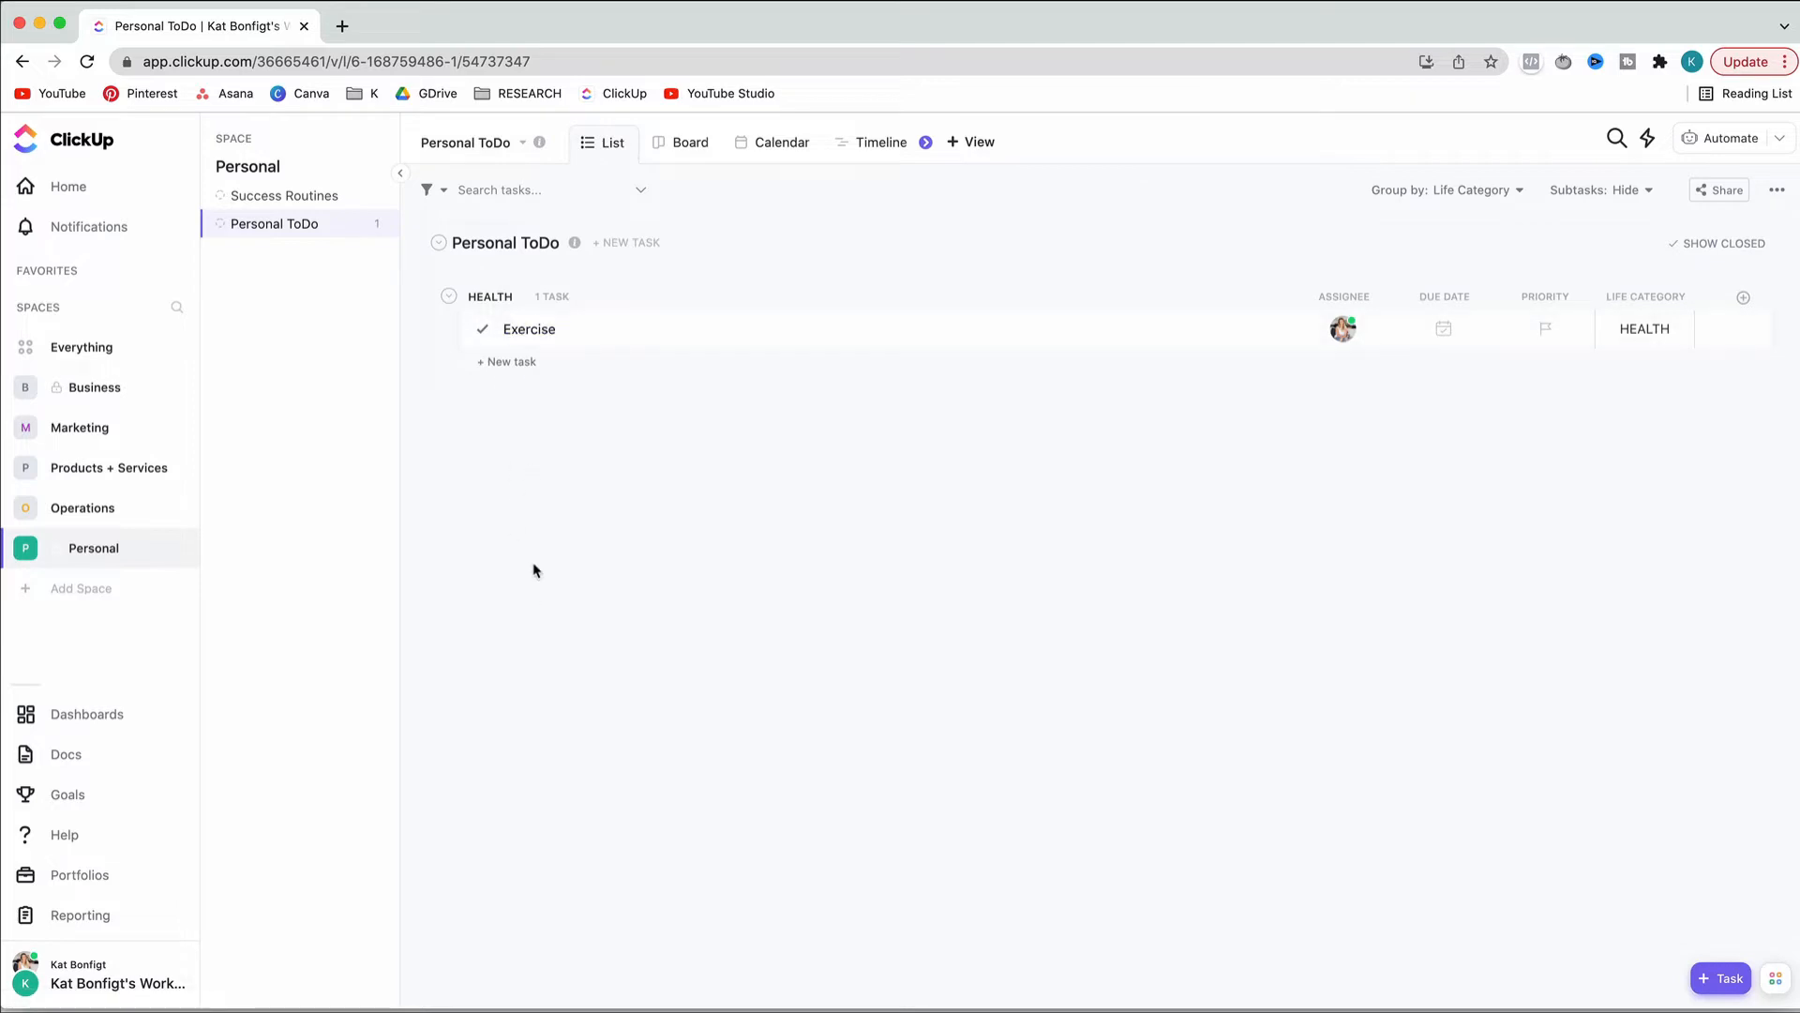
Add a task named TEST to the HEALTH group of the Personal ToDo list
left_click(516, 360)
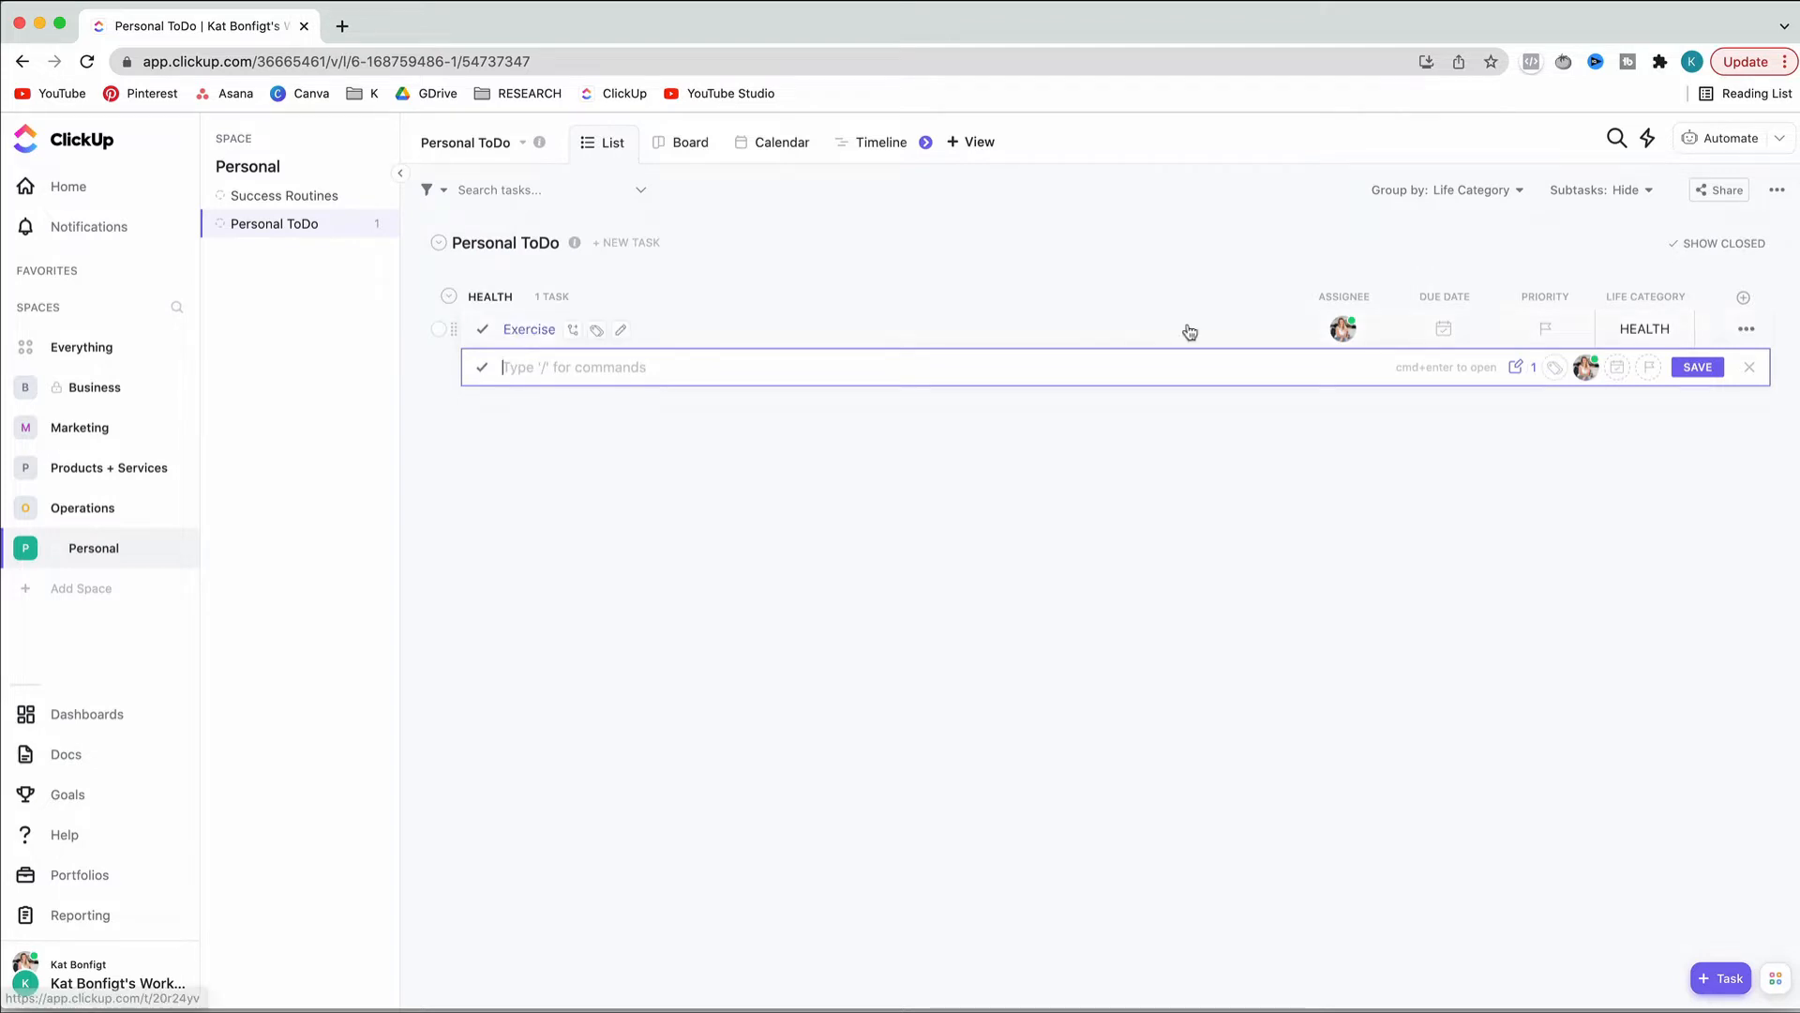
type("TEST")
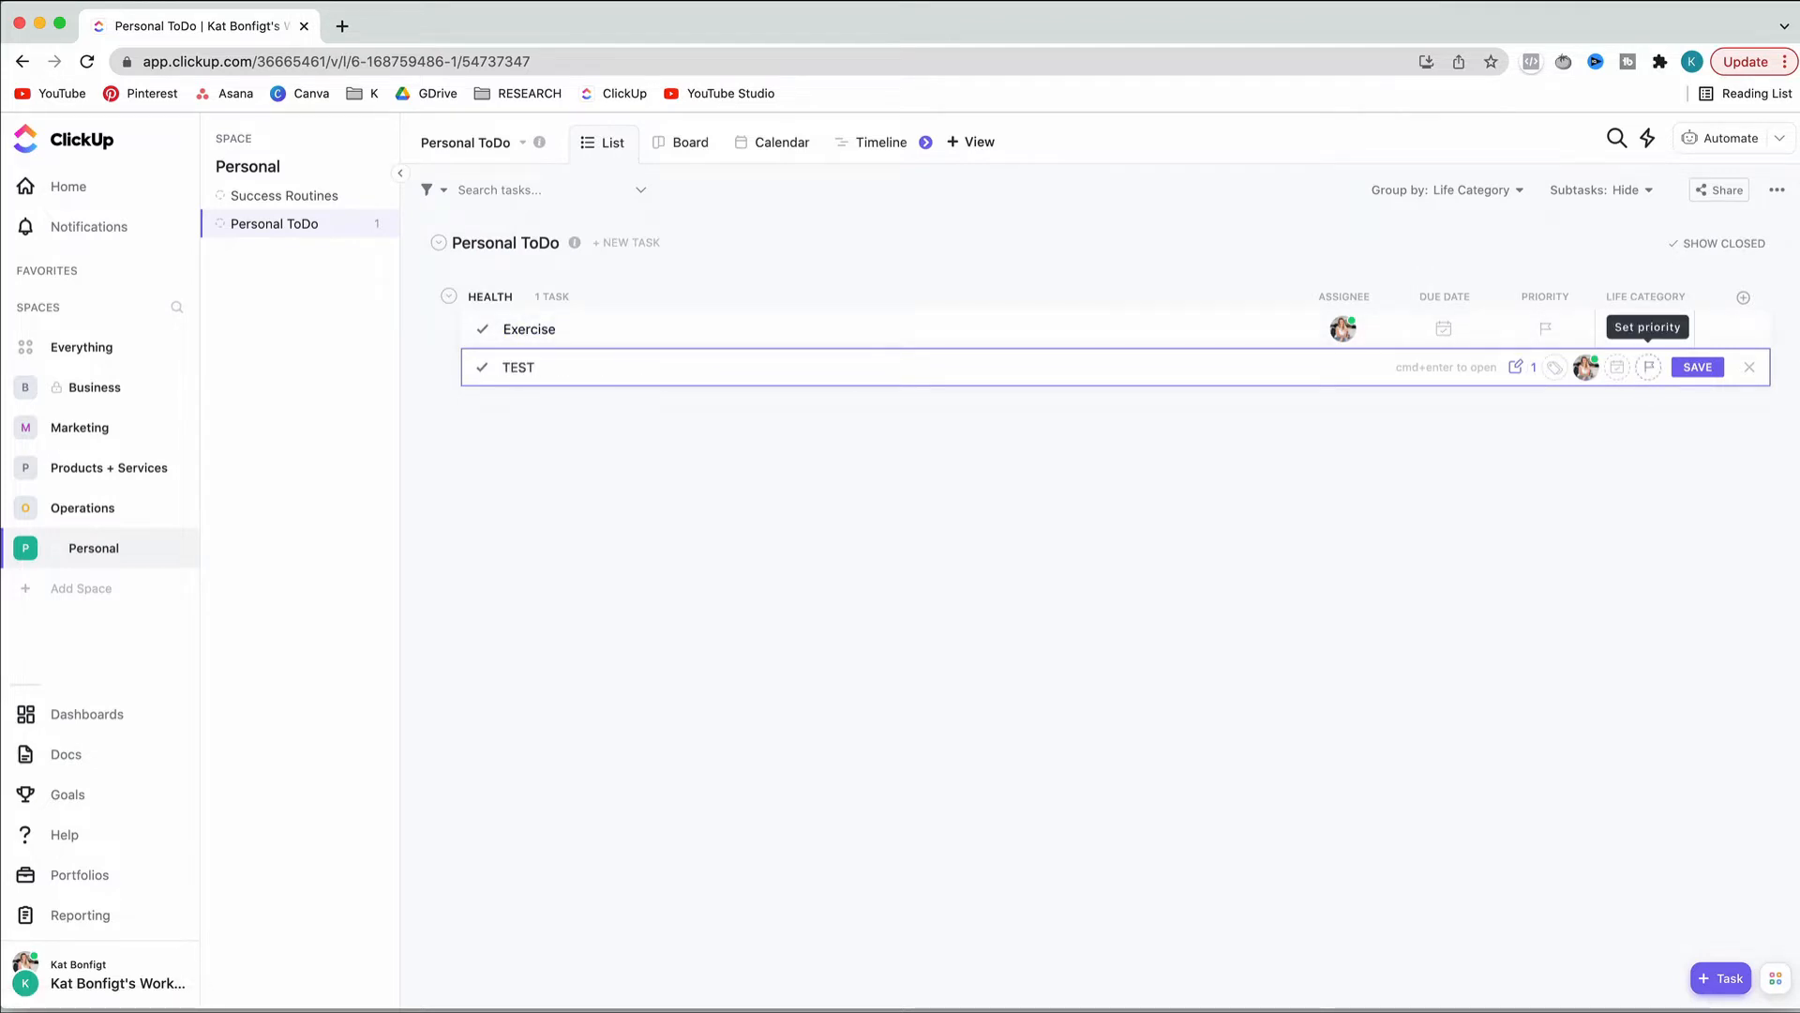
left_click(1683, 372)
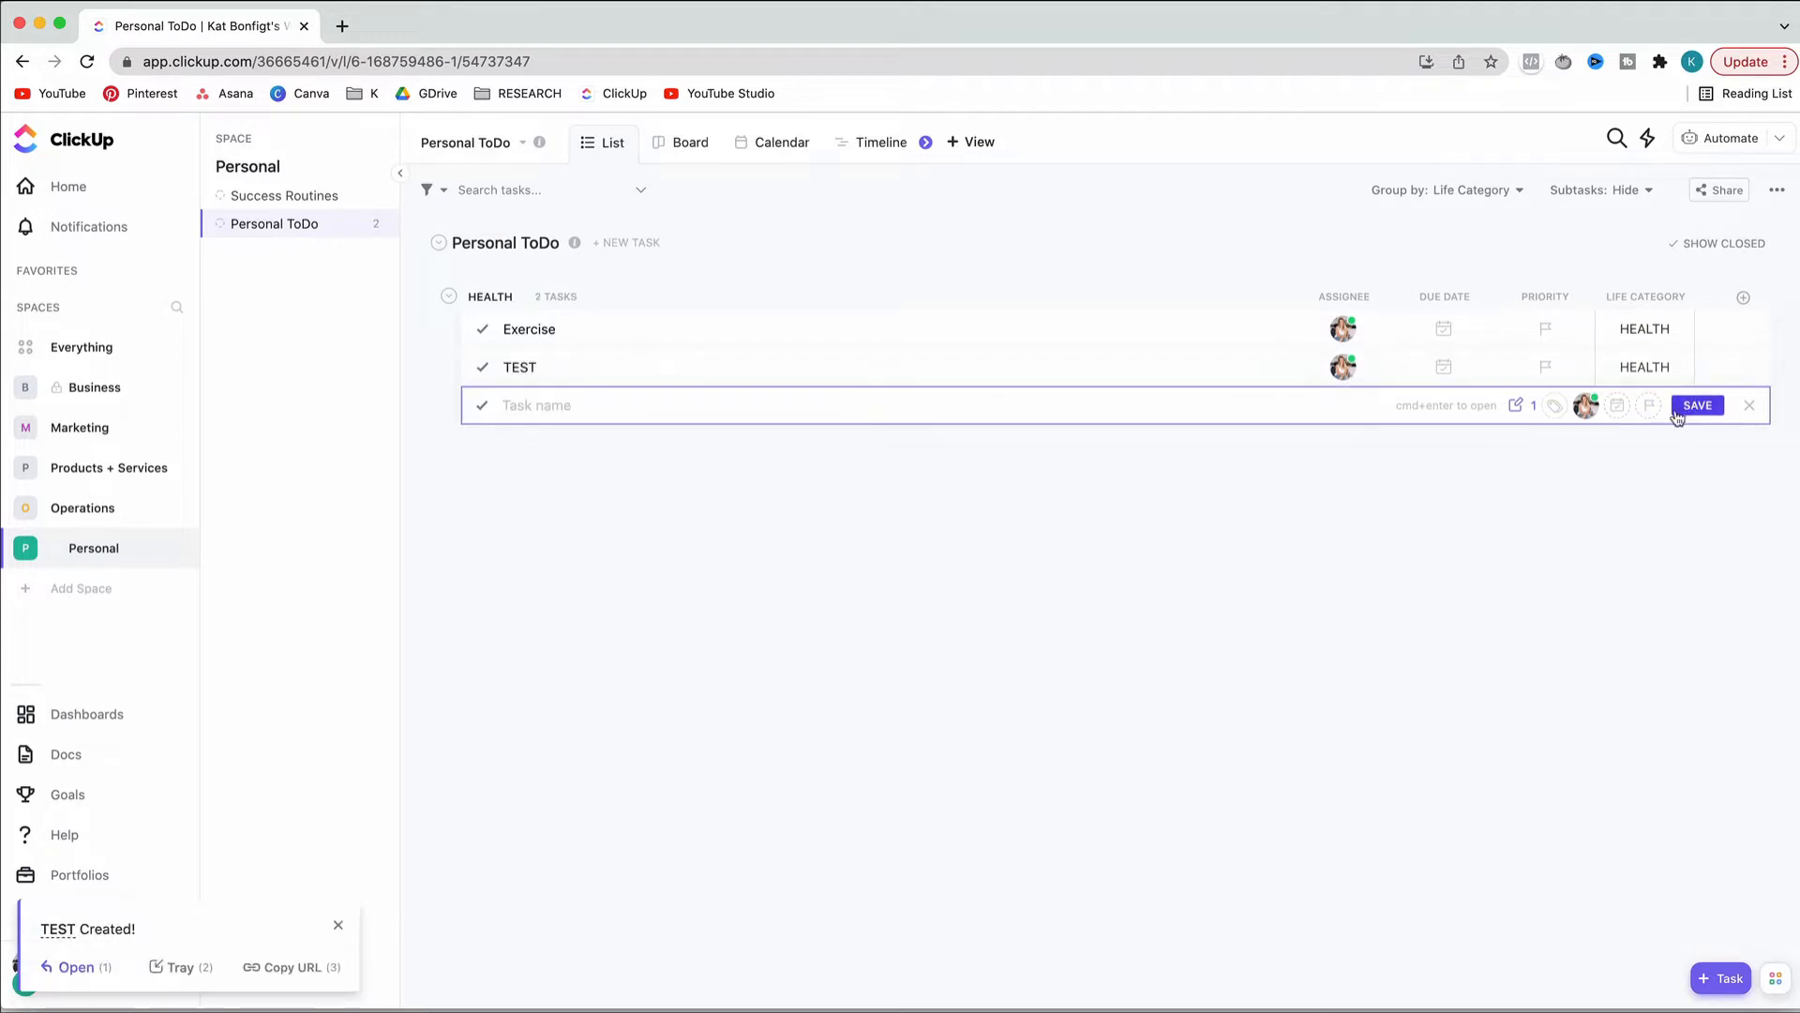
Change the TEST task's Life Category to HOME and rename the task Buy new fridge
left_click(1658, 373)
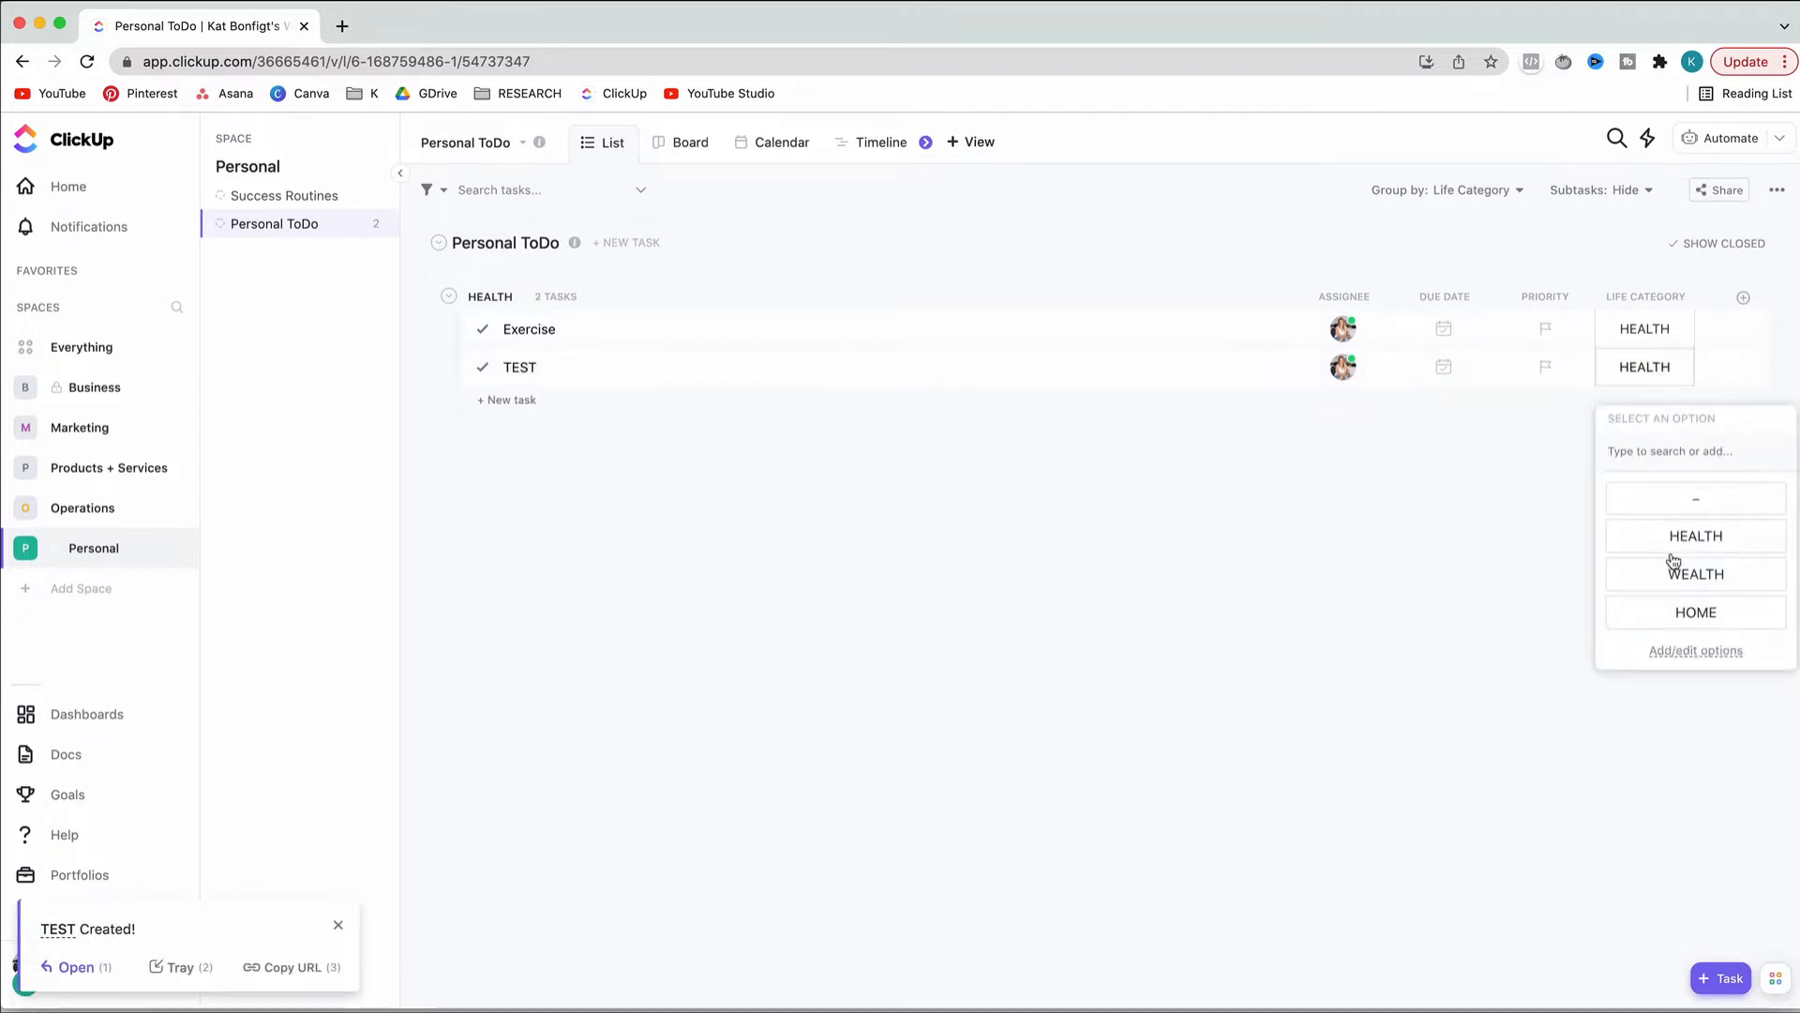
left_click(1688, 612)
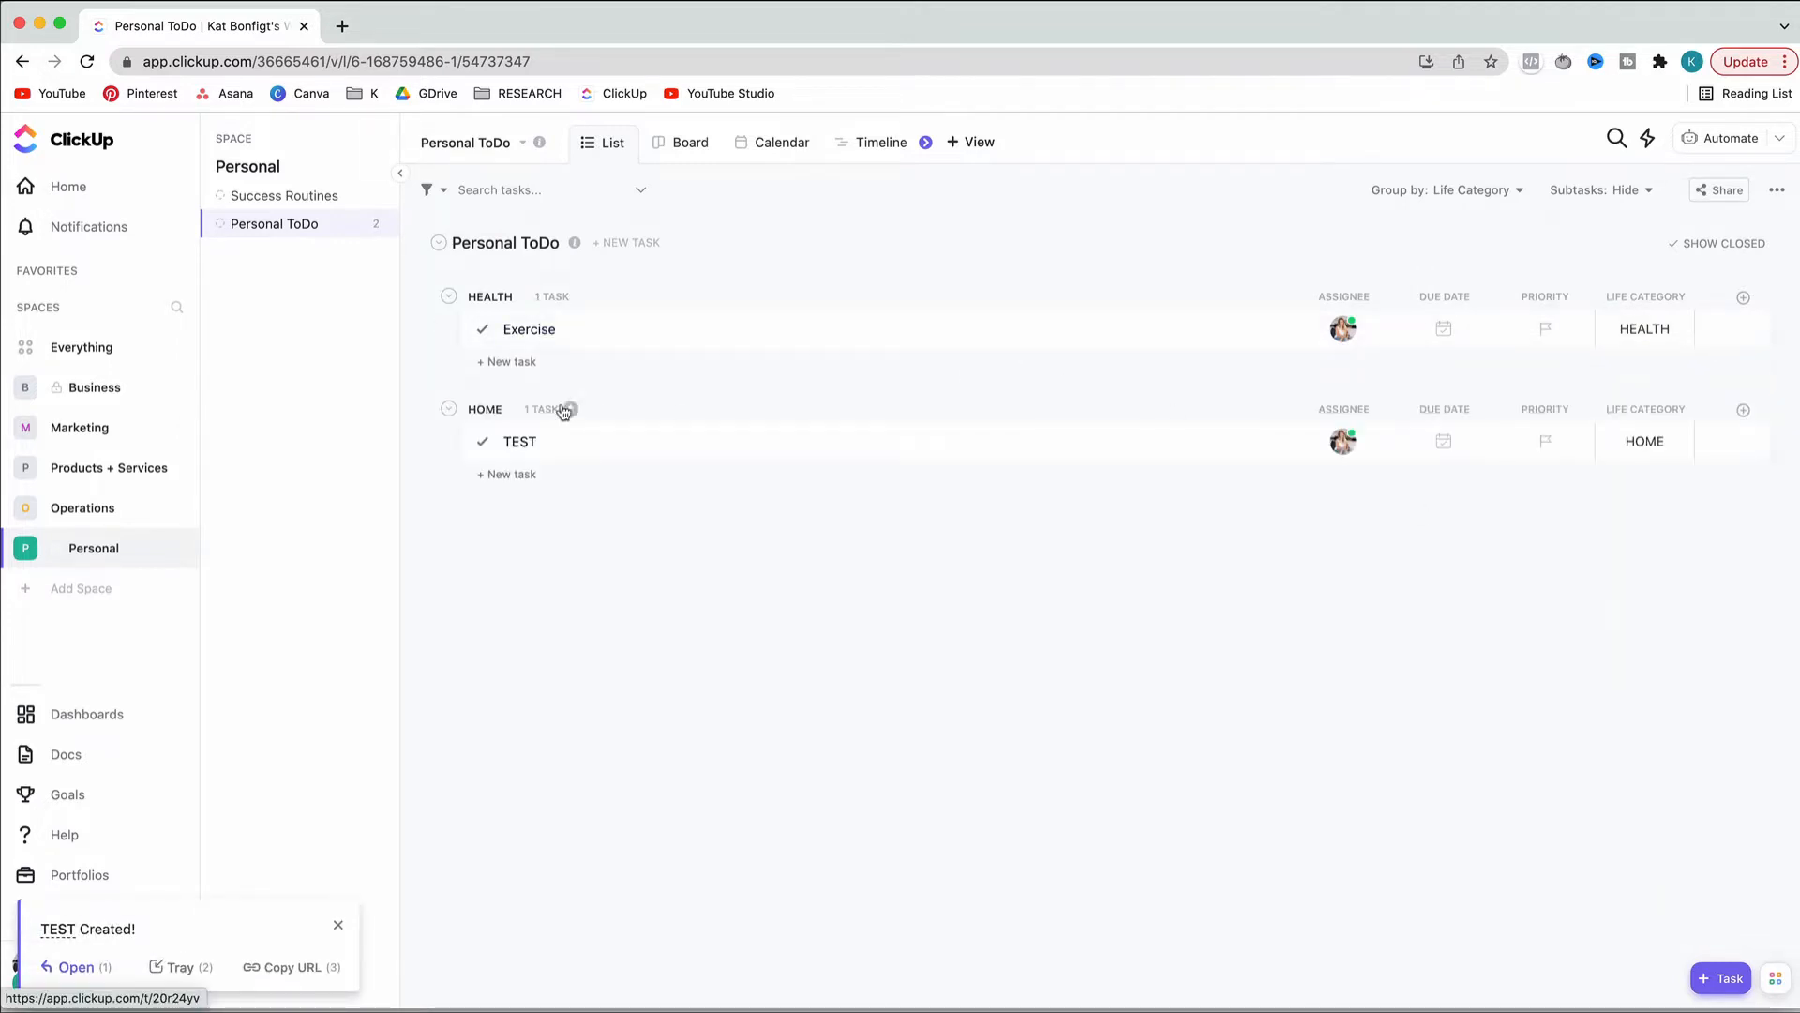
left_click(528, 442)
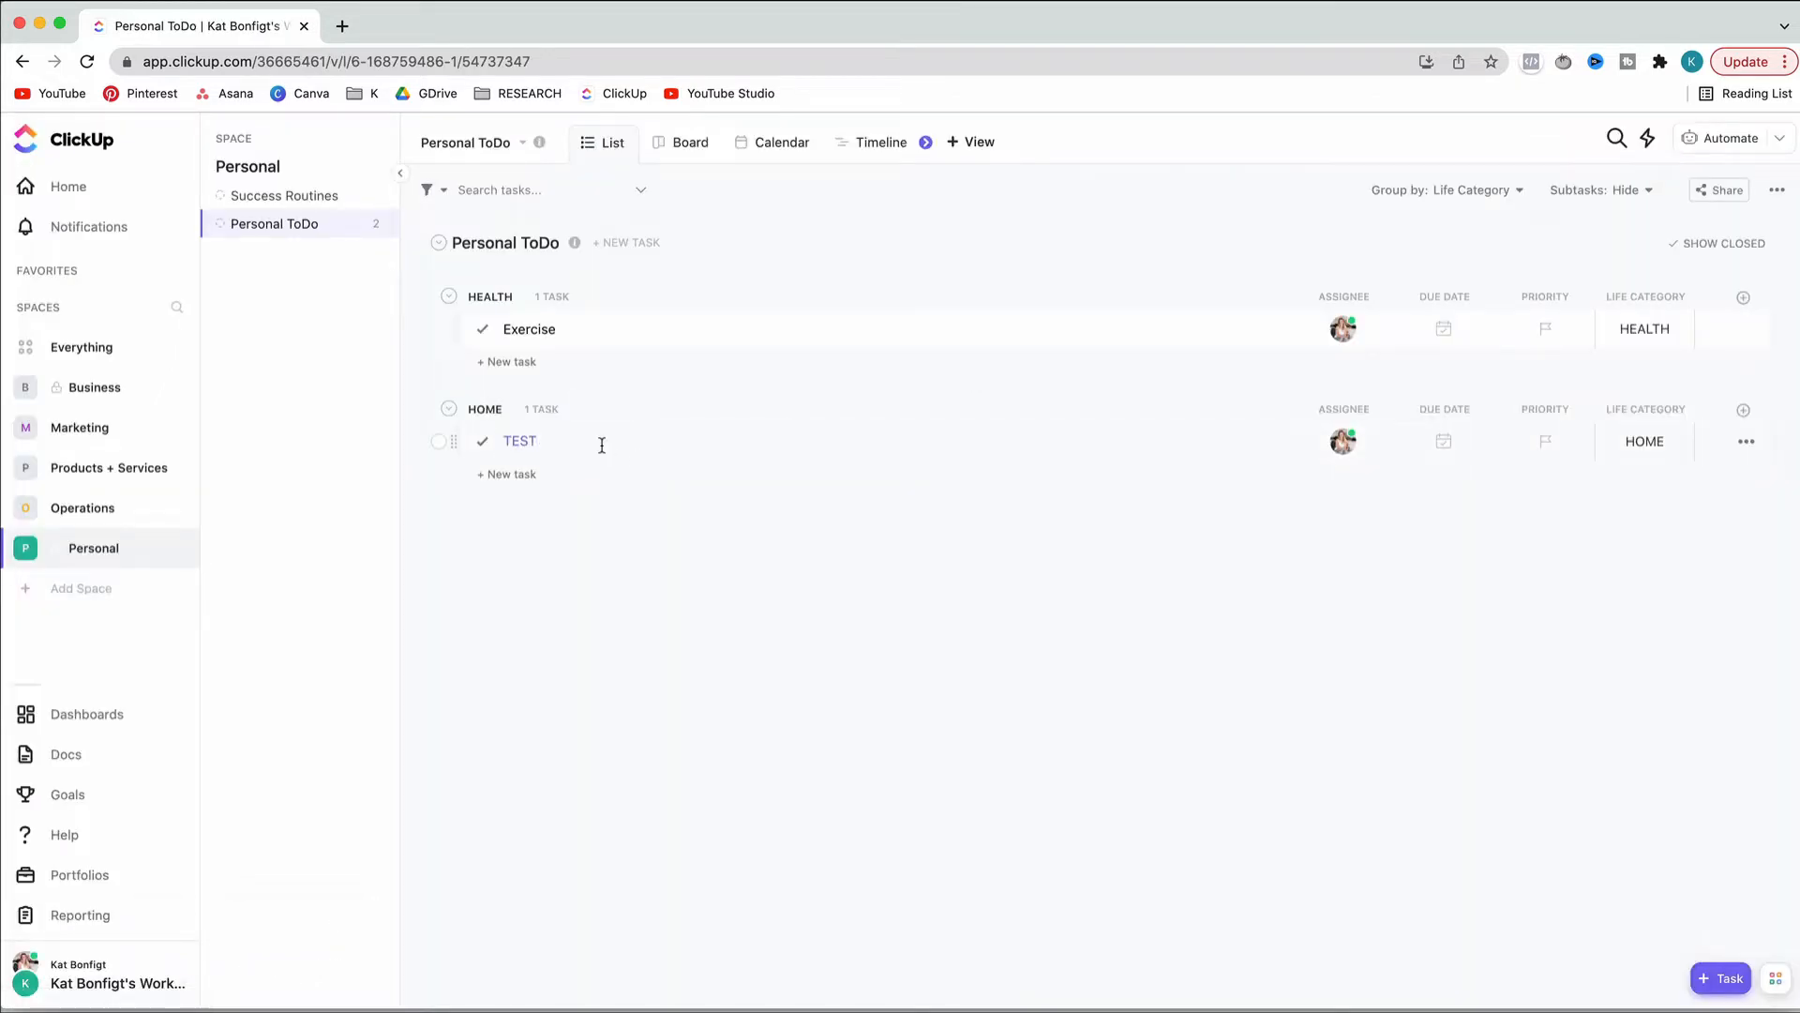
double_click(530, 440)
type("Buy new fridge")
key("Return")
Group the Personal ToDo list's tasks by Status
left_click(1471, 193)
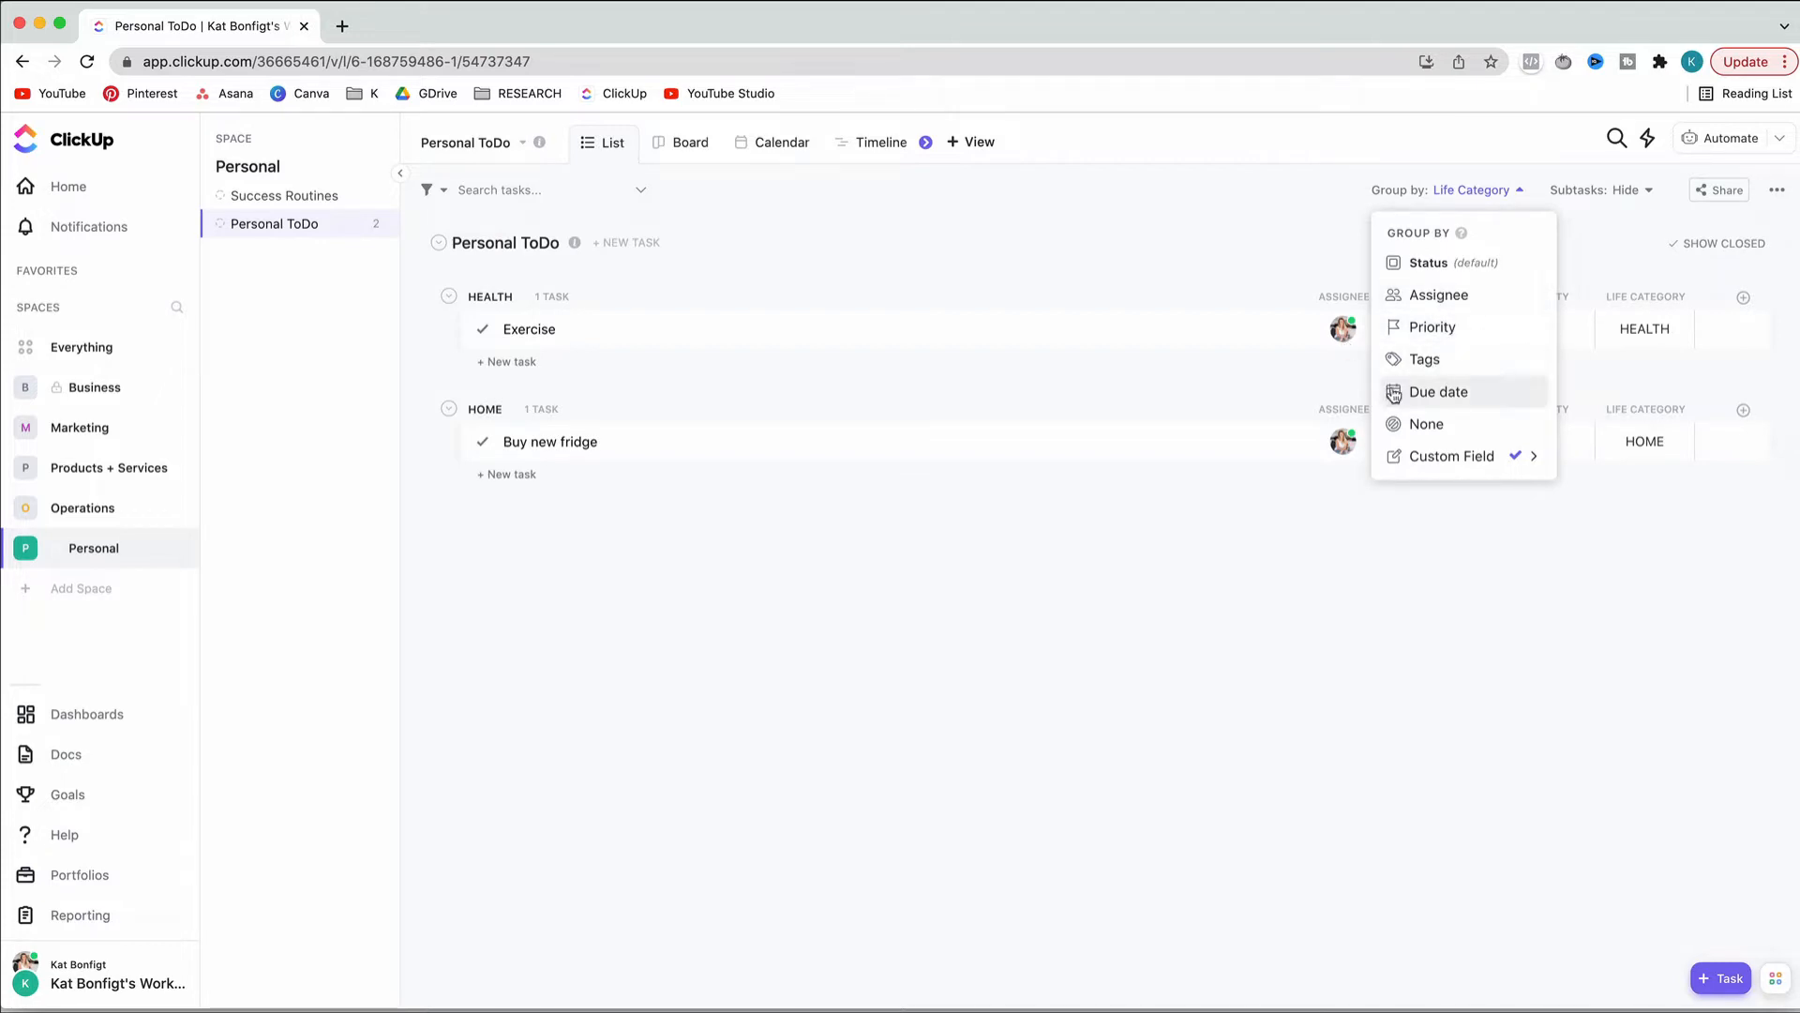
left_click(1419, 267)
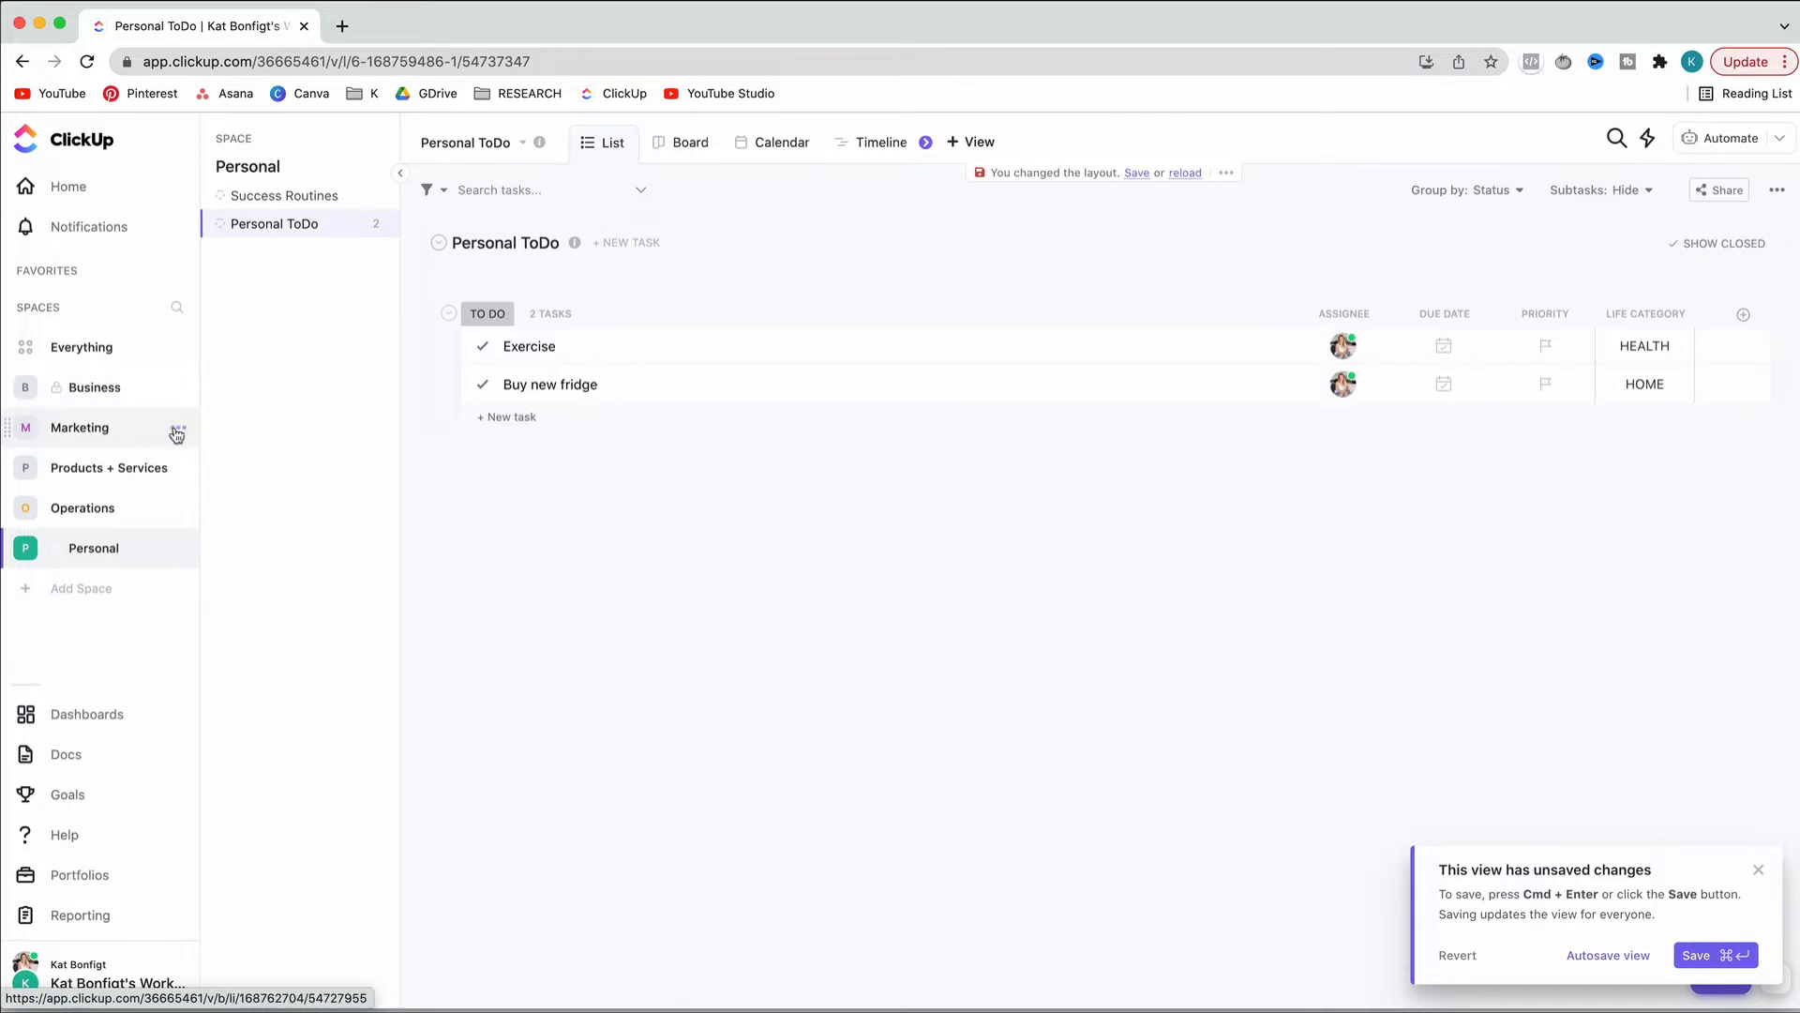
Look over the Marketing space's task statuses and open the Marketing space
left_click(178, 427)
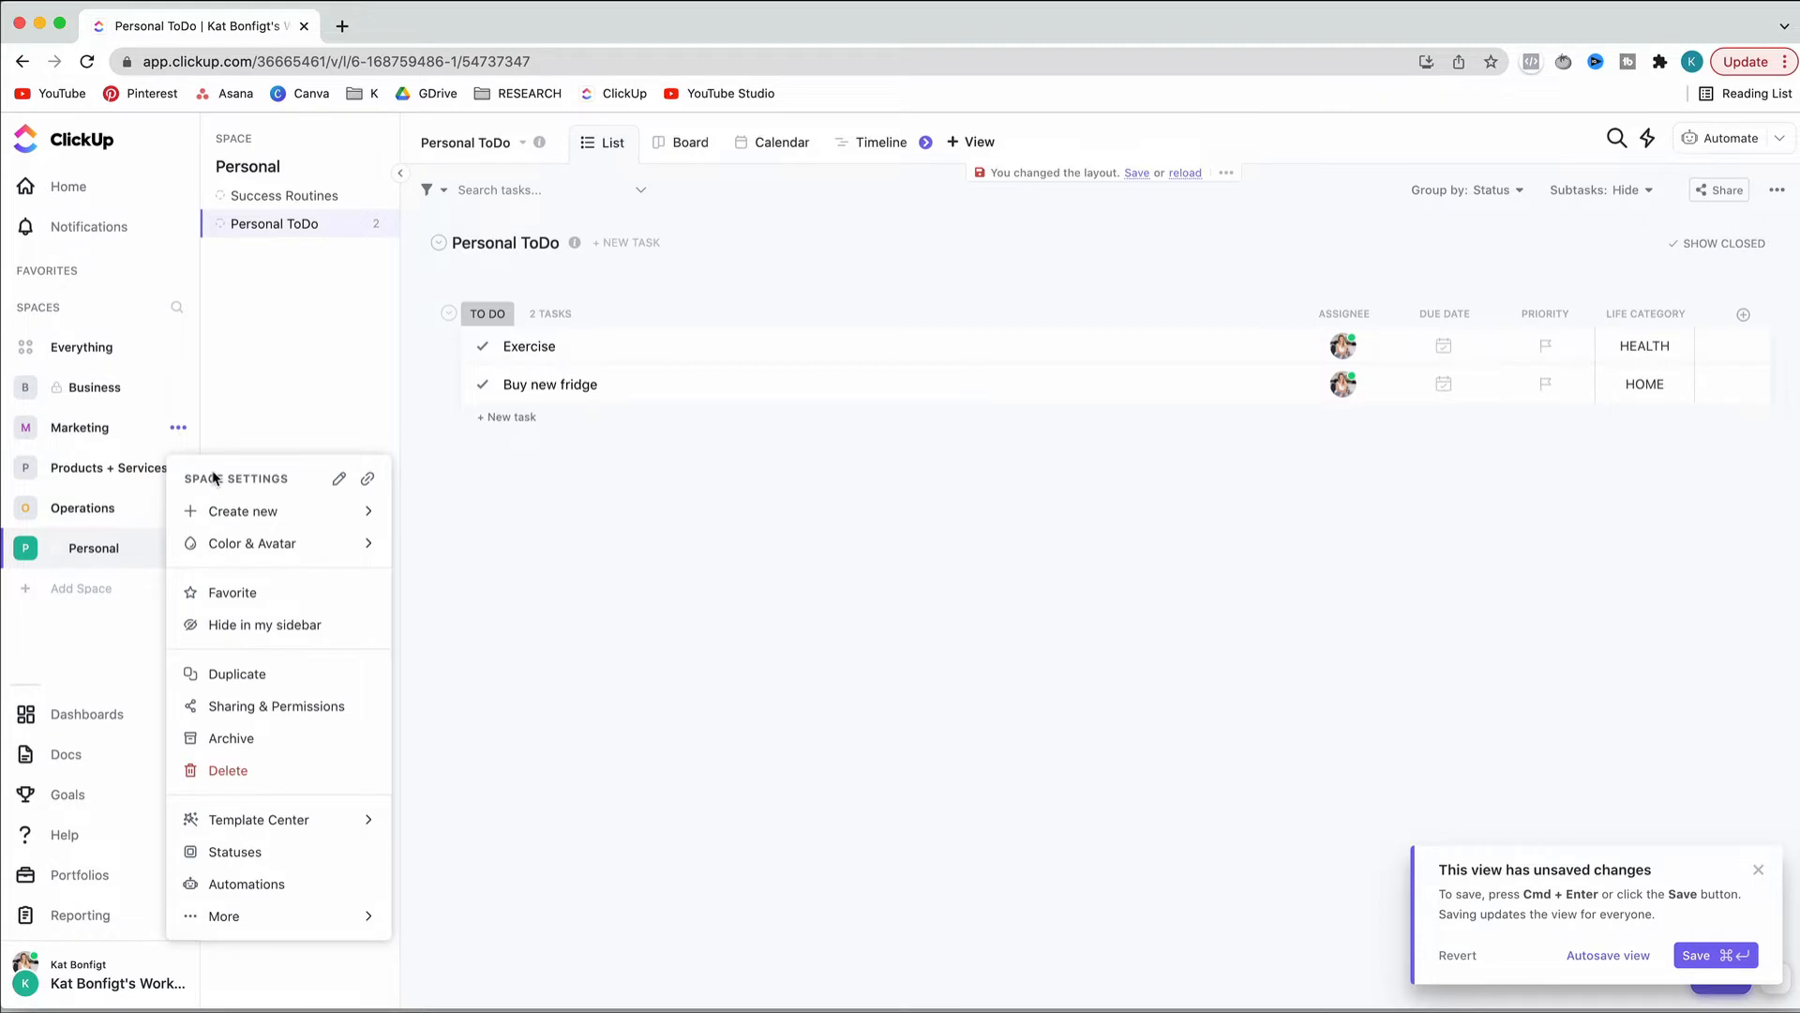
left_click(234, 852)
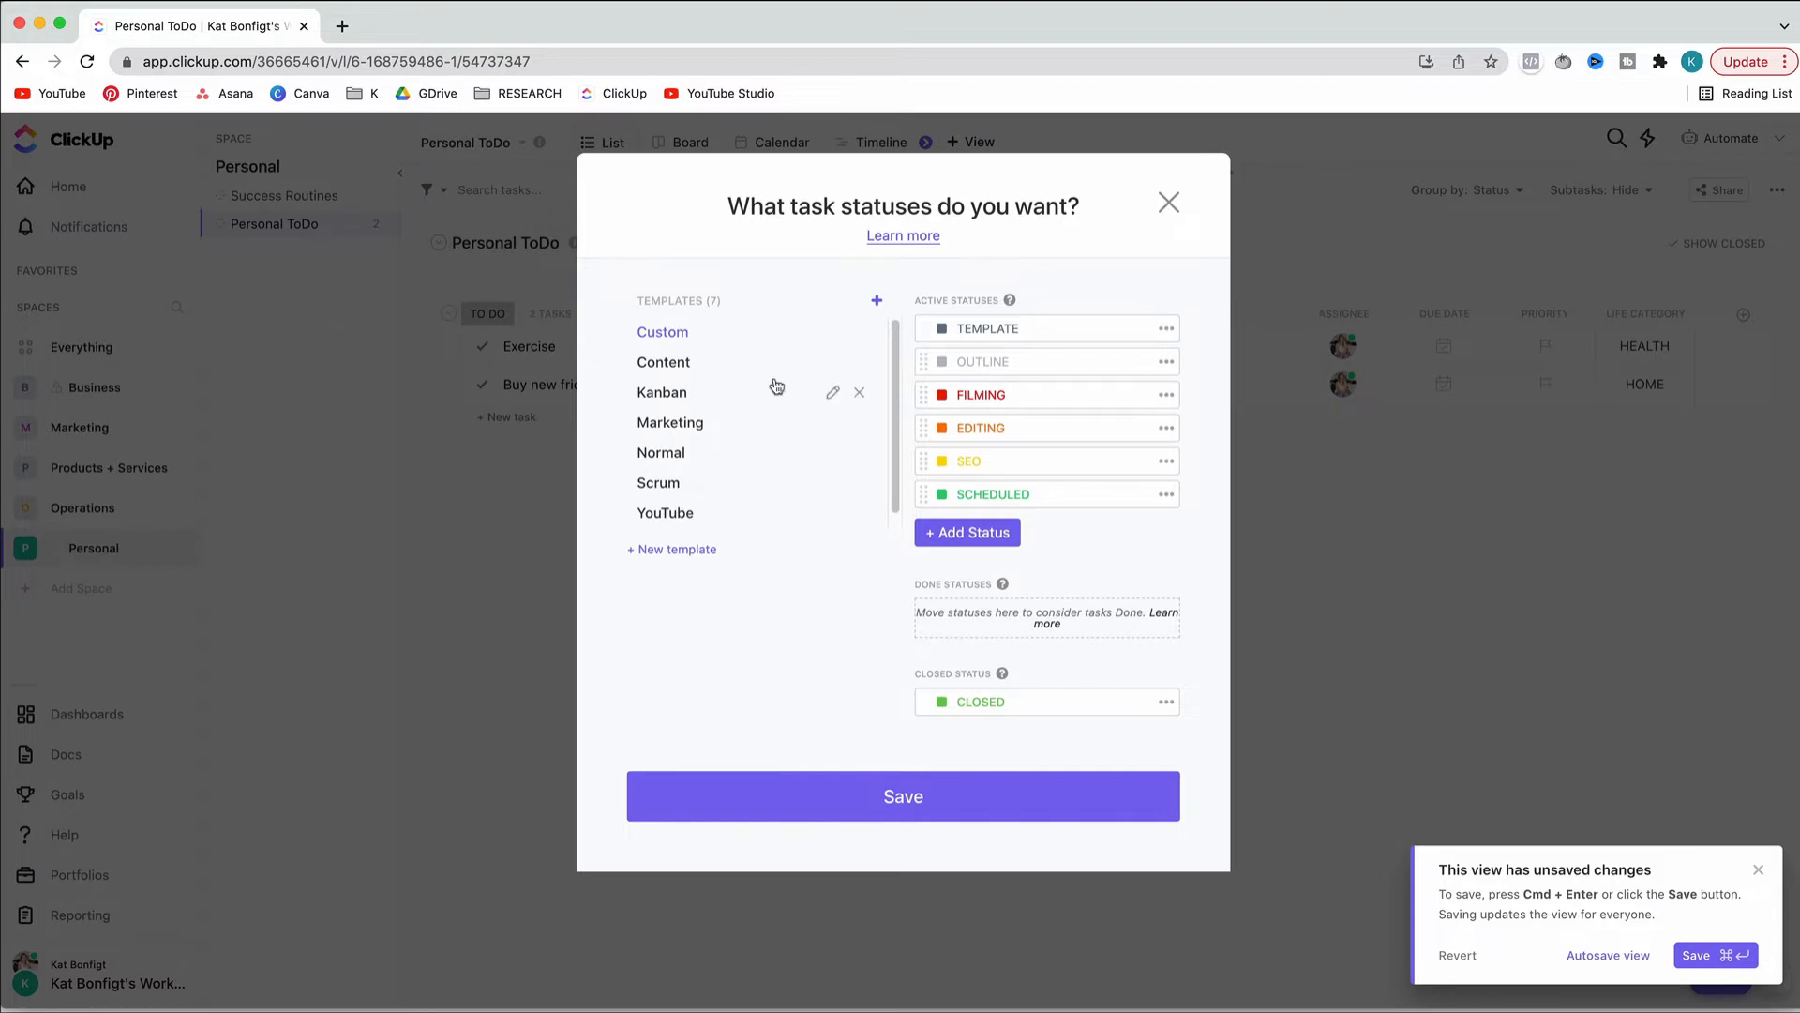
left_click(1168, 210)
left_click(79, 426)
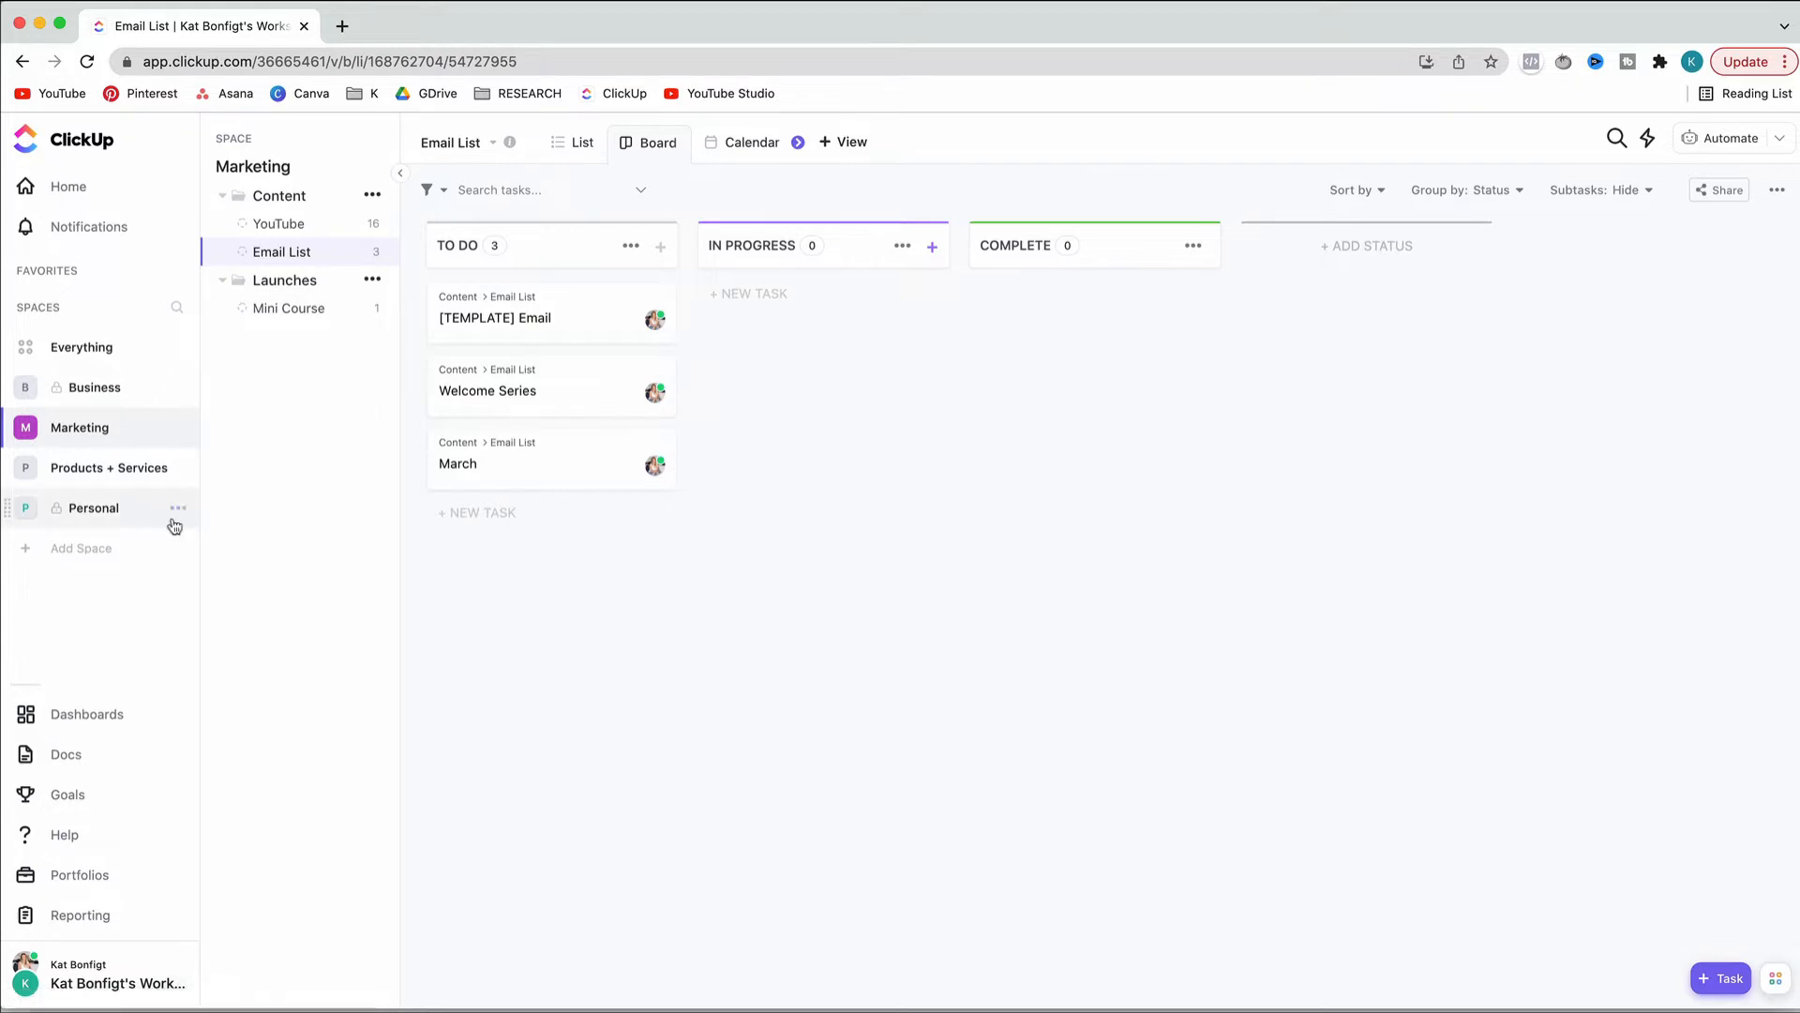
Start a new space named Operations, look over the space templates, and keep the default color and avatar
left_click(98, 550)
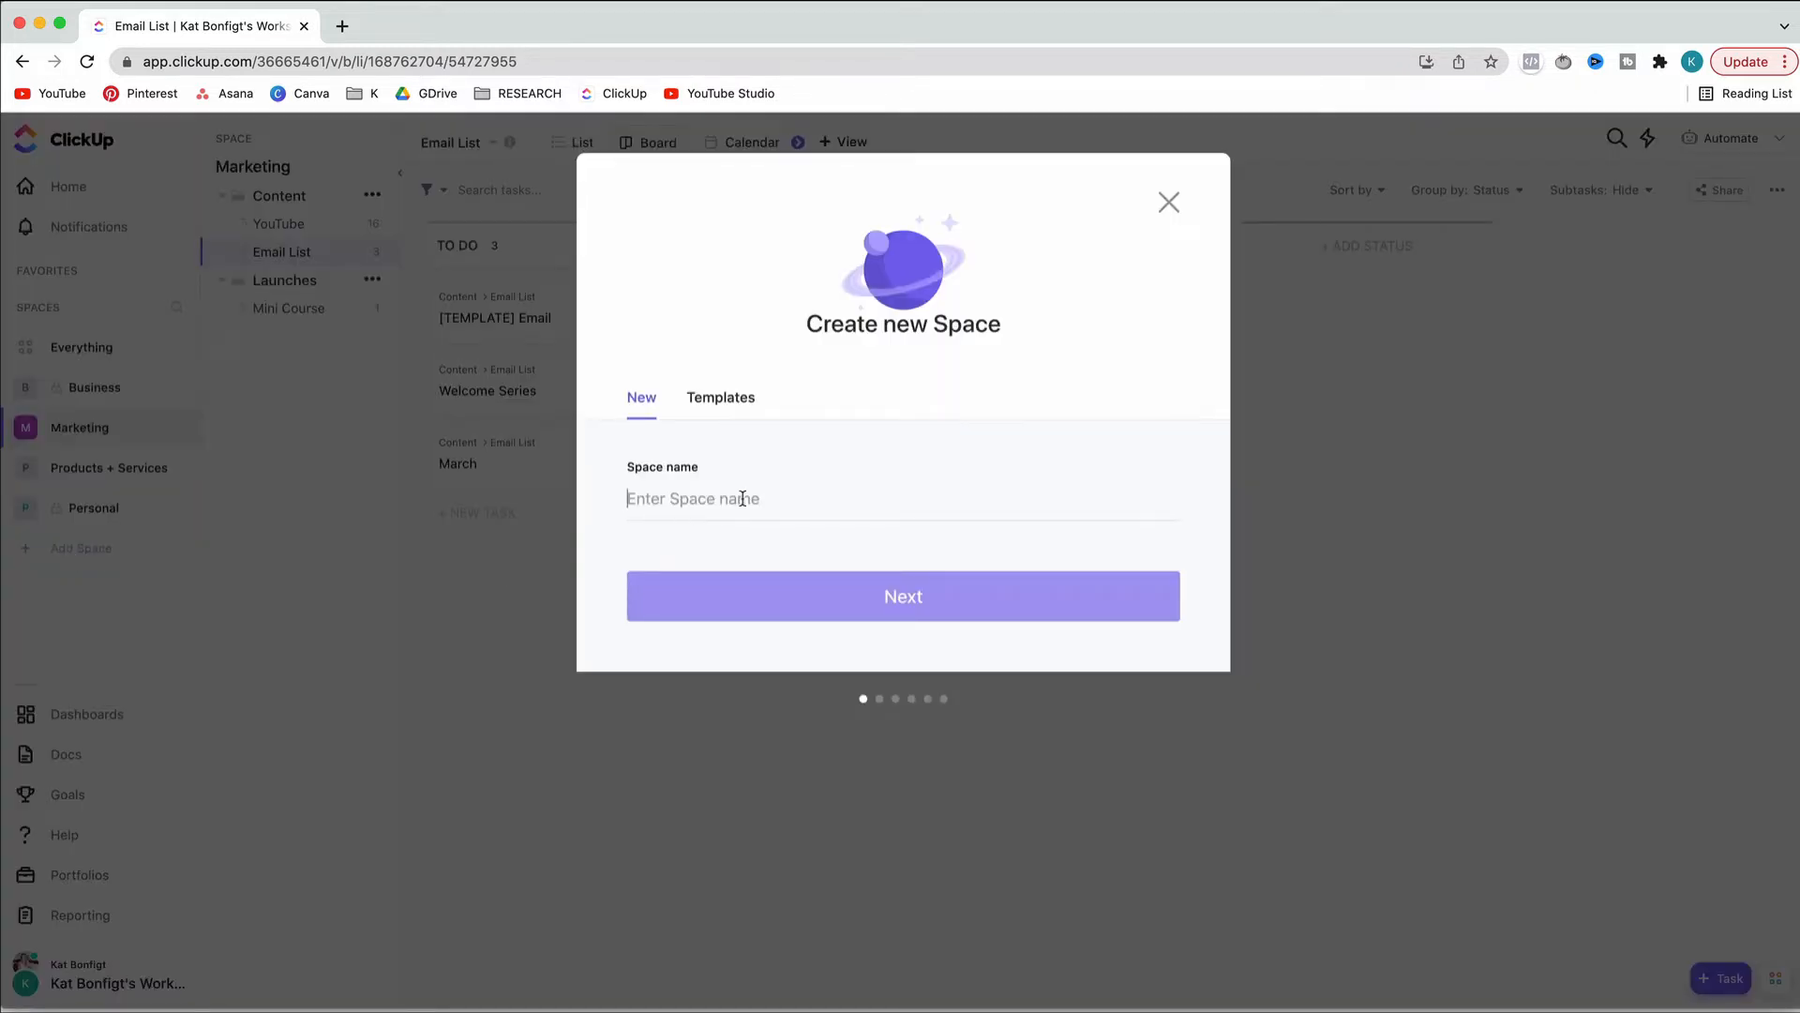
type("Operations")
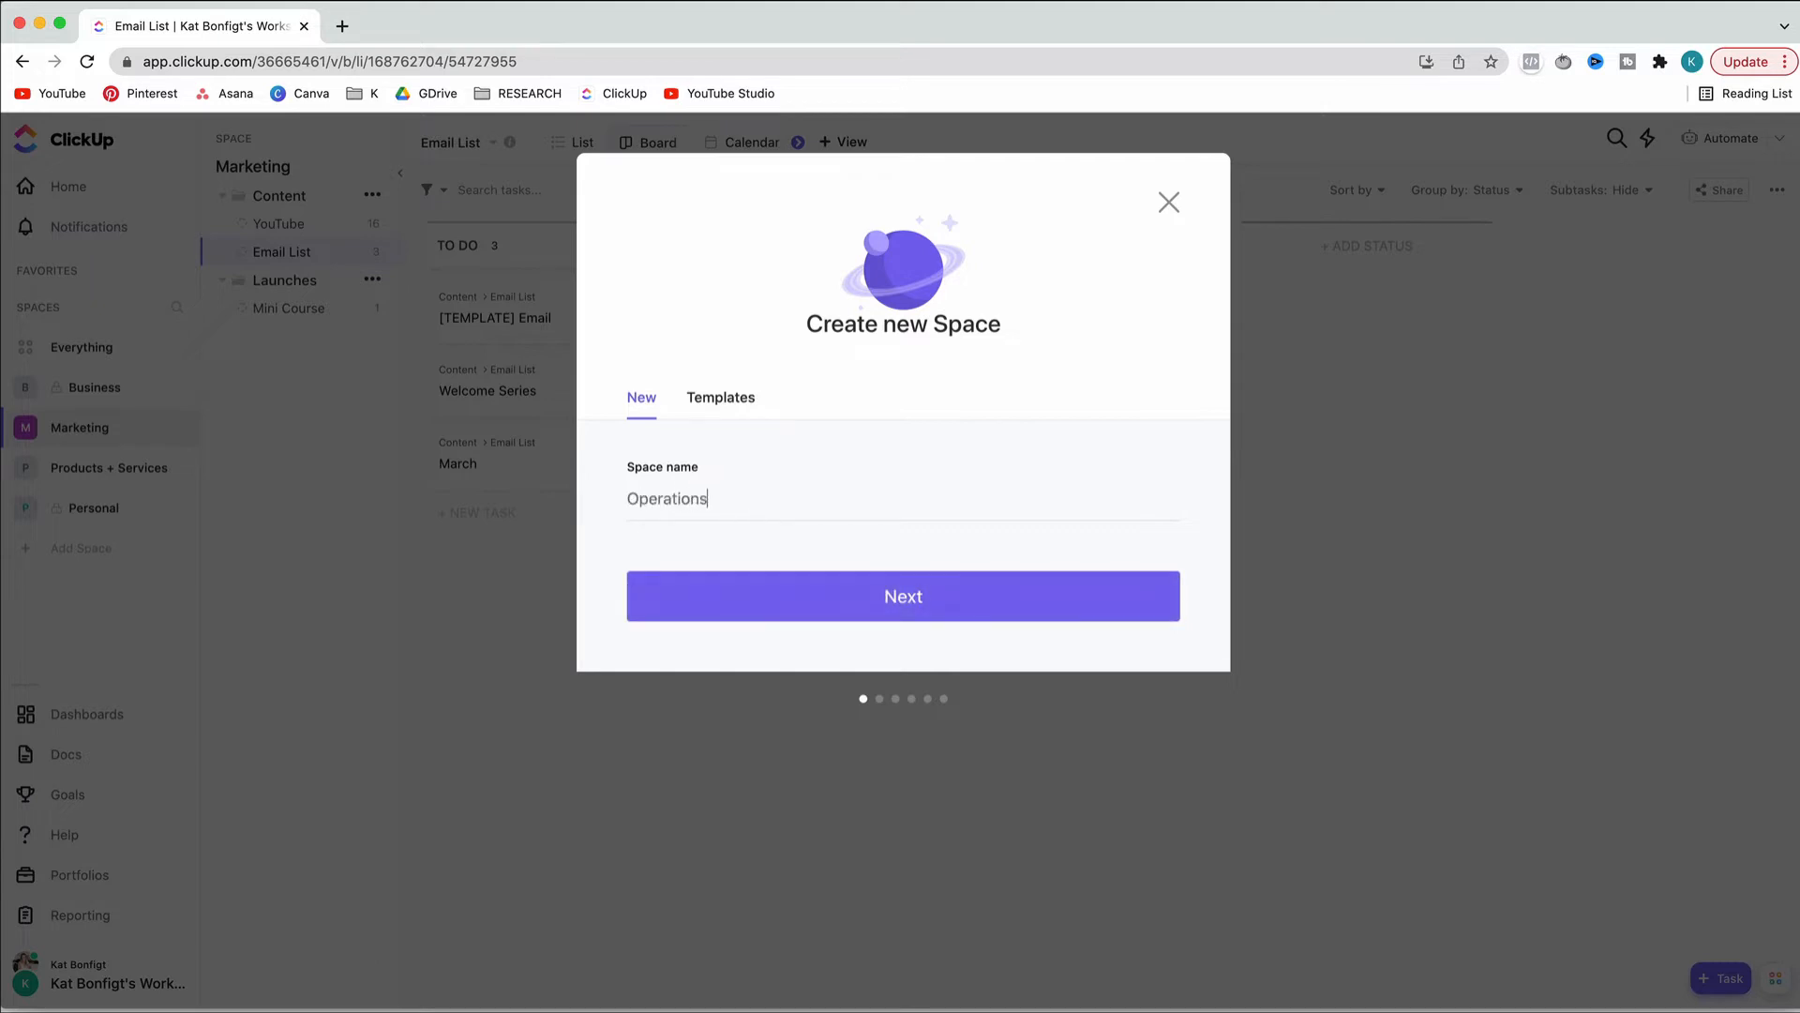
left_click(726, 404)
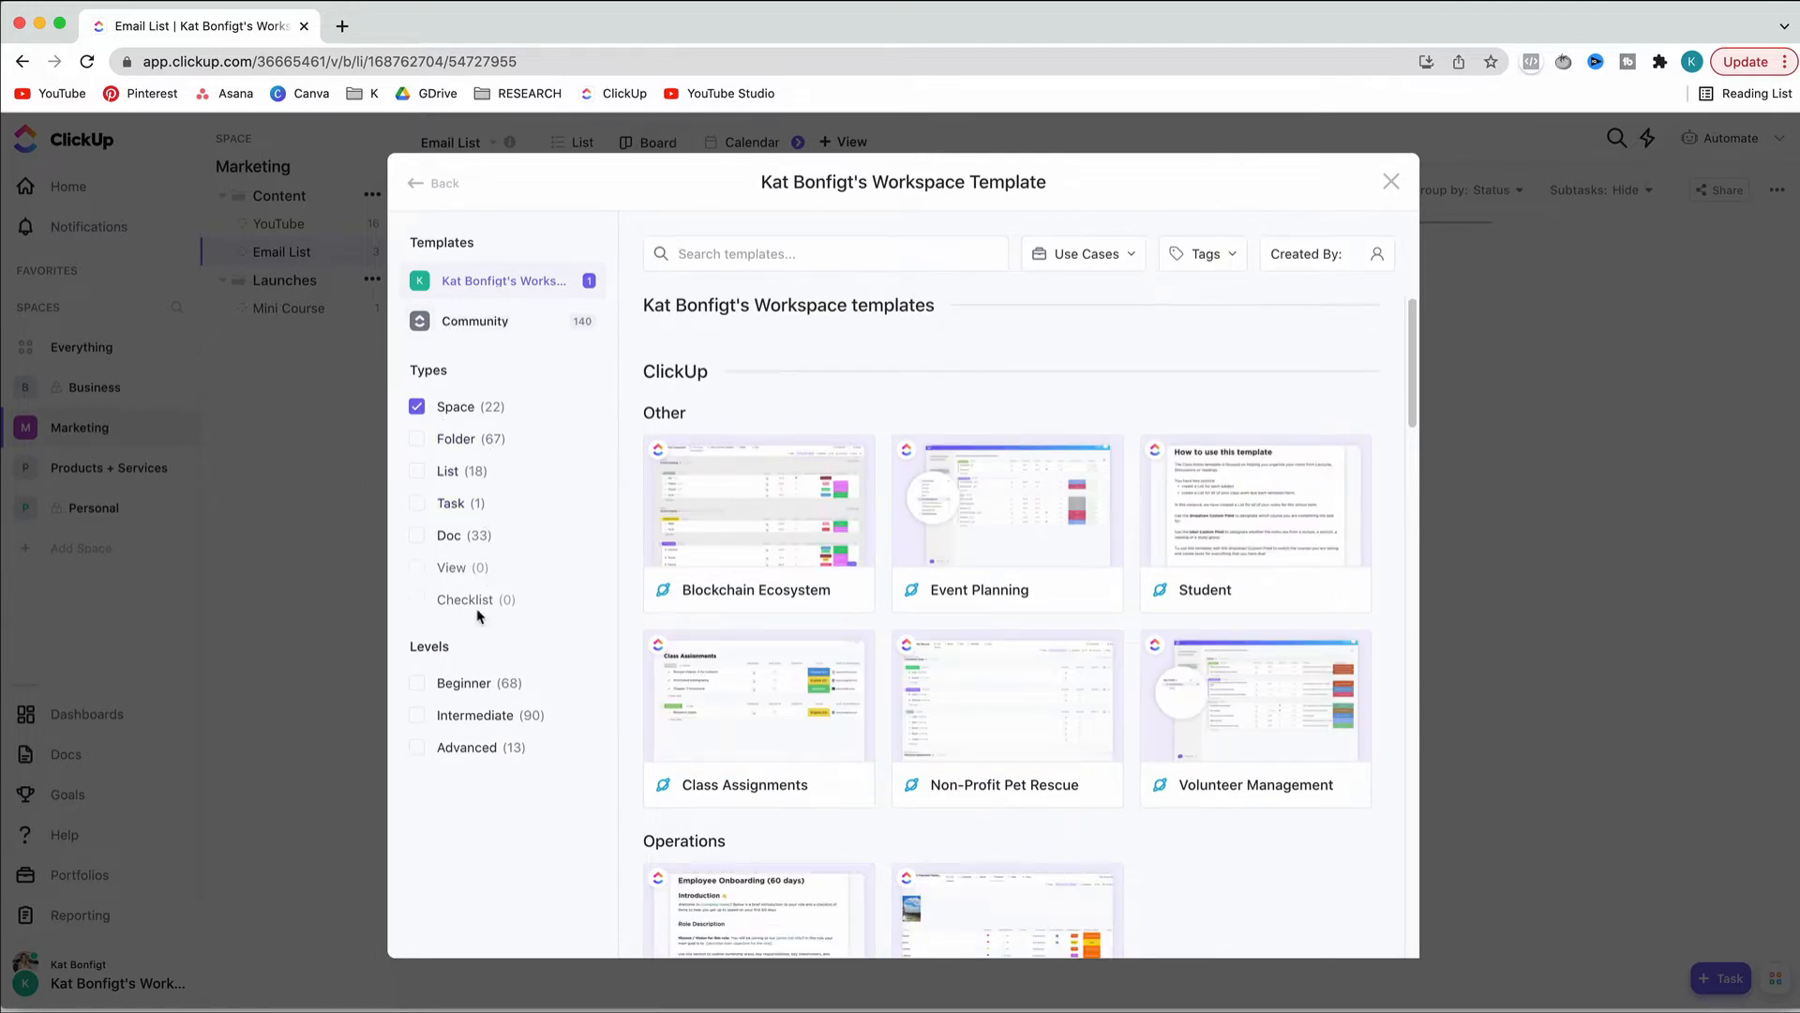
left_click(421, 185)
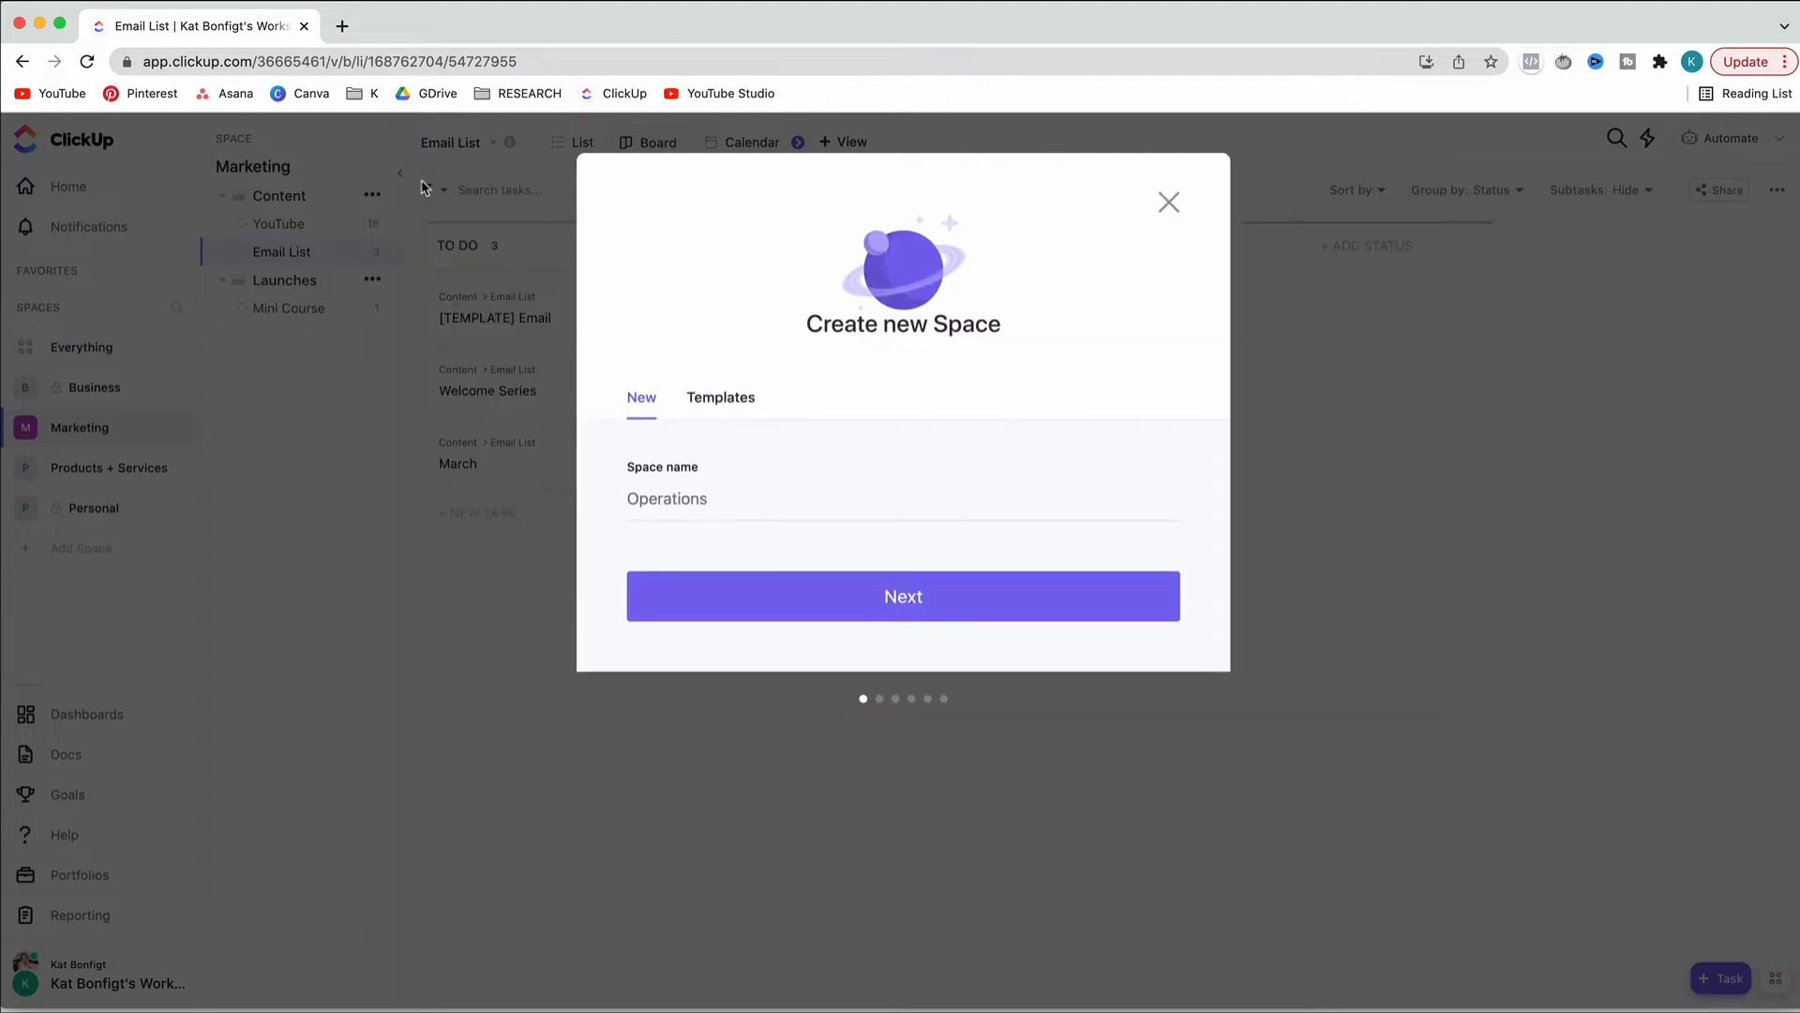
left_click(919, 604)
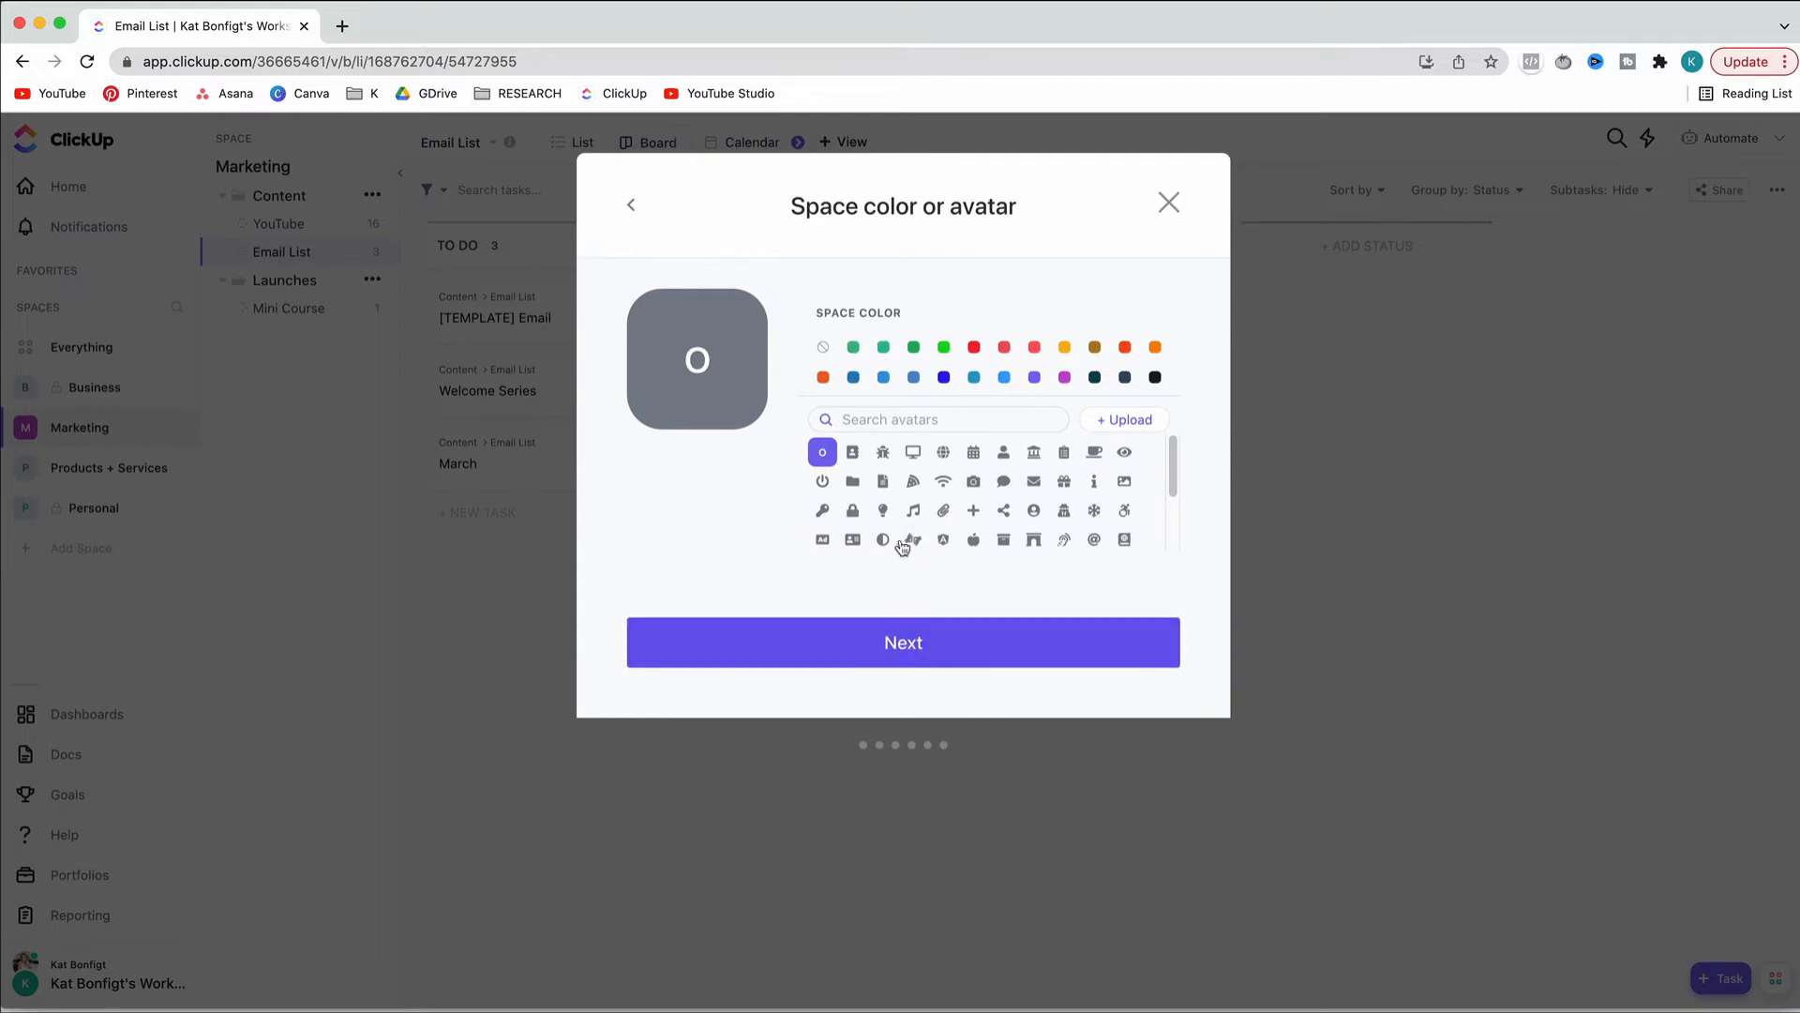
left_click(914, 651)
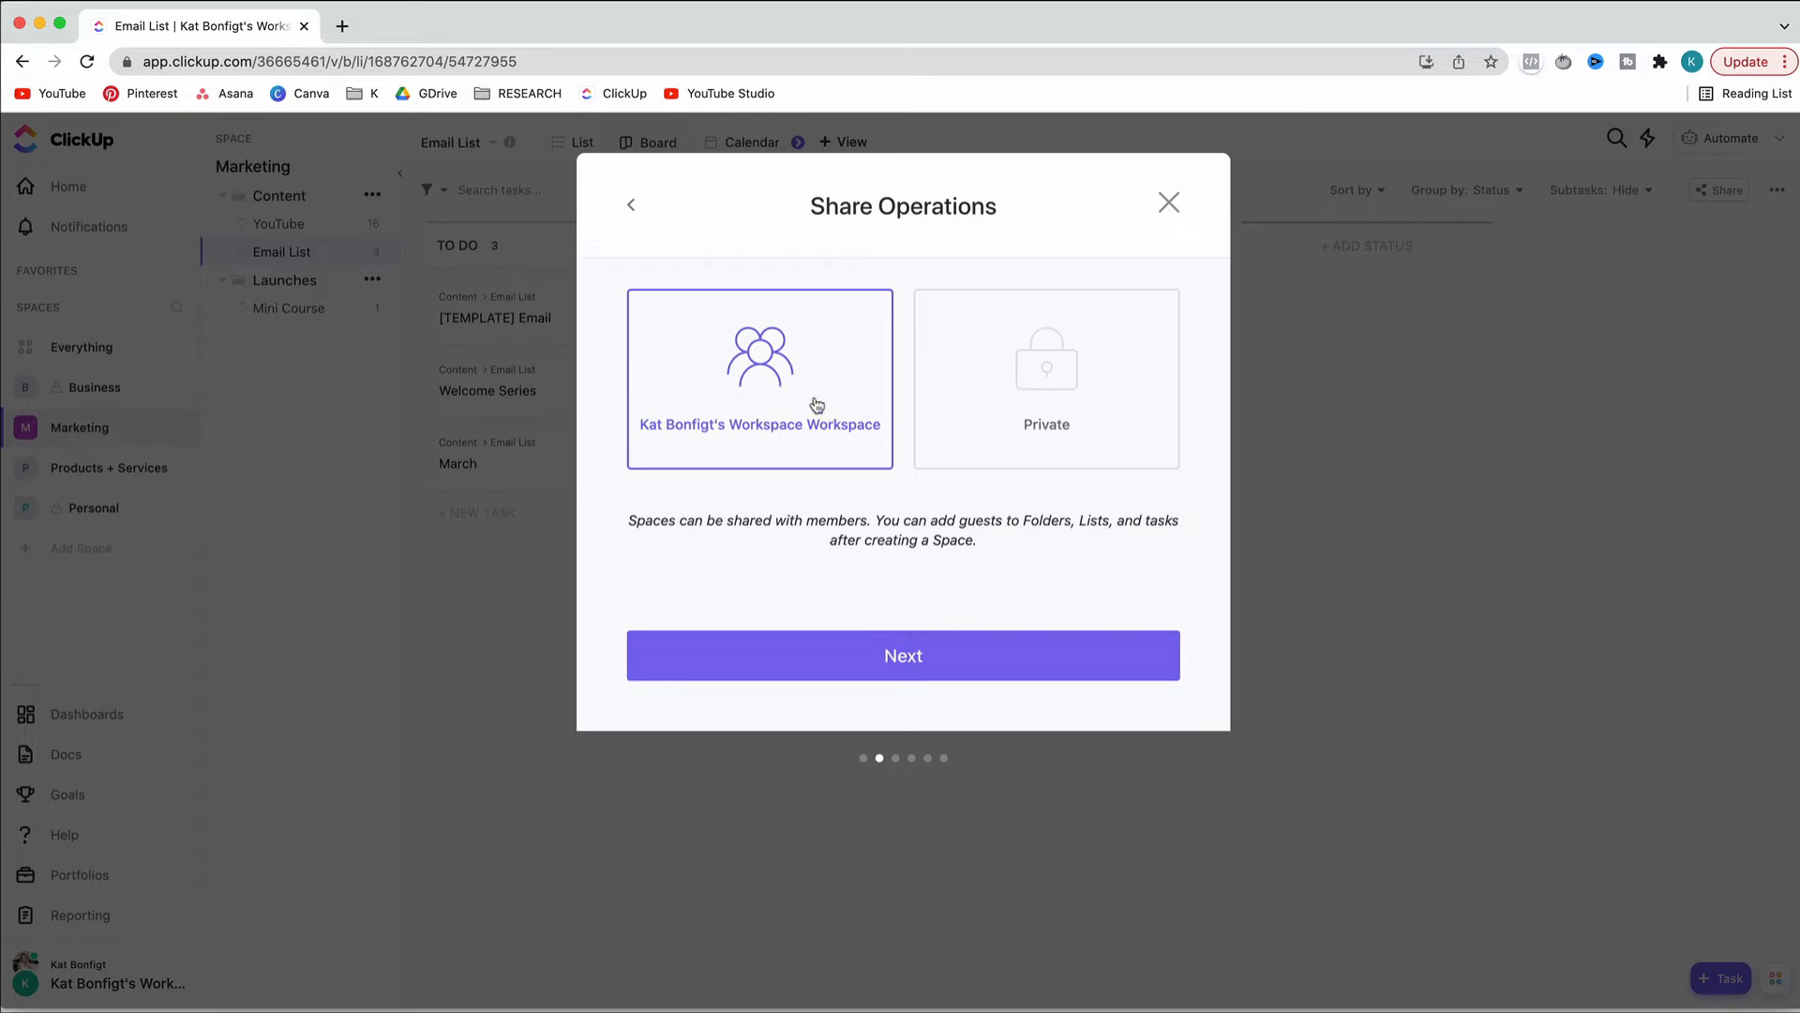
Try the Private sharing option for the Operations space, but share the space with the whole workspace
left_click(1048, 419)
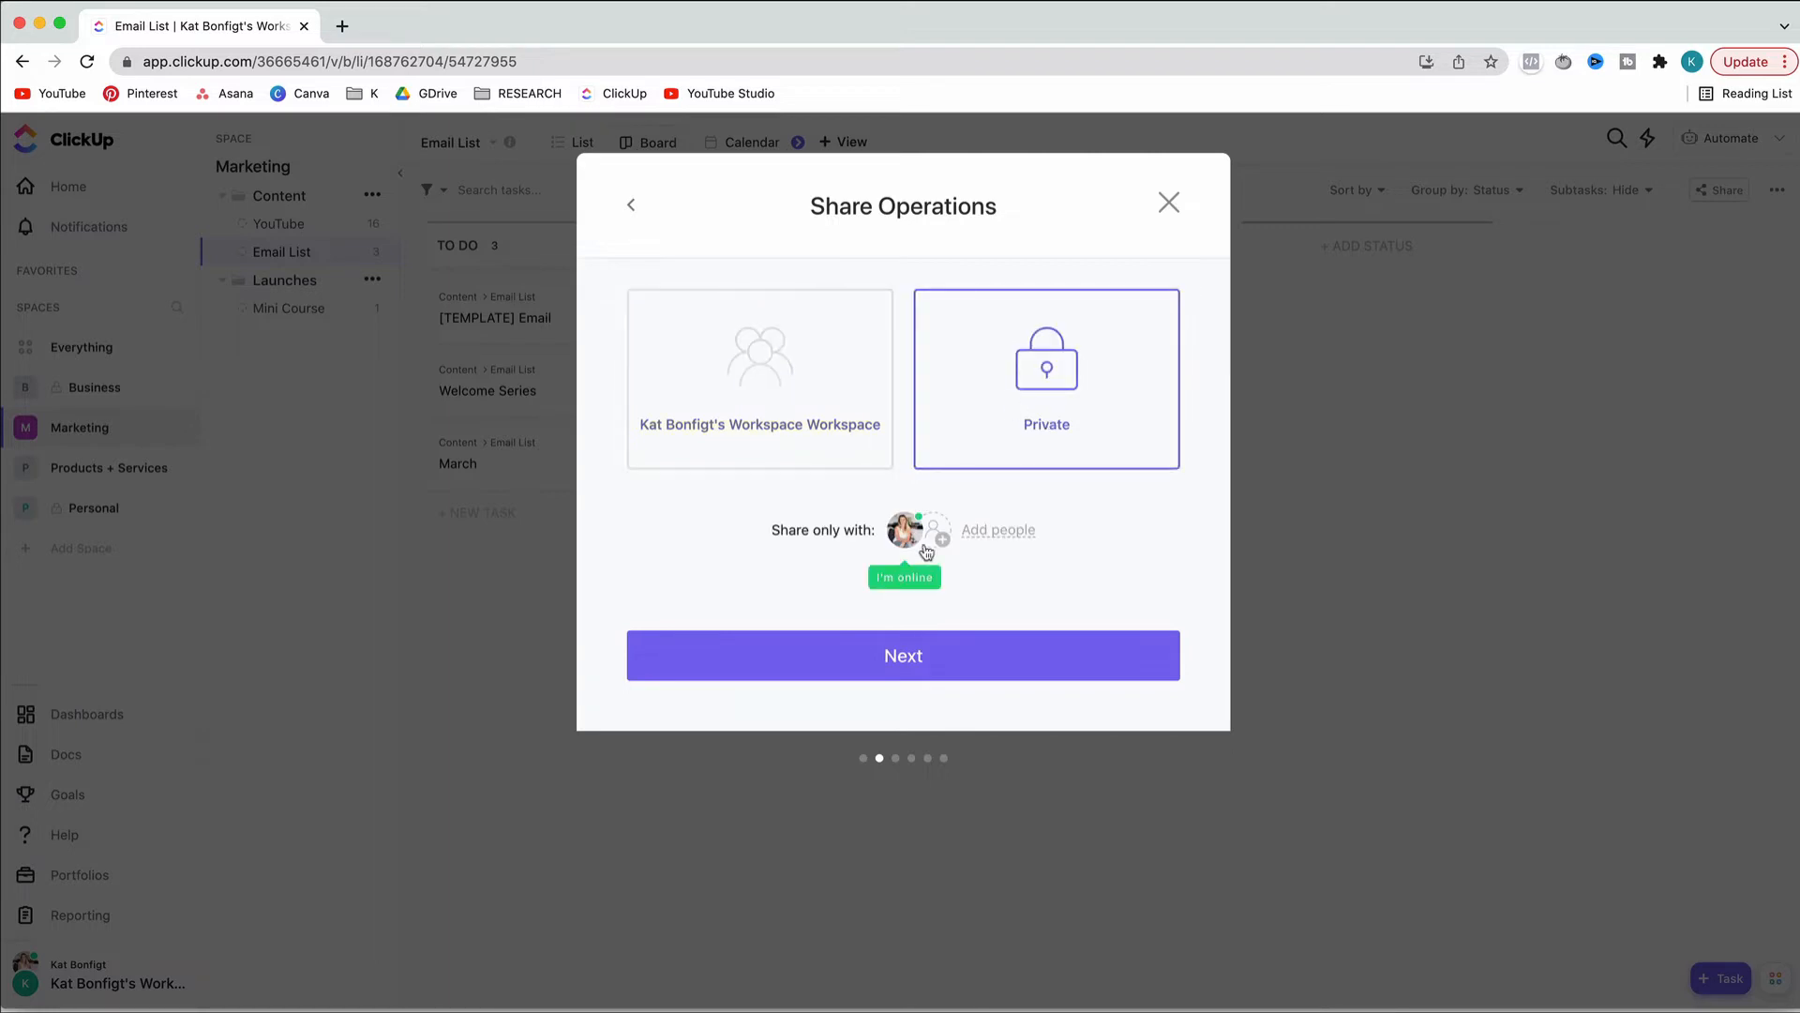
mouse_move(940, 541)
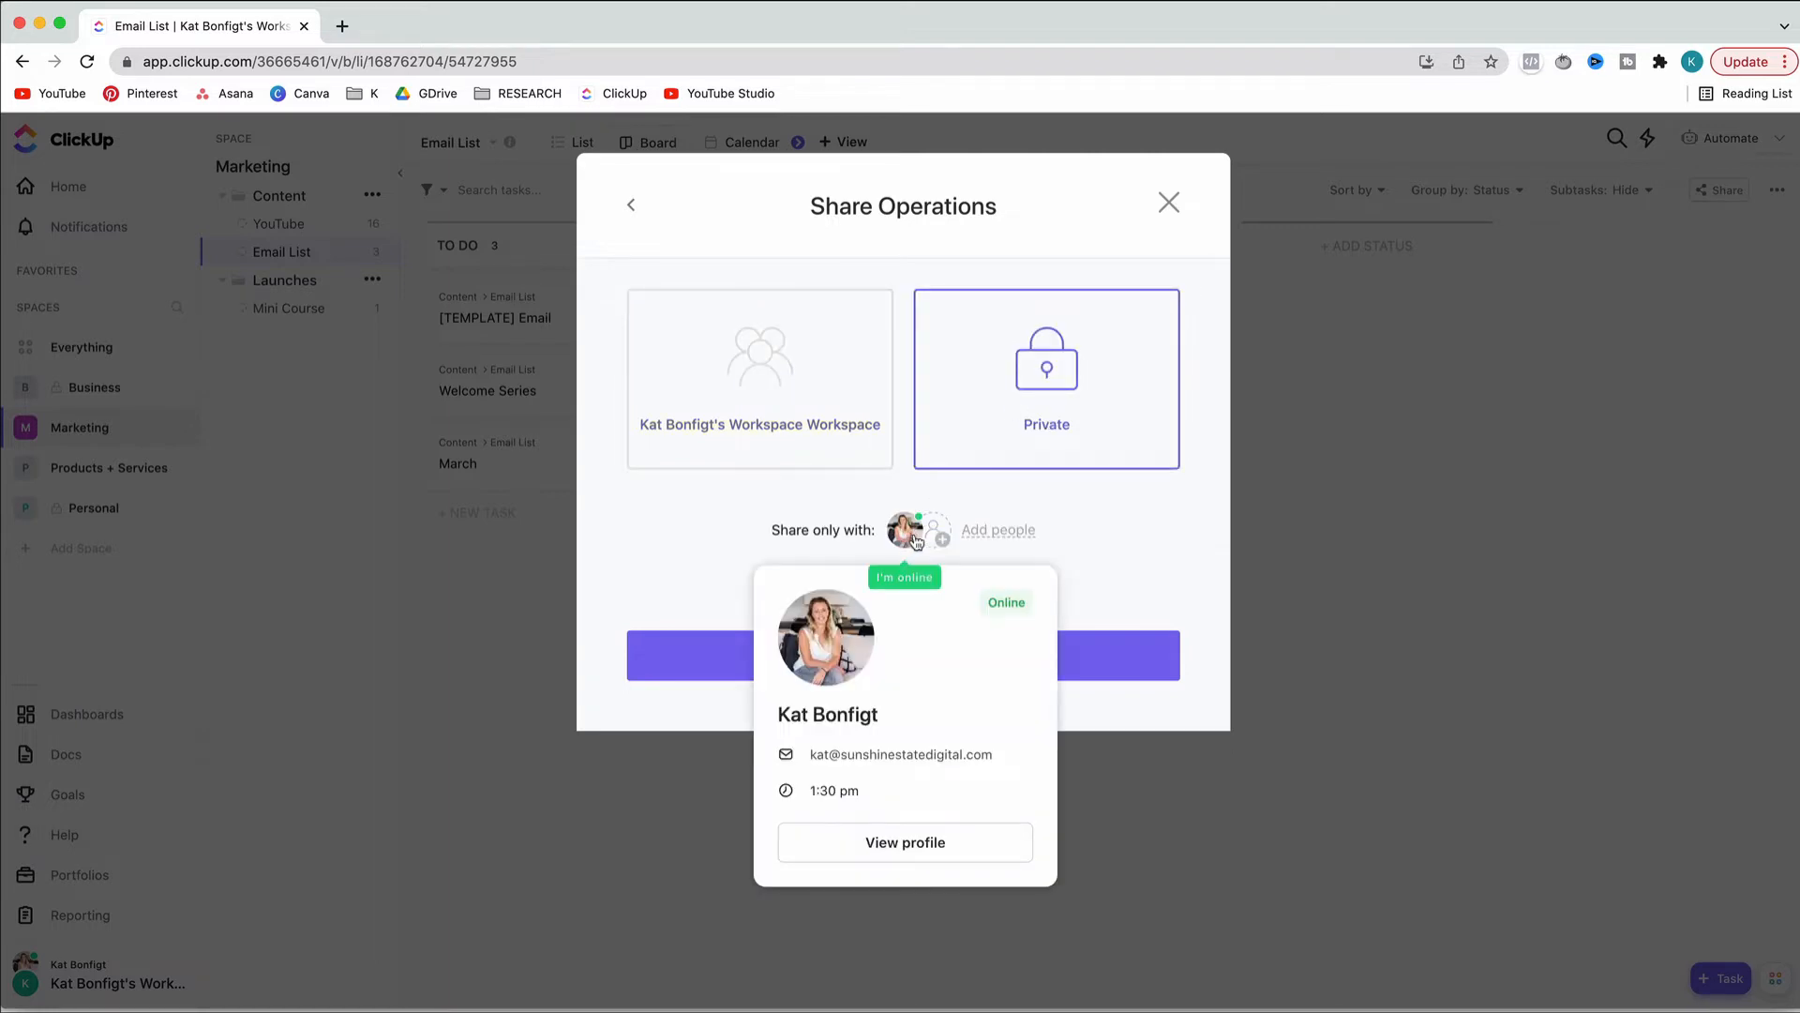
left_click(938, 541)
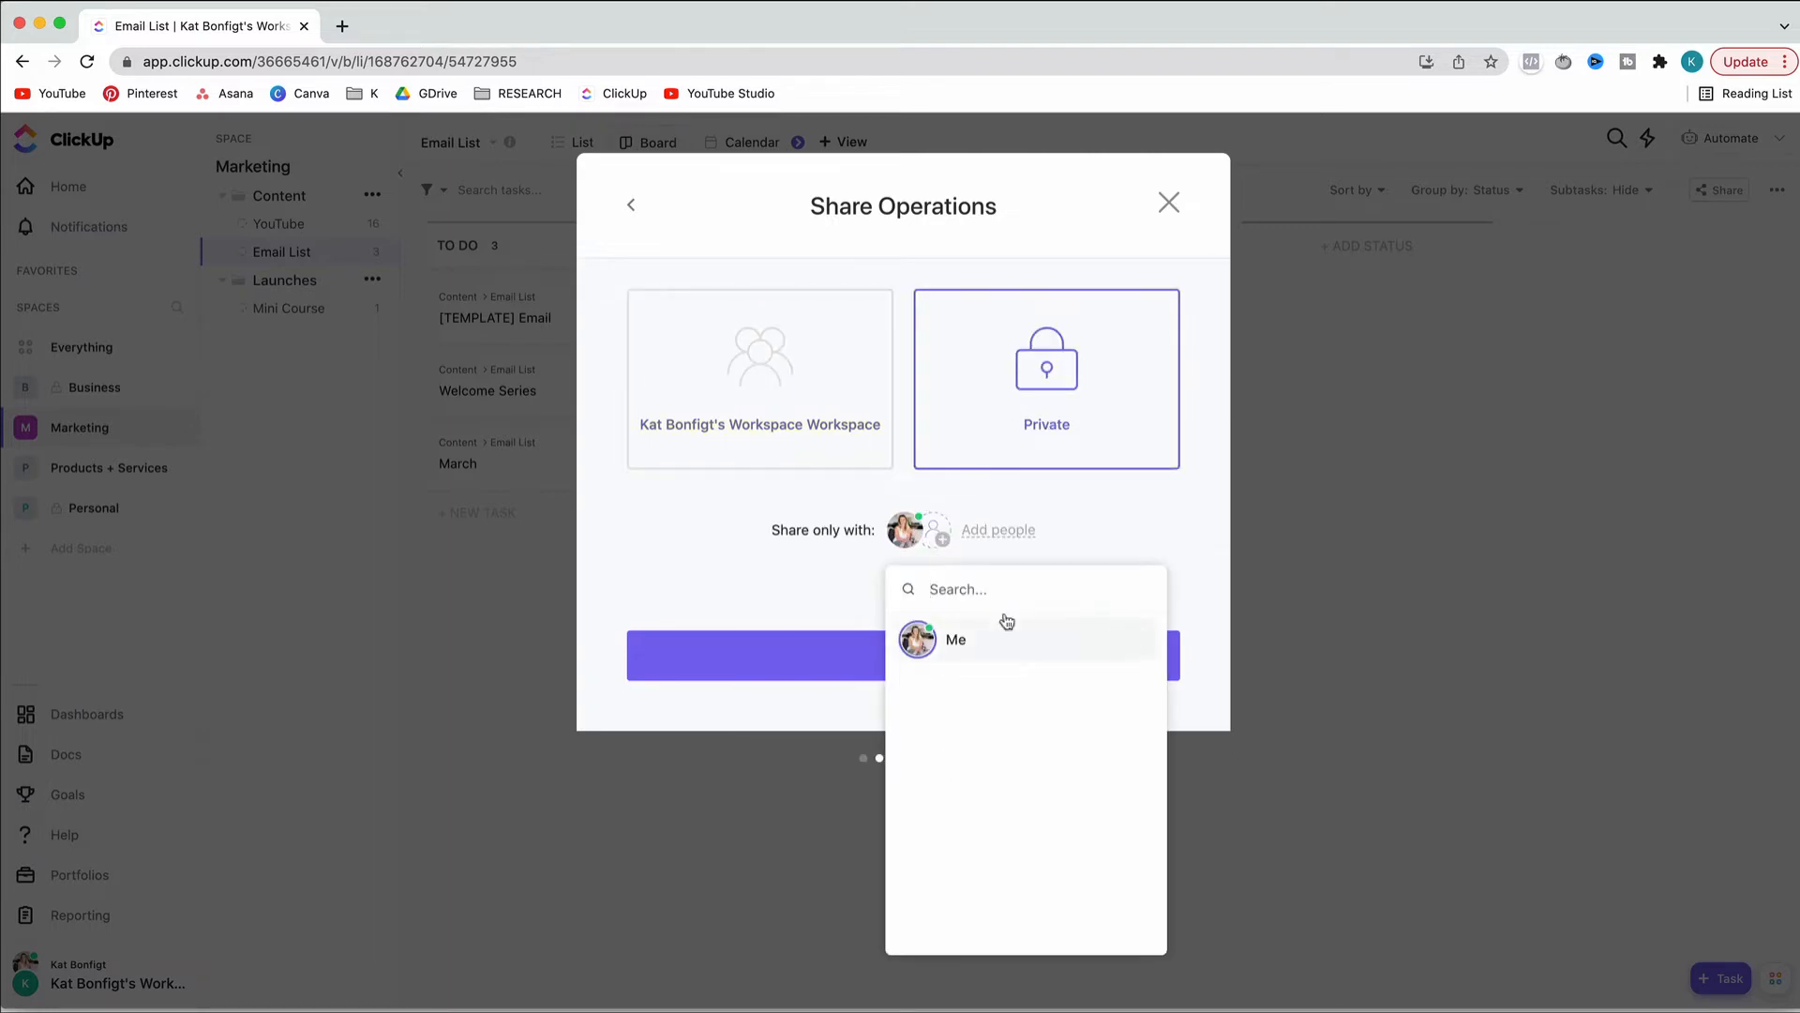
left_click(1139, 531)
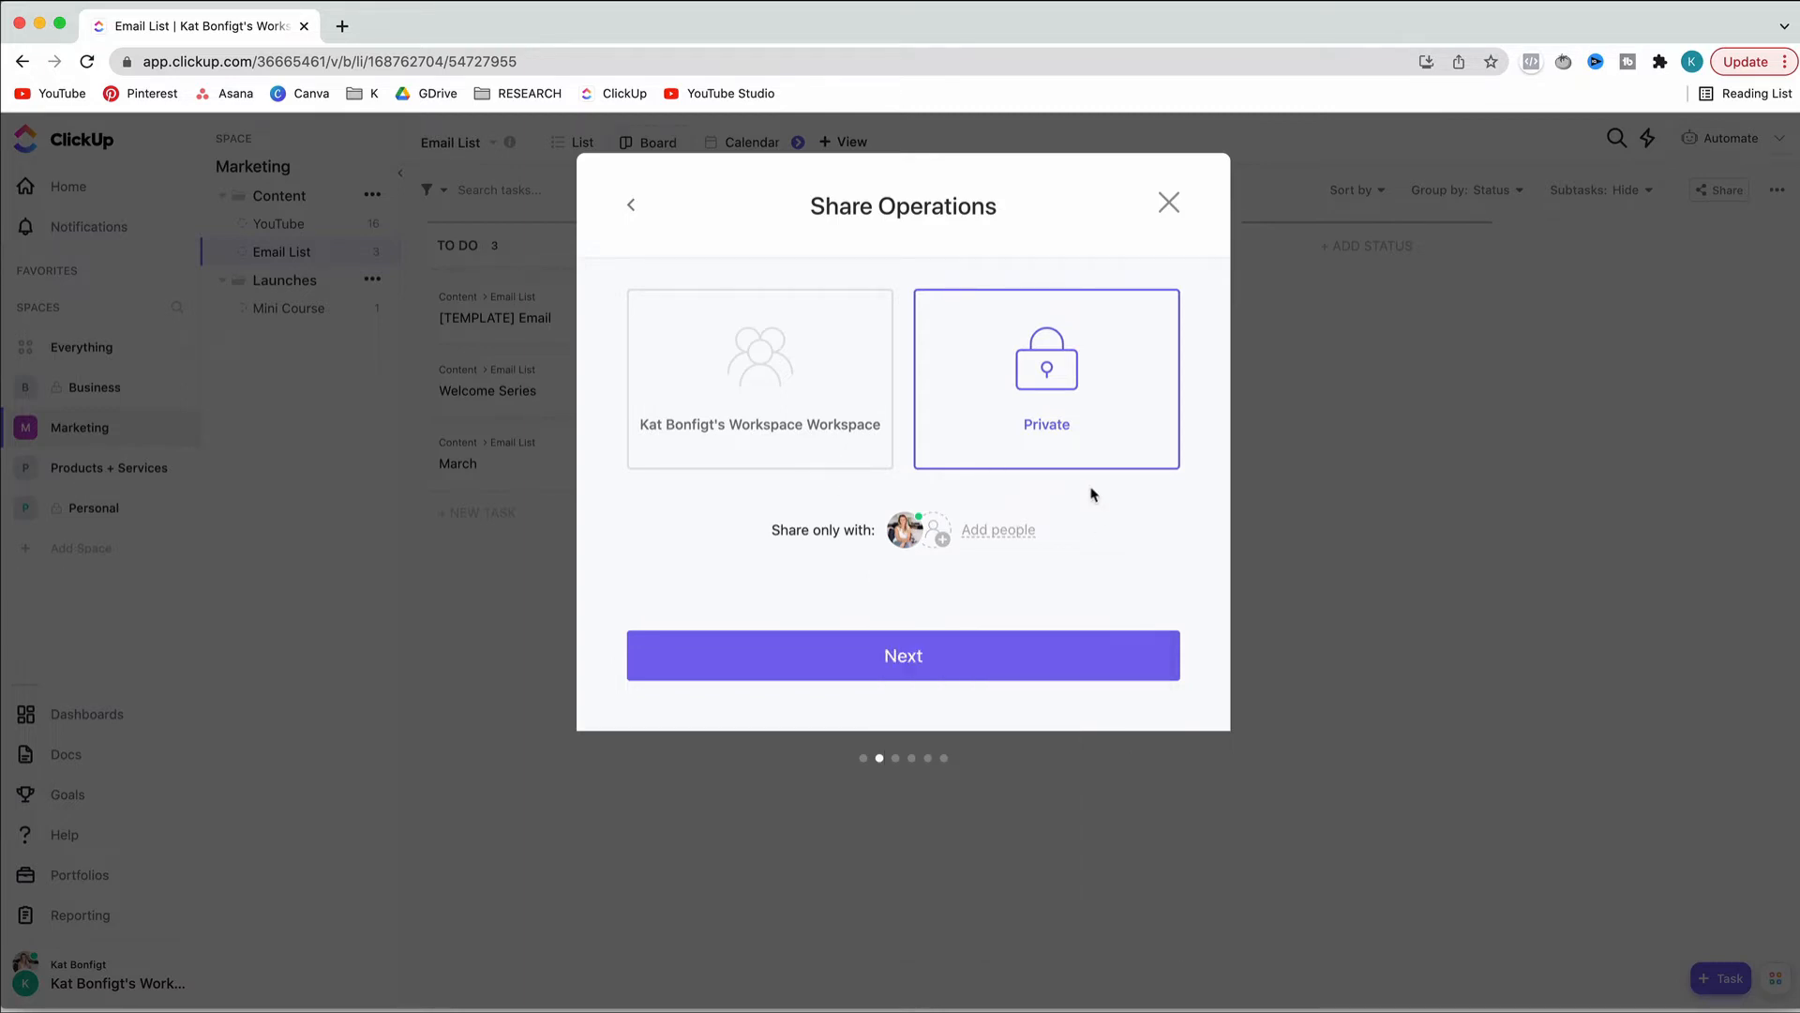
left_click(761, 342)
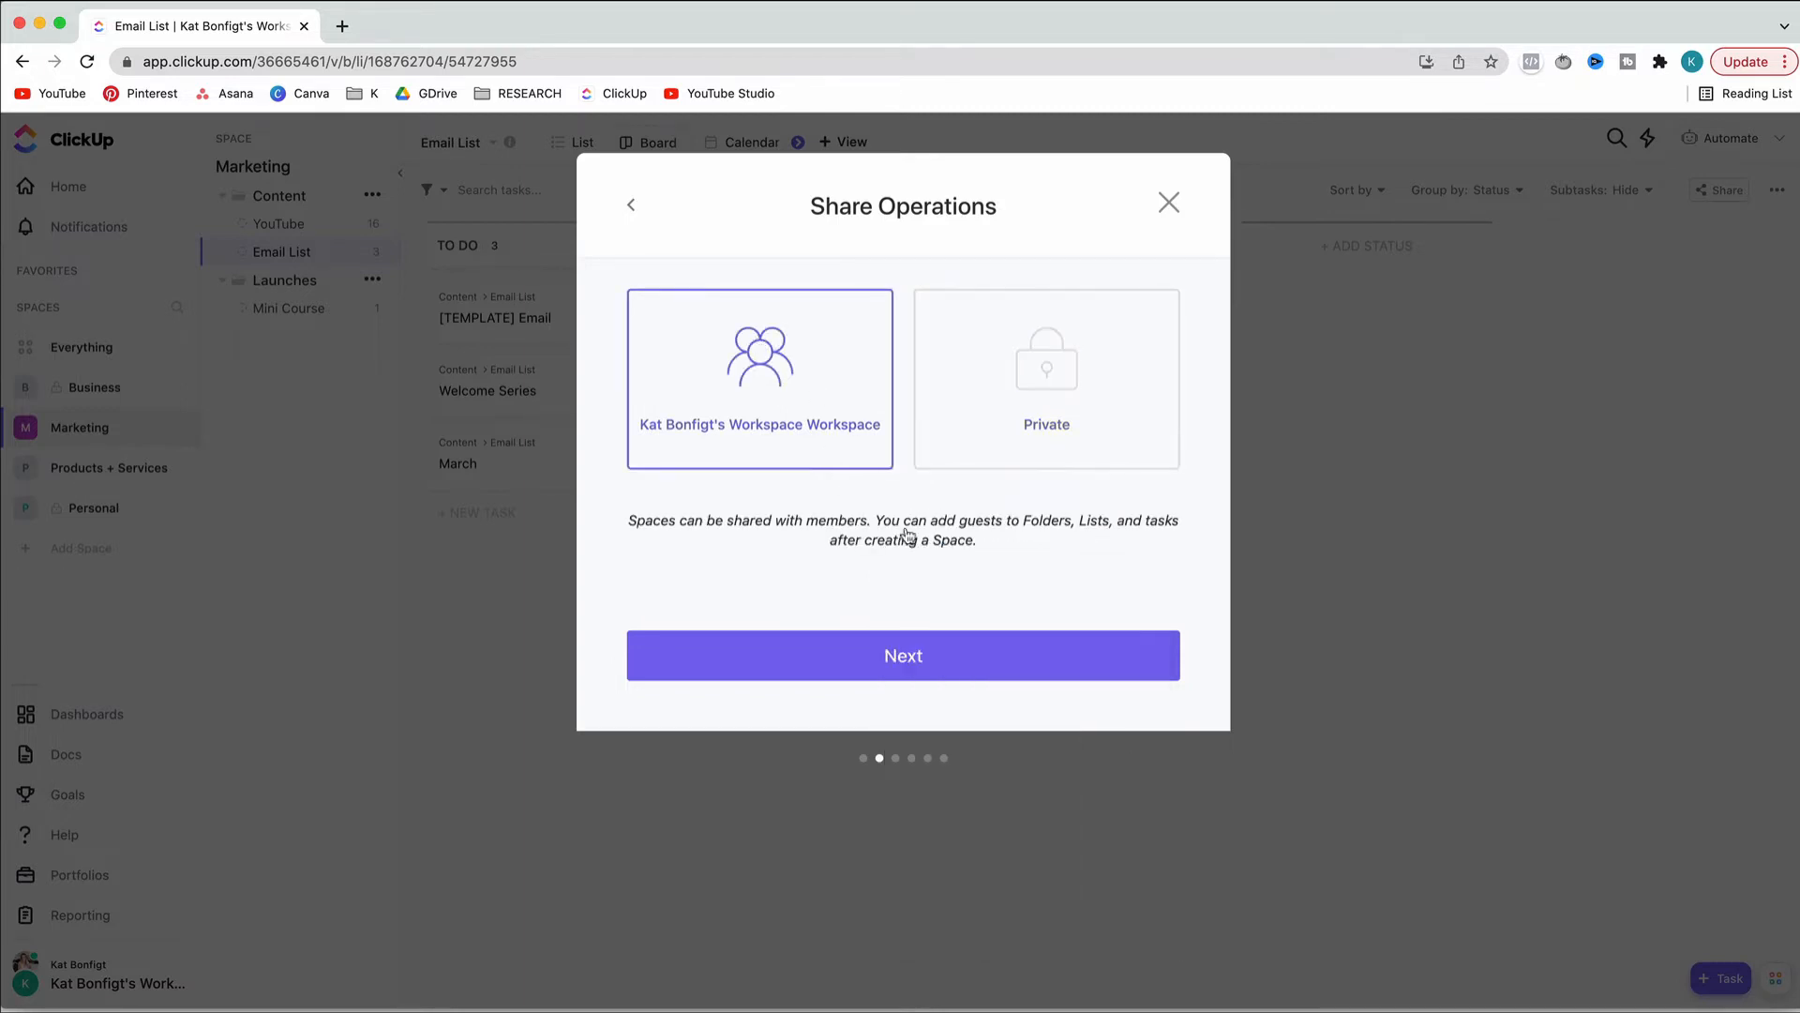
left_click(966, 637)
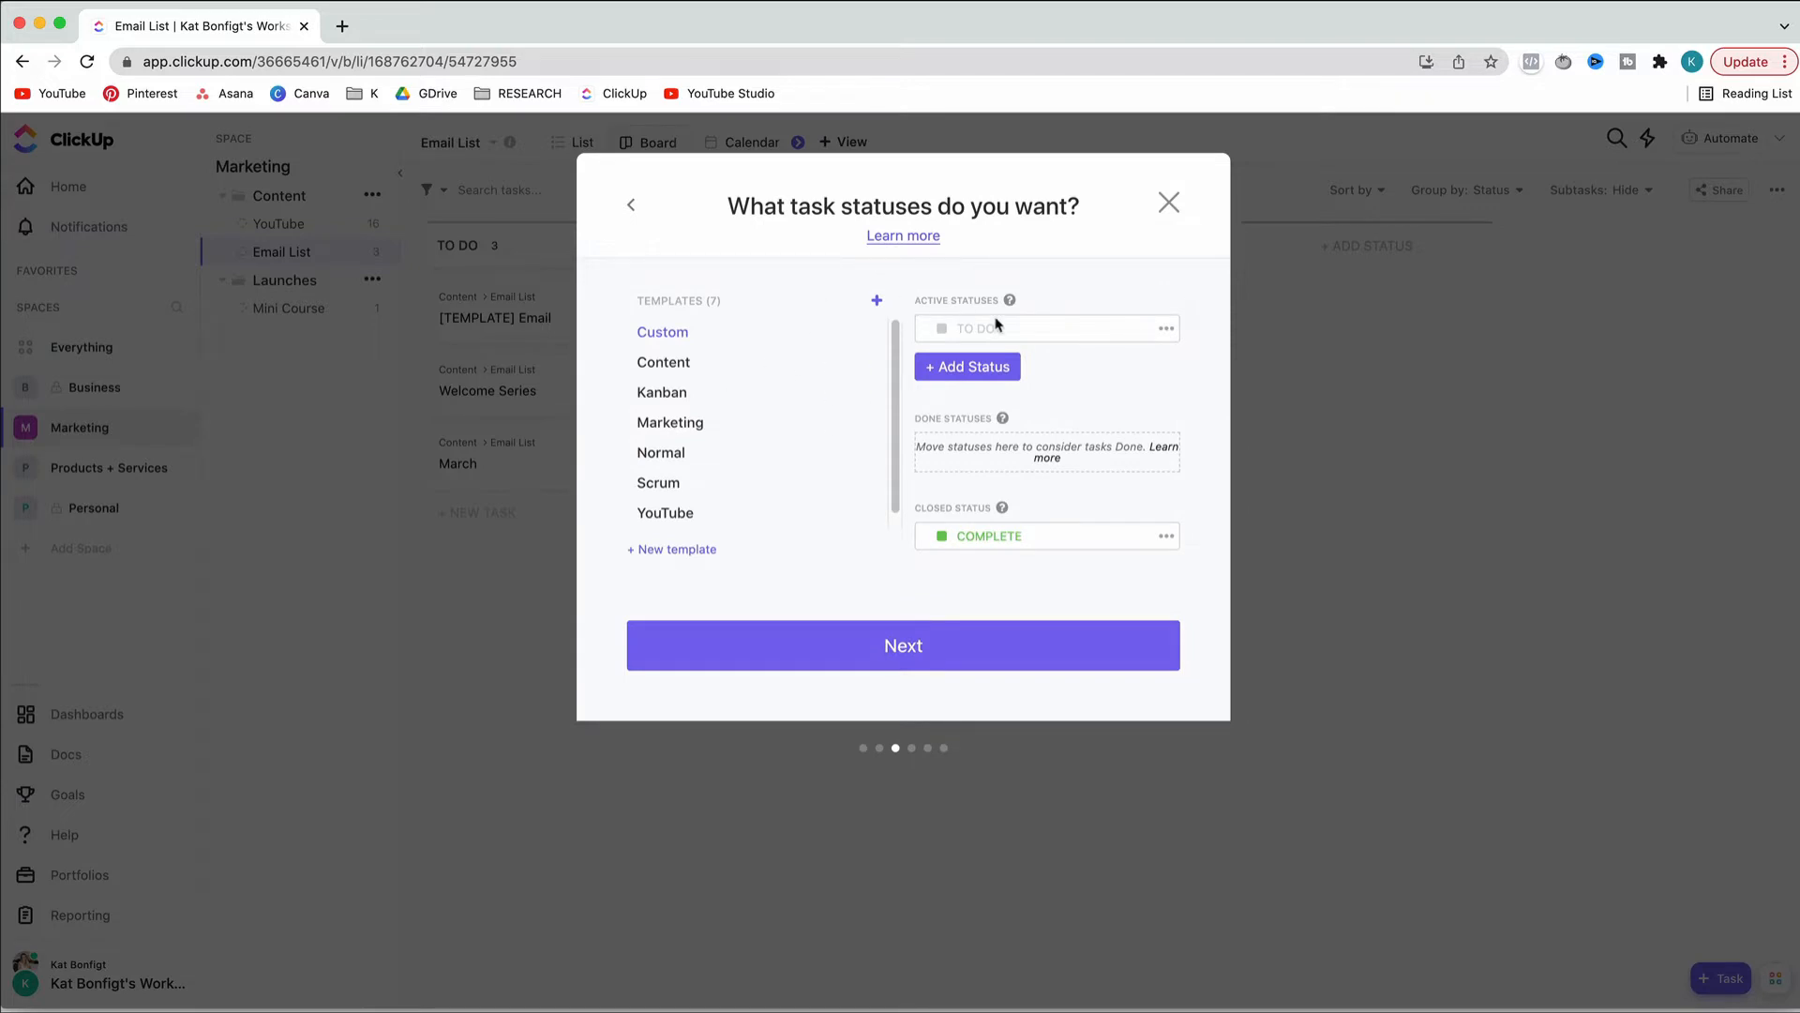
Preview the Content and YouTube status templates for the Operations space and return to the Custom statuses
left_click(669, 355)
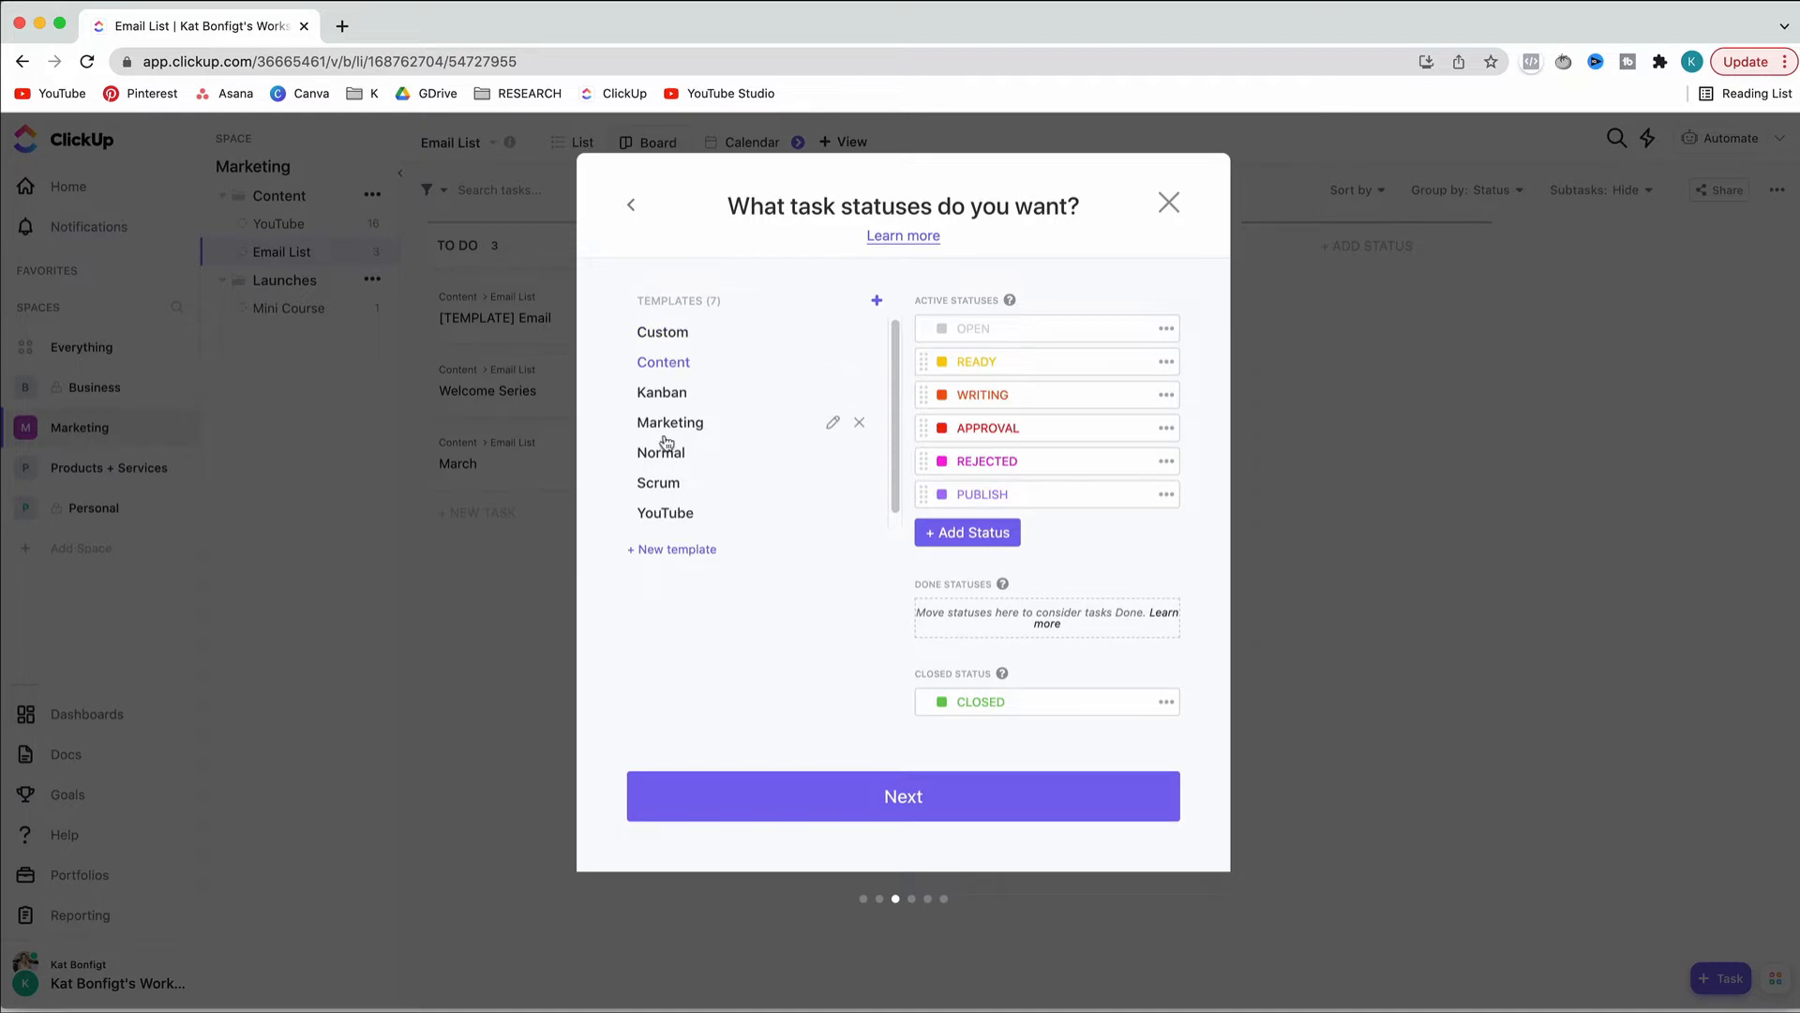
left_click(683, 525)
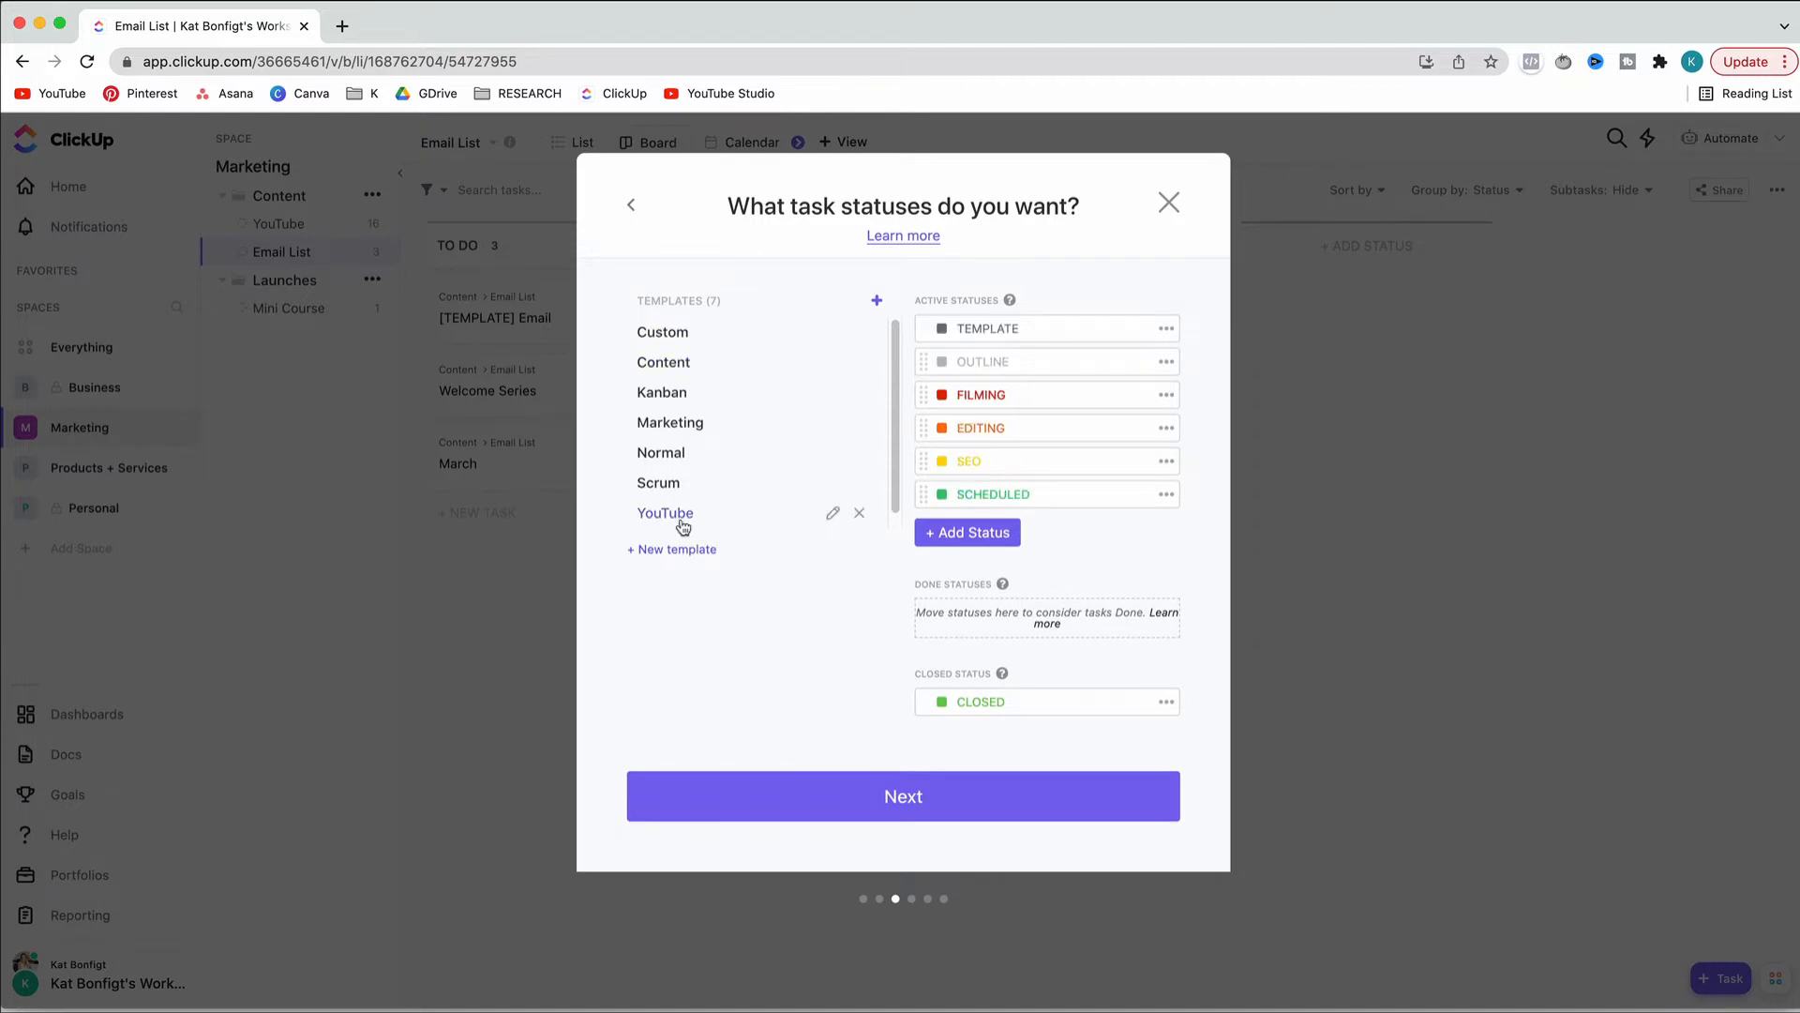
left_click(664, 334)
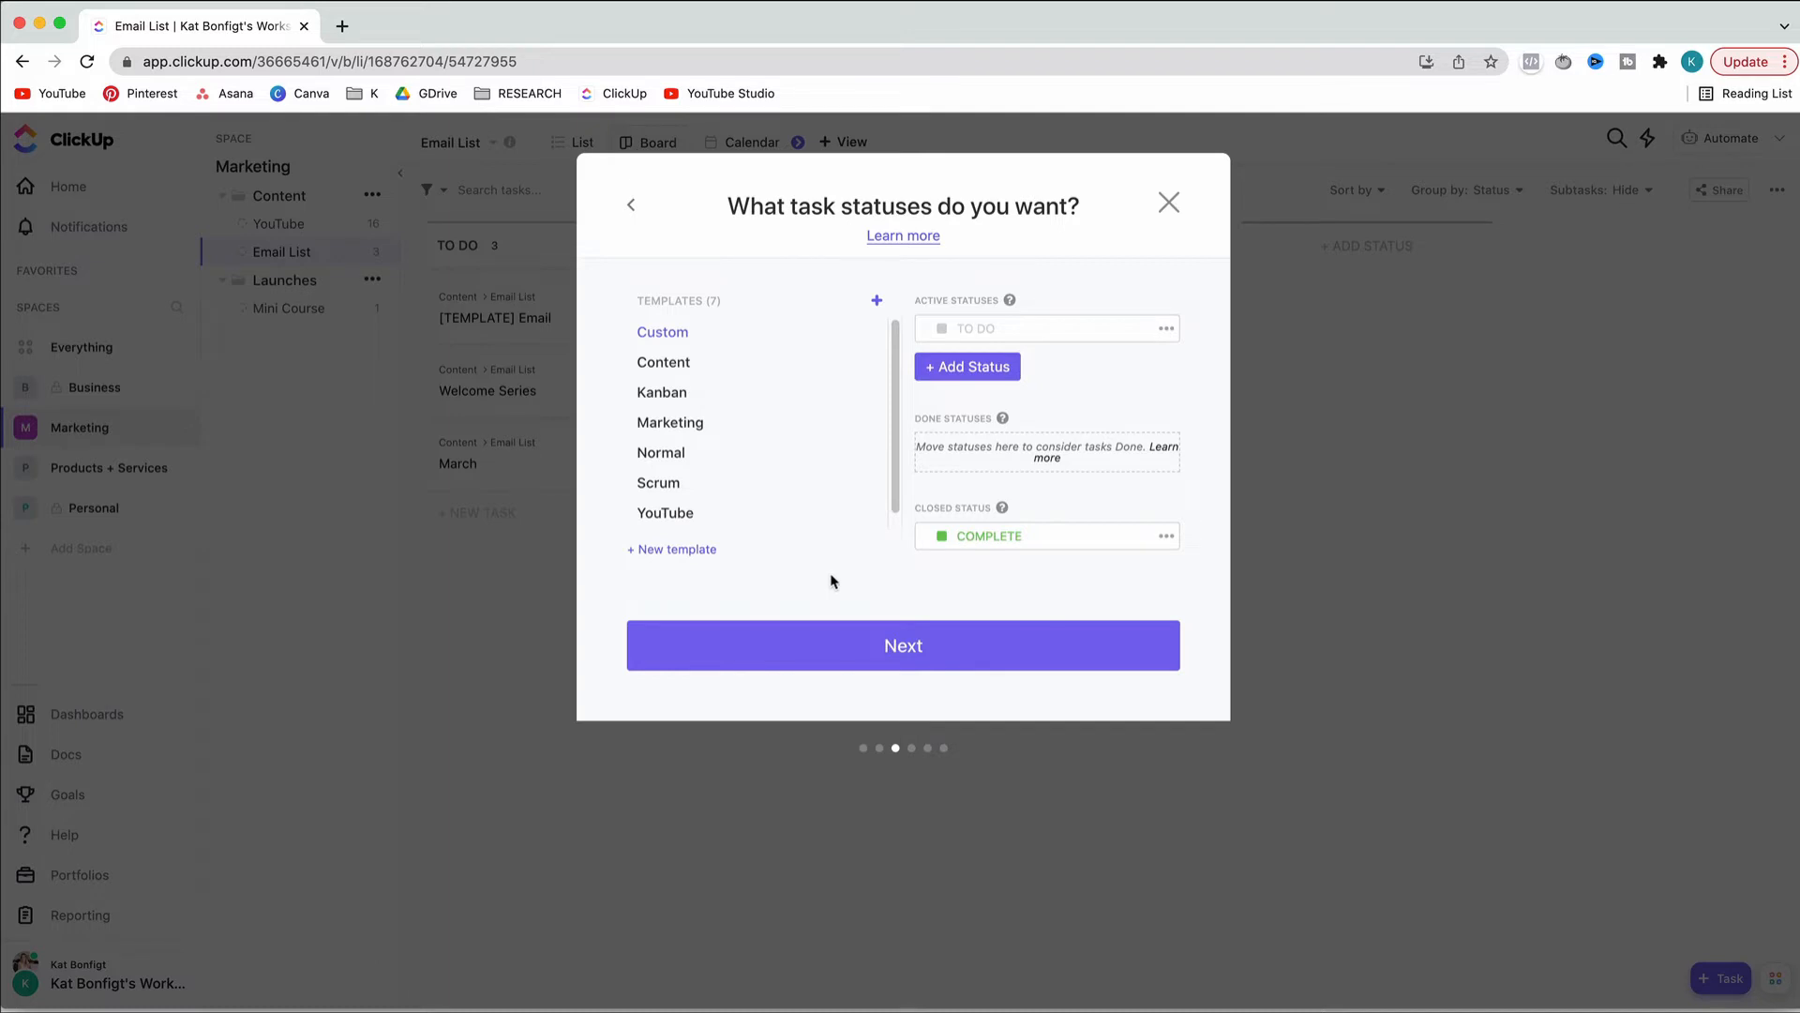
mouse_move(858, 520)
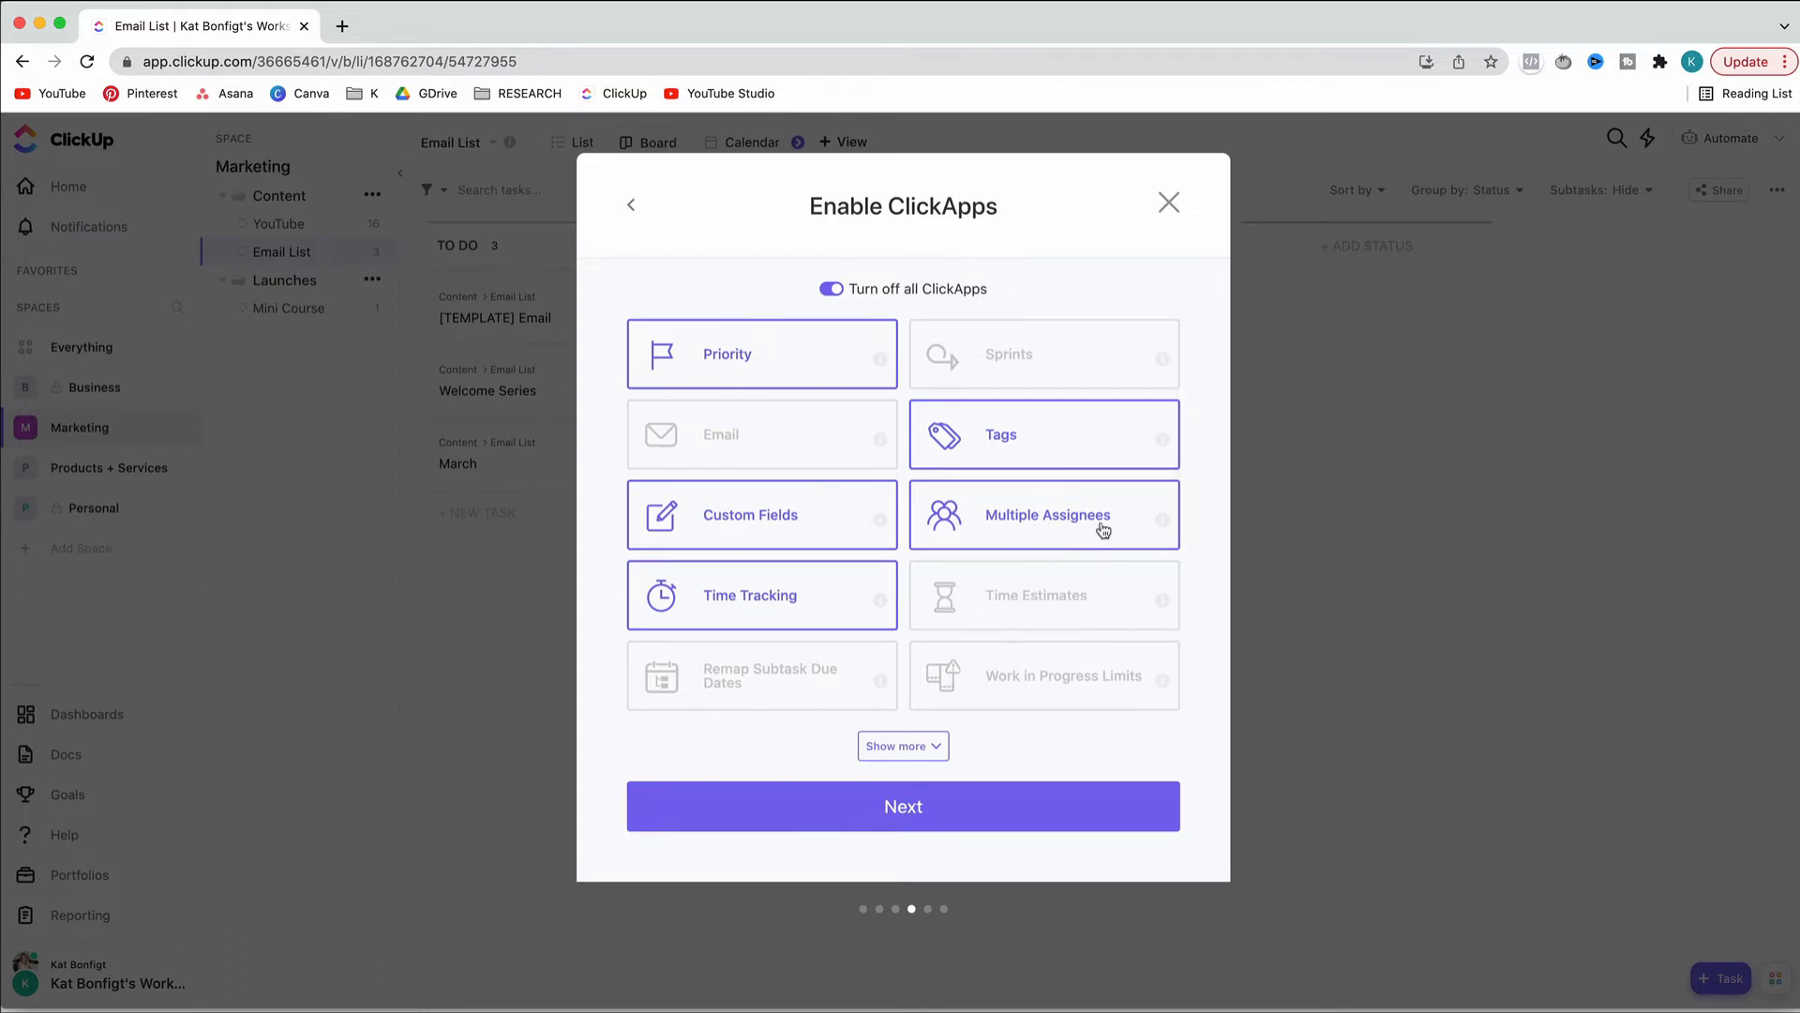
Look over the full ClickApps list and create the Operations space with Calendar added to its required views
left_click(902, 746)
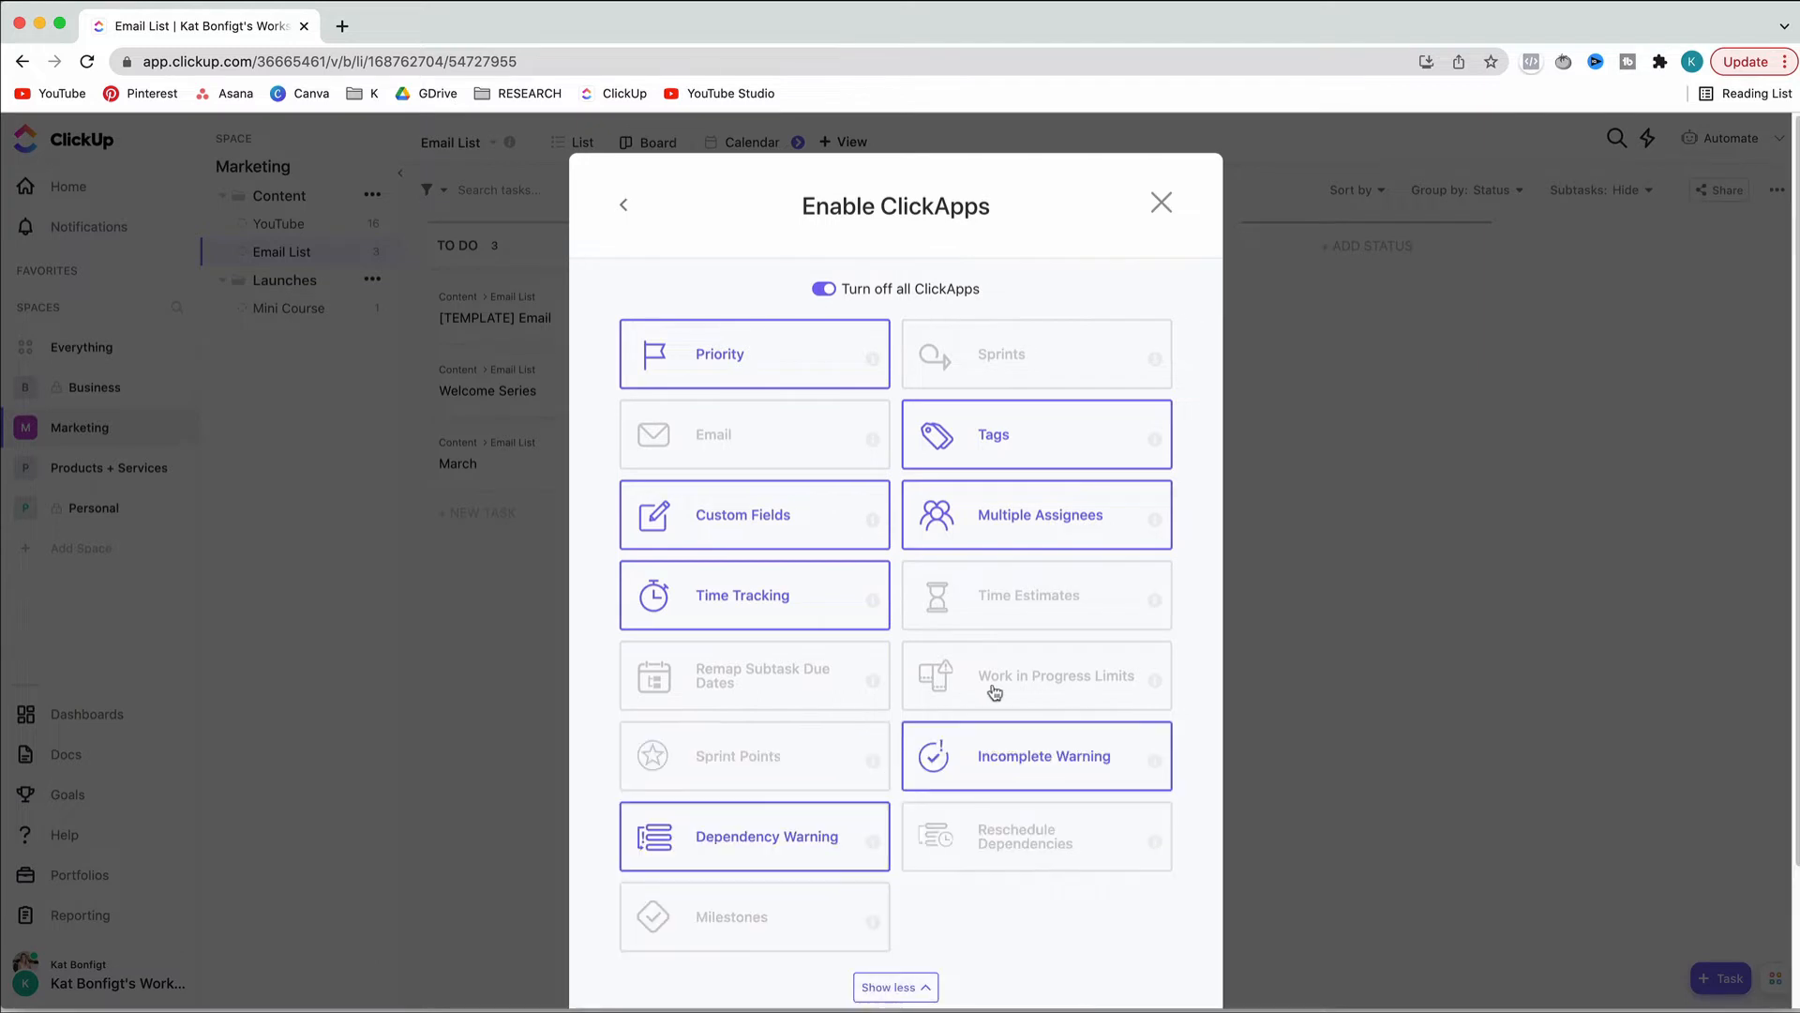
scroll(994, 692, "down", 3)
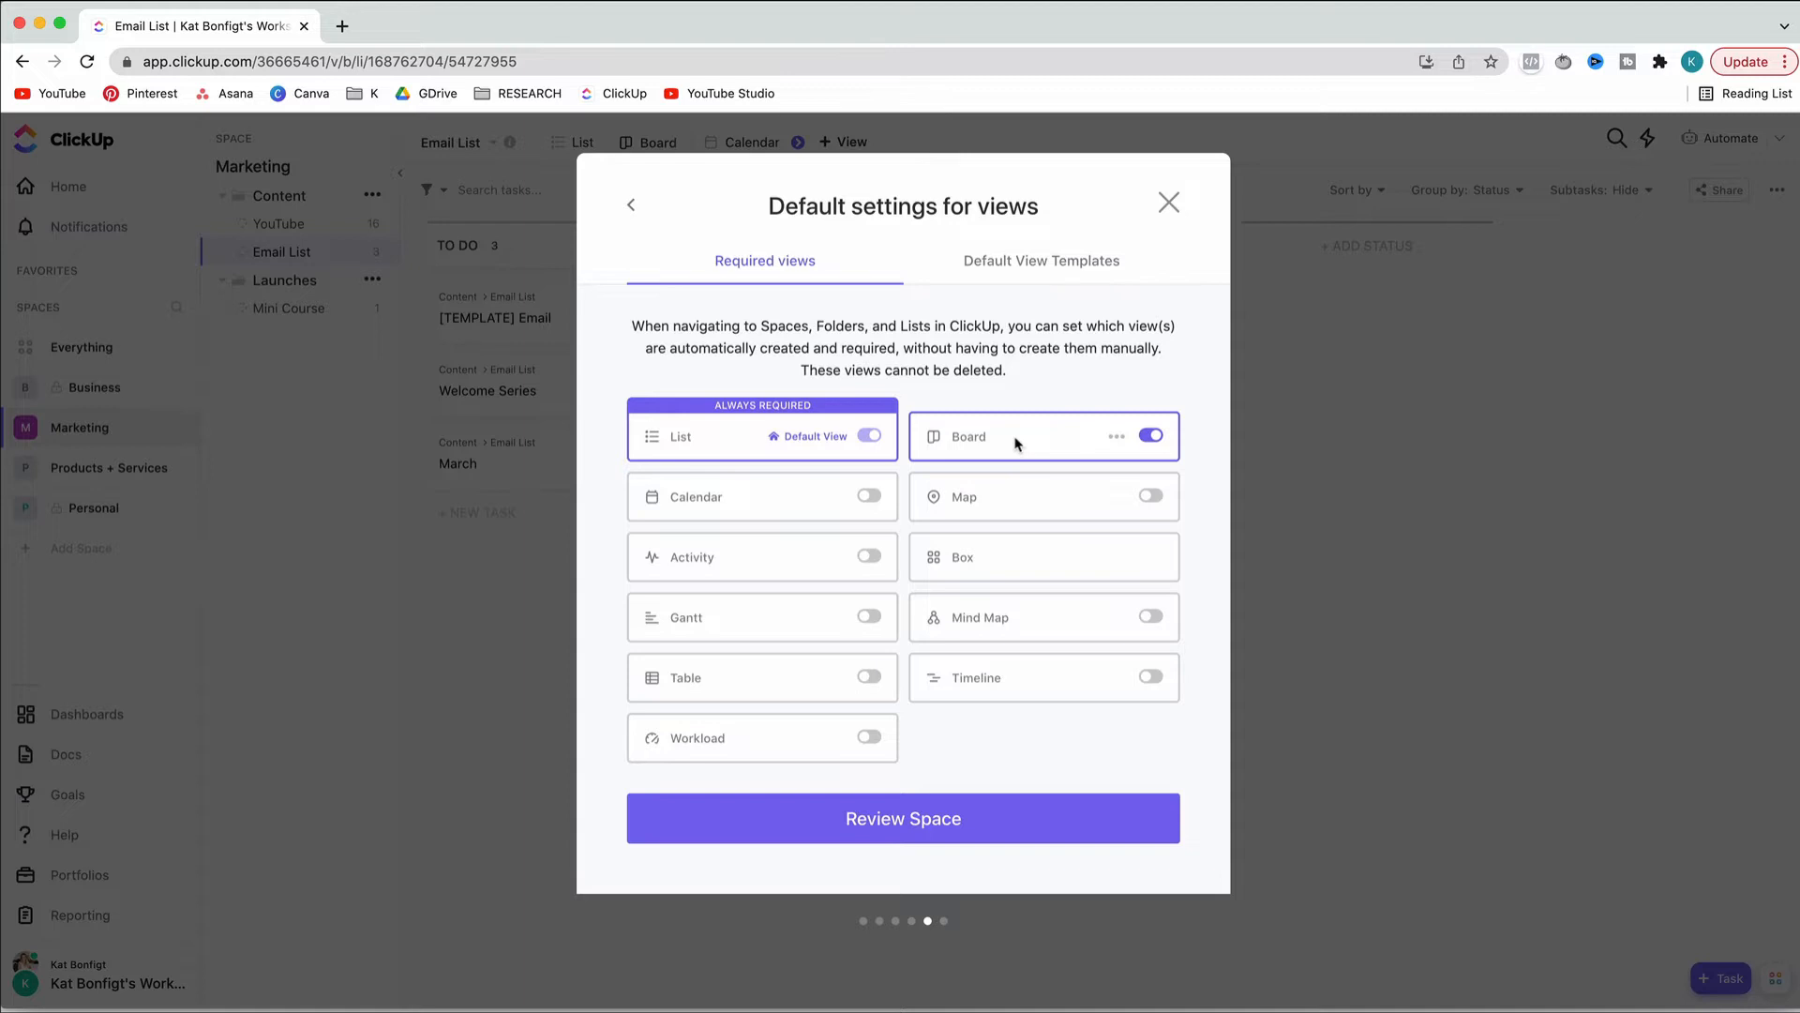
left_click(871, 497)
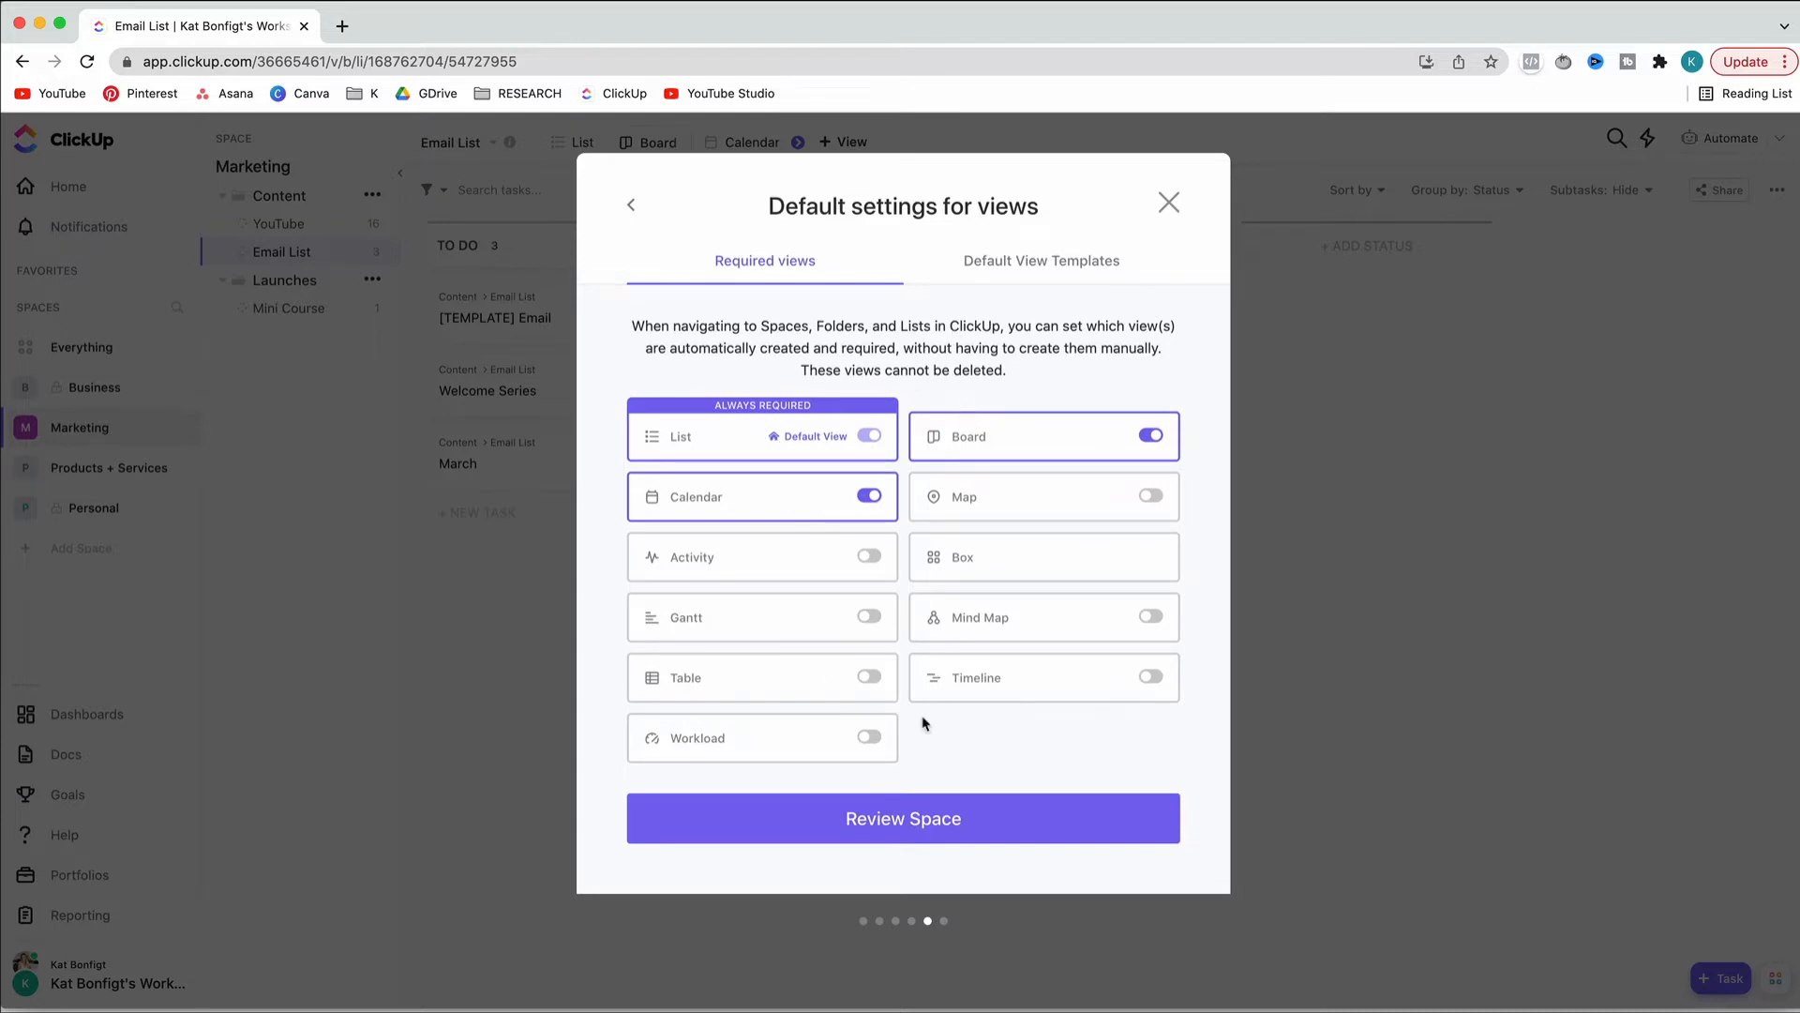
left_click(976, 808)
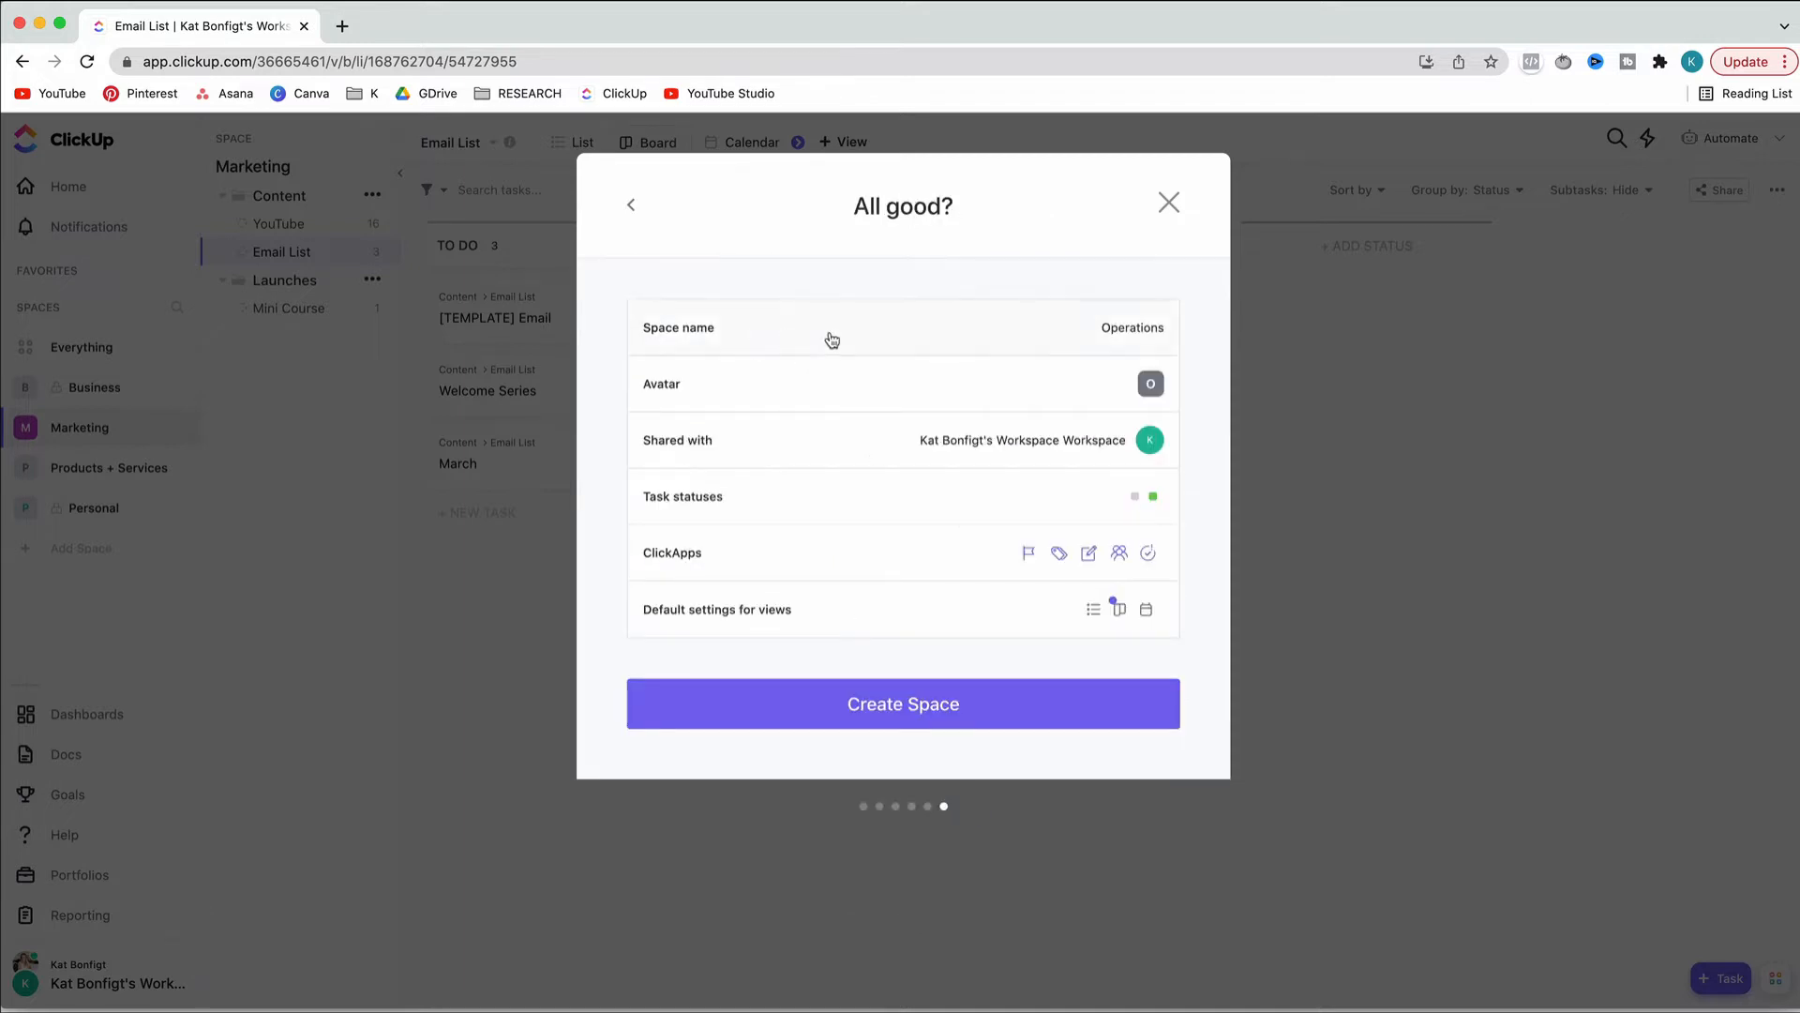
left_click(918, 707)
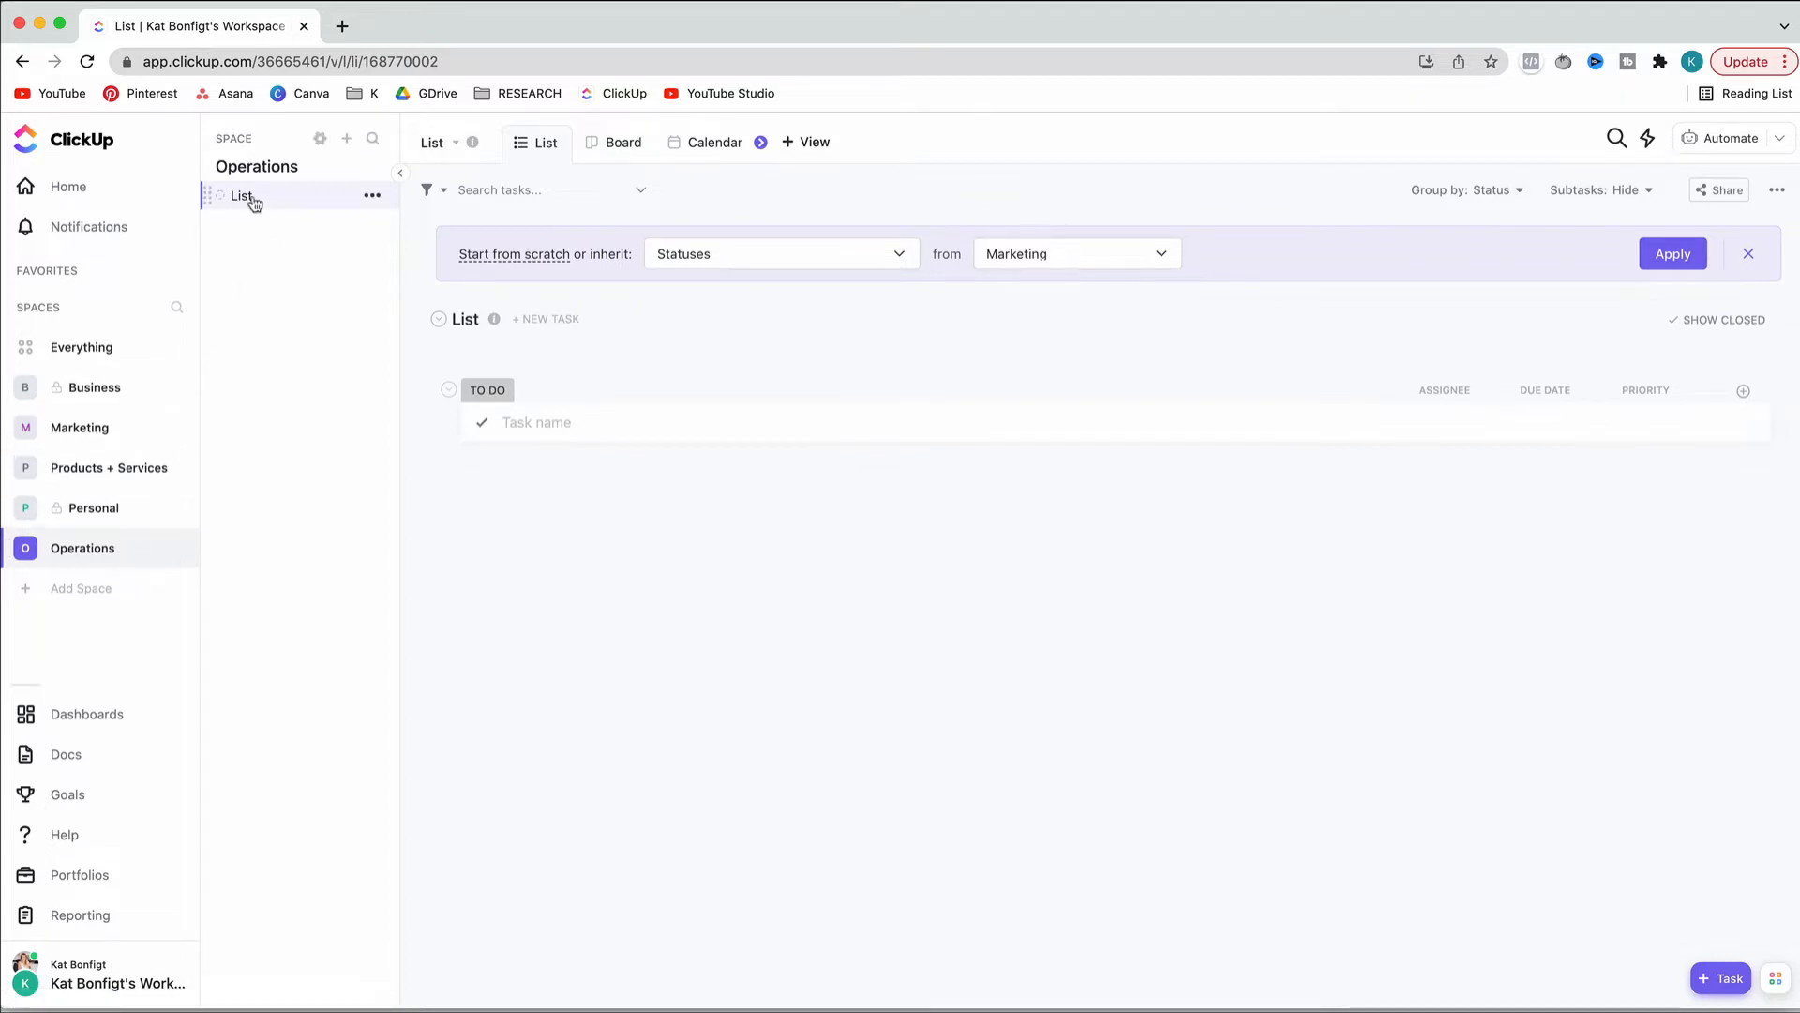
Look over the options for adding a list, doc, folder or template to the Operations space
left_click(346, 139)
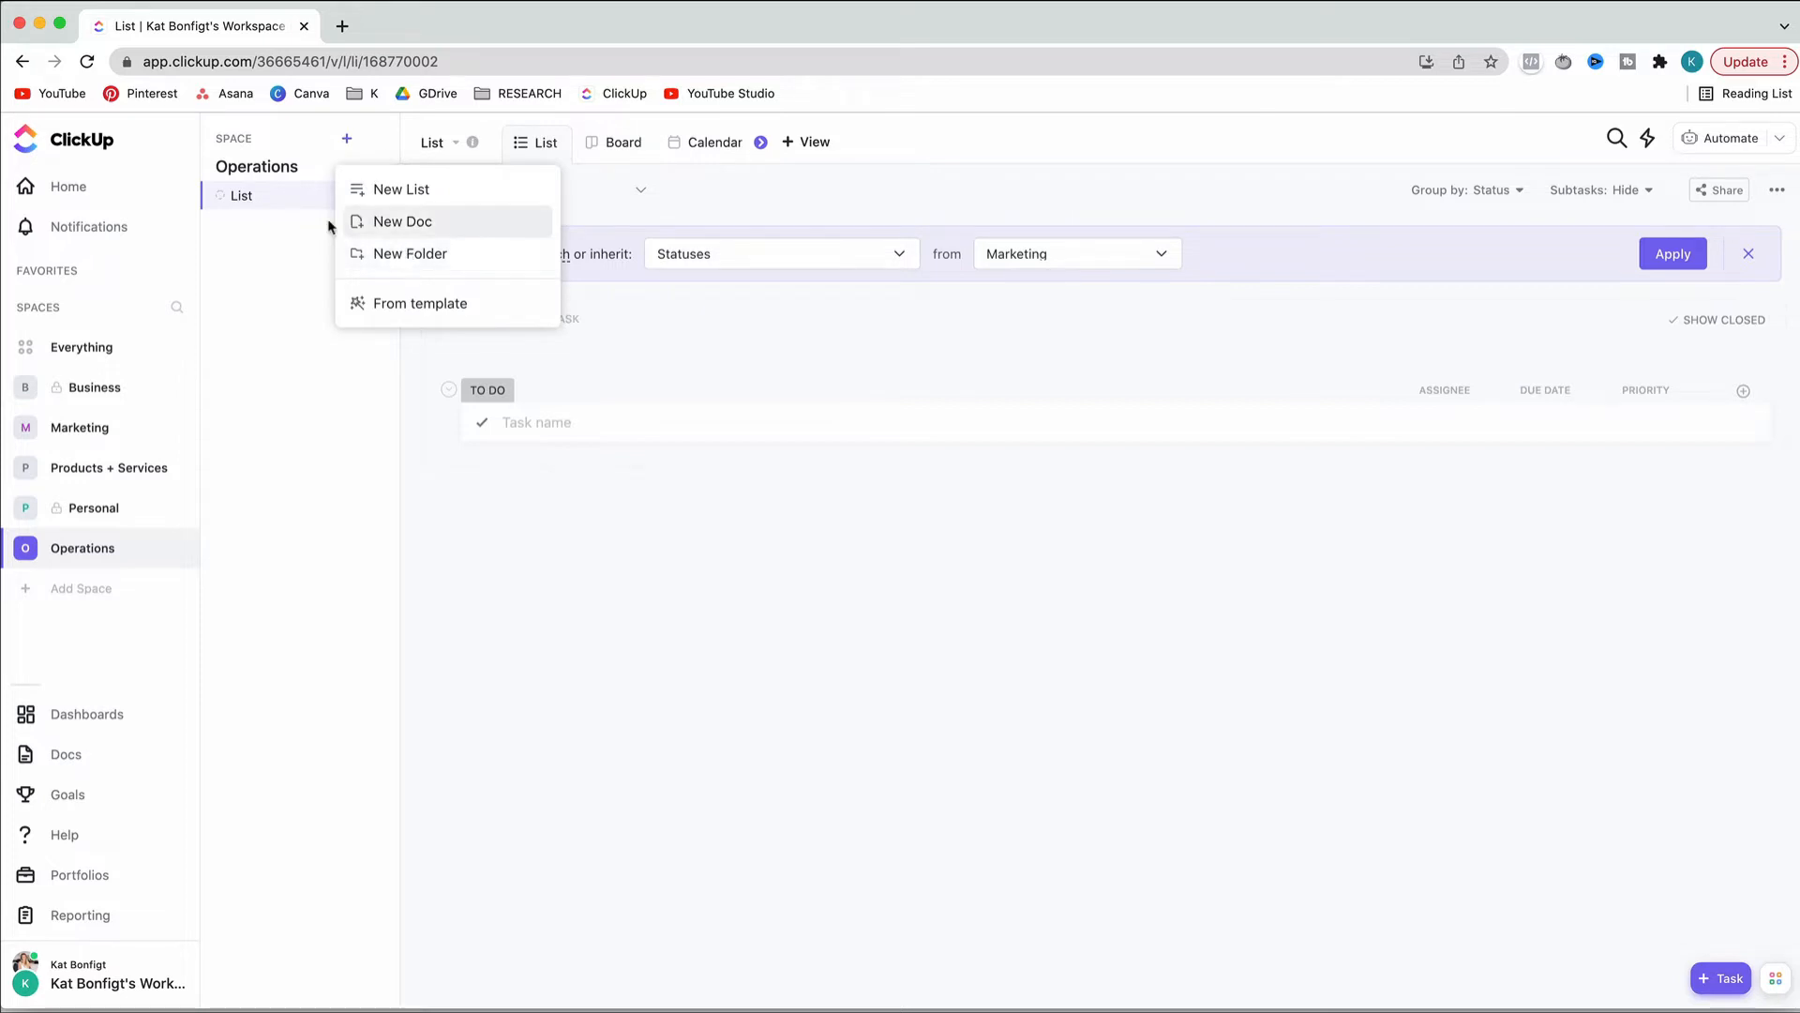
left_click(275, 483)
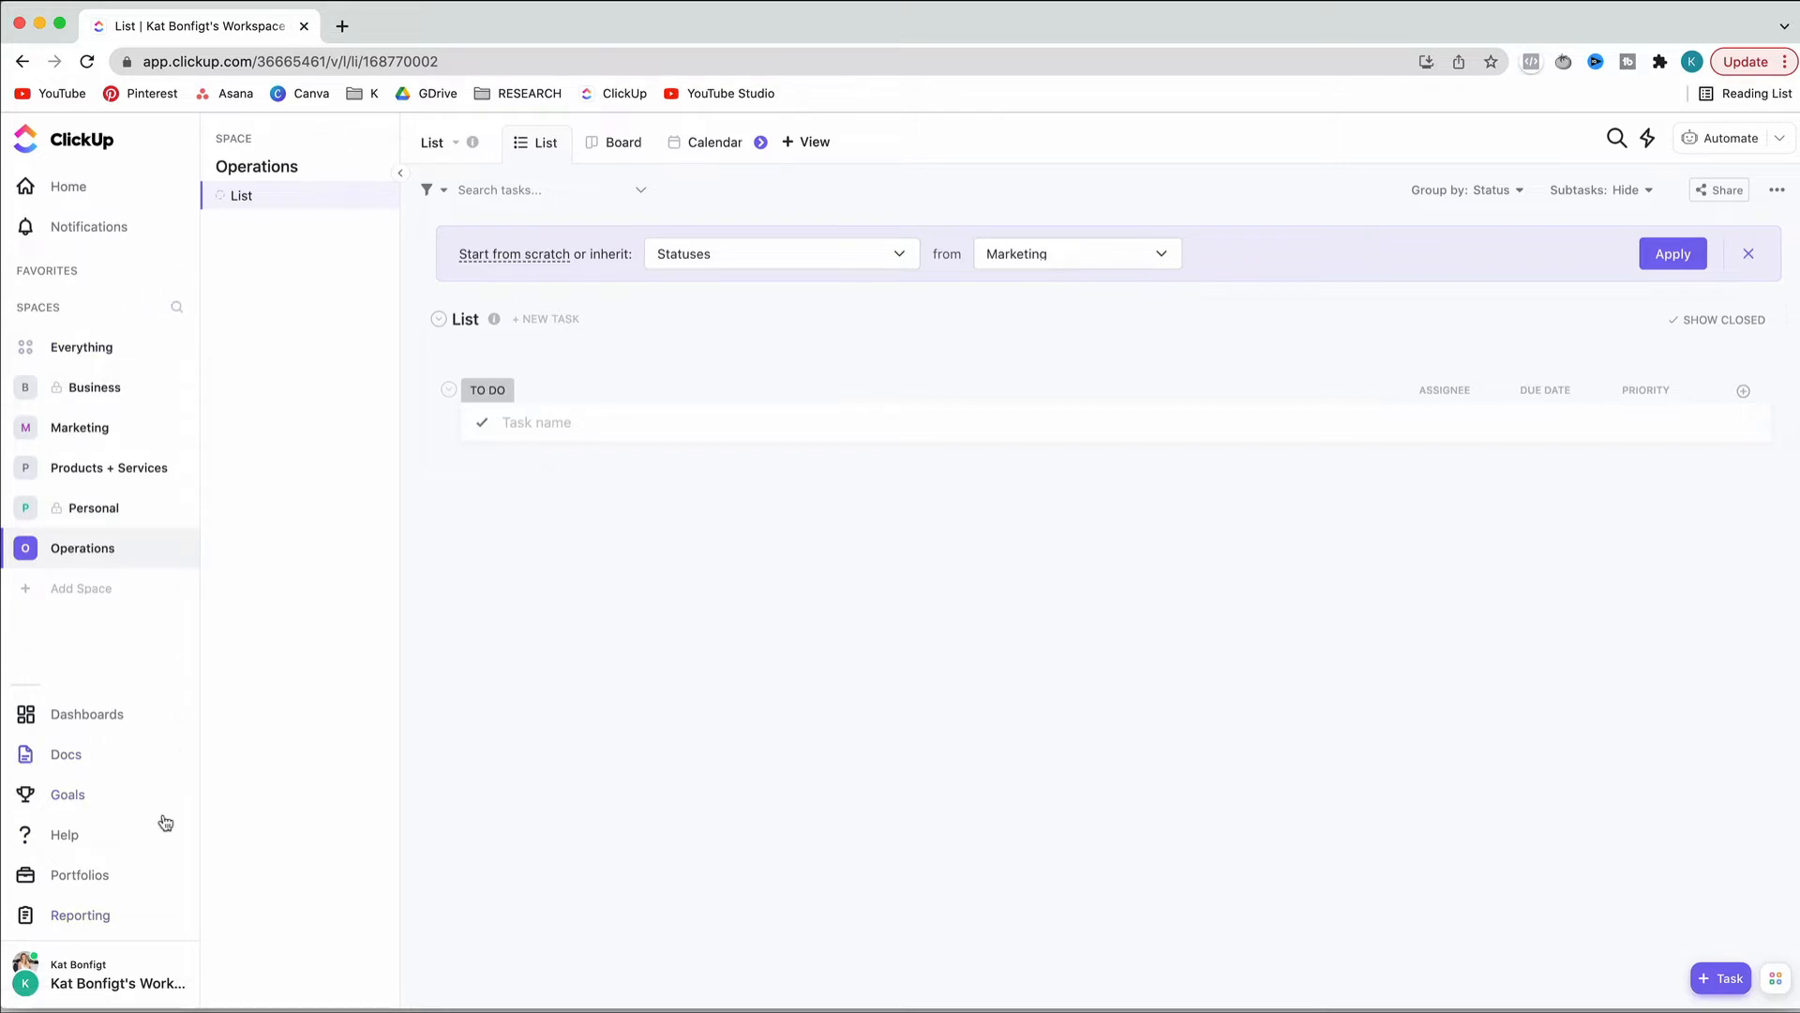
Try the dark sidebar in the layout size and style settings, and switch it off again
left_click(129, 978)
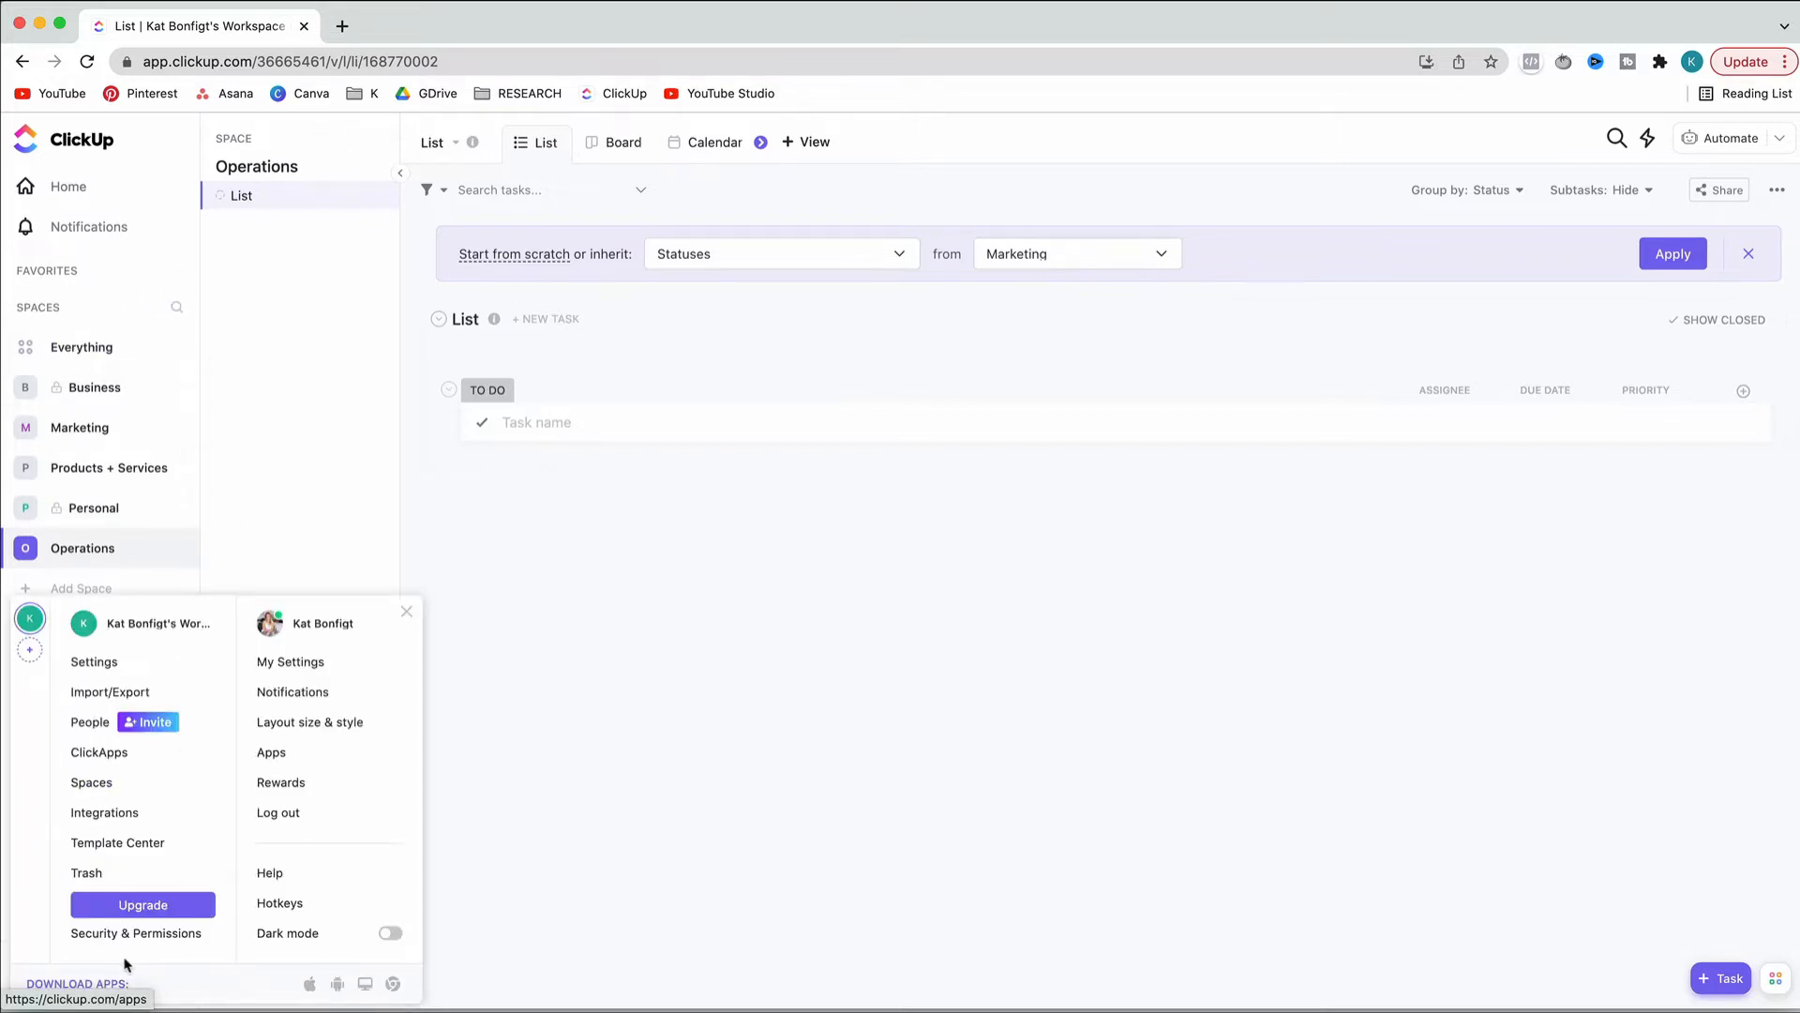
left_click(306, 727)
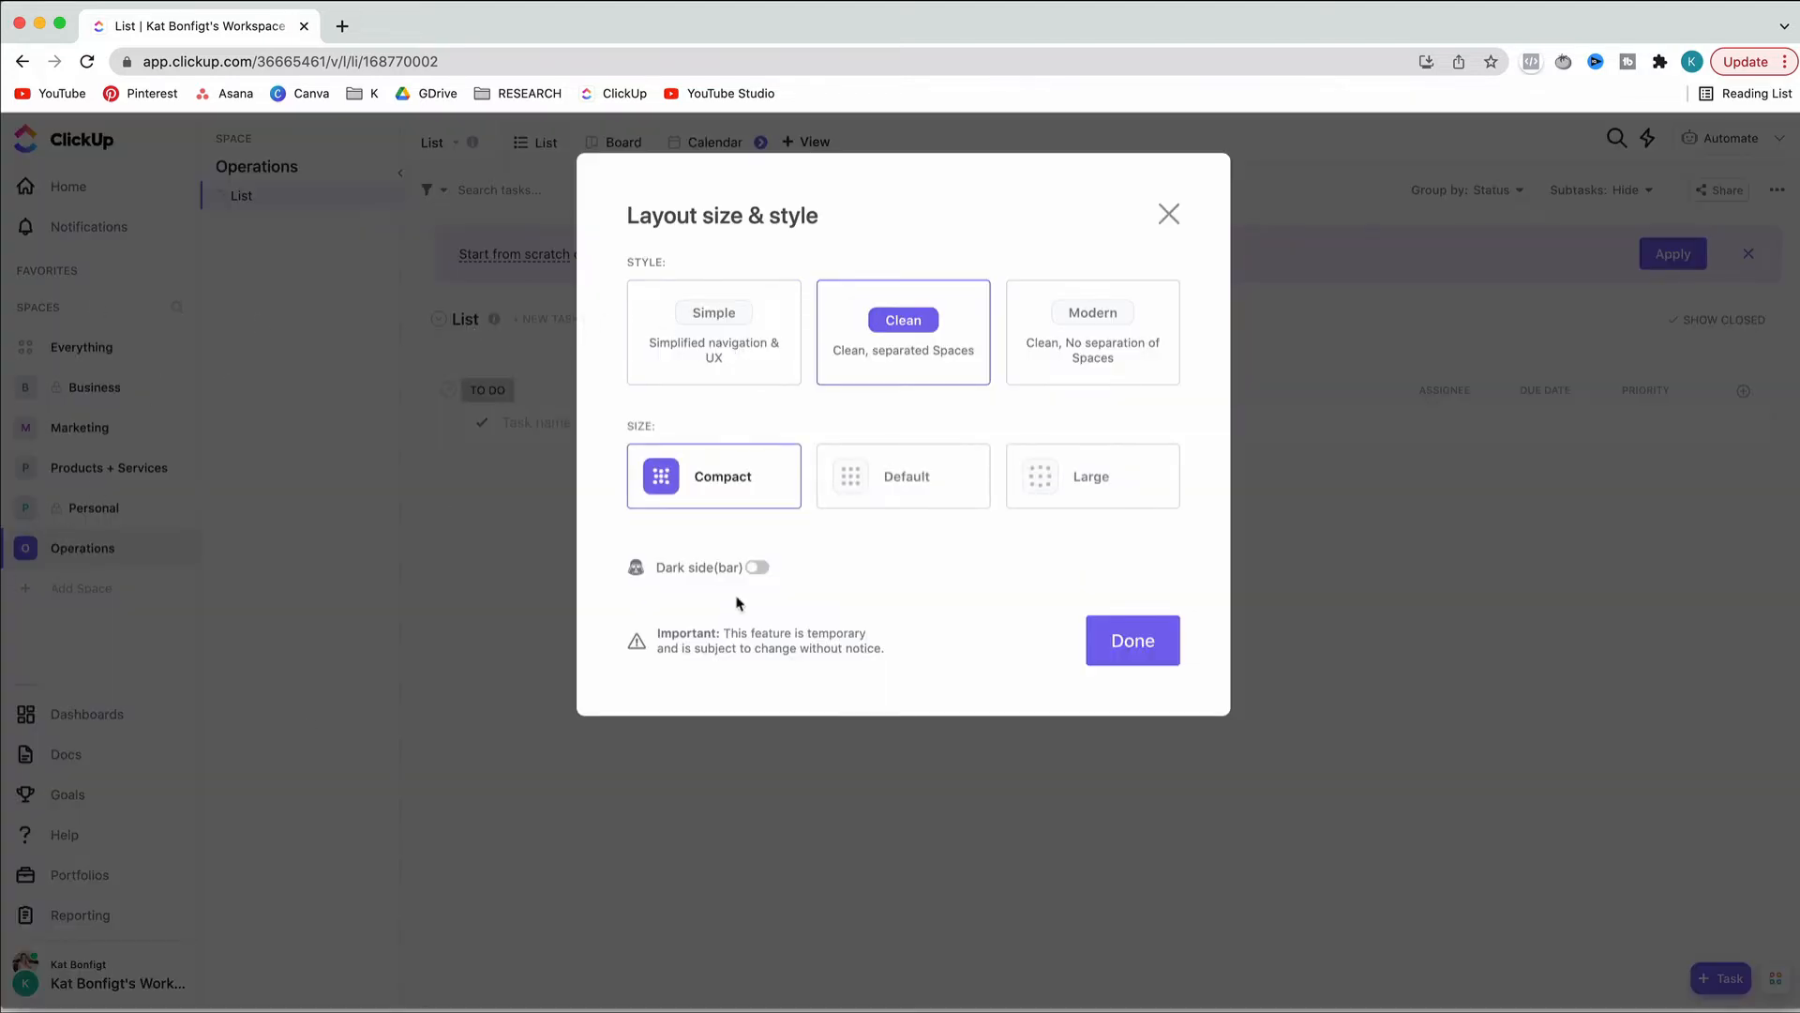
left_click(758, 568)
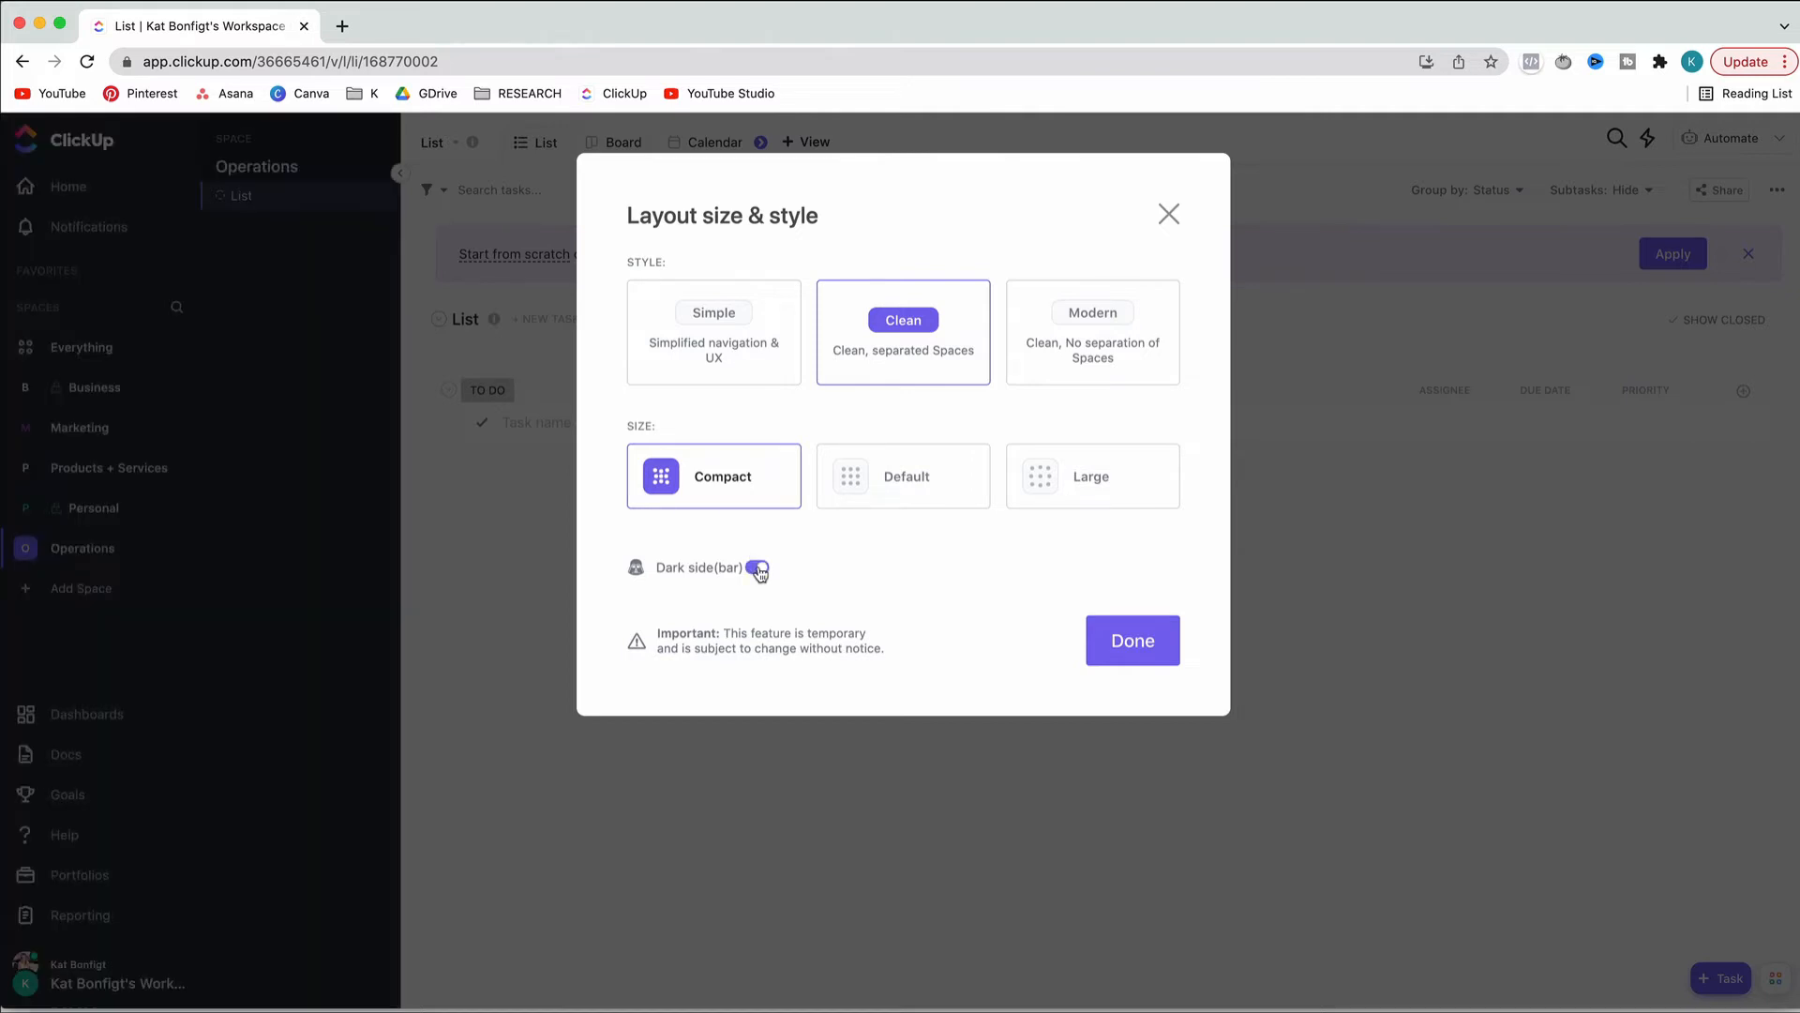
left_click(758, 568)
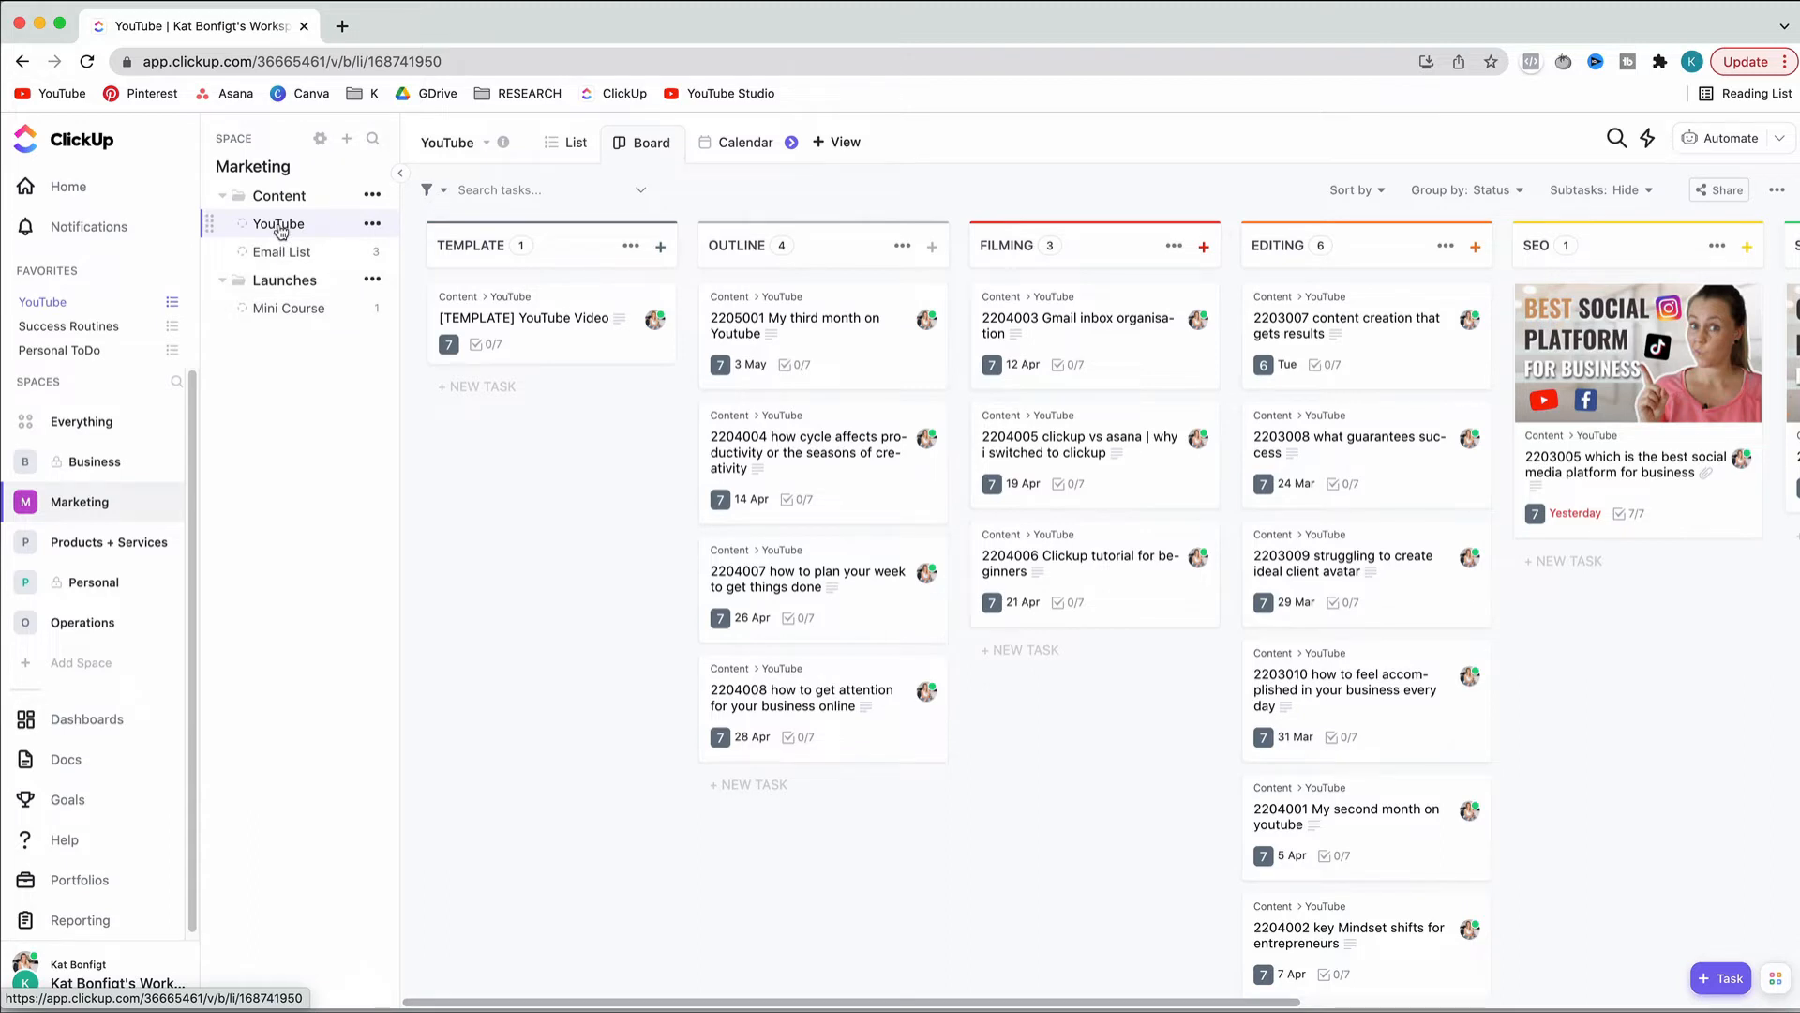
Look over the YouTube list's settings and open the YouTube list from the favorites
left_click(372, 225)
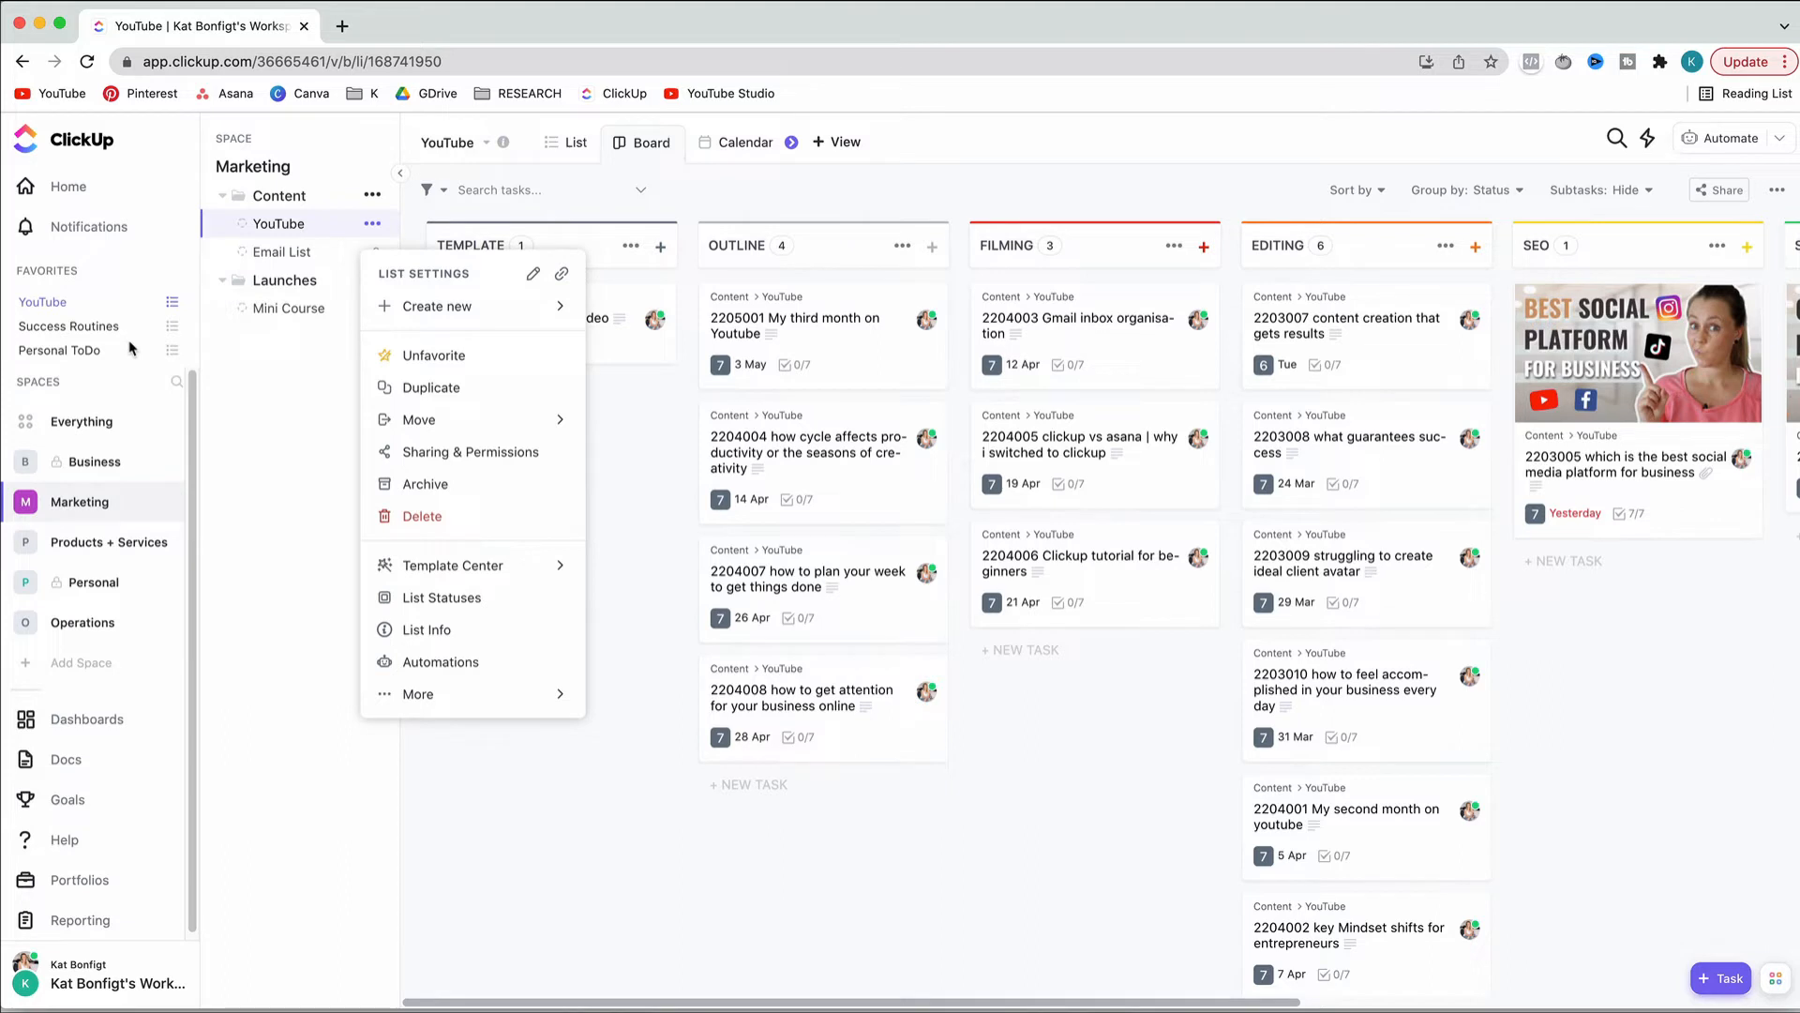
left_click(250, 433)
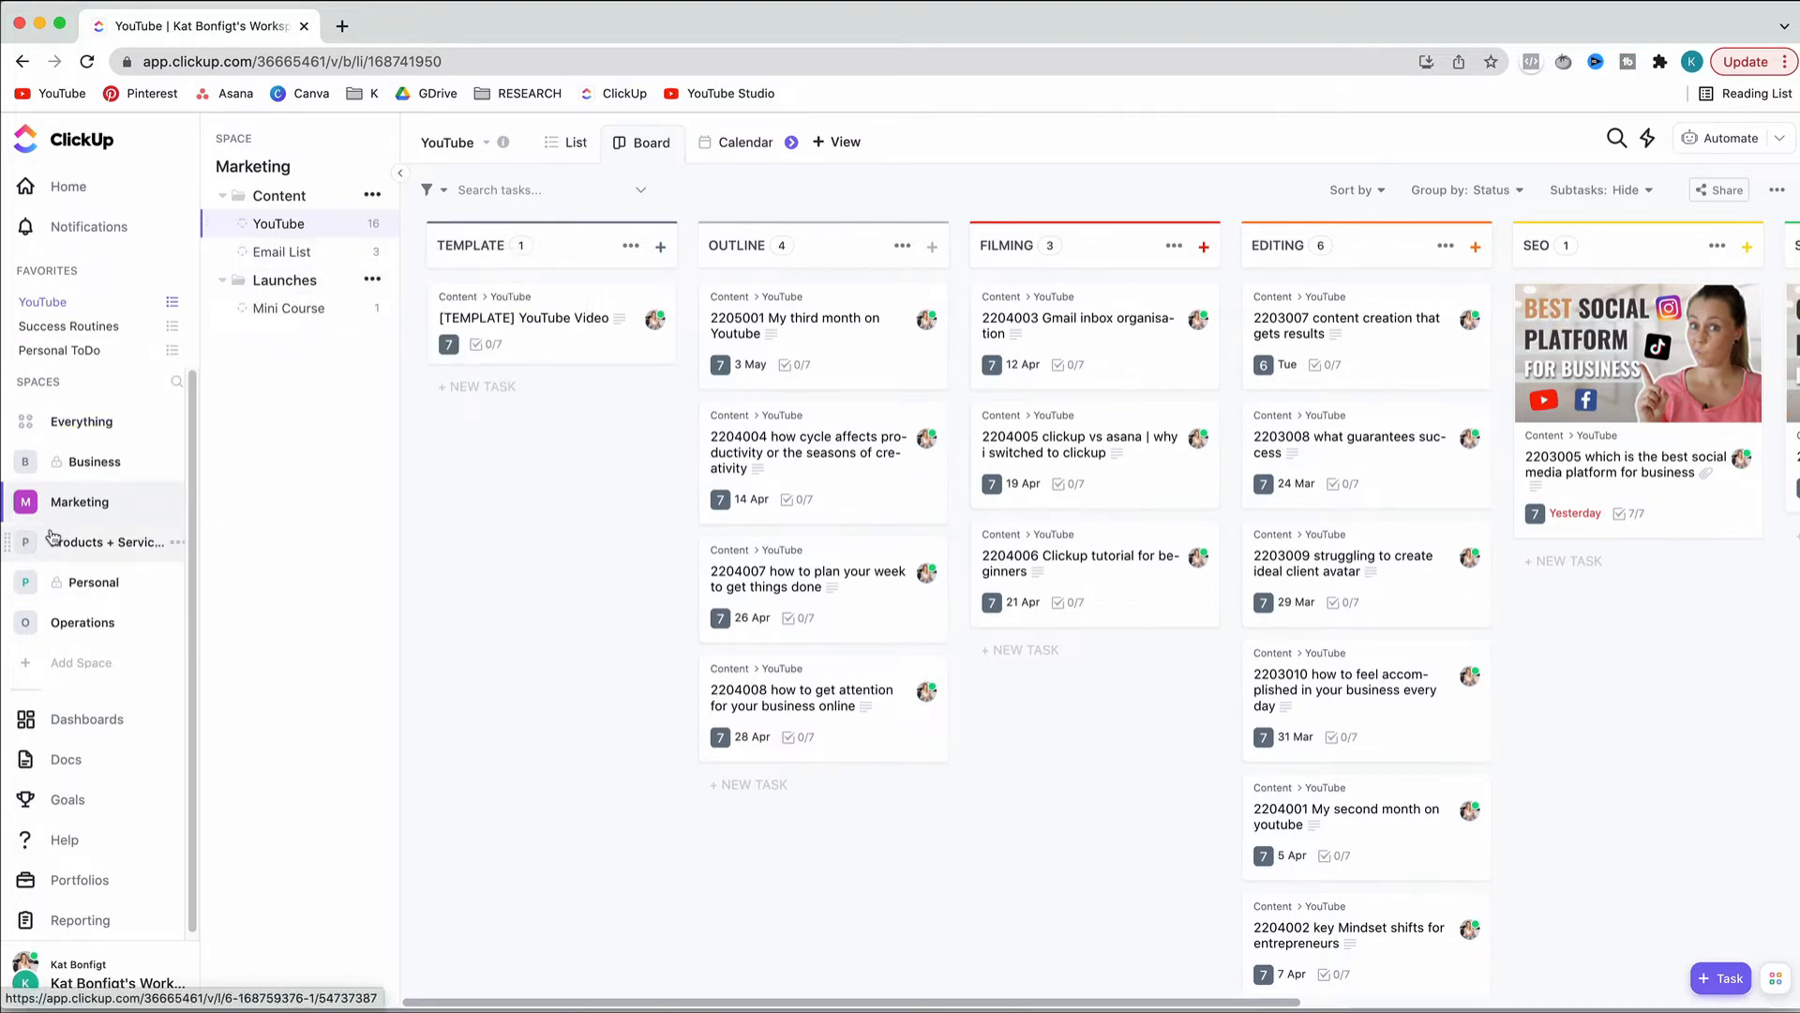
left_click(65, 307)
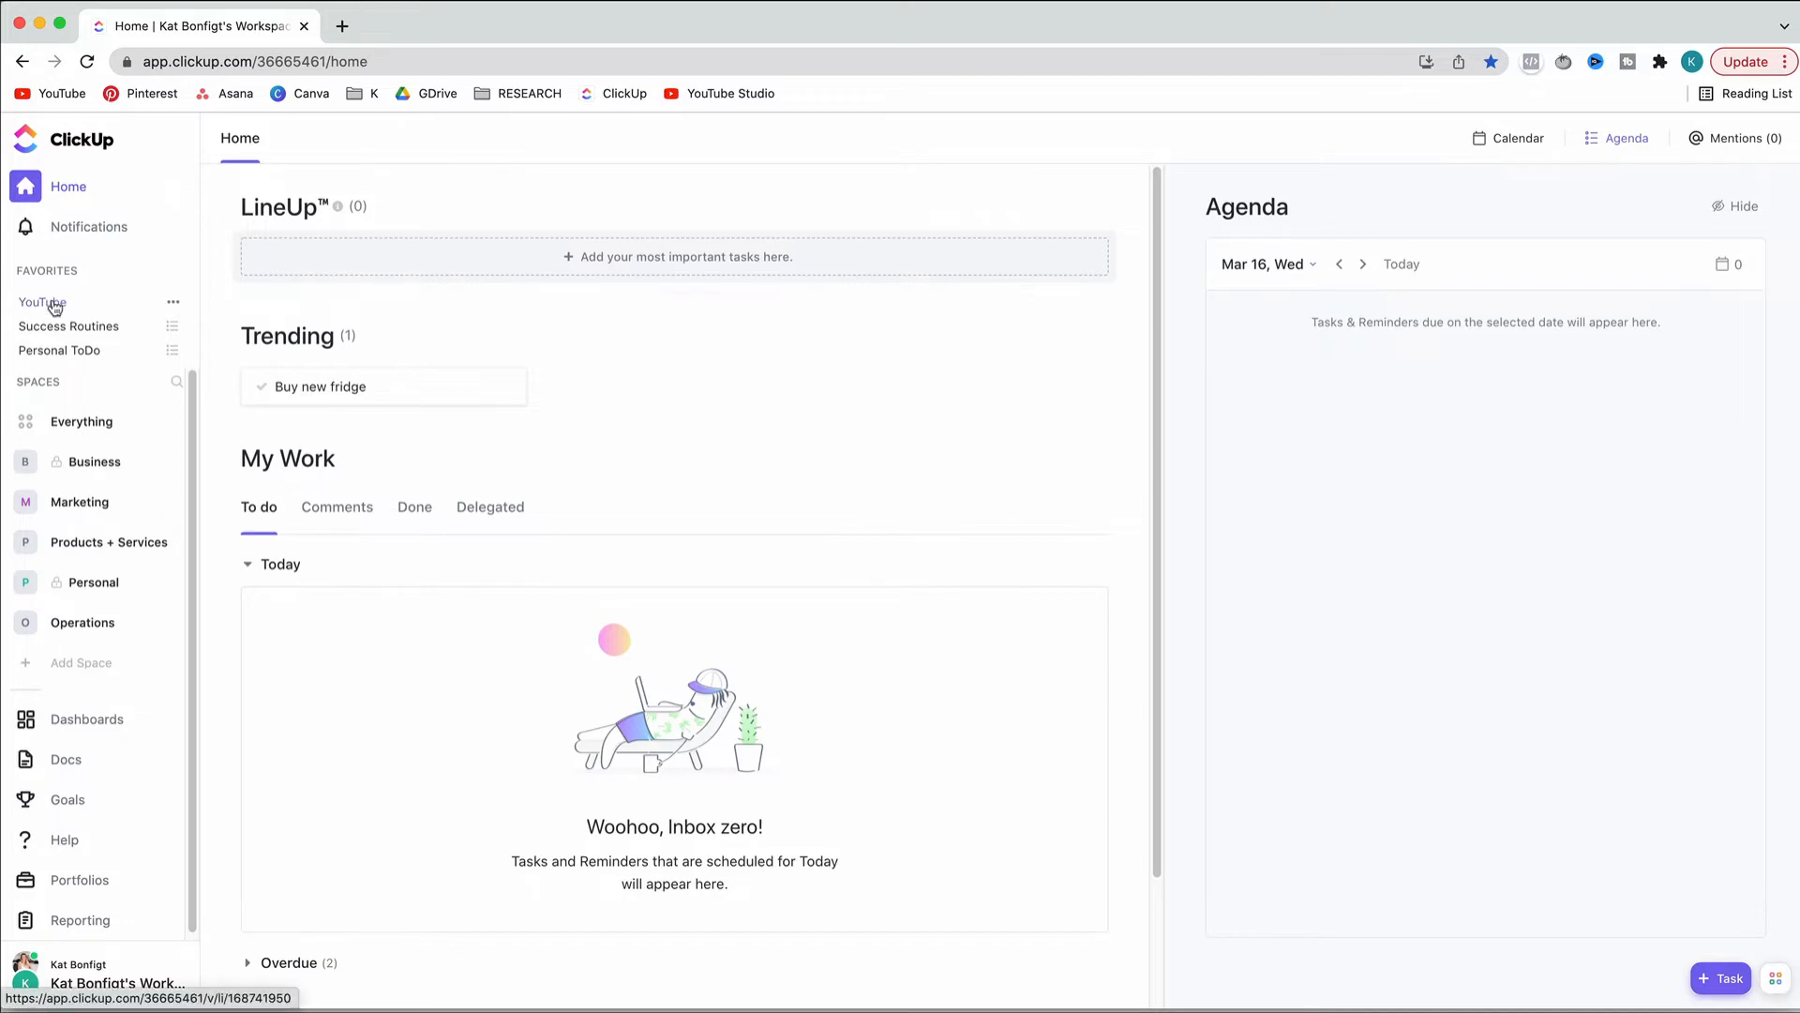
left_click(53, 305)
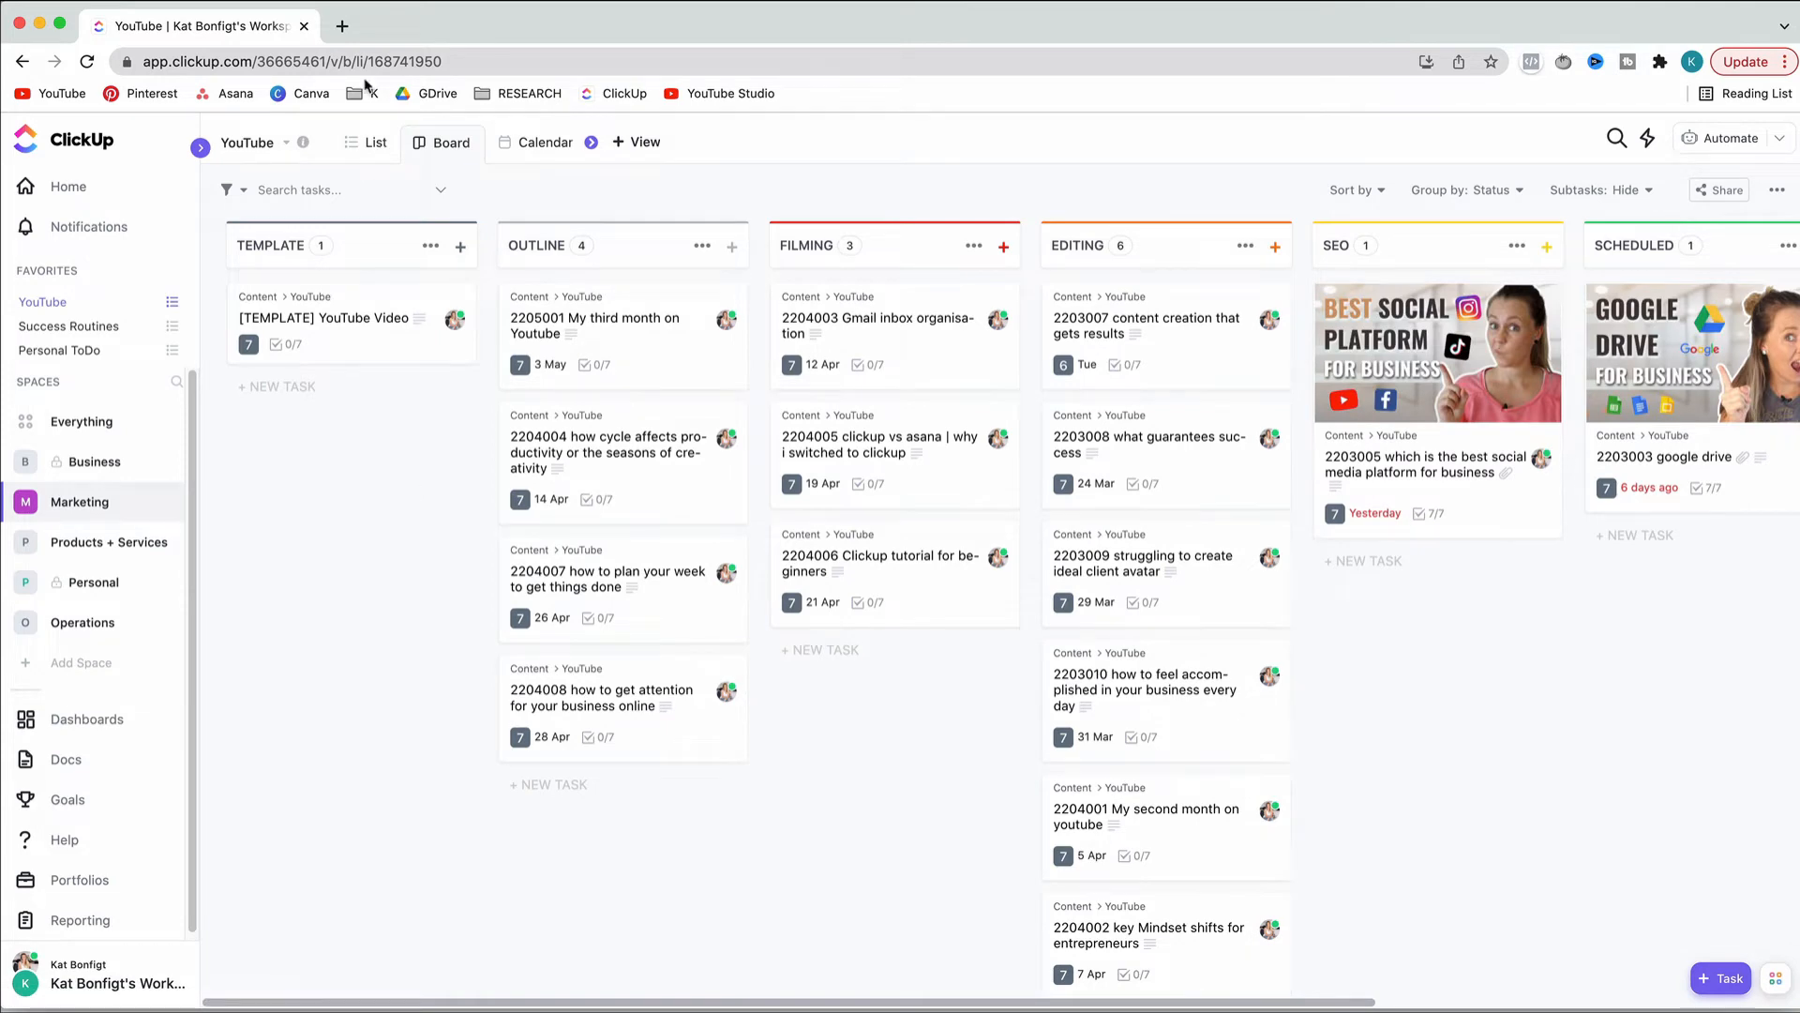
View the YouTube tasks as a list, return to the board, and look over the [TEMPLATE] YouTube Video task's options
left_click(366, 143)
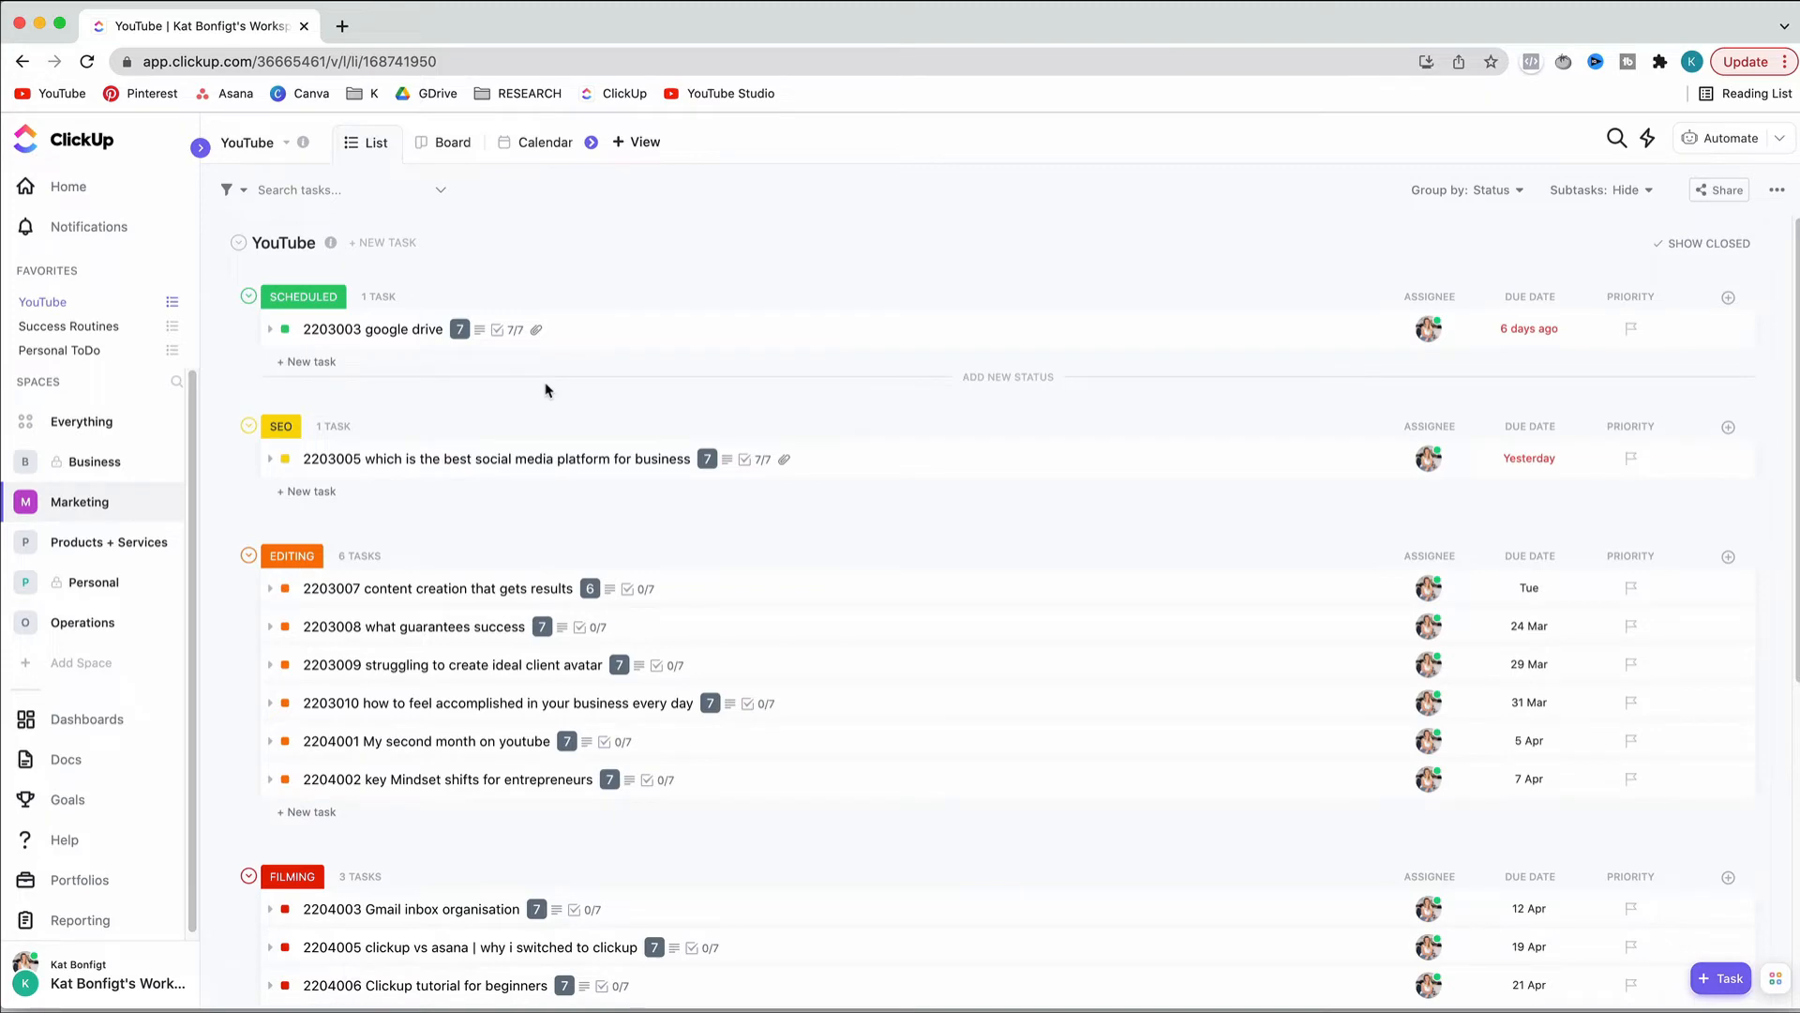
left_click(453, 145)
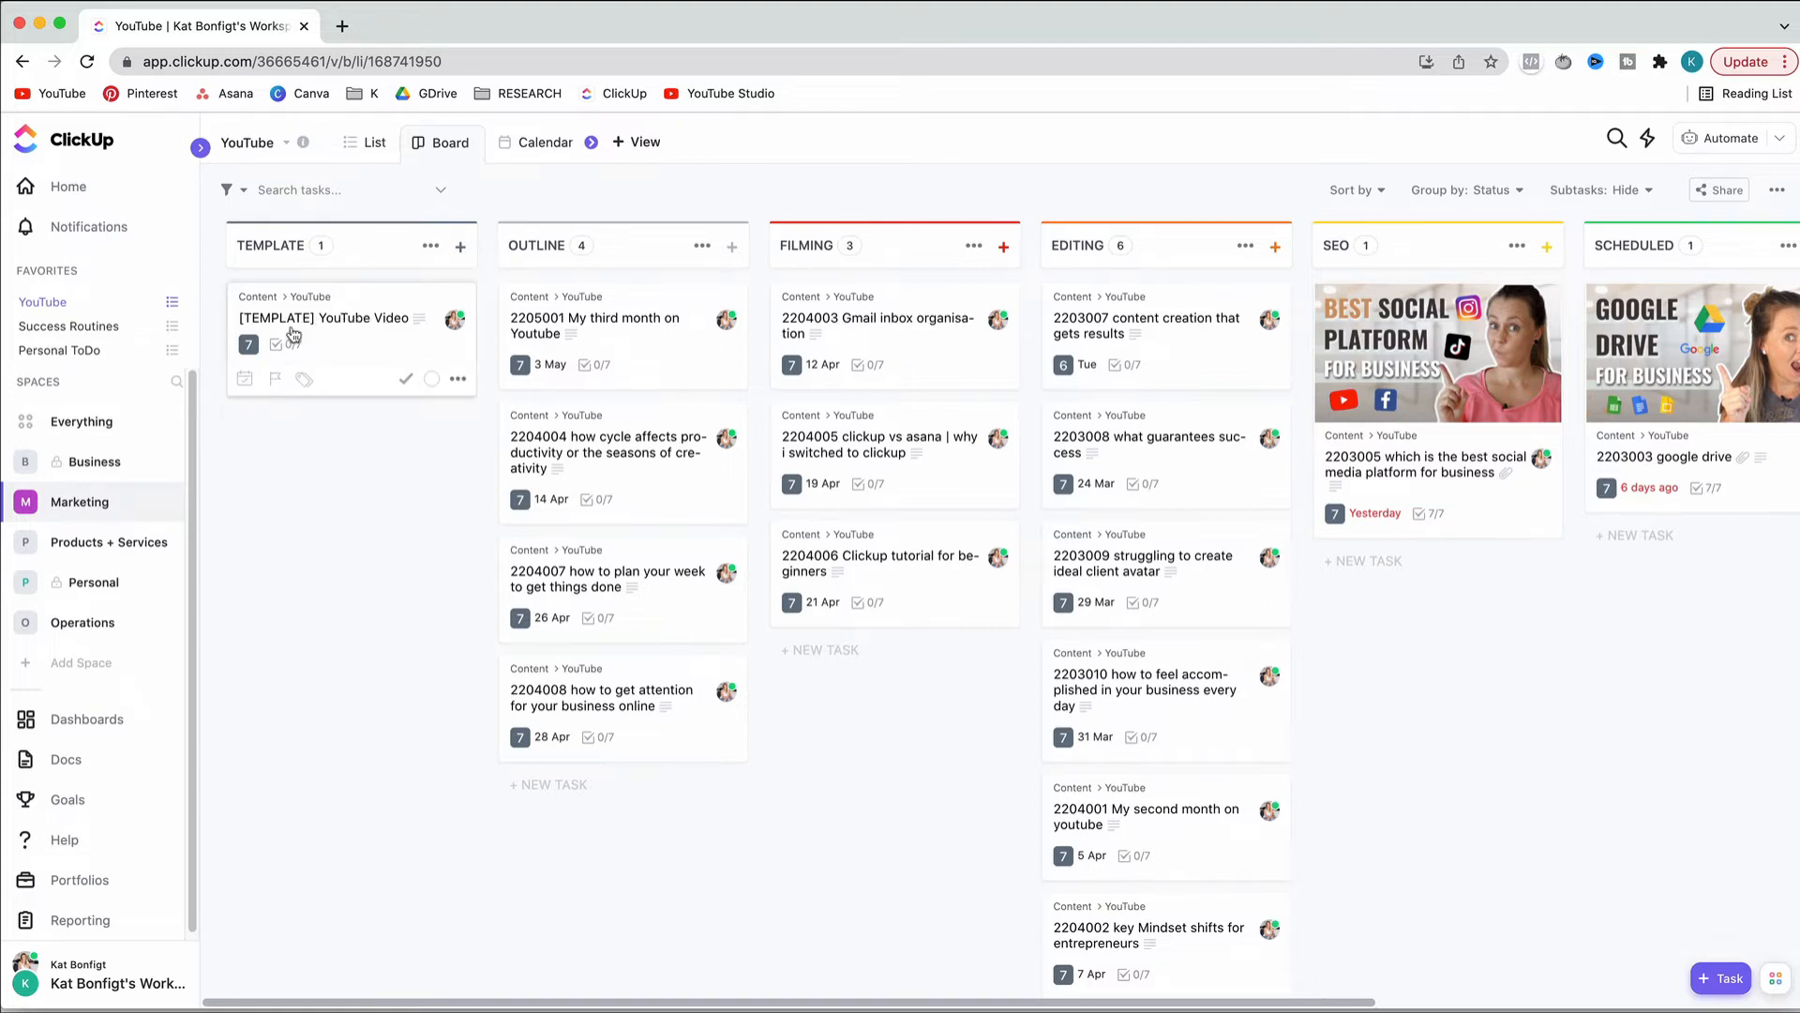
left_click(457, 379)
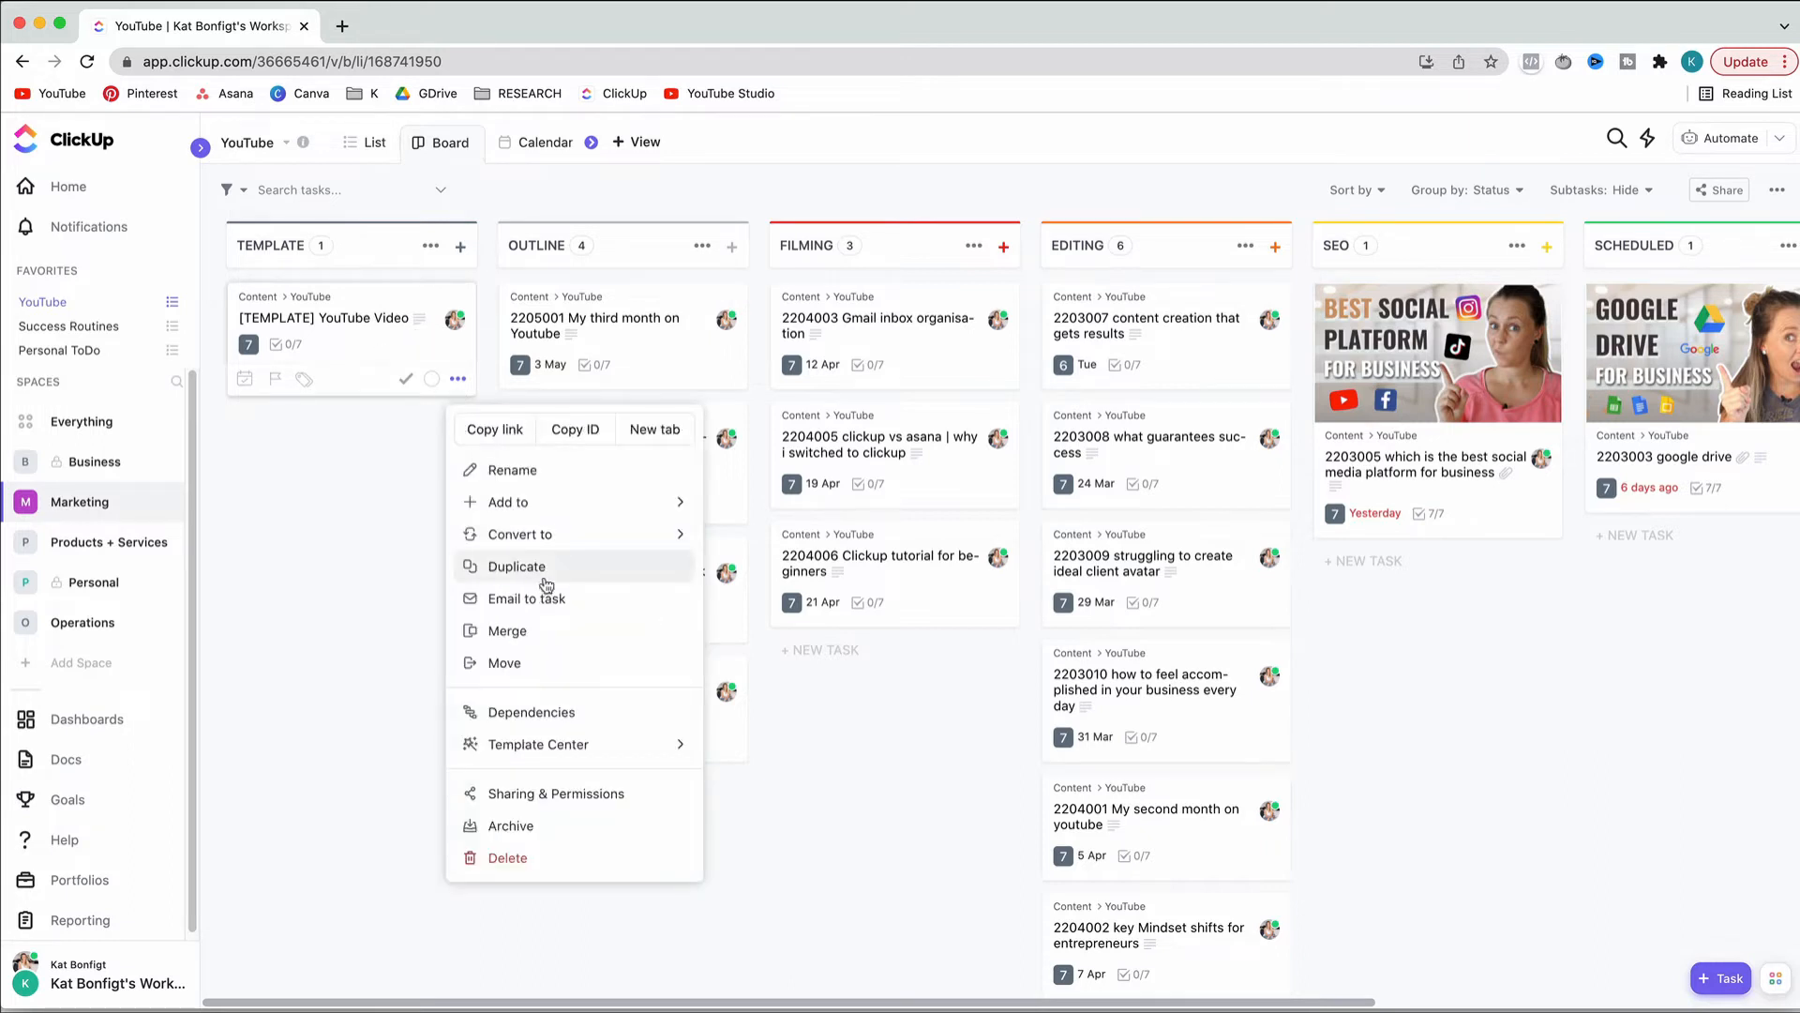
left_click(327, 575)
Open the [TEMPLATE] YouTube Video task and read its full description and to-do section
left_click(334, 322)
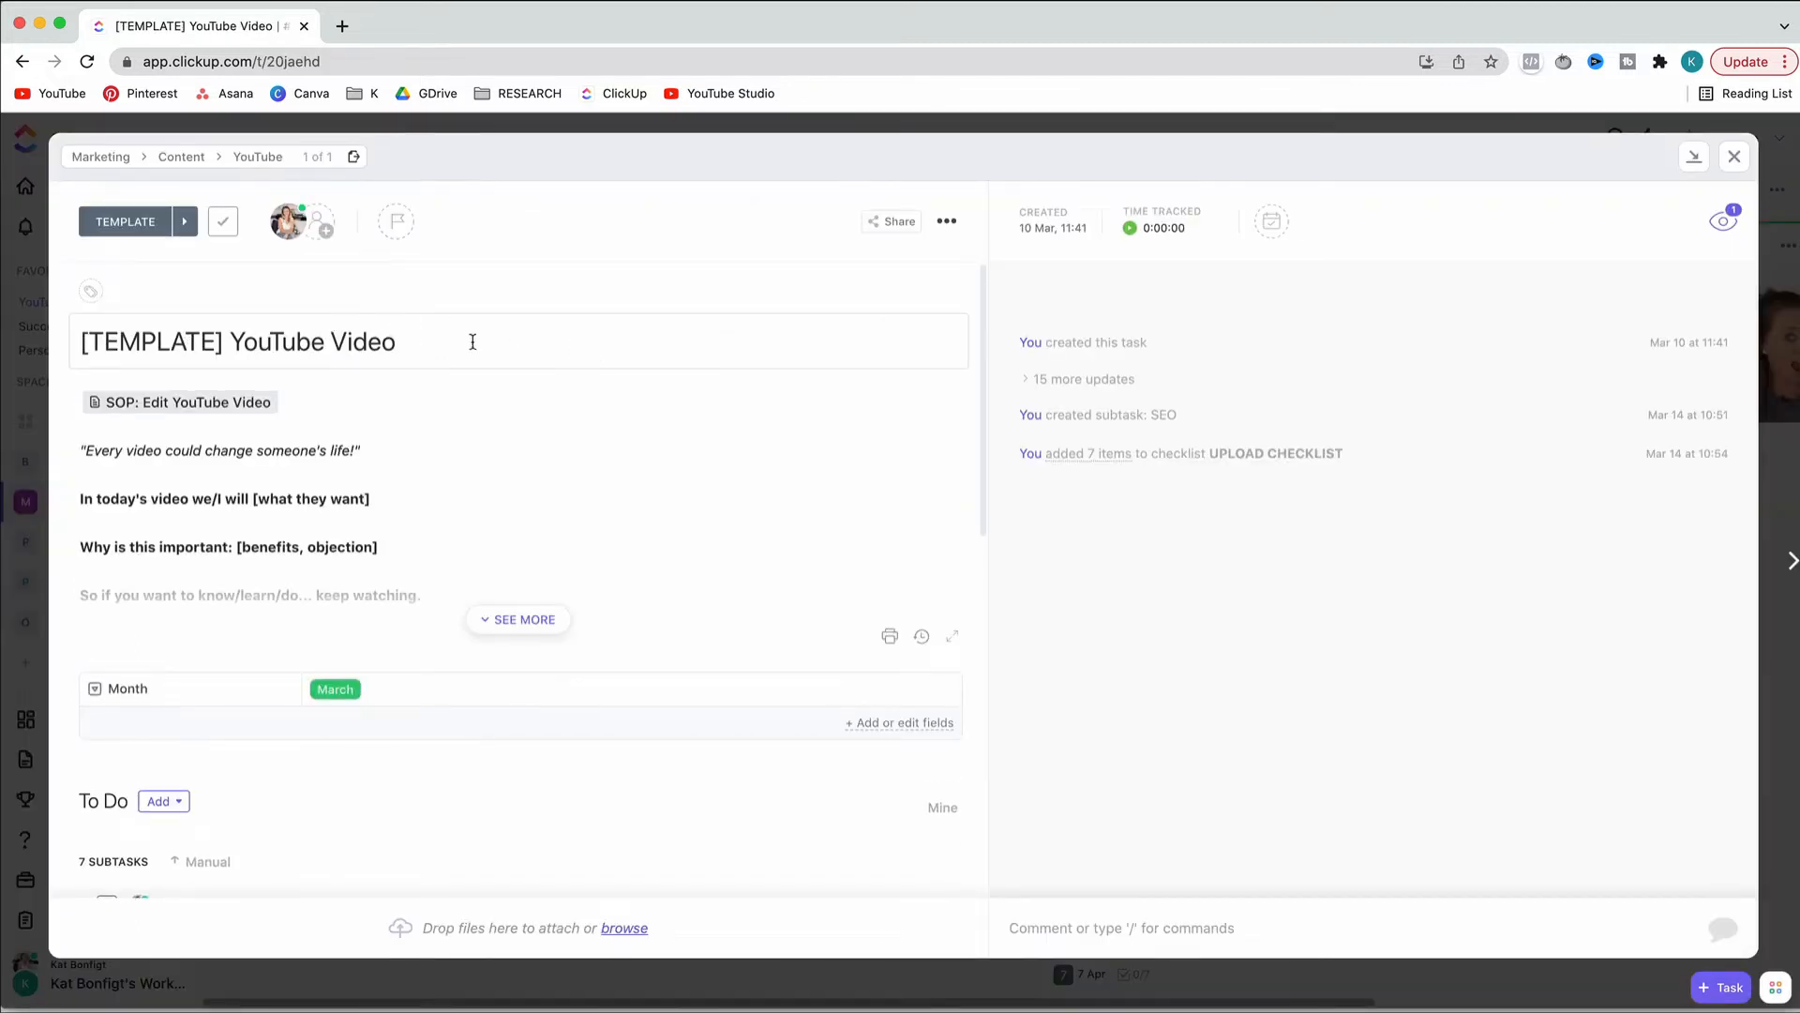
scroll(282, 393, "down", 2)
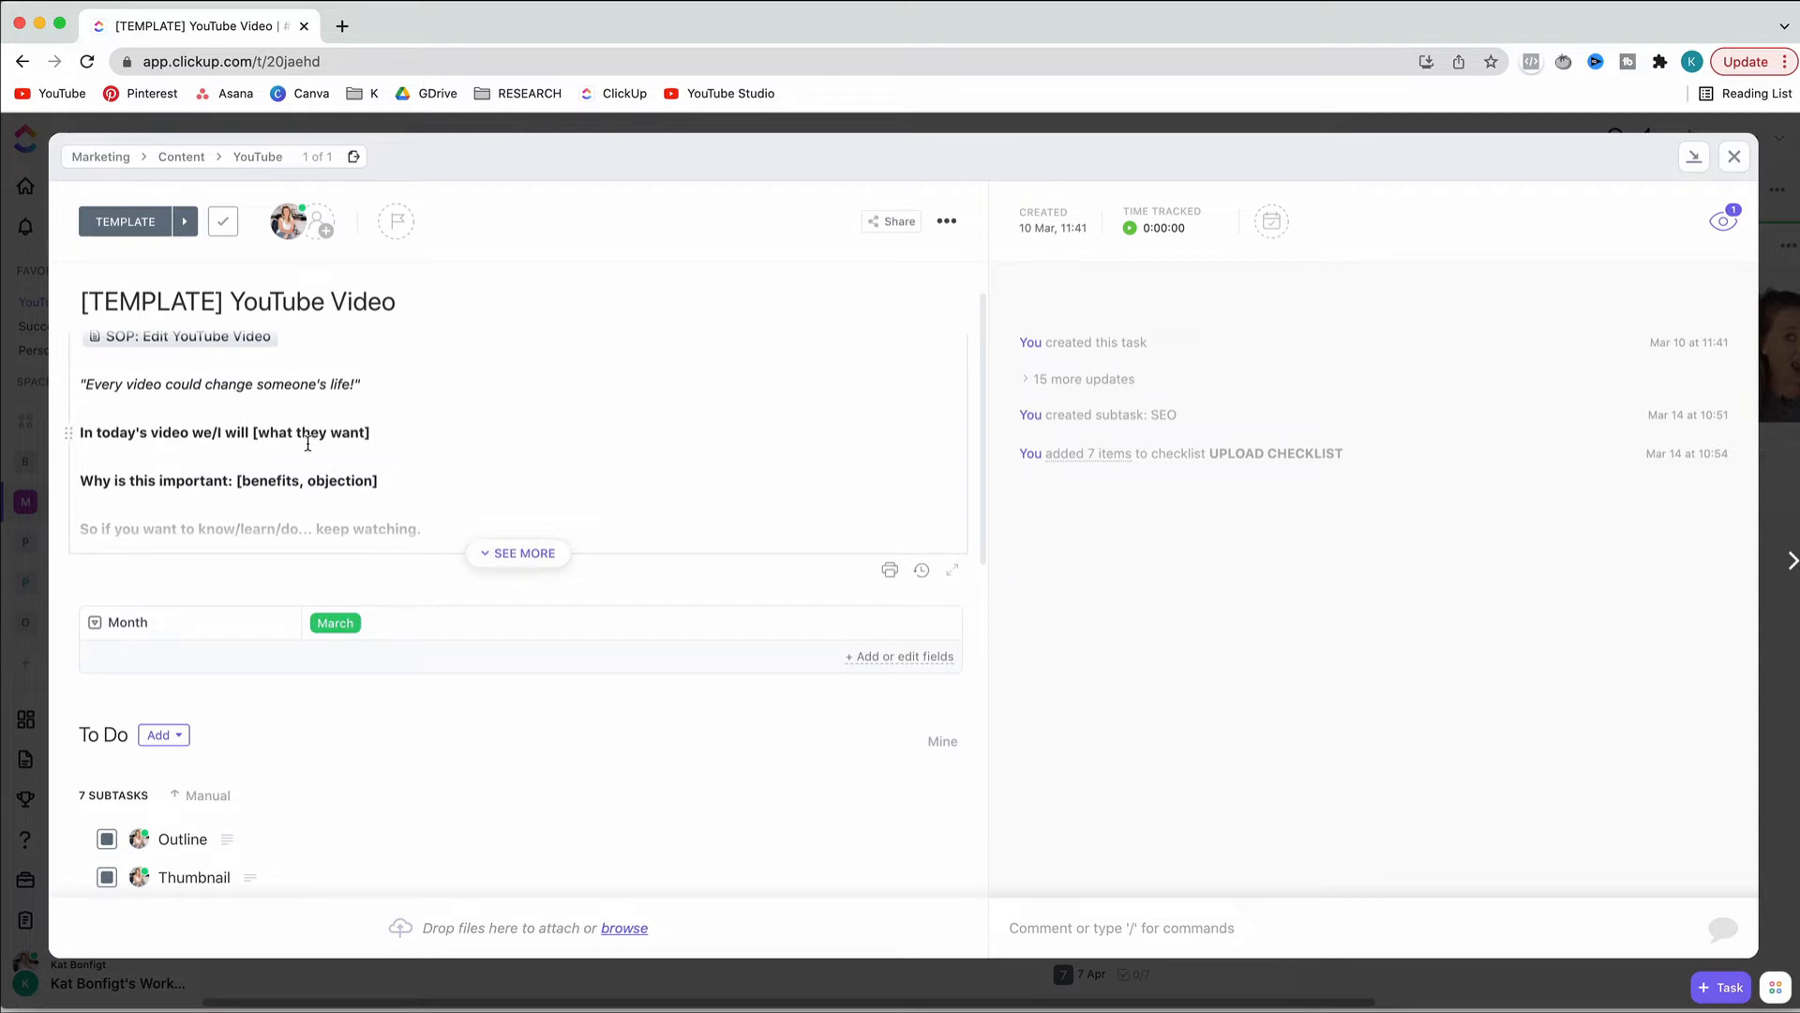
left_click(347, 422)
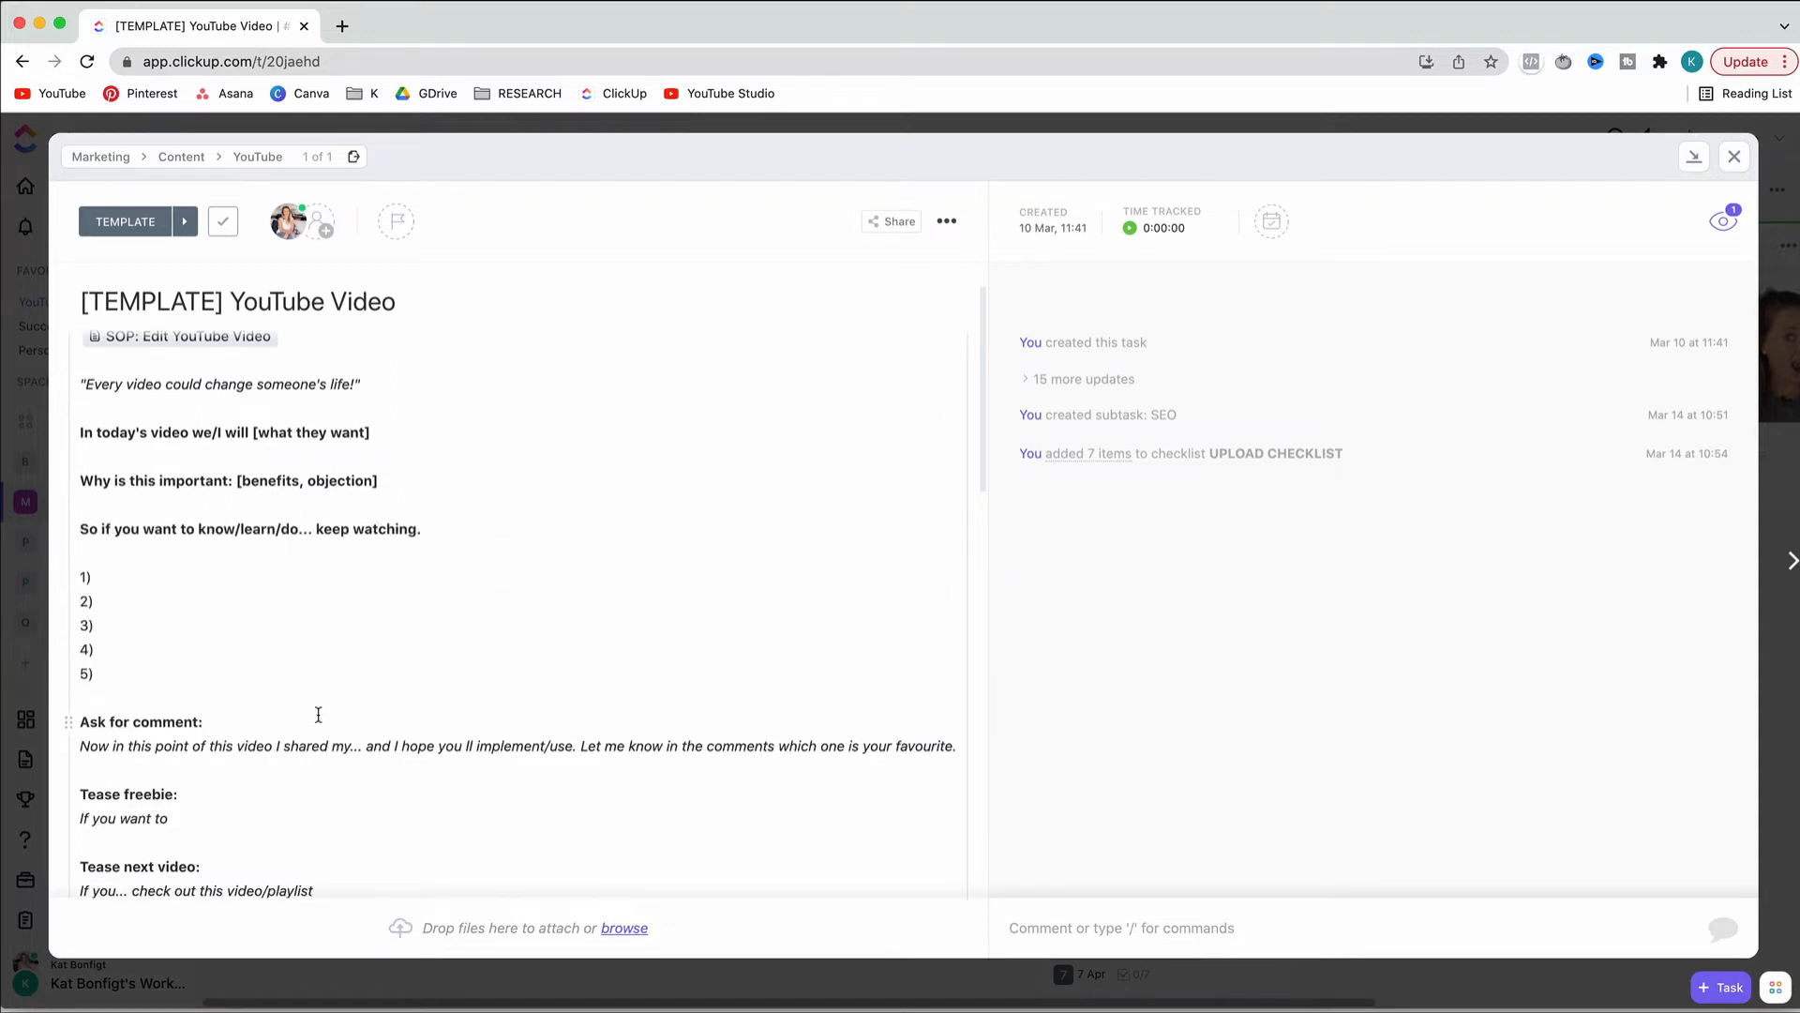
scroll(300, 689, "down", 4)
scroll(355, 446, "down", 1)
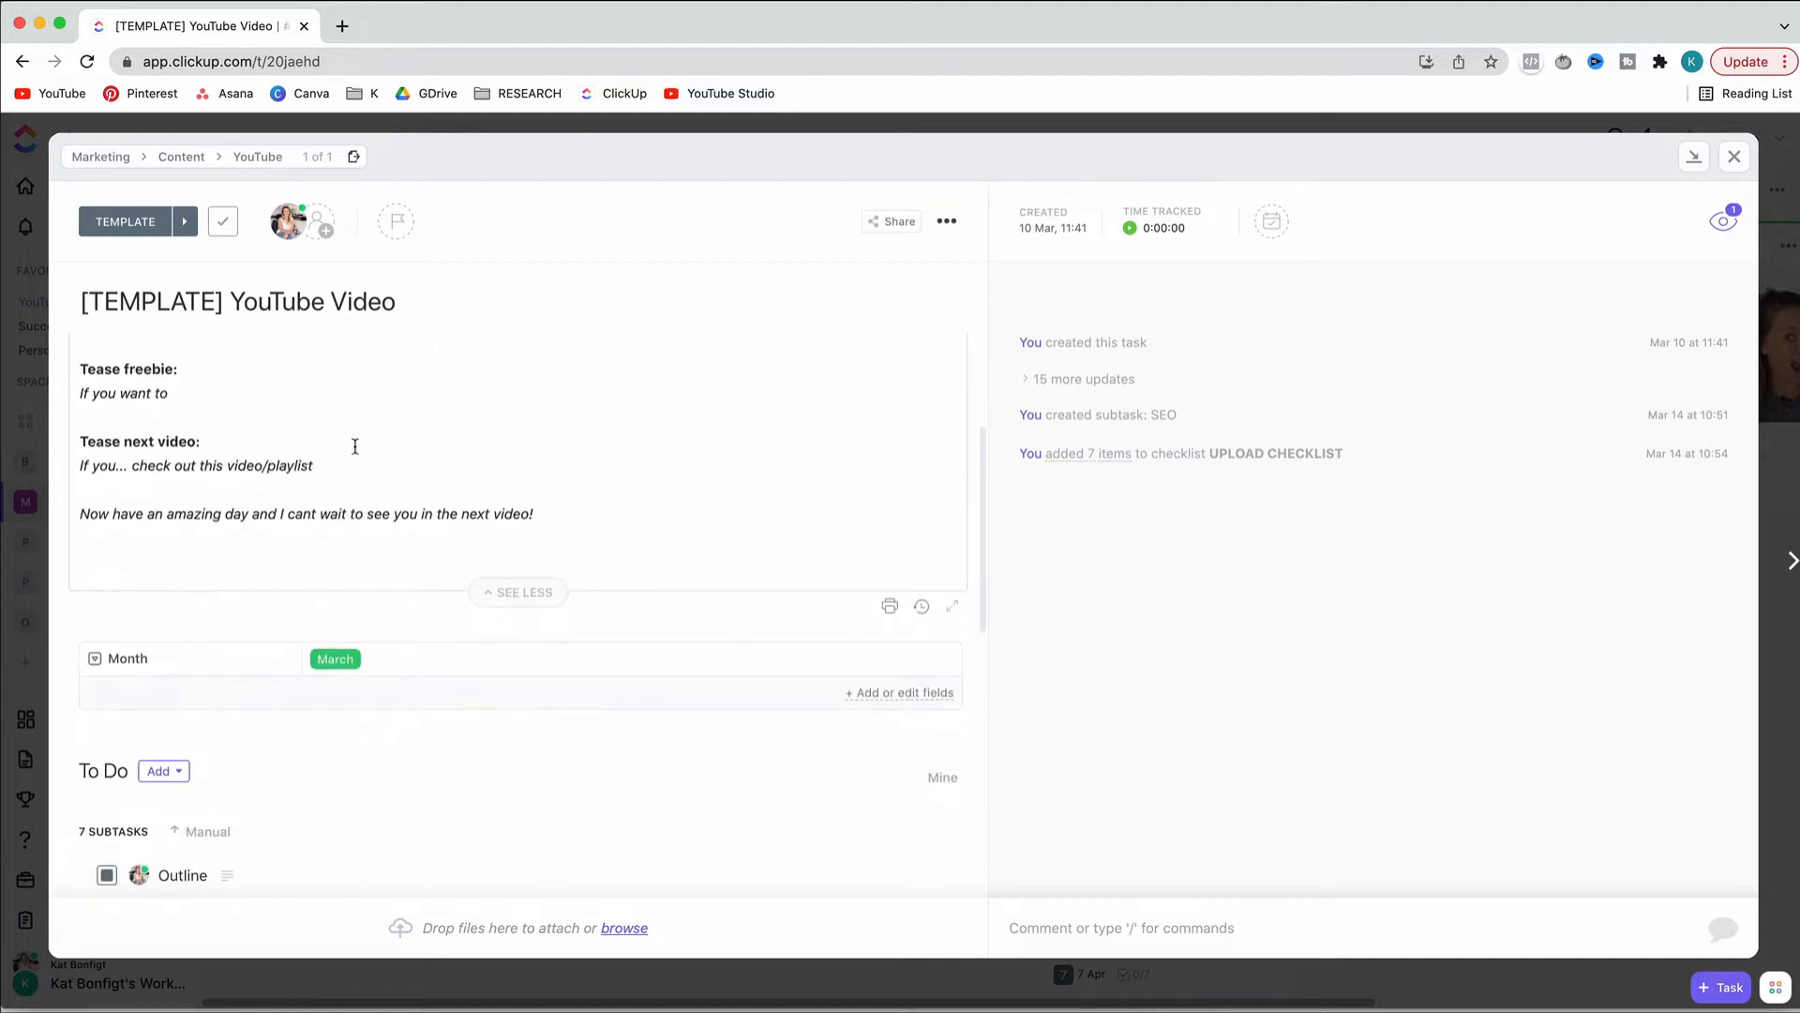
scroll(359, 413, "down", 3)
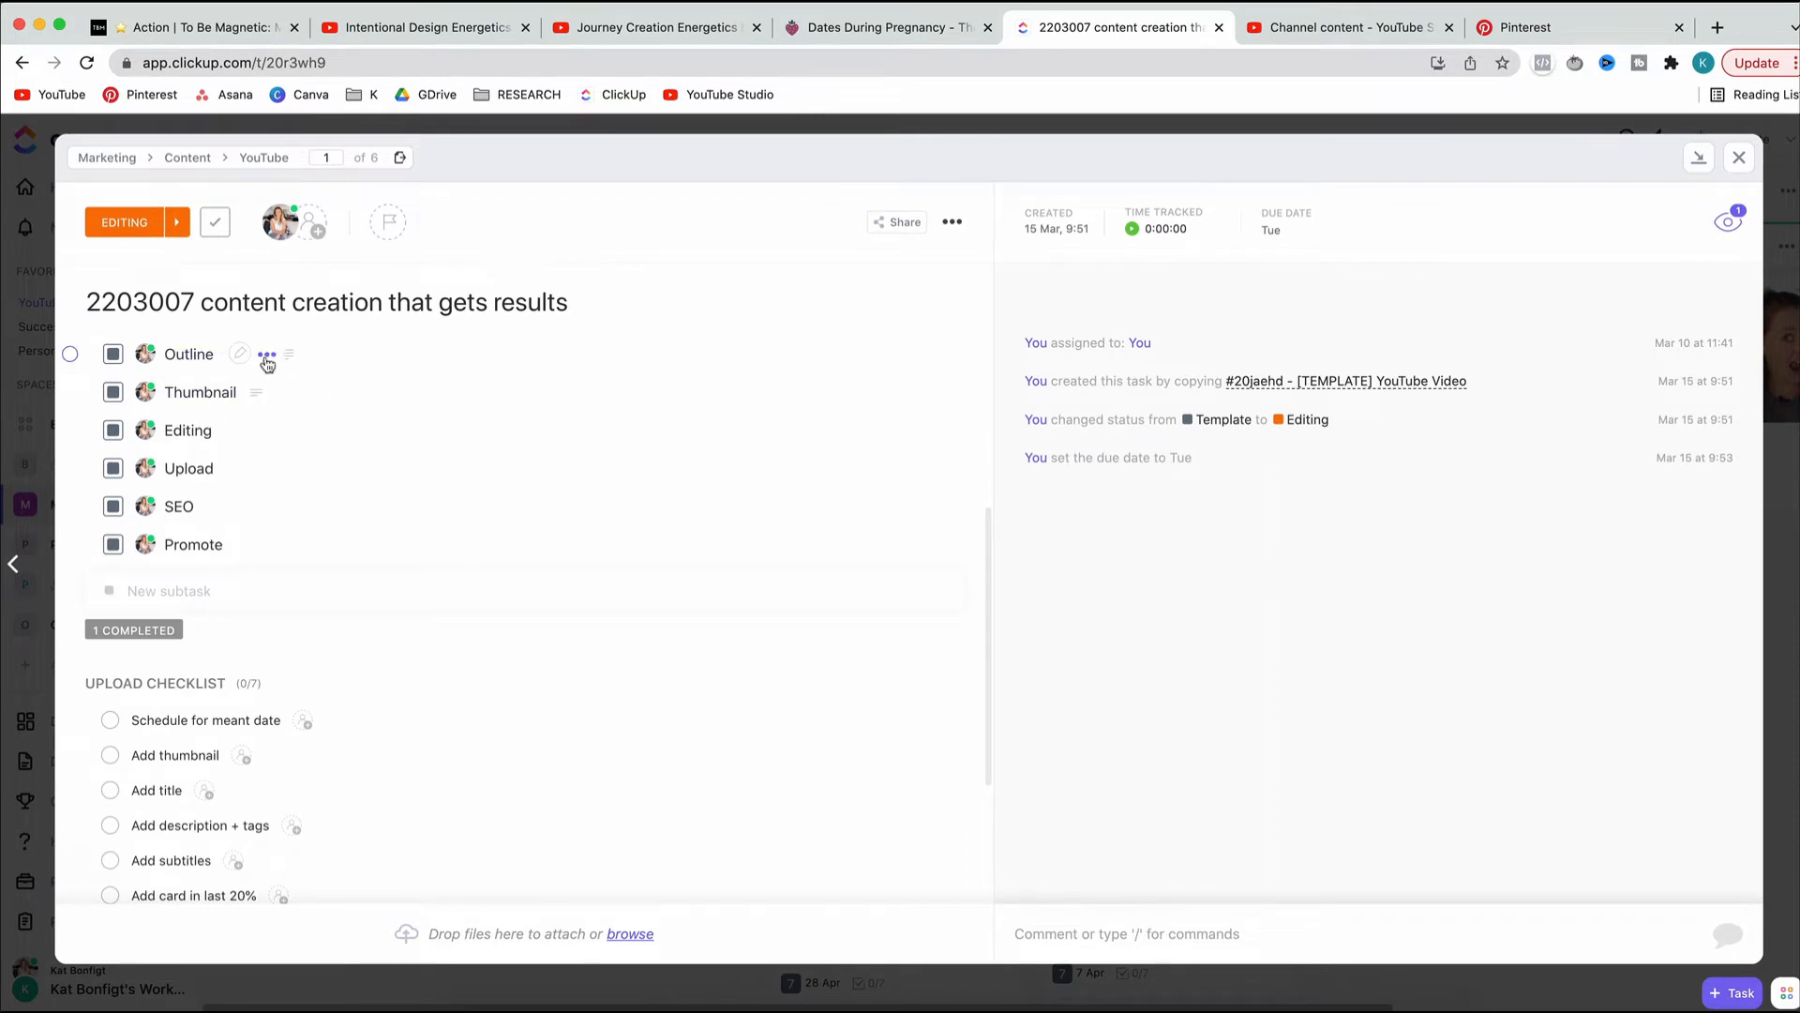
Set the due date of the Outline subtask in "2203007 content creation that gets results" to today, 17 March 2022
left_click(267, 354)
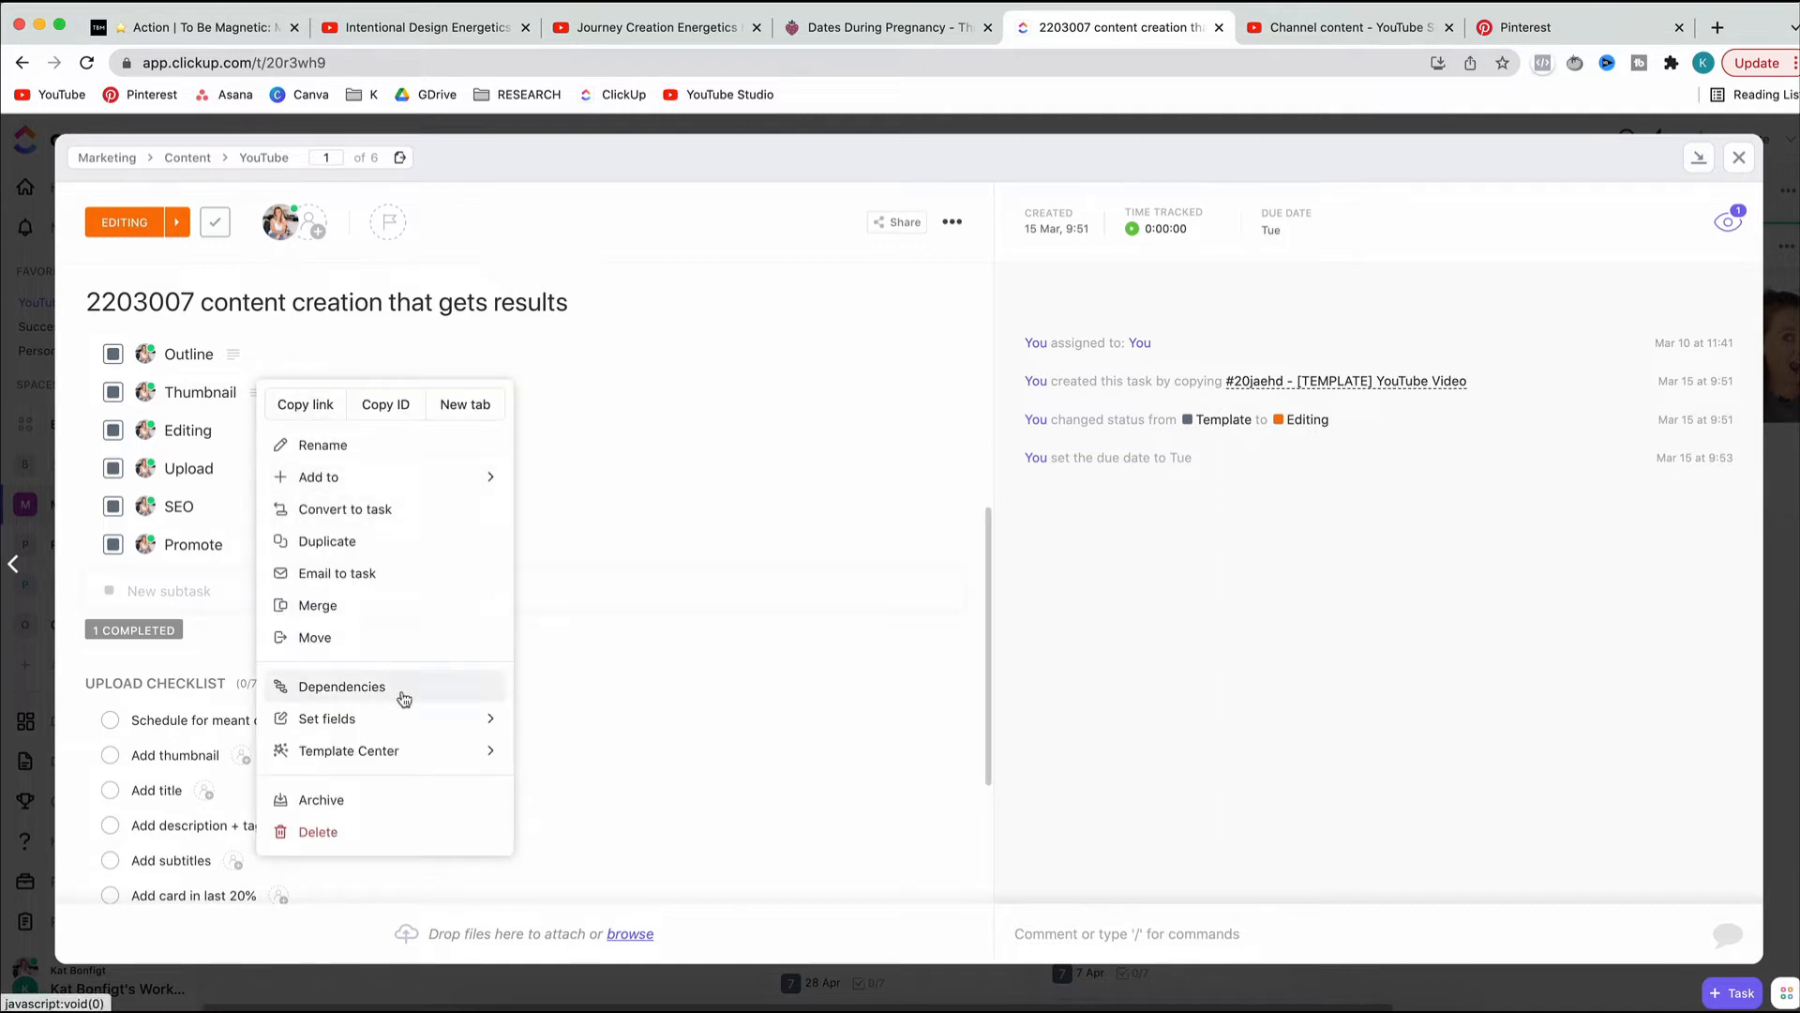
mouse_move(454, 717)
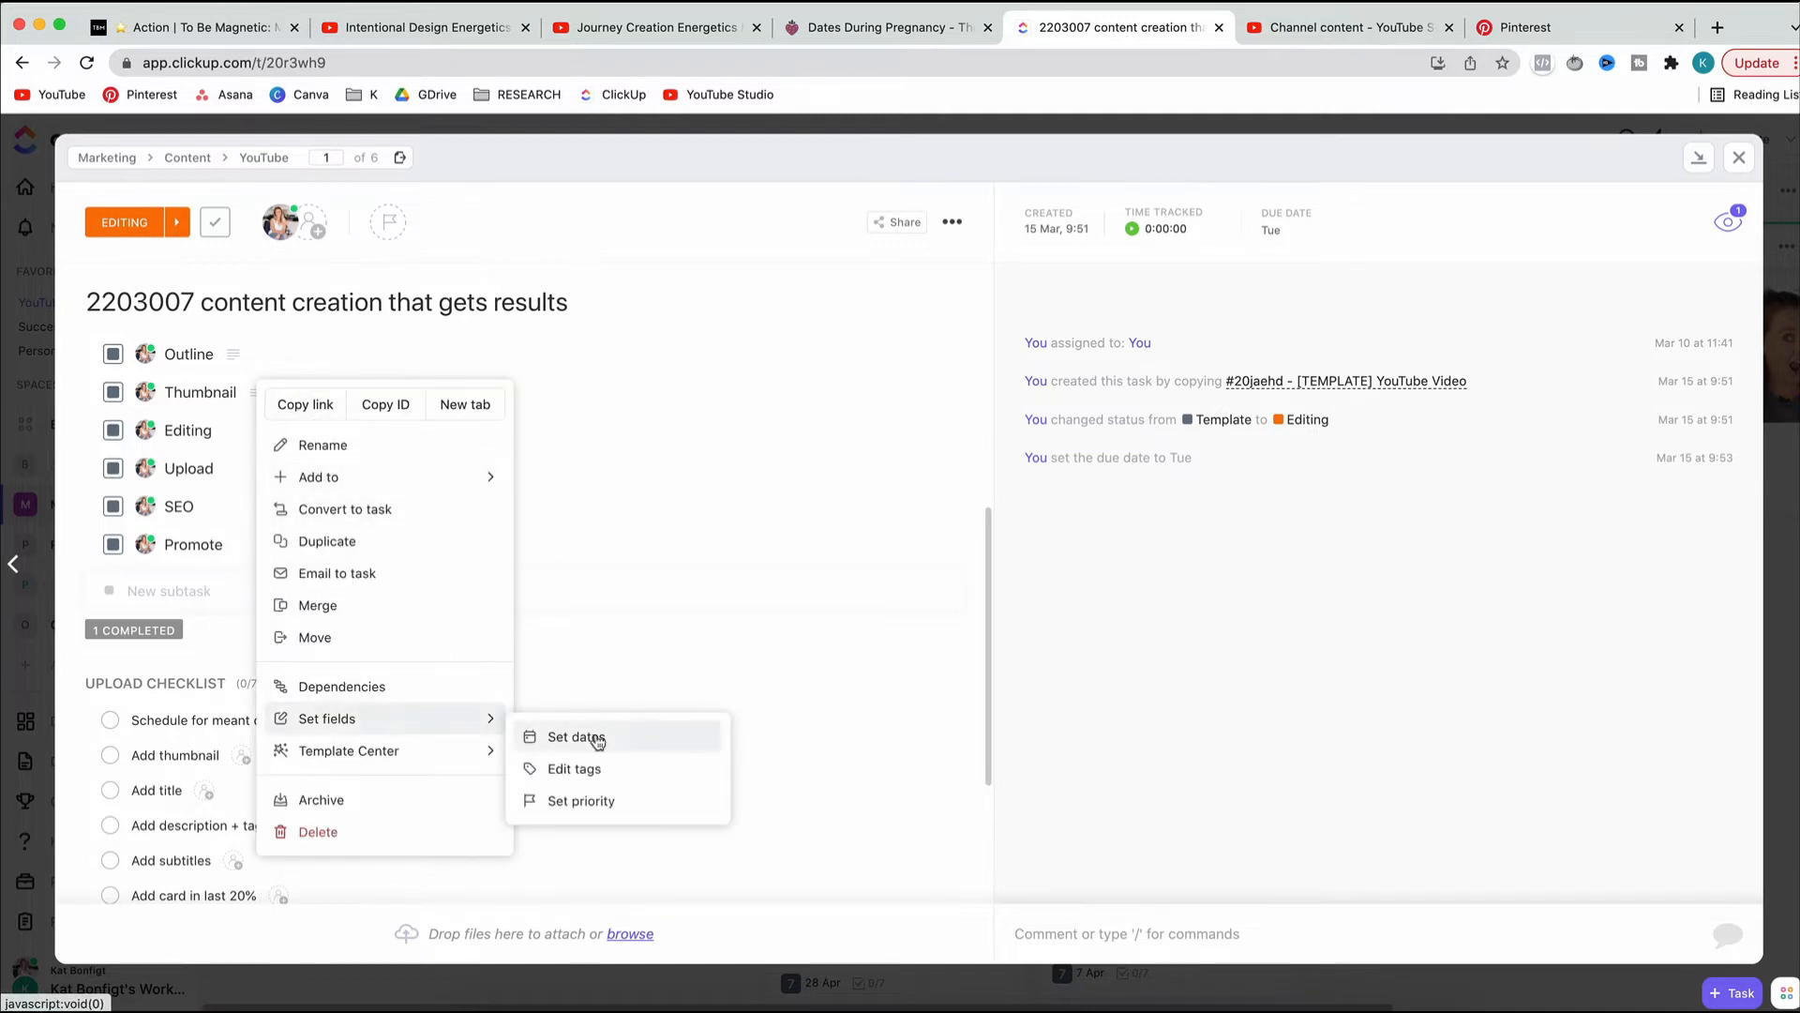
left_click(587, 735)
left_click(316, 311)
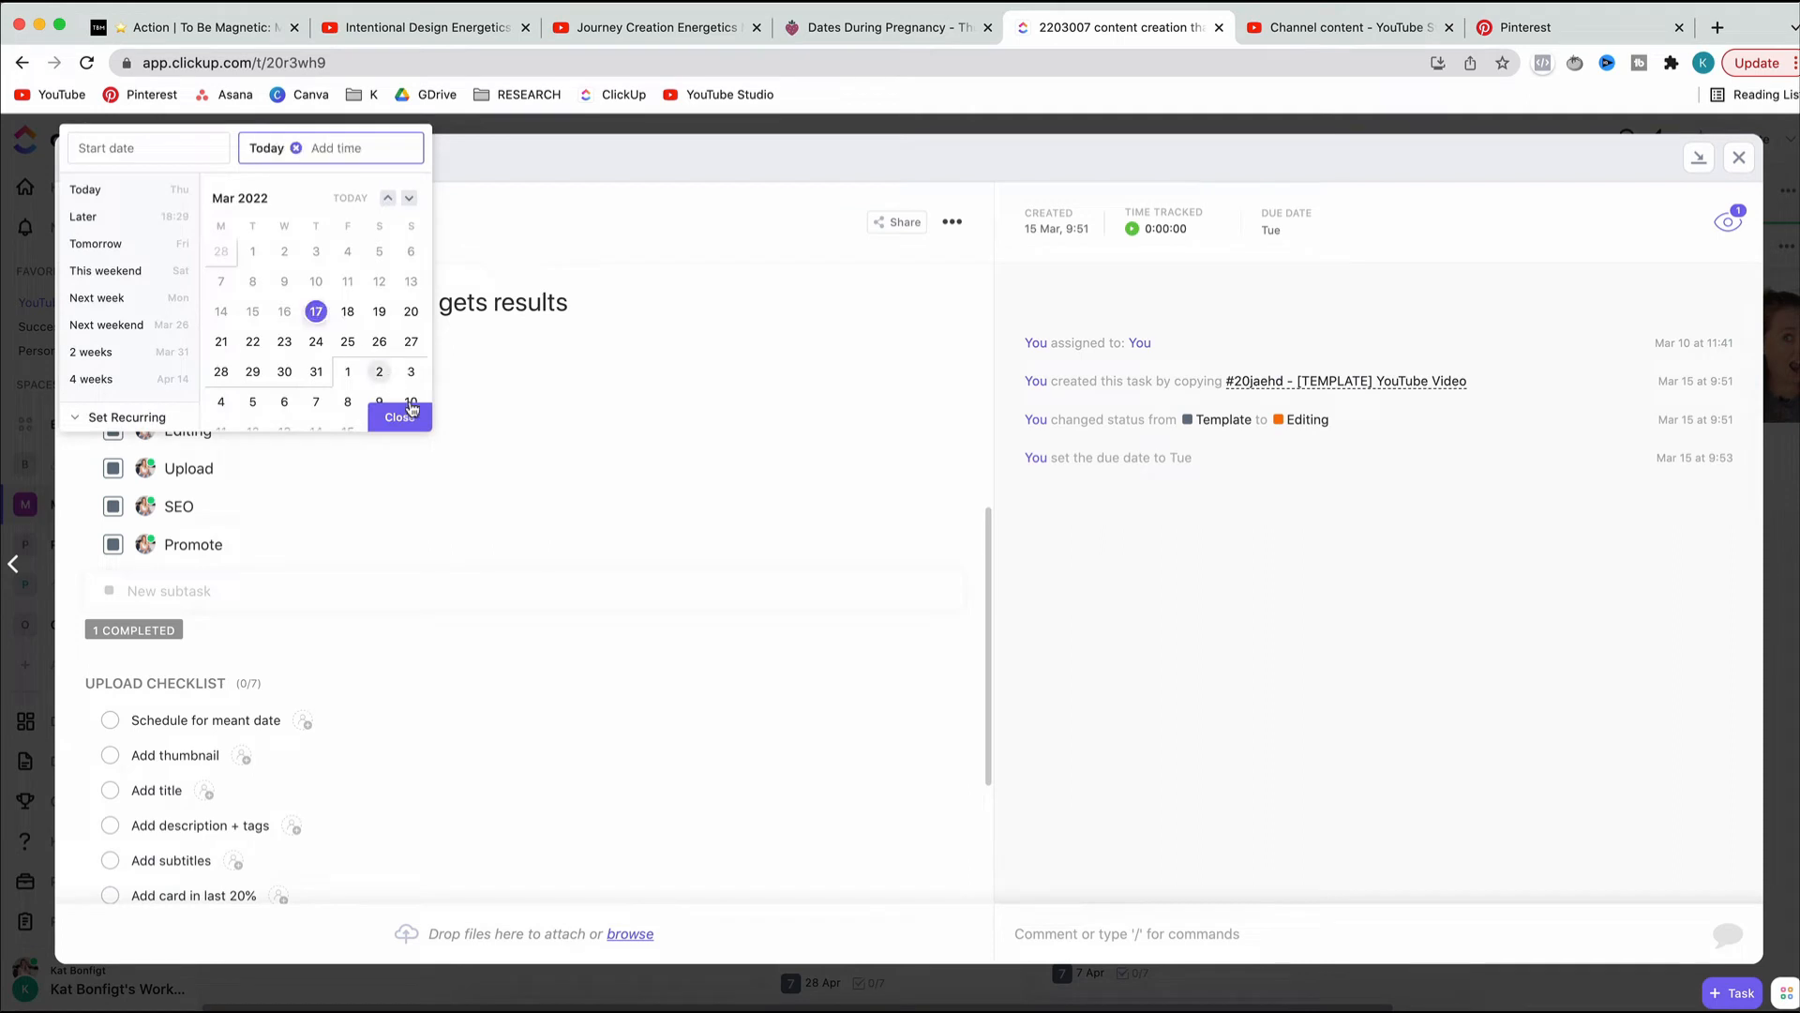
left_click(399, 416)
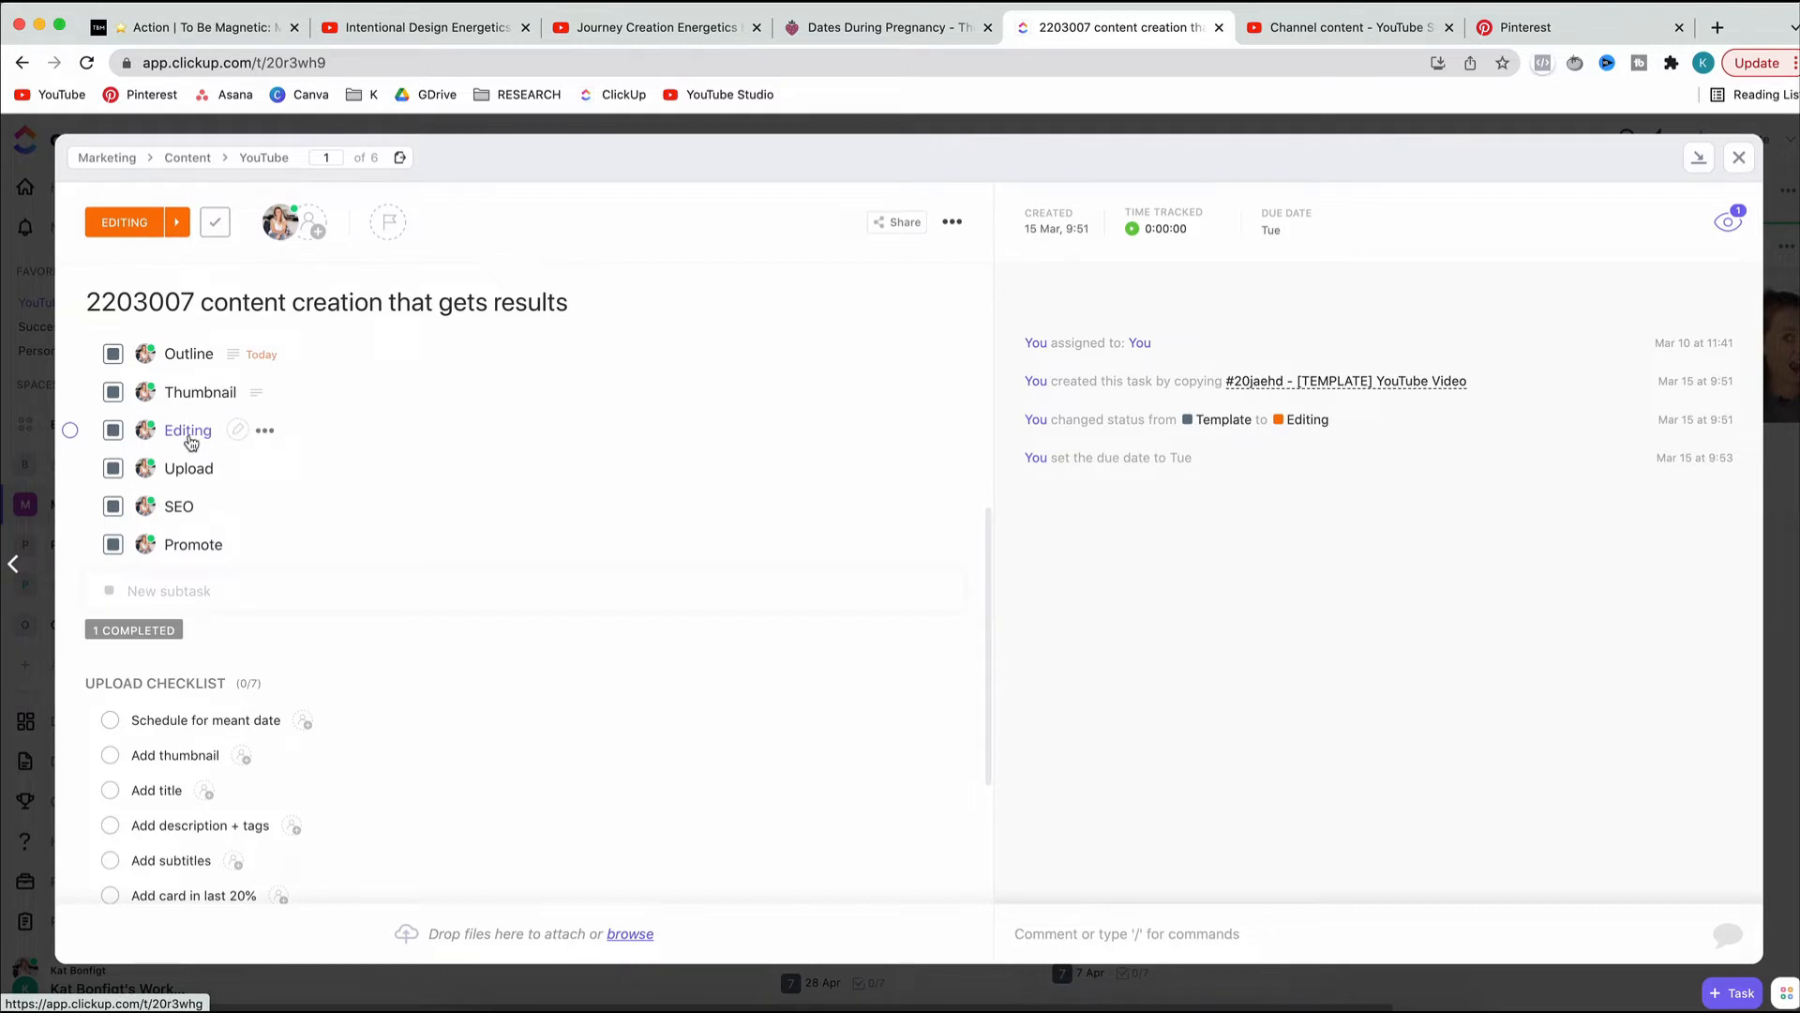
Look over the upload checklist and move the task "2203007 content creation that gets results" to the SEO status
scroll(385, 747, "down", 3)
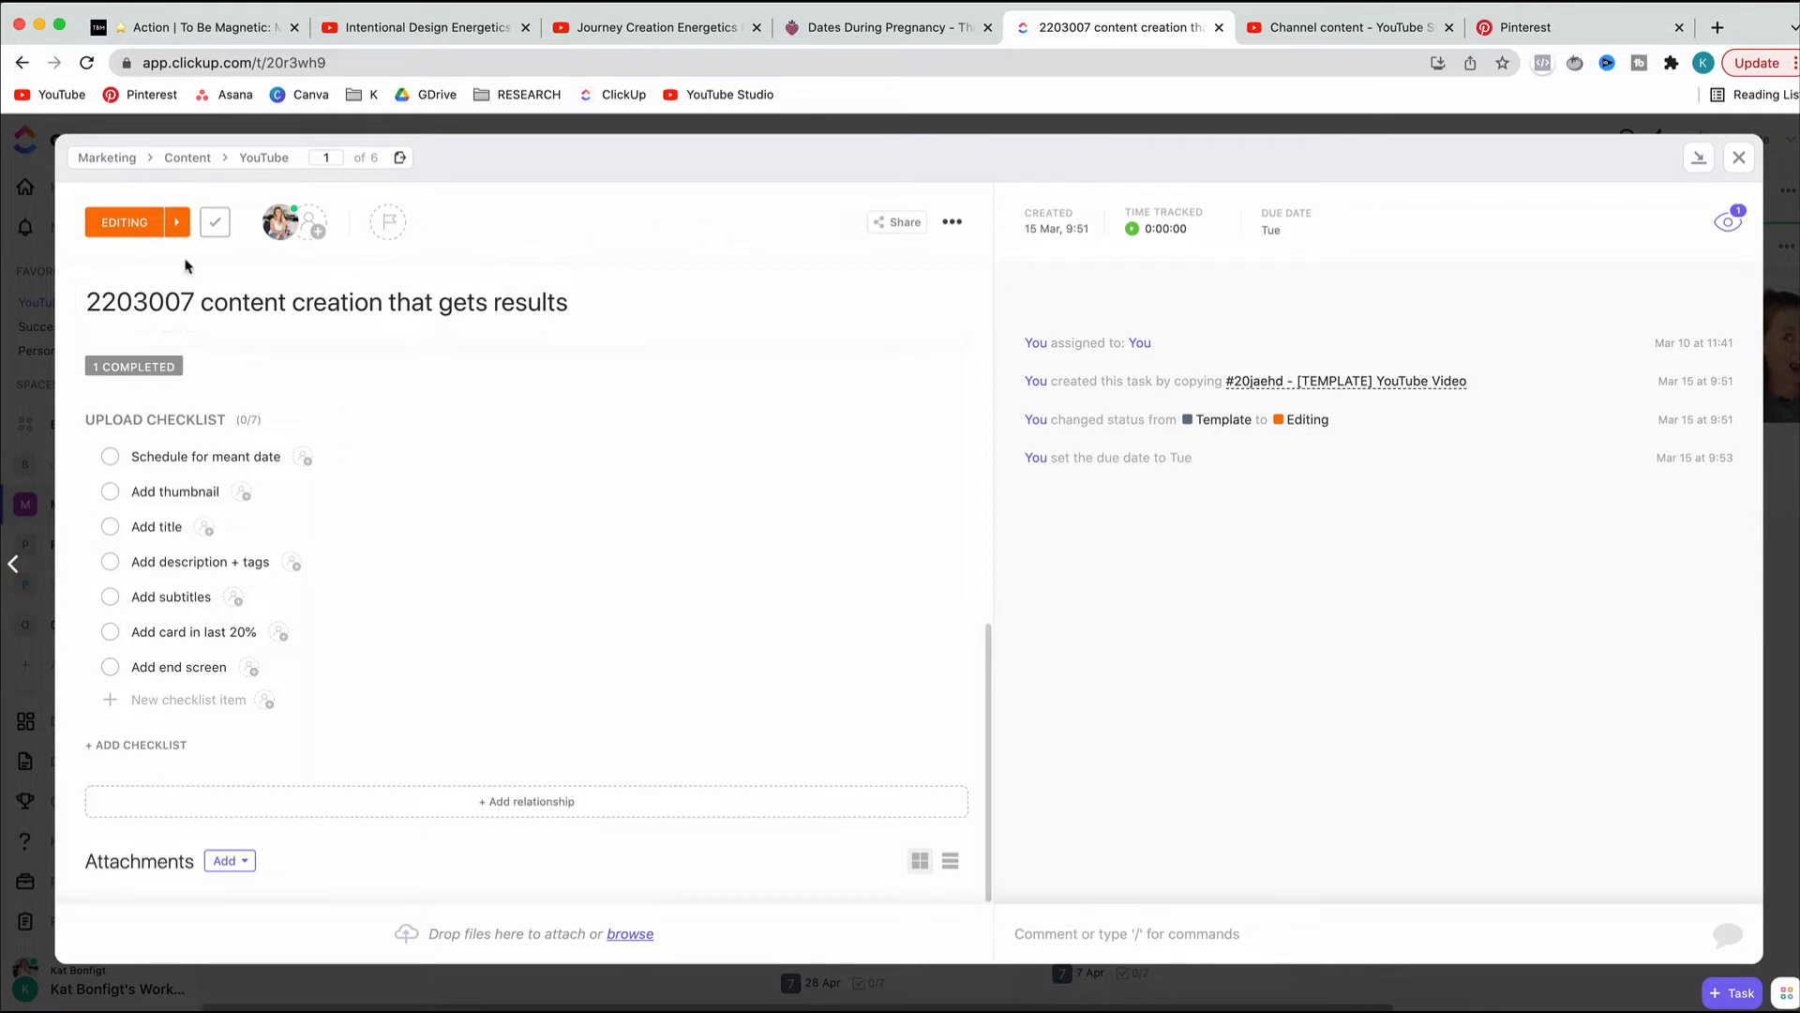
left_click(174, 225)
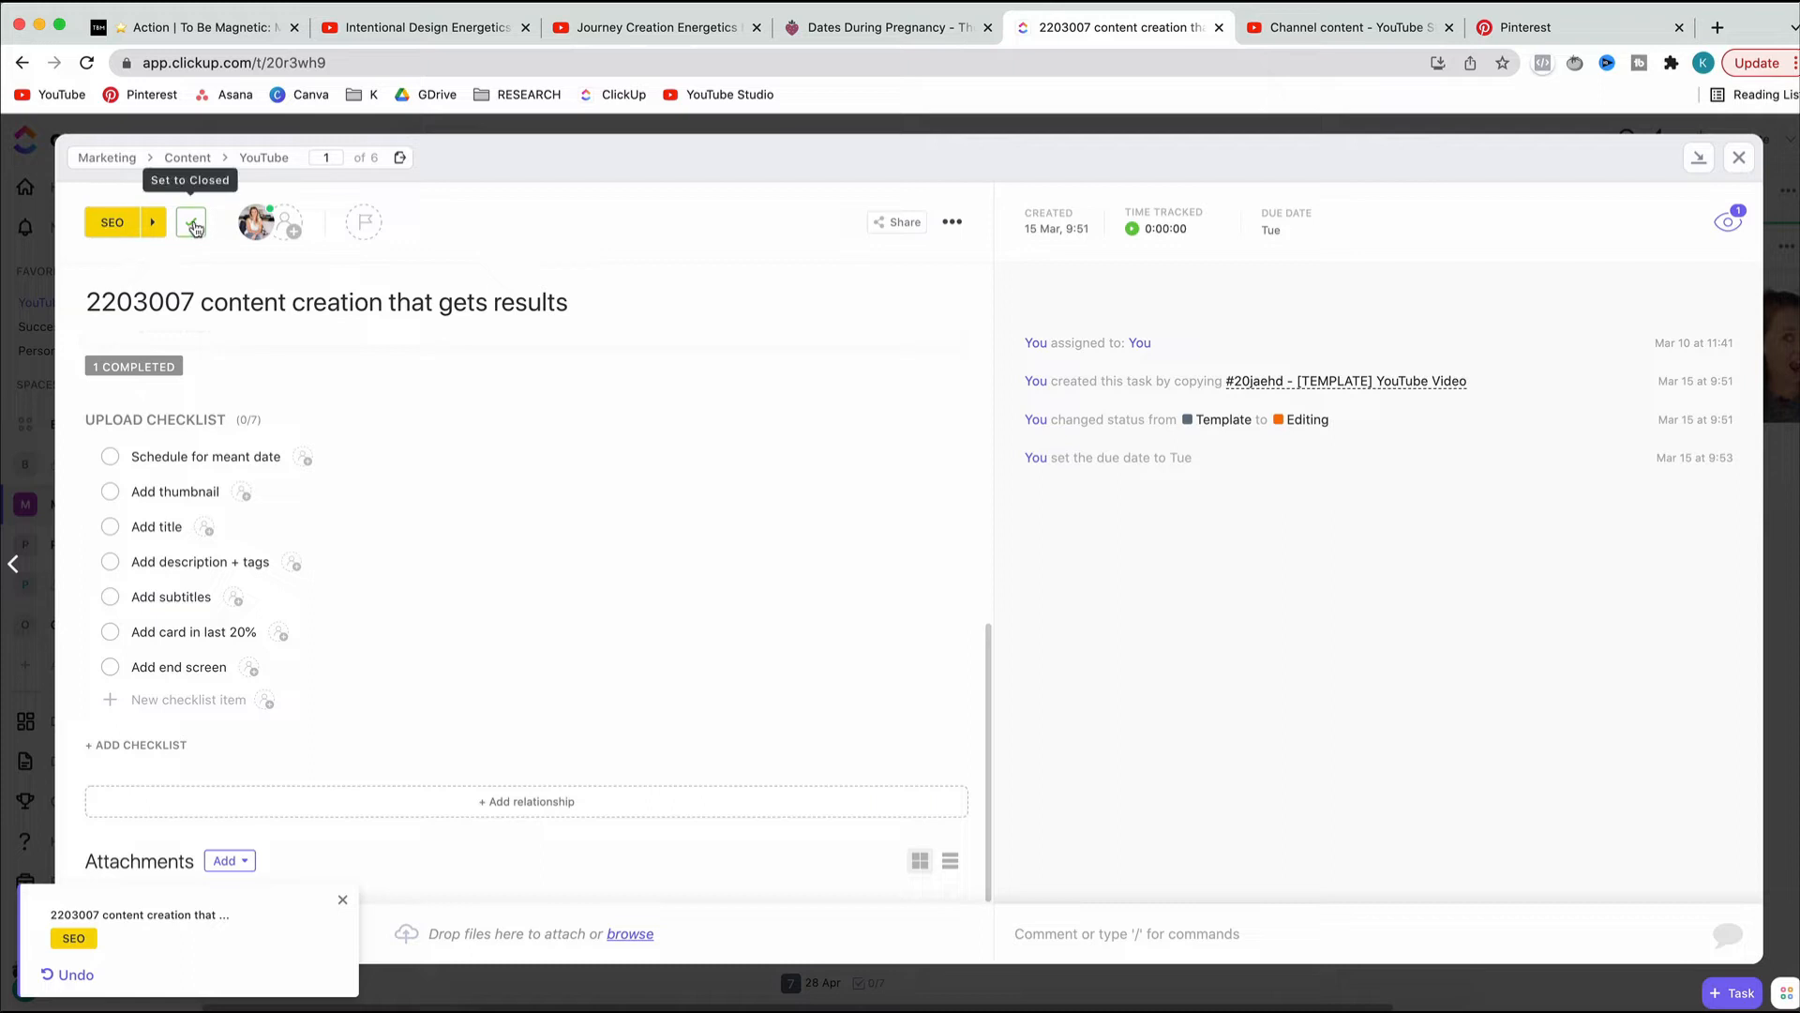
left_click(192, 225)
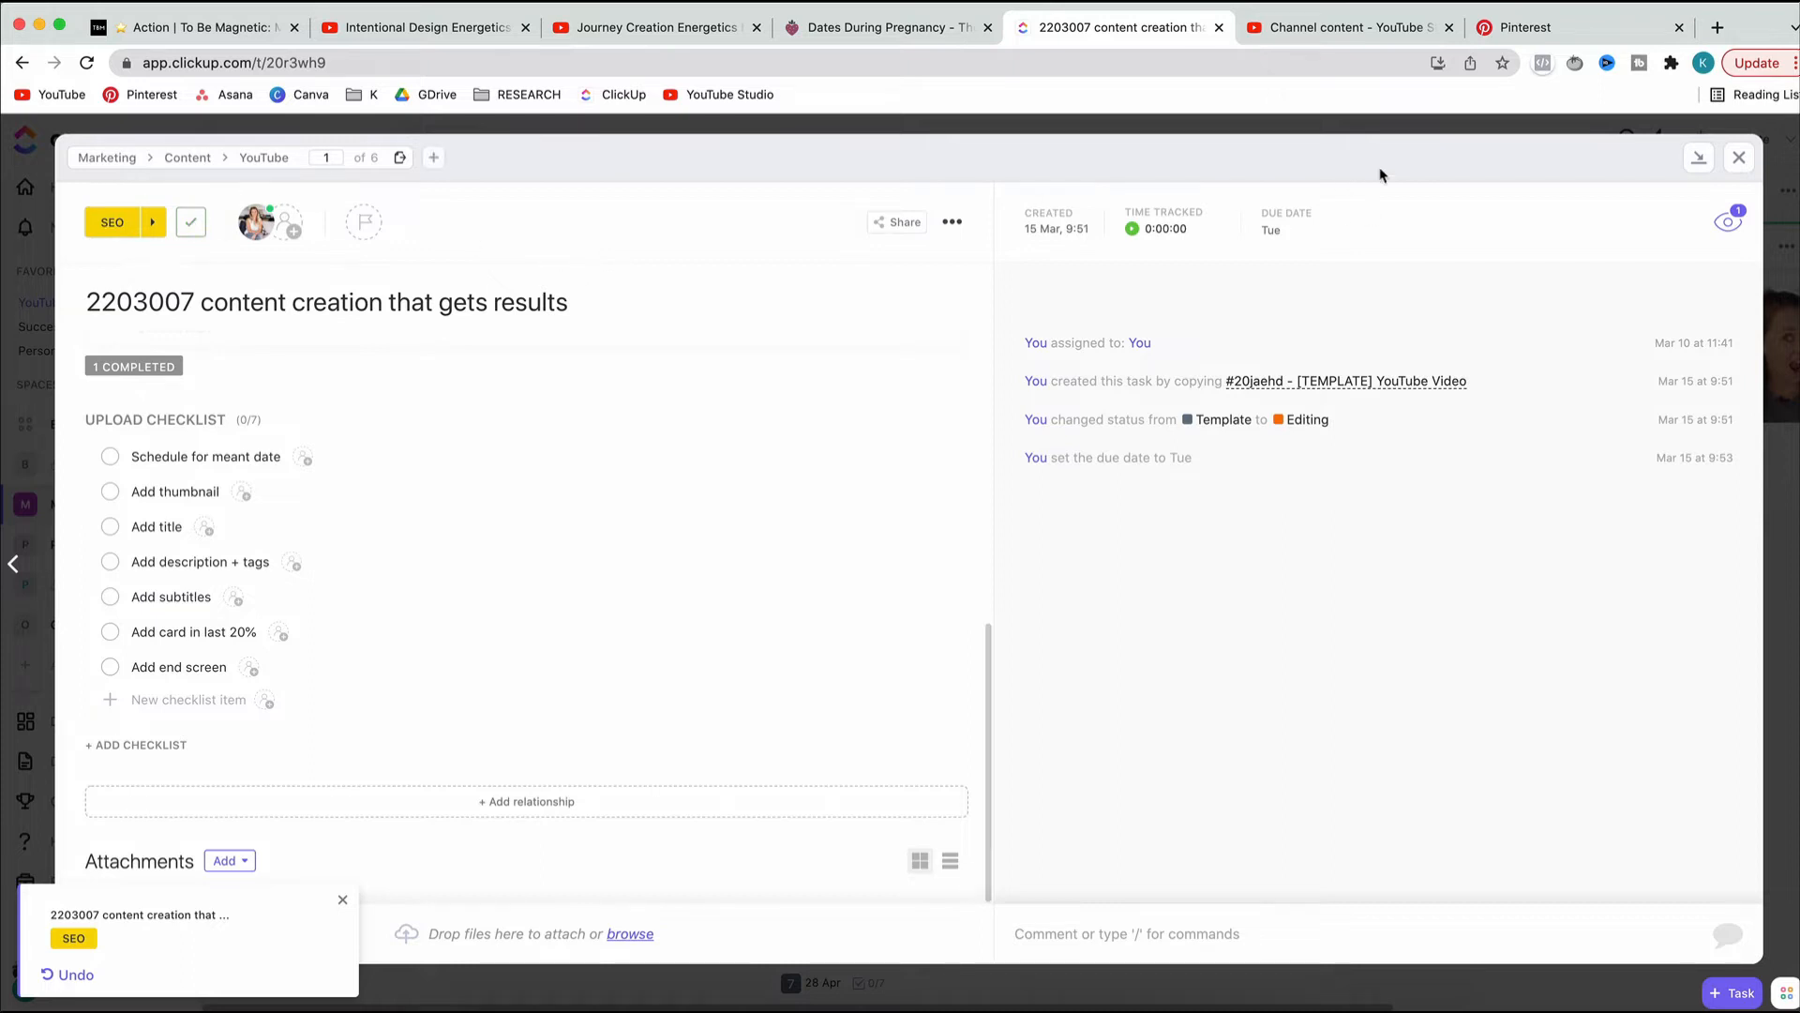
Look at the comment options in the task "2203008 what guarantees success", close it, and view the YouTube list's calendar
left_click(1123, 934)
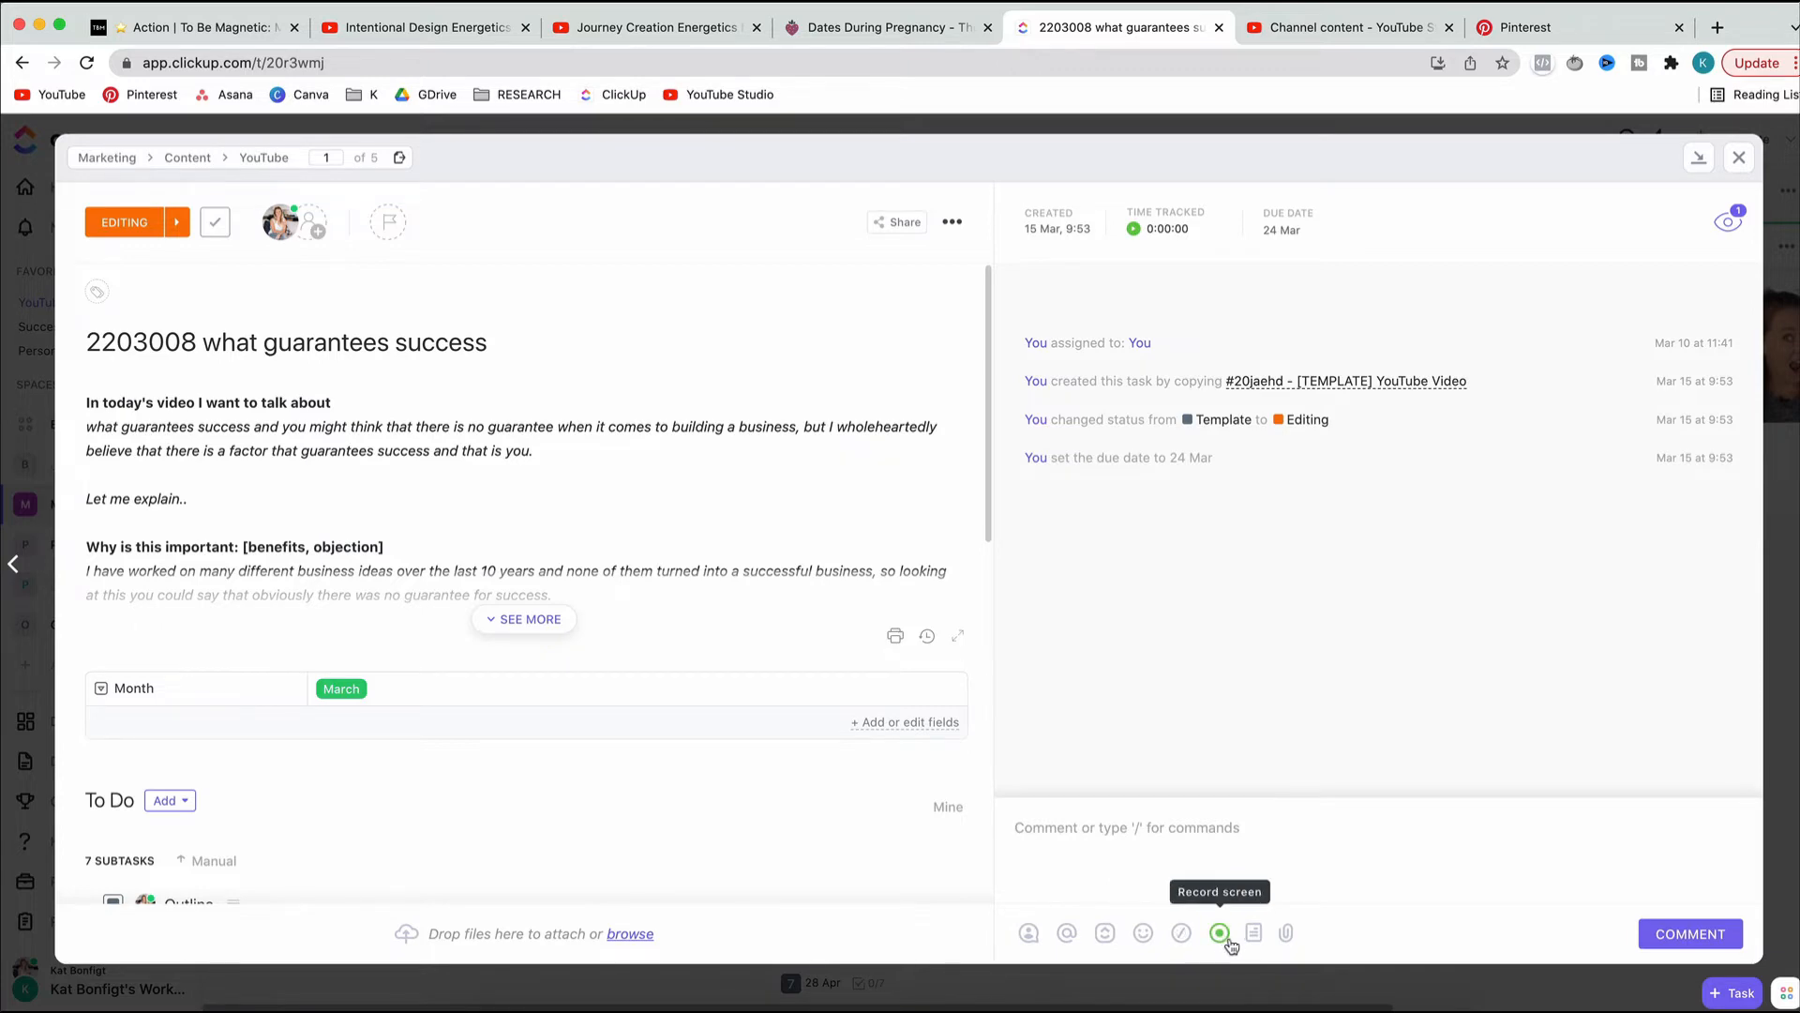
key("Escape")
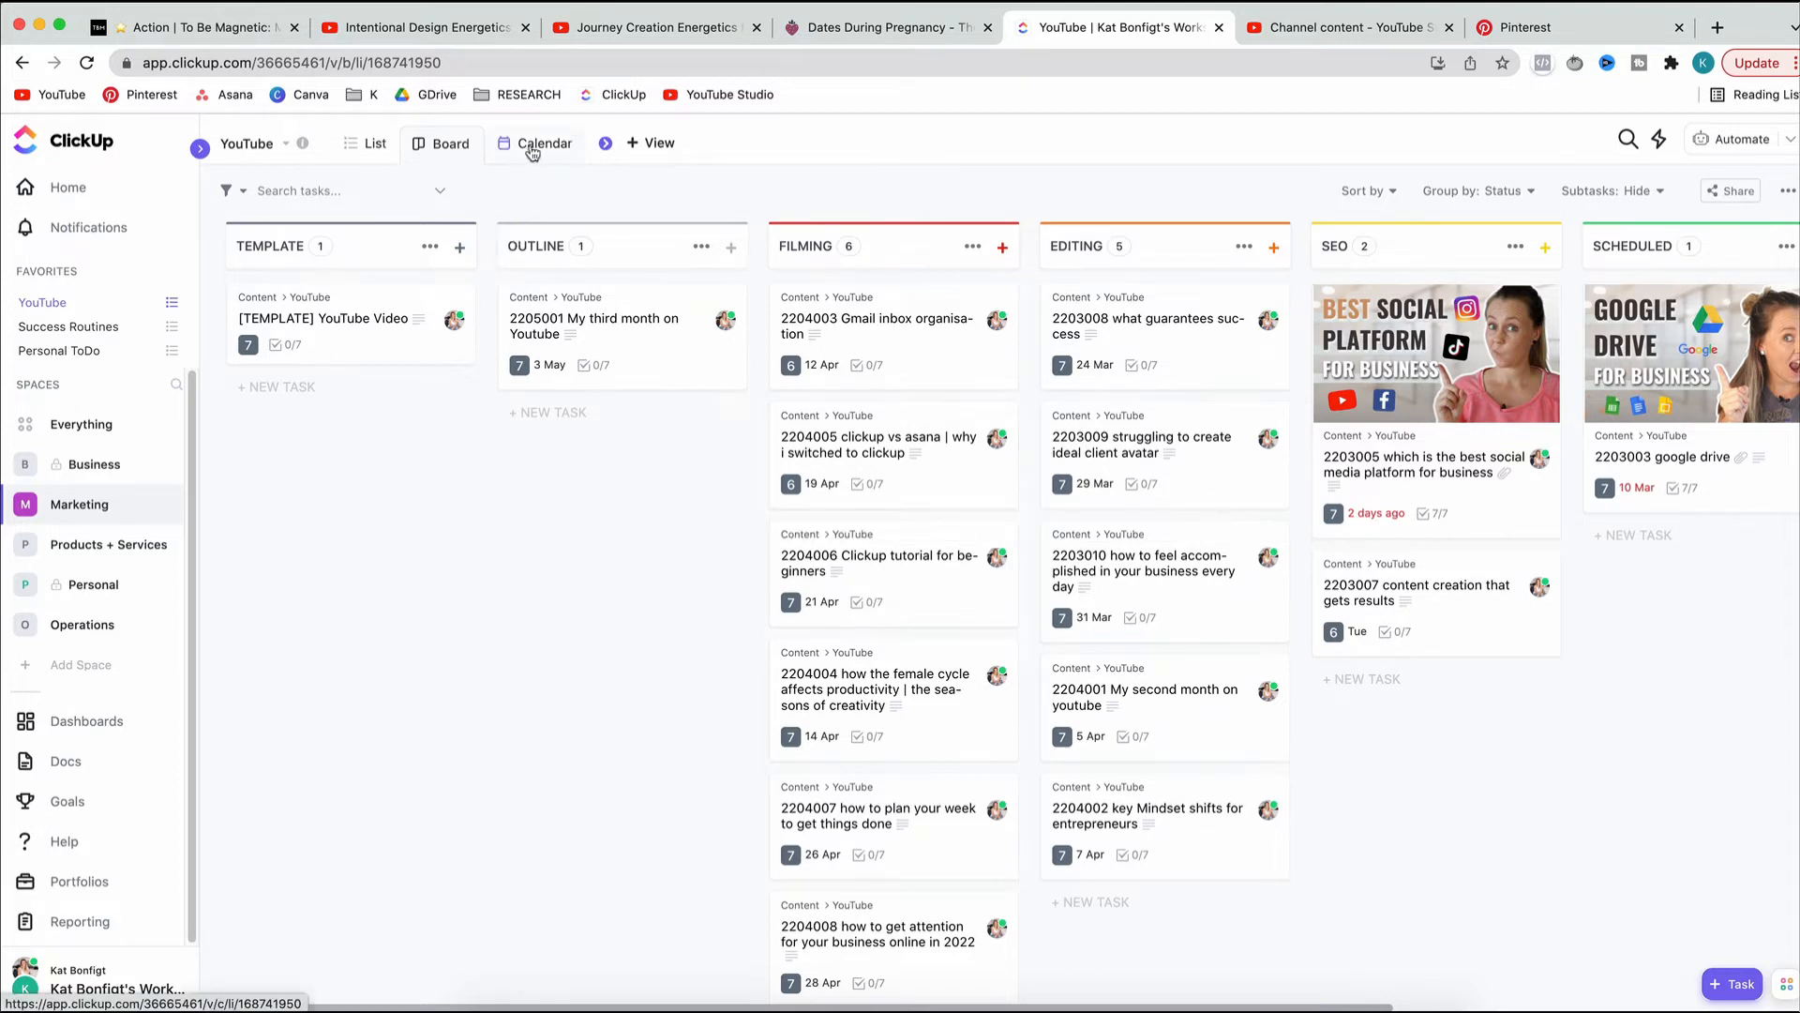
left_click(531, 148)
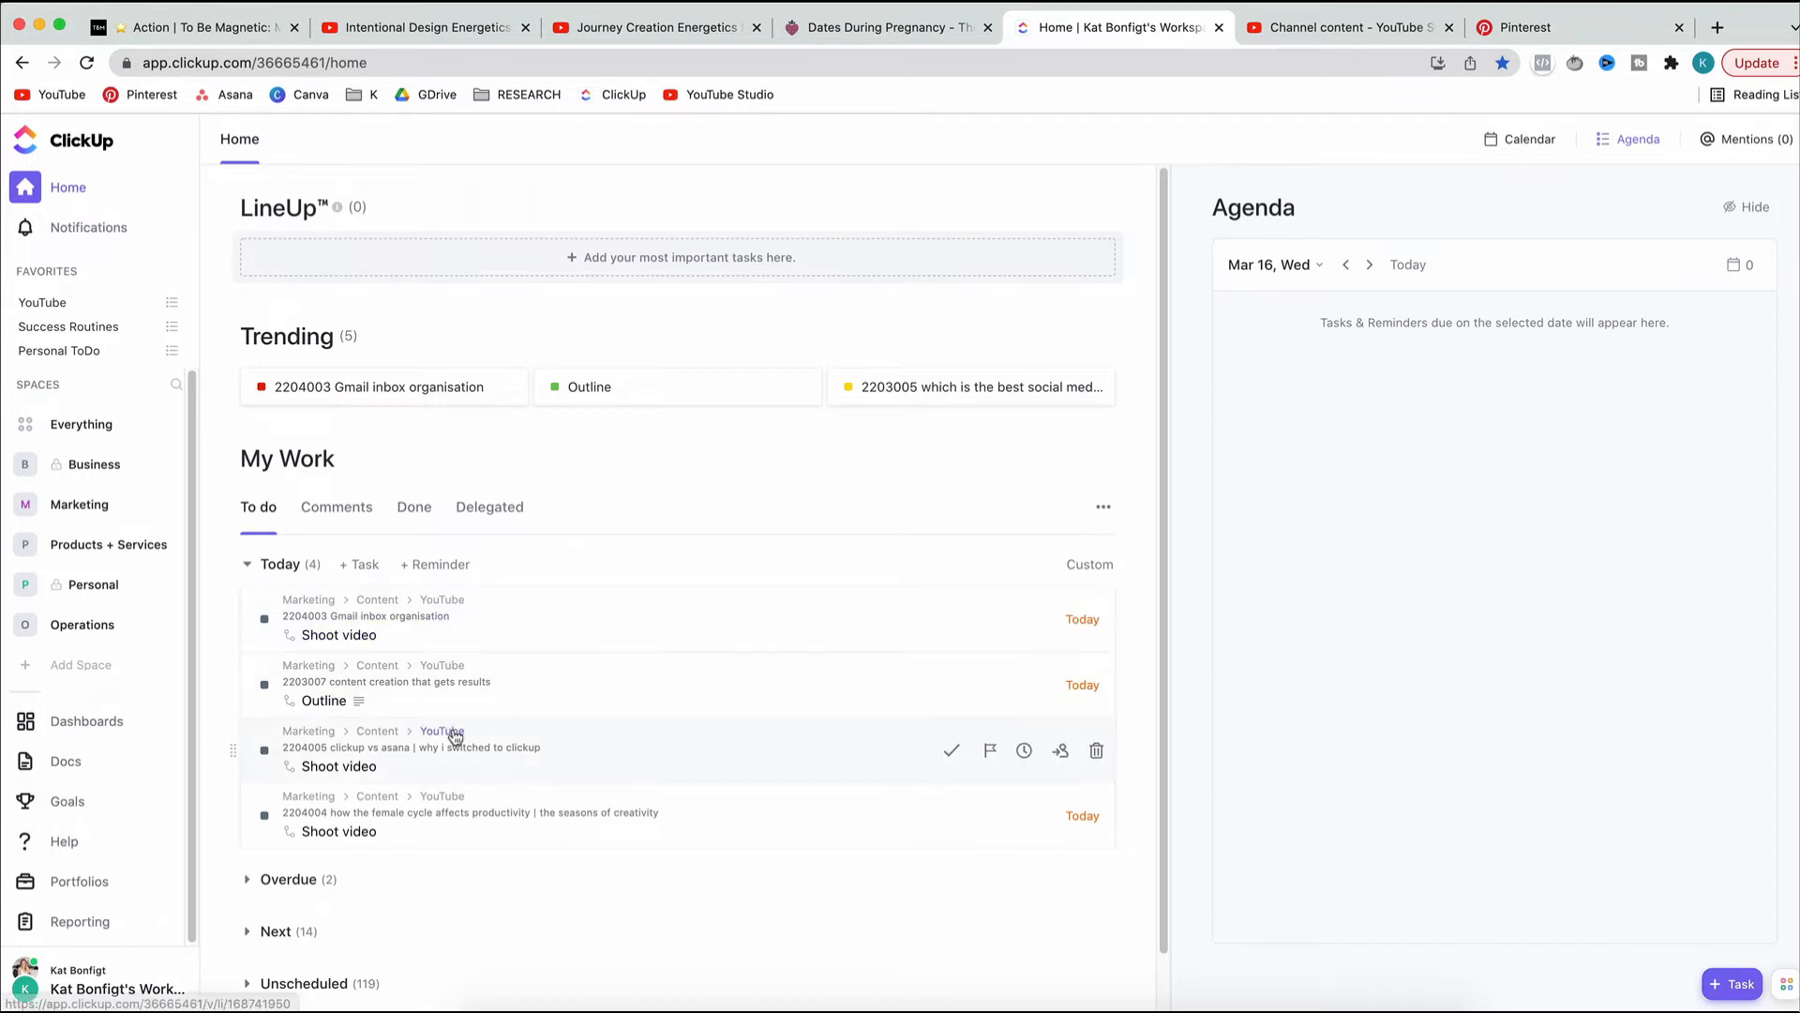
Look over the work due on the Home page and compare today's schedule in the agenda and calendar displays
scroll(453, 734, "down", 1)
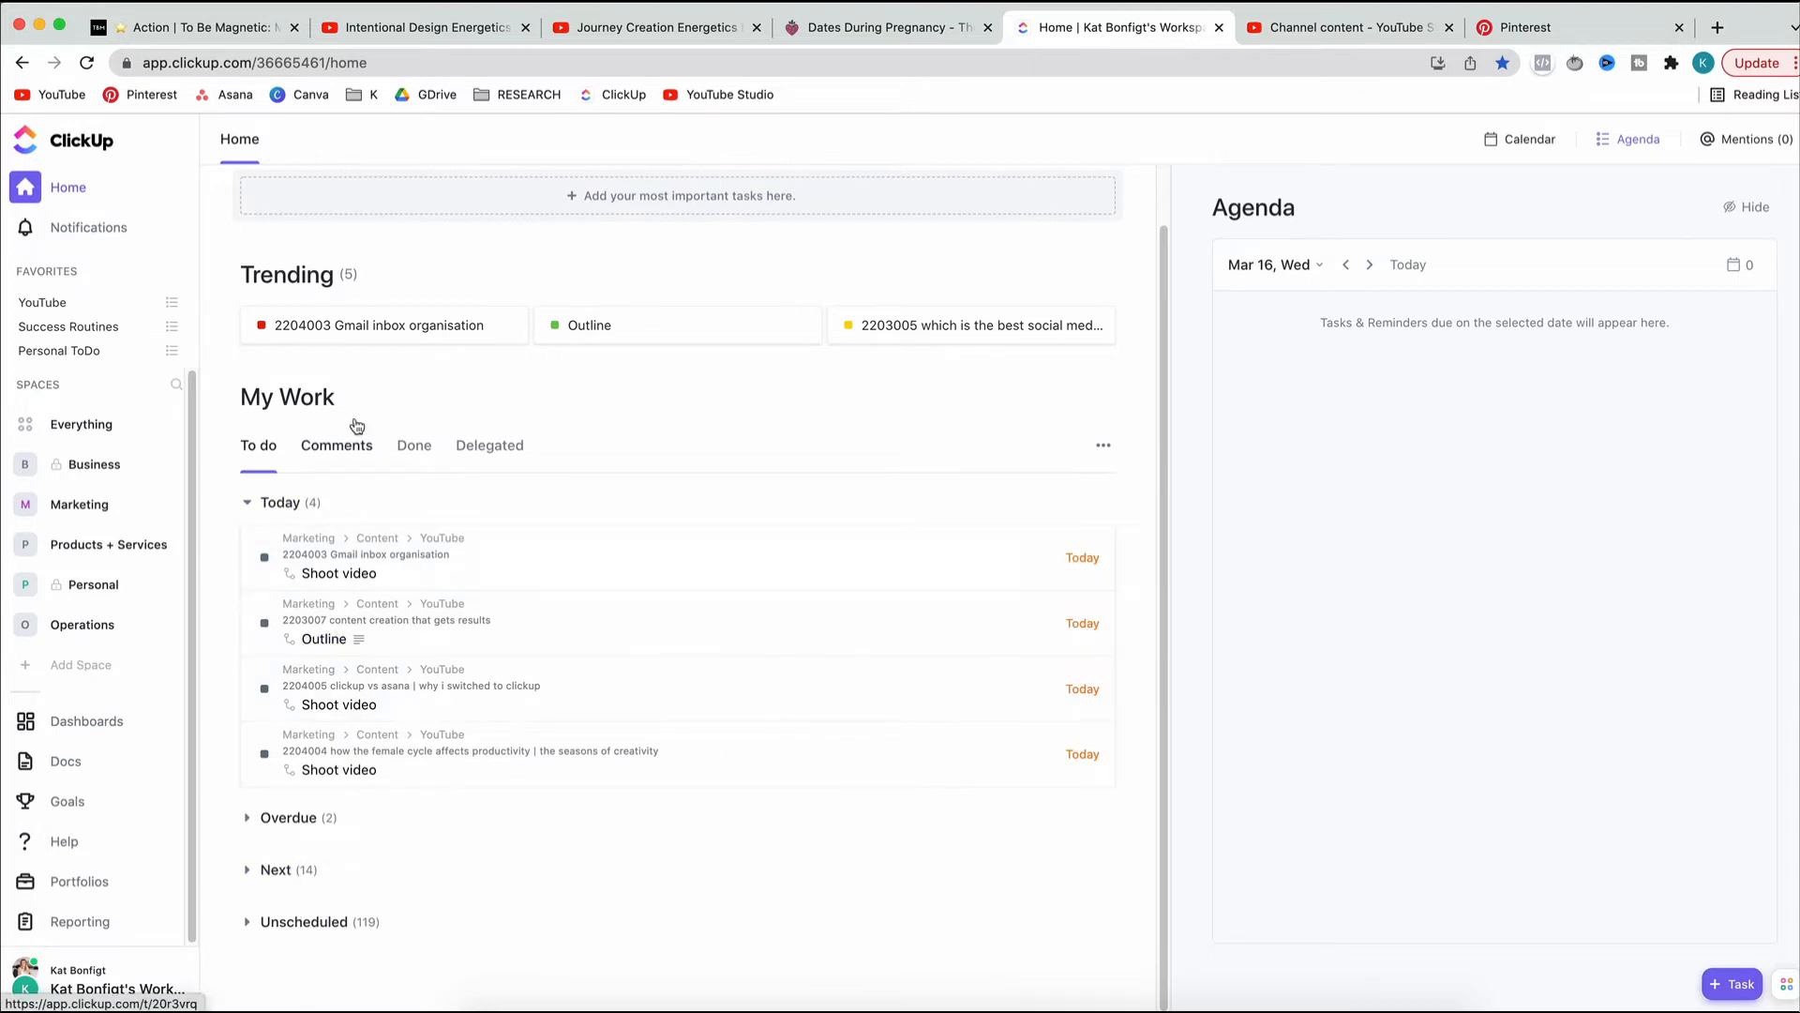
left_click(1420, 270)
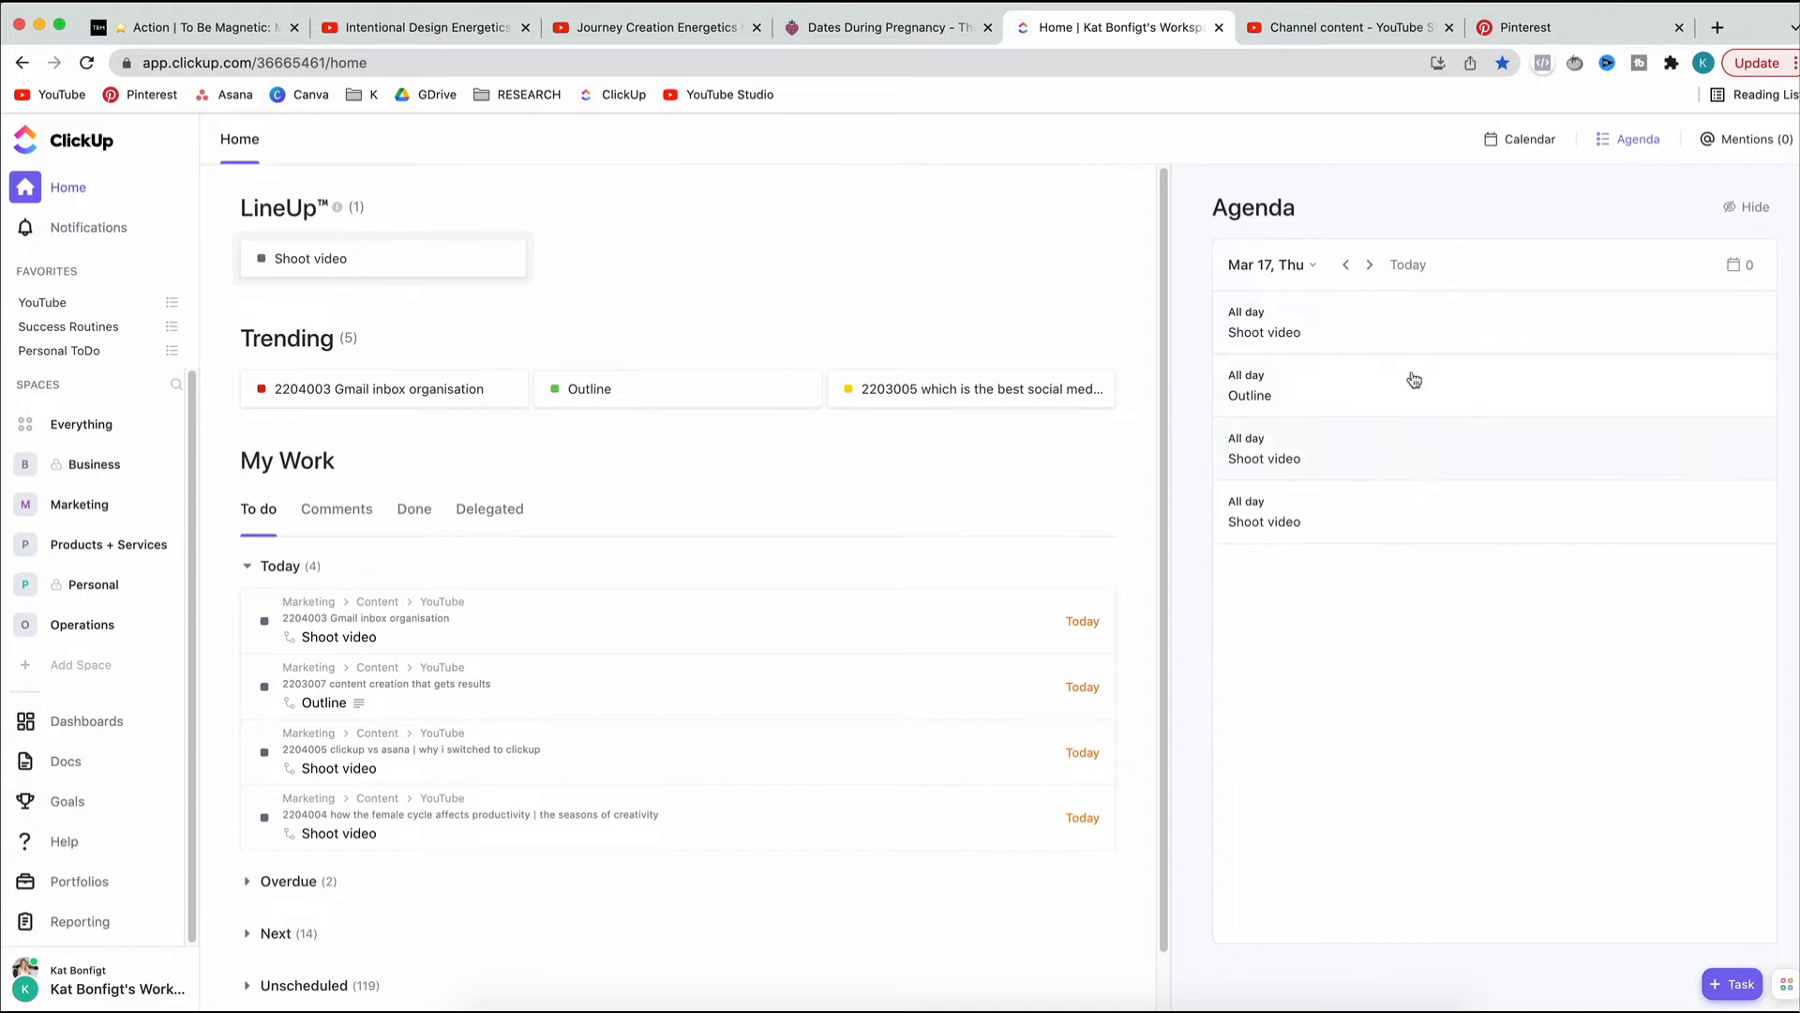
left_click(1536, 158)
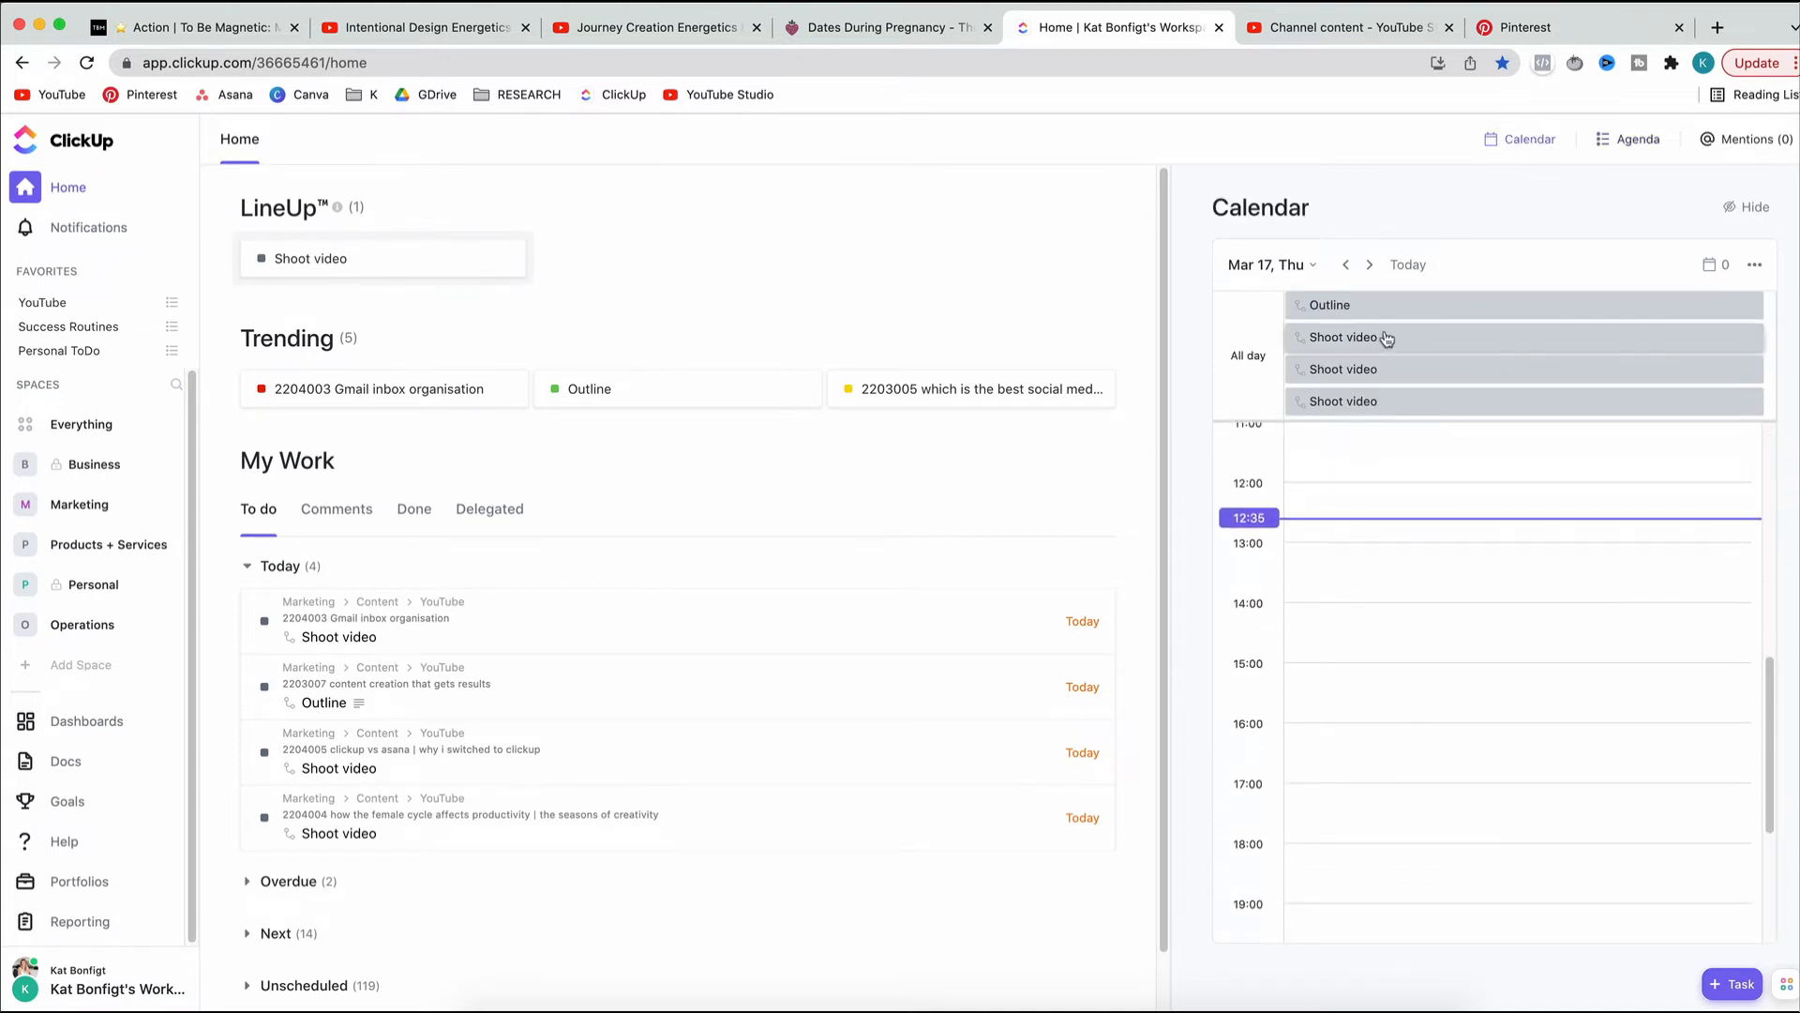
left_click(1627, 139)
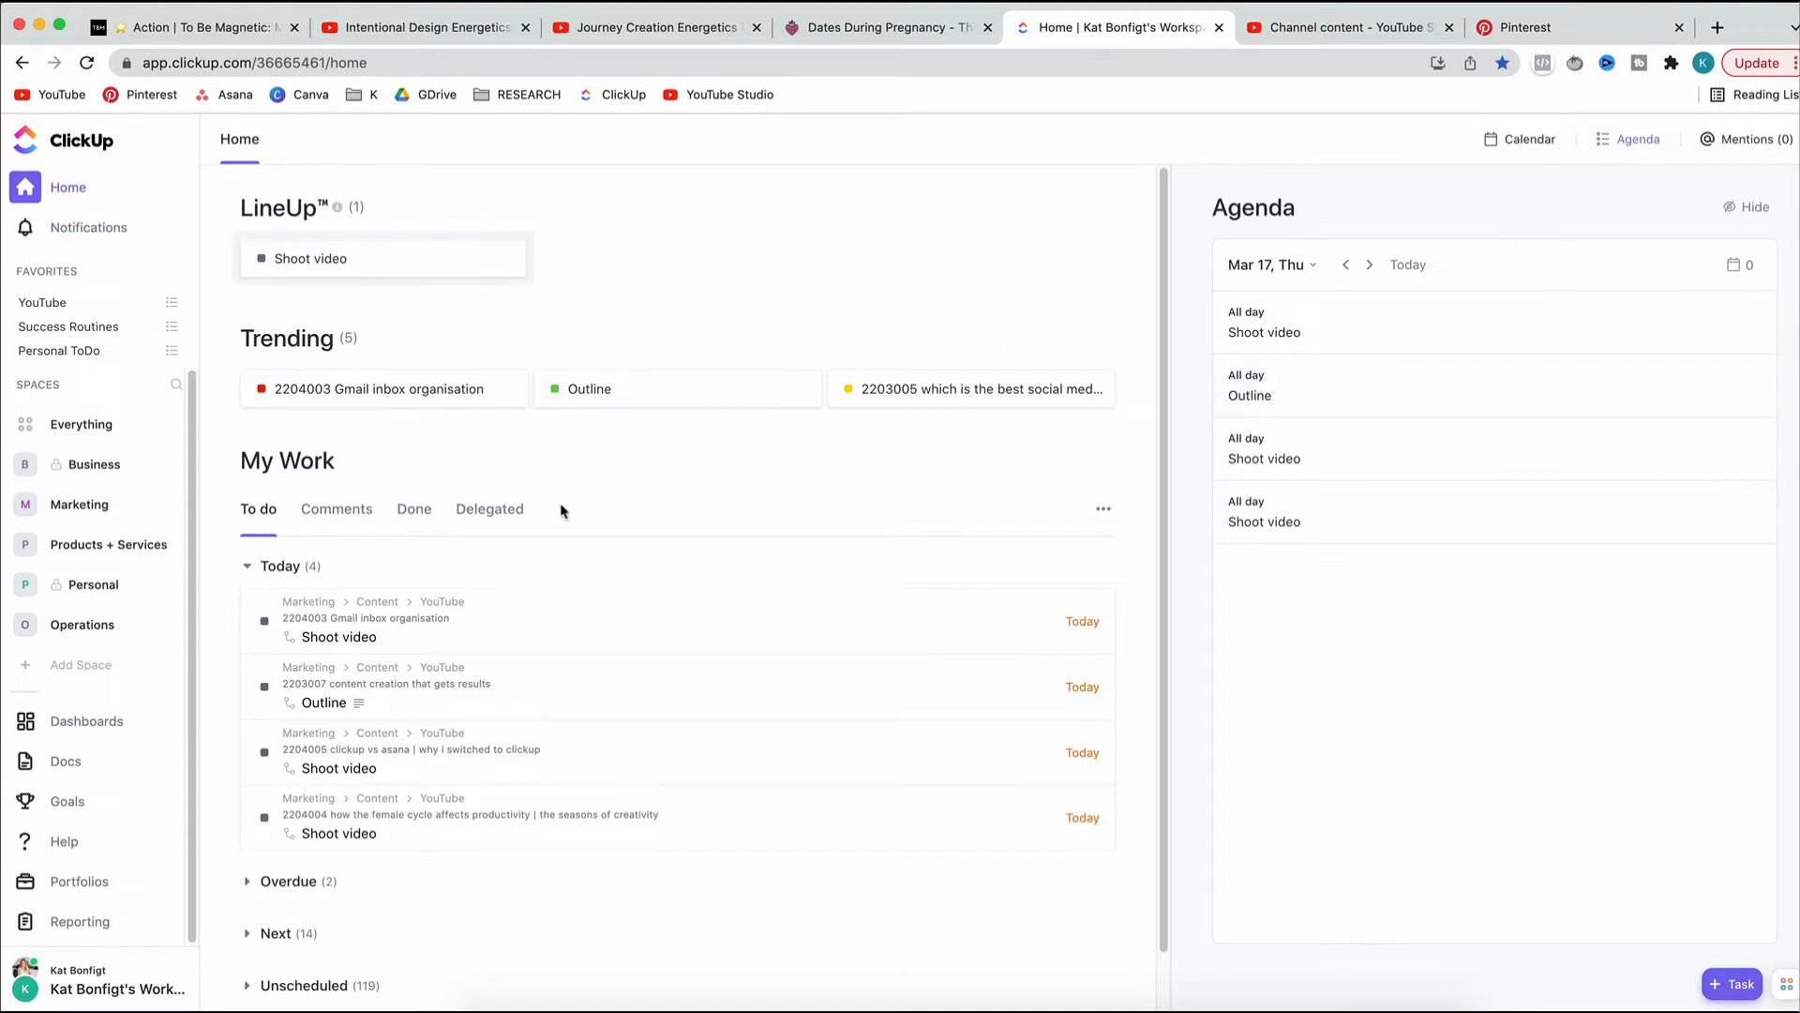
Look over the completed work on the Home page, the notifications and the Docs area
left_click(417, 510)
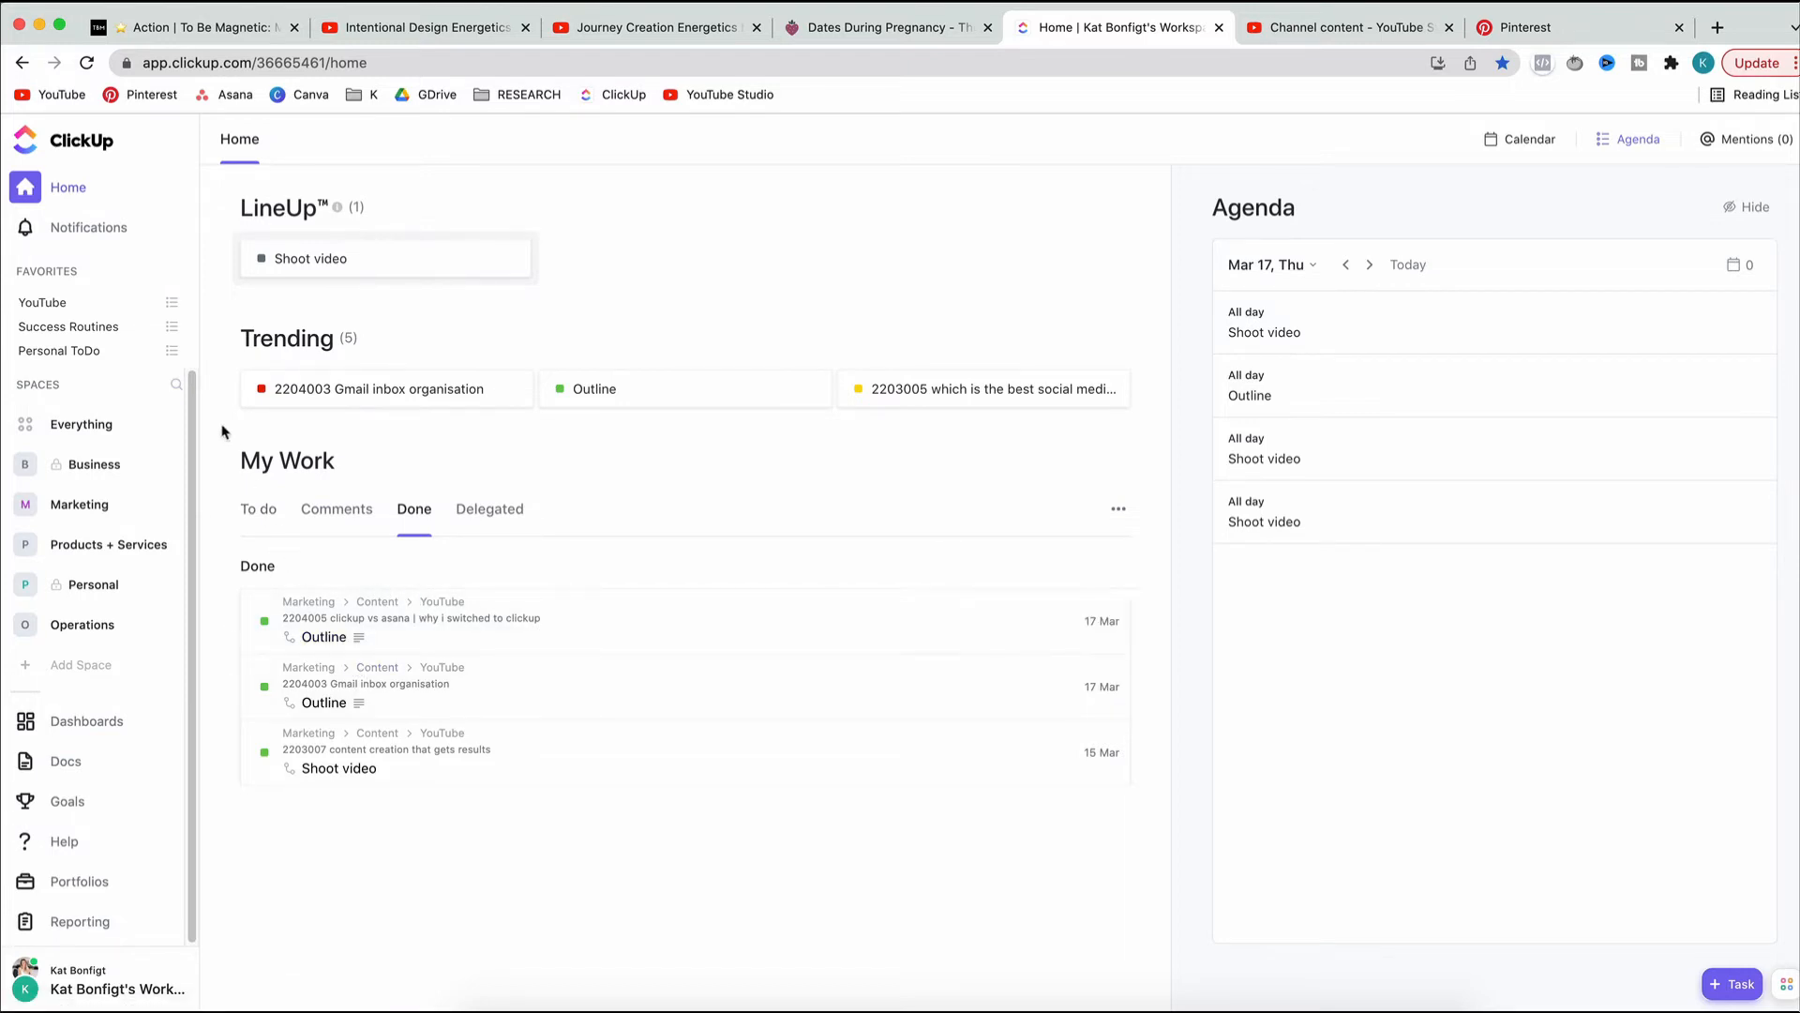
left_click(103, 228)
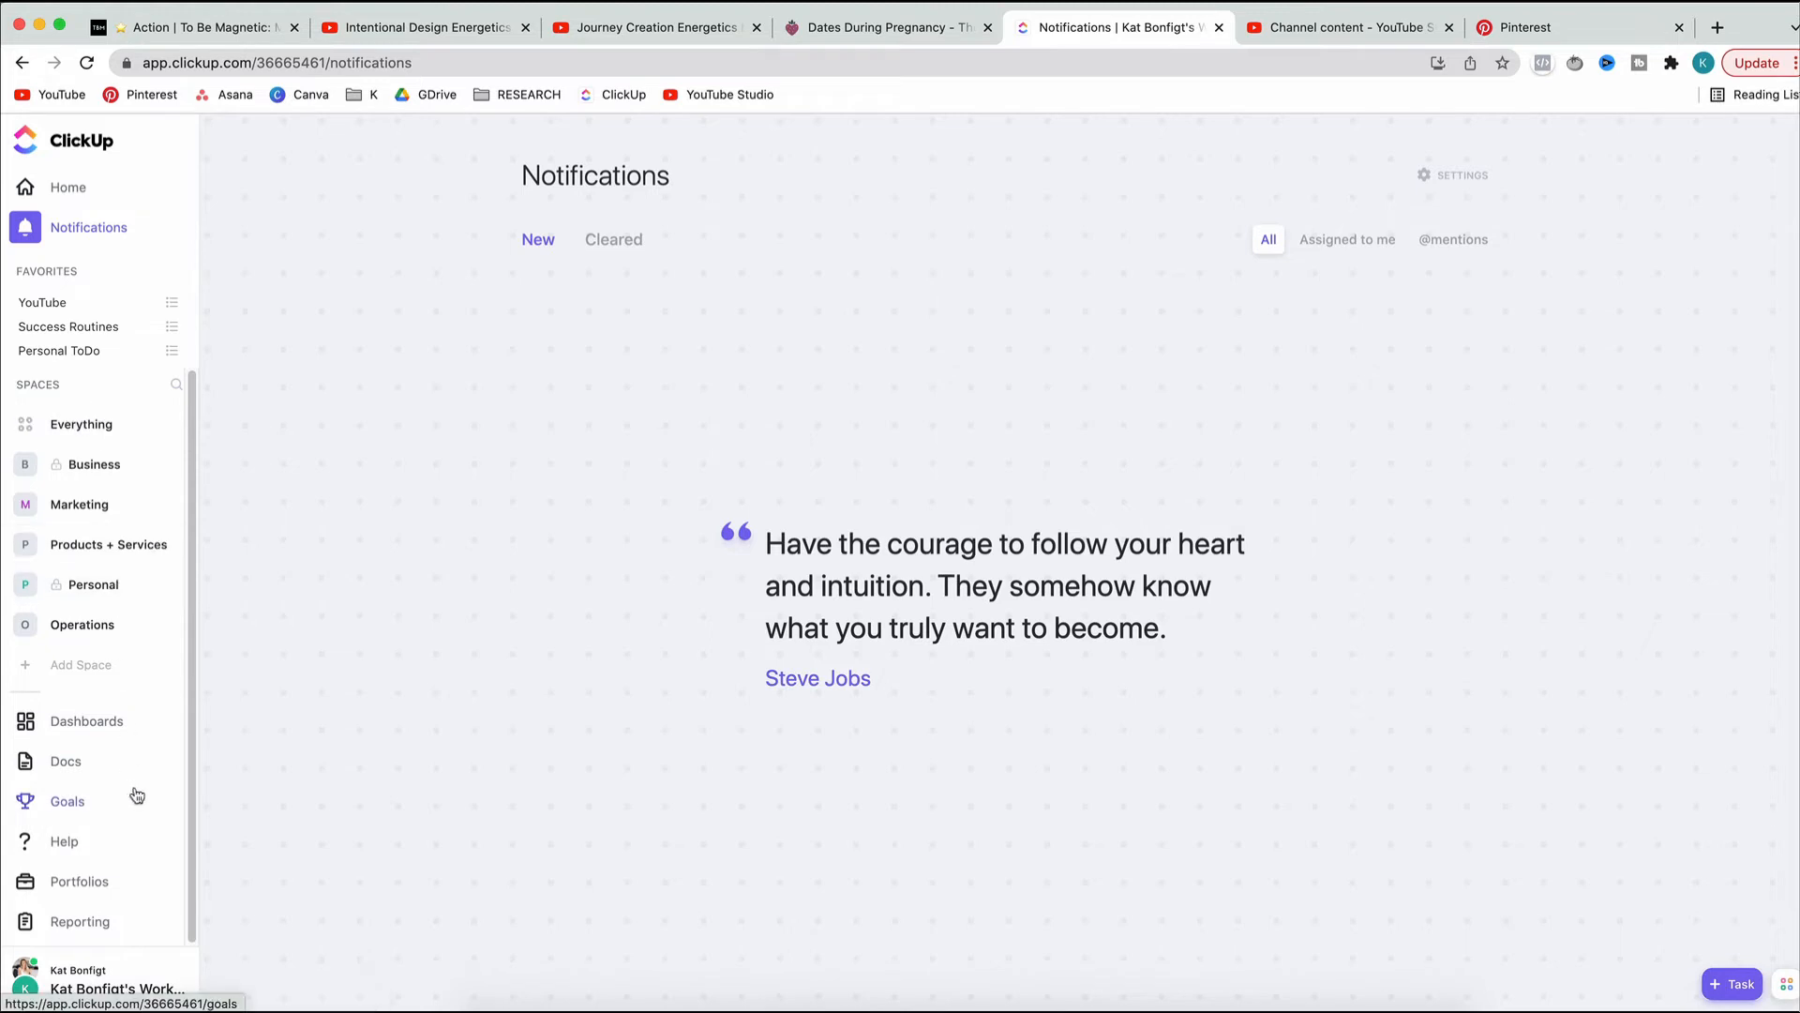
left_click(75, 768)
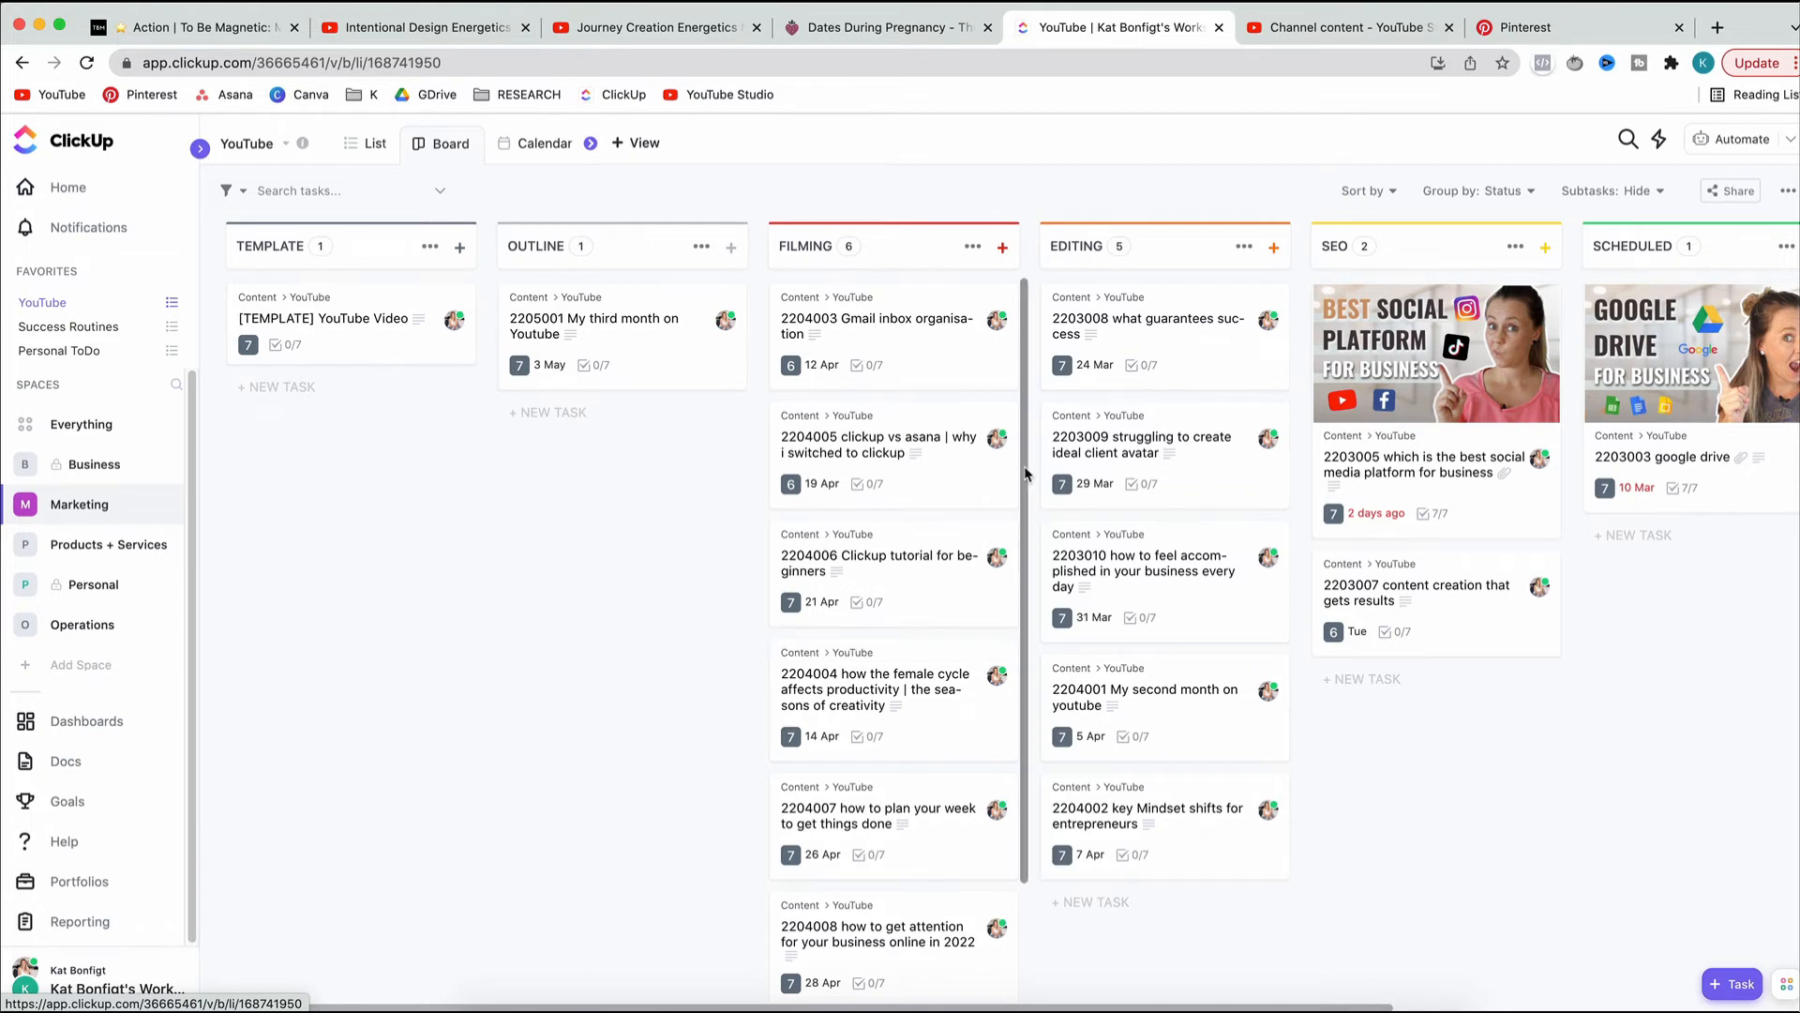
Open the [TEMPLATE] YouTube Video task from the board and read its Outline and Thumbnail subtasks
left_click(348, 339)
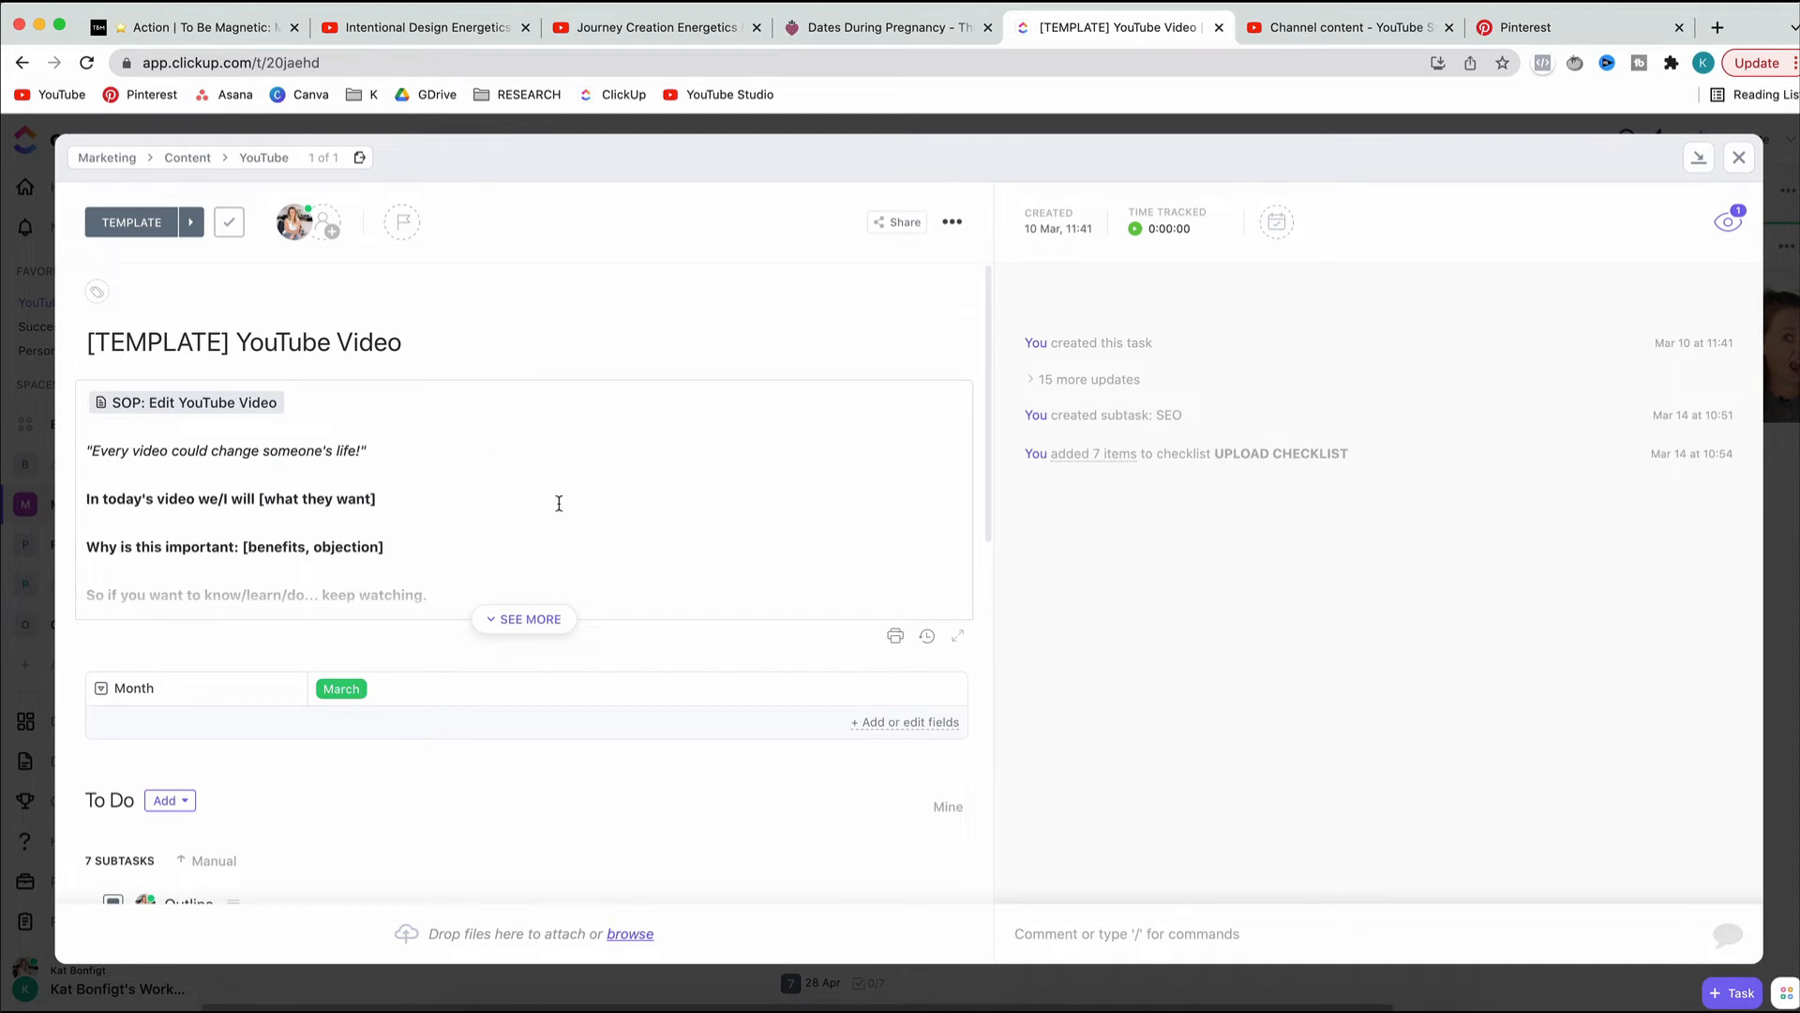
scroll(559, 504, "down", 5)
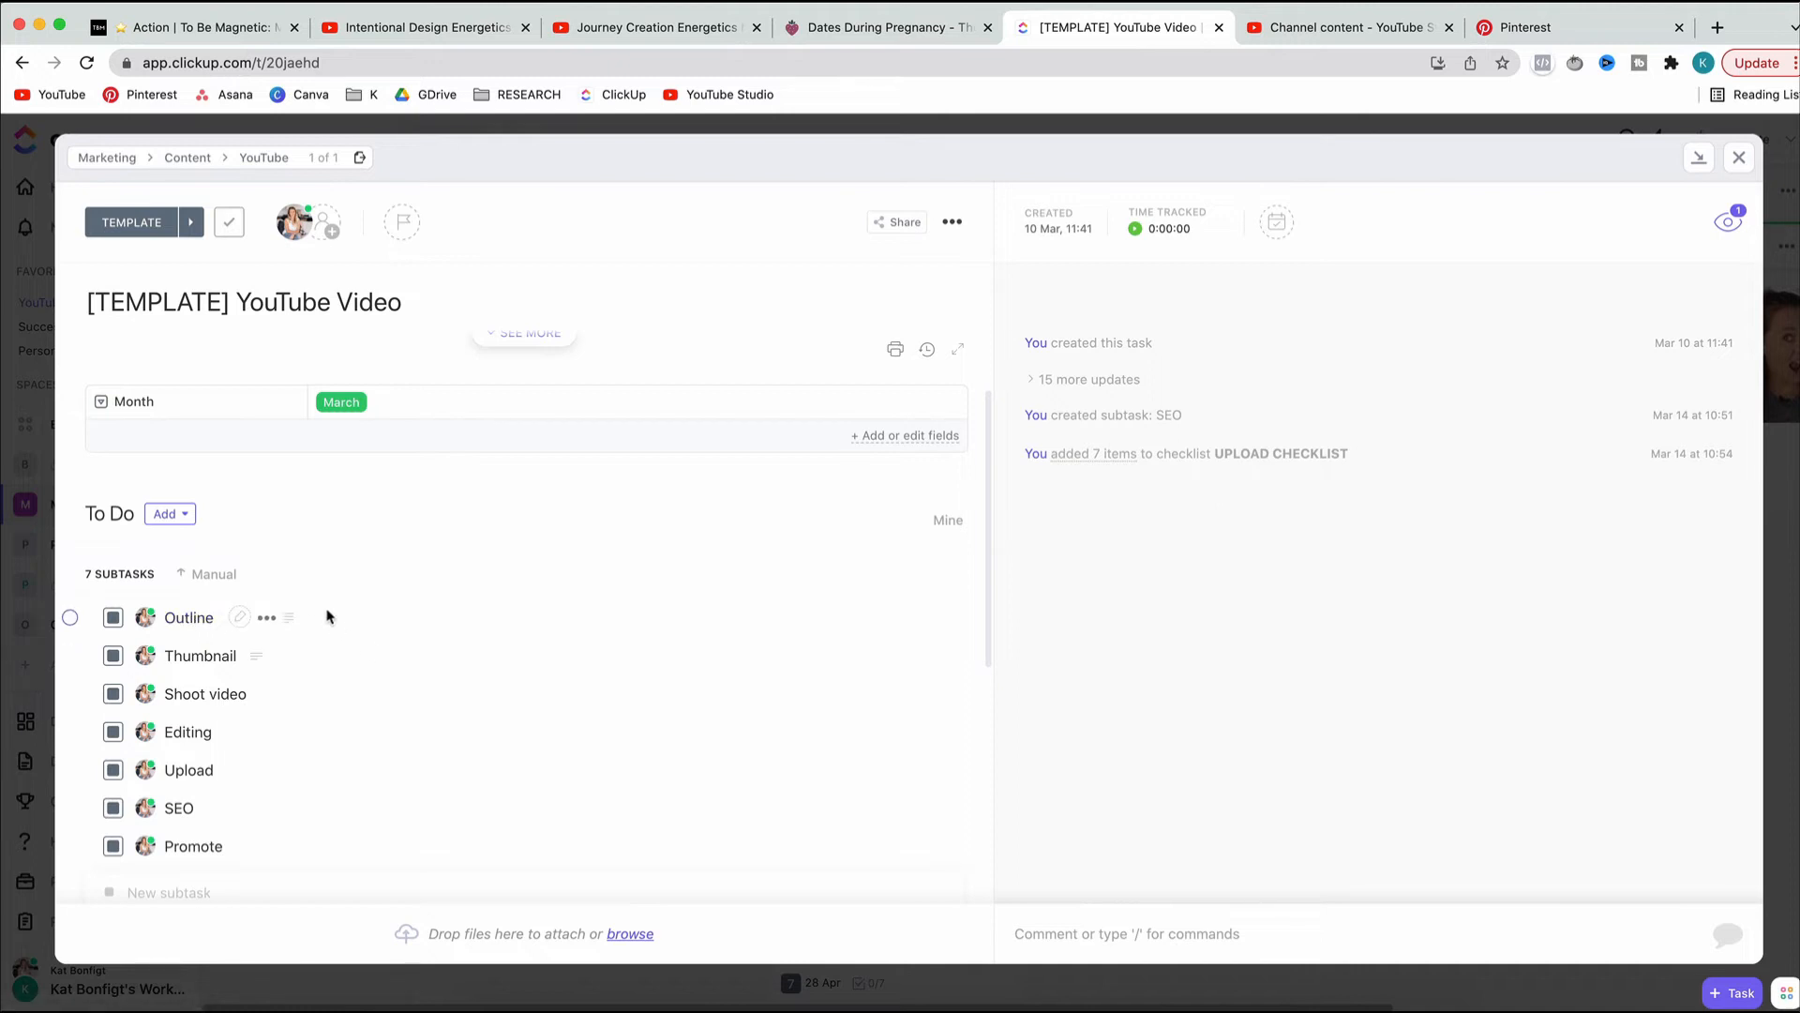
left_click(189, 618)
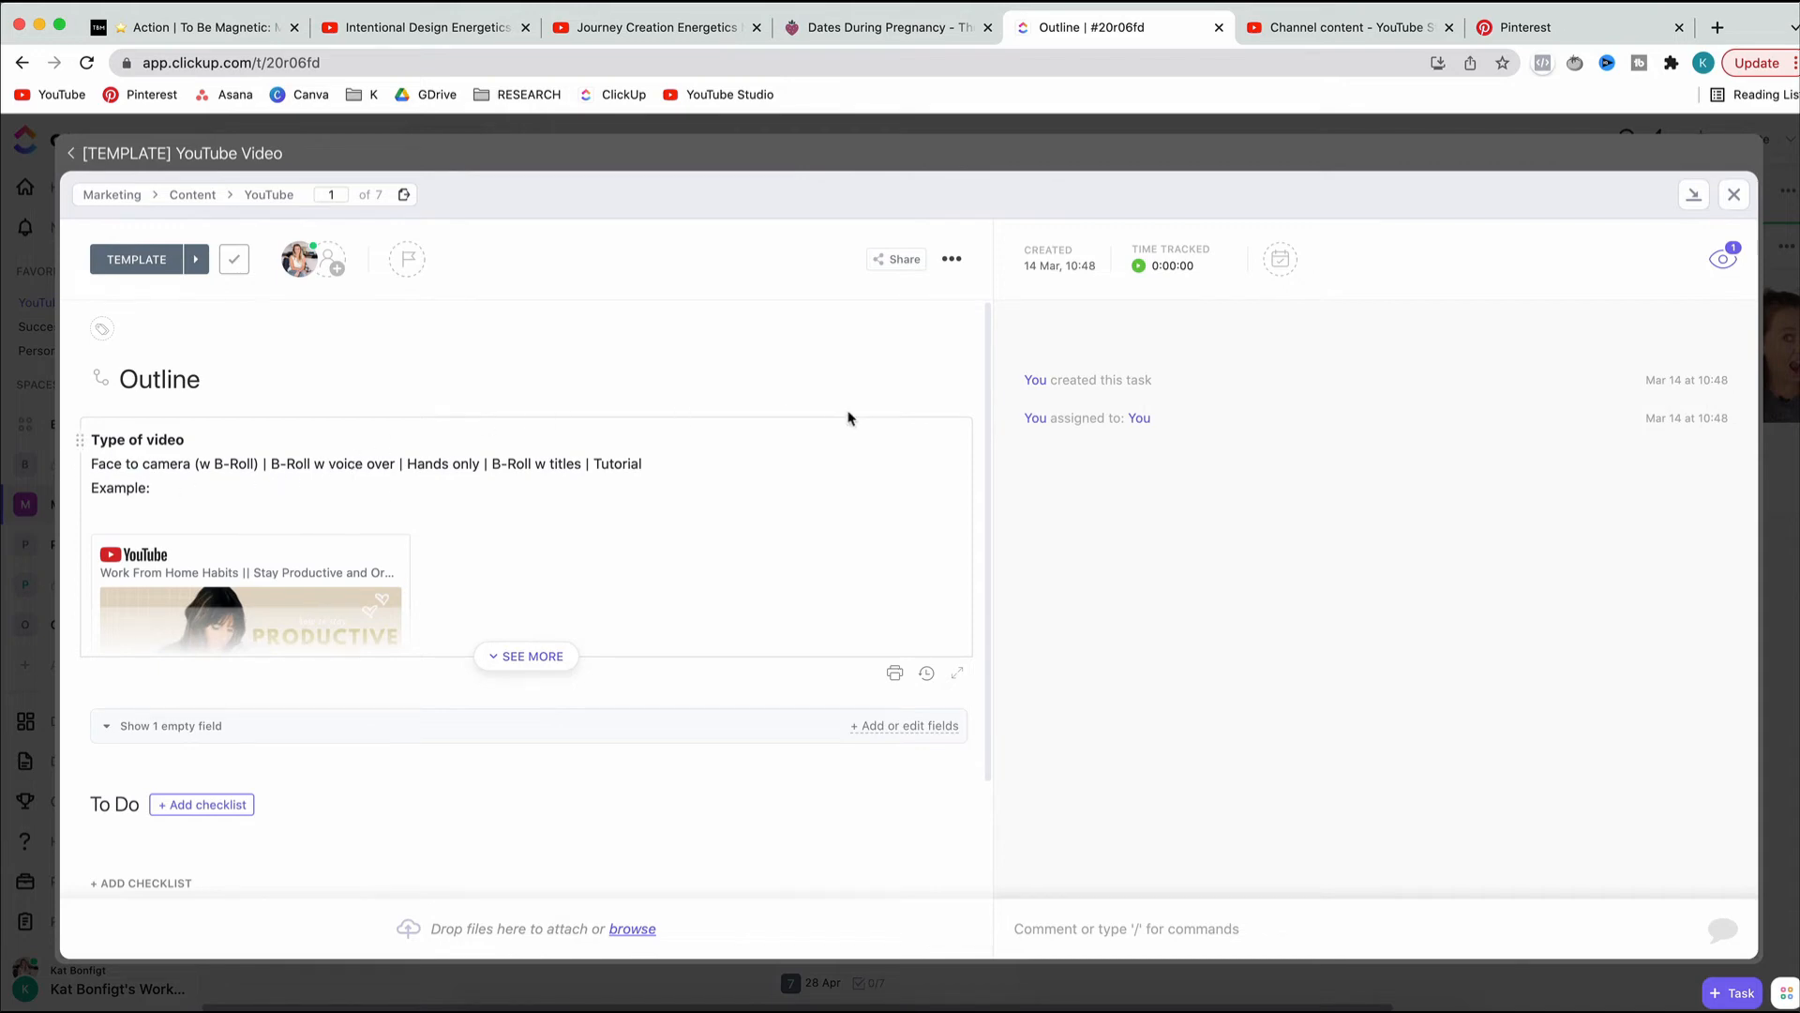
left_click(1733, 194)
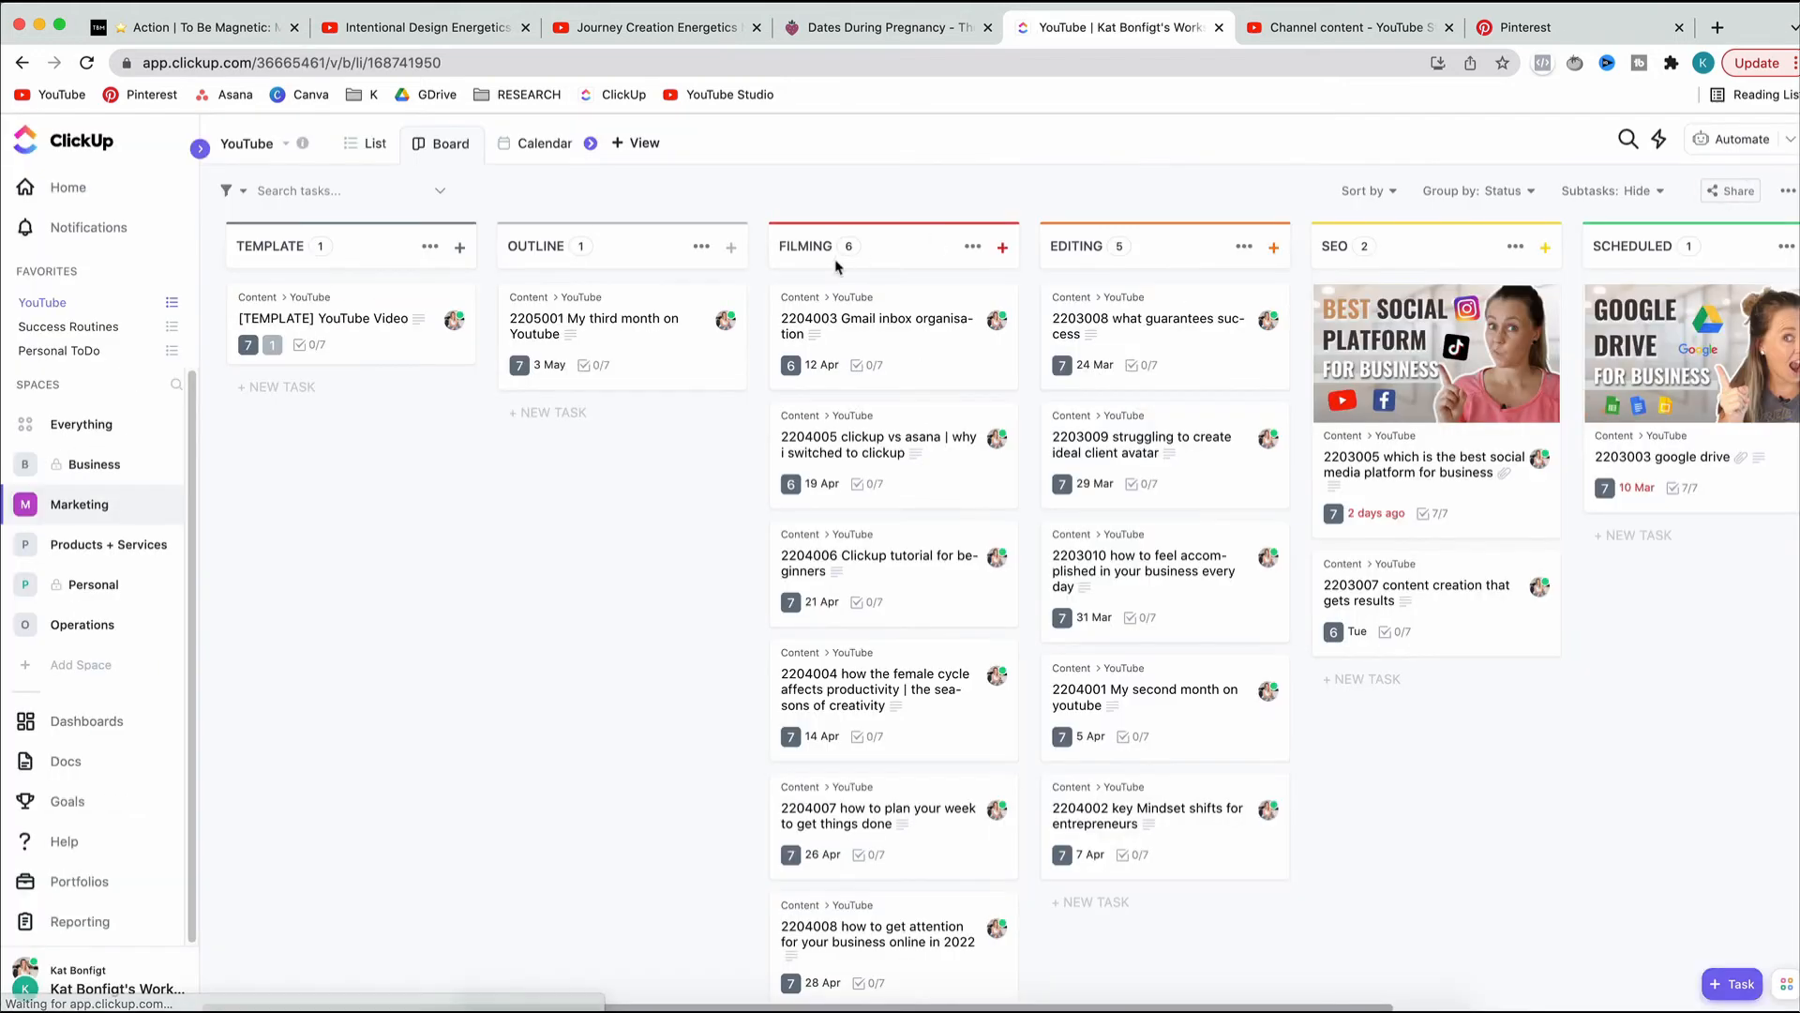
left_click(198, 435)
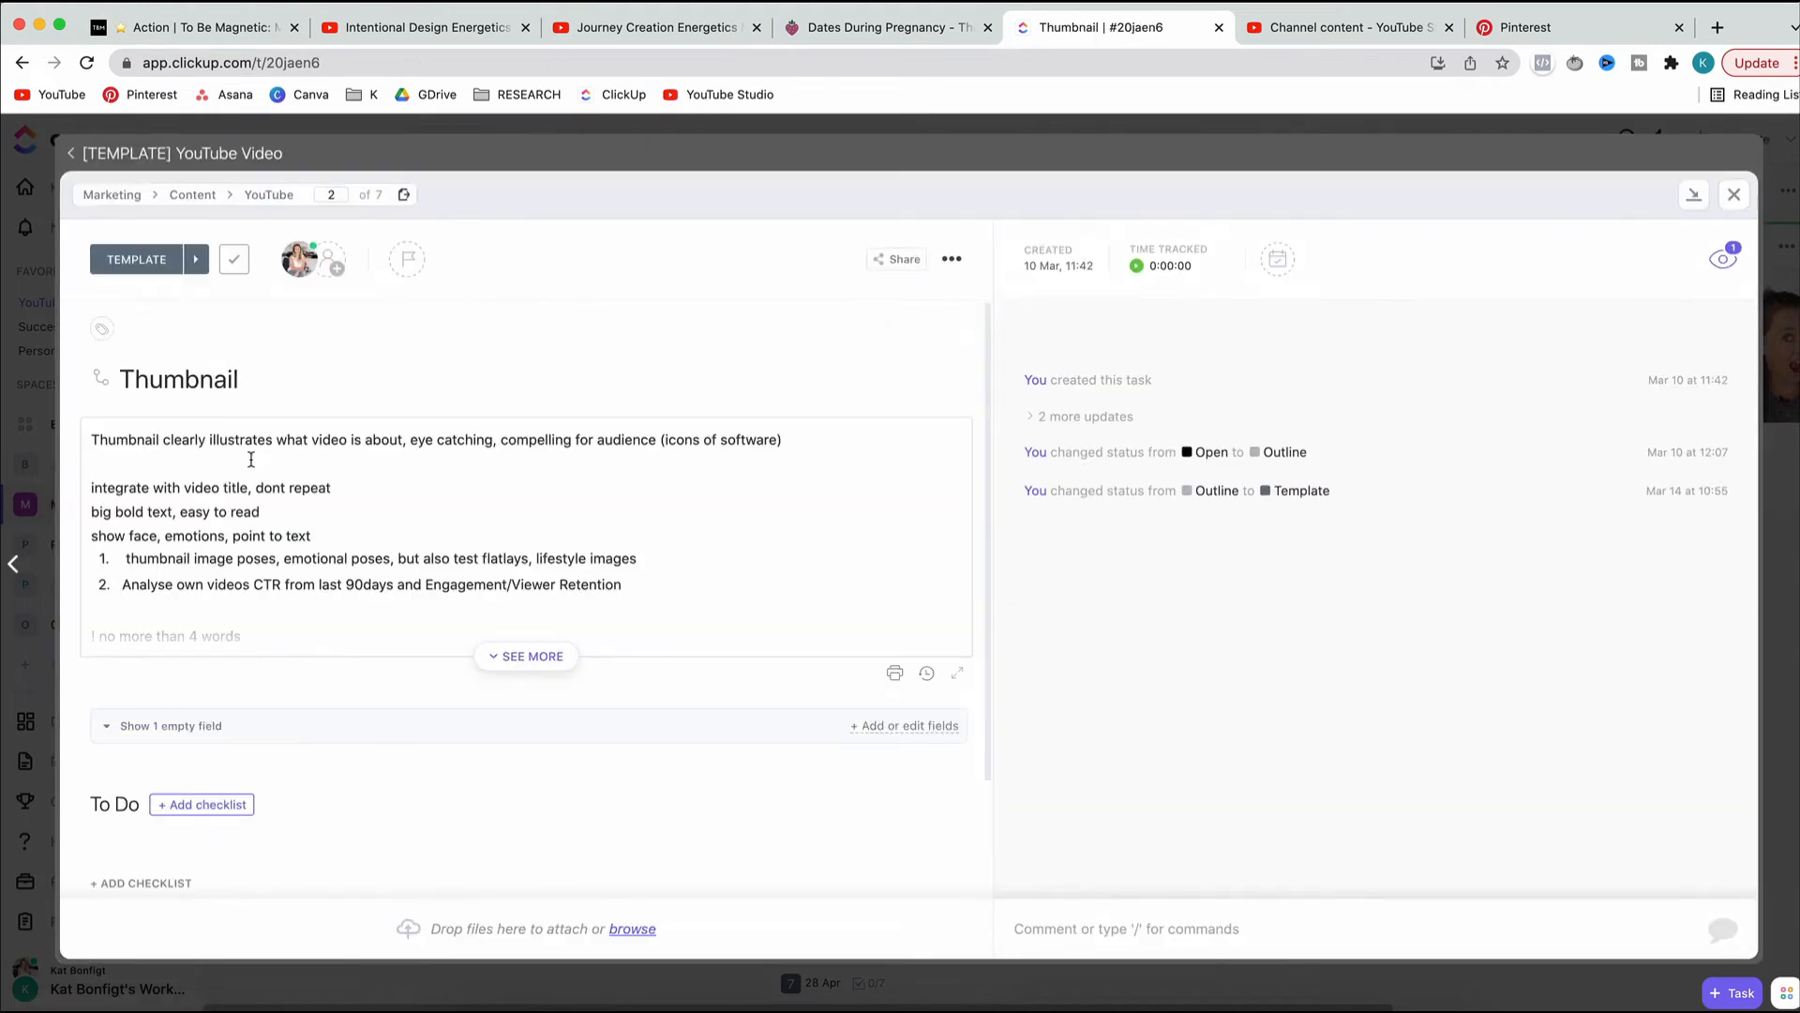
scroll(319, 535, "down", 1)
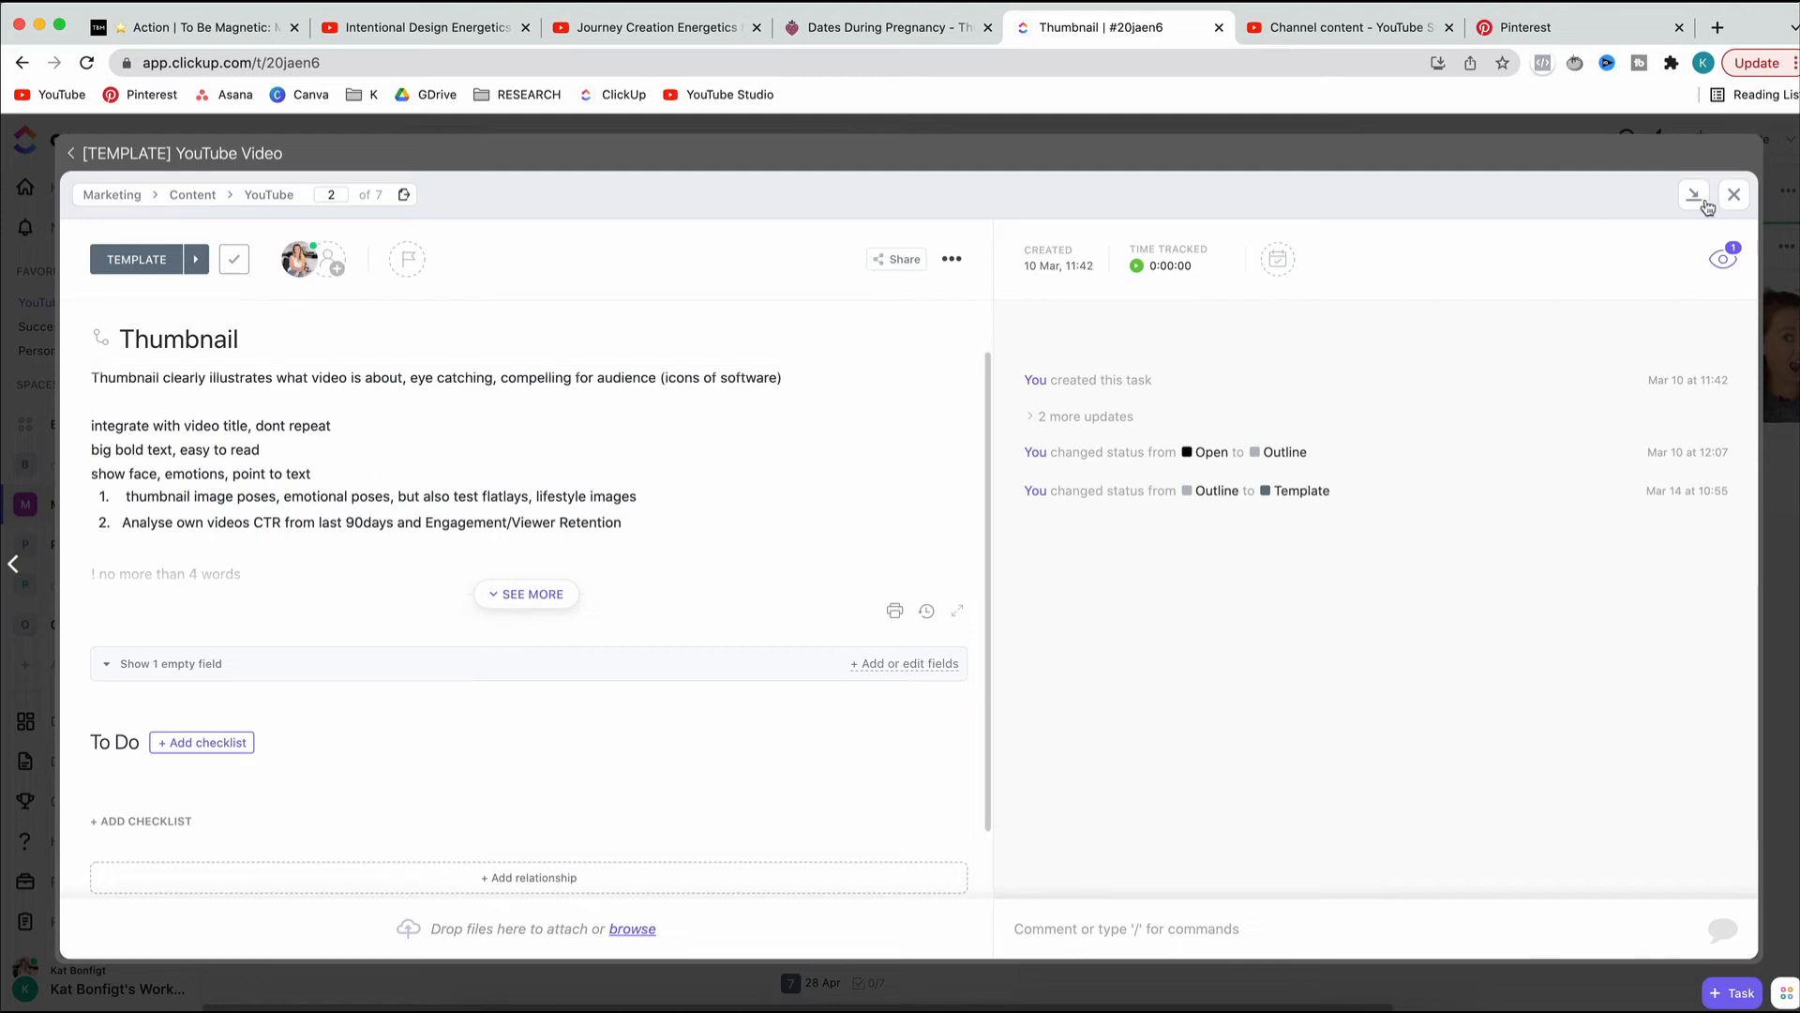
Close the Thumbnail subtask, view the SOP: Edit YouTube Video document linked in the [TEMPLATE] YouTube Video task, and return to the board
left_click(1733, 194)
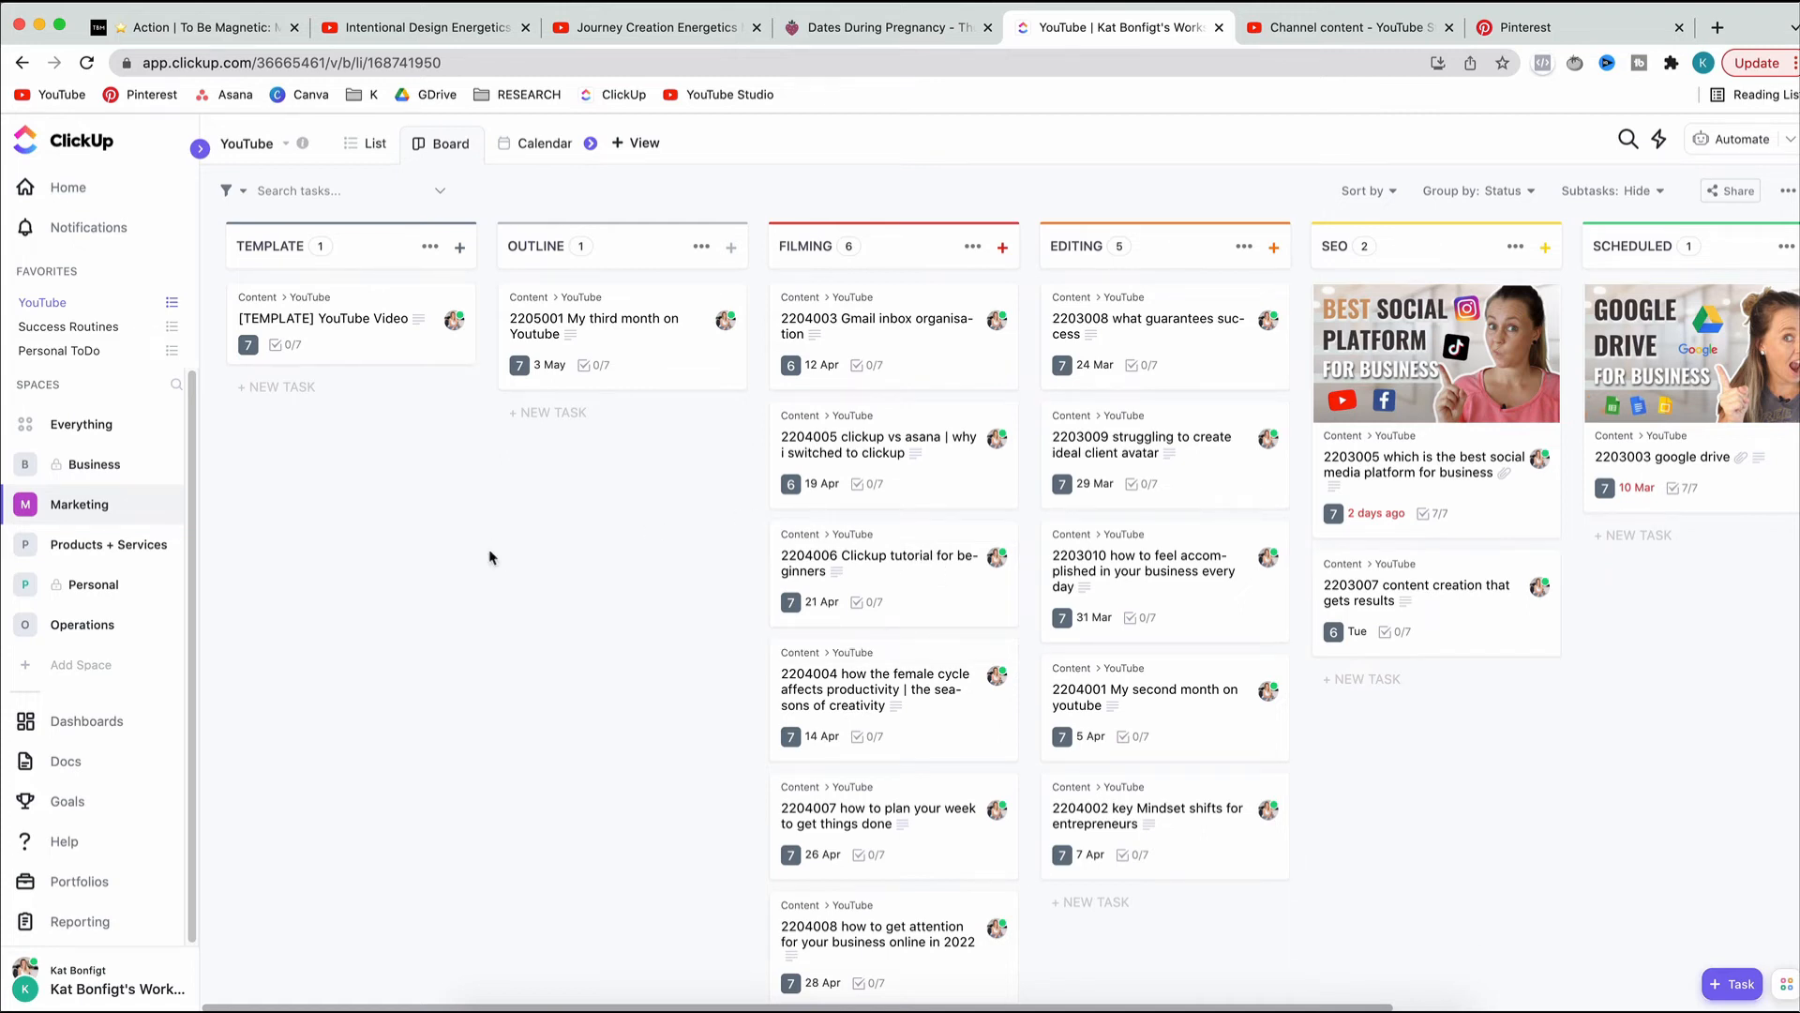
left_click(343, 339)
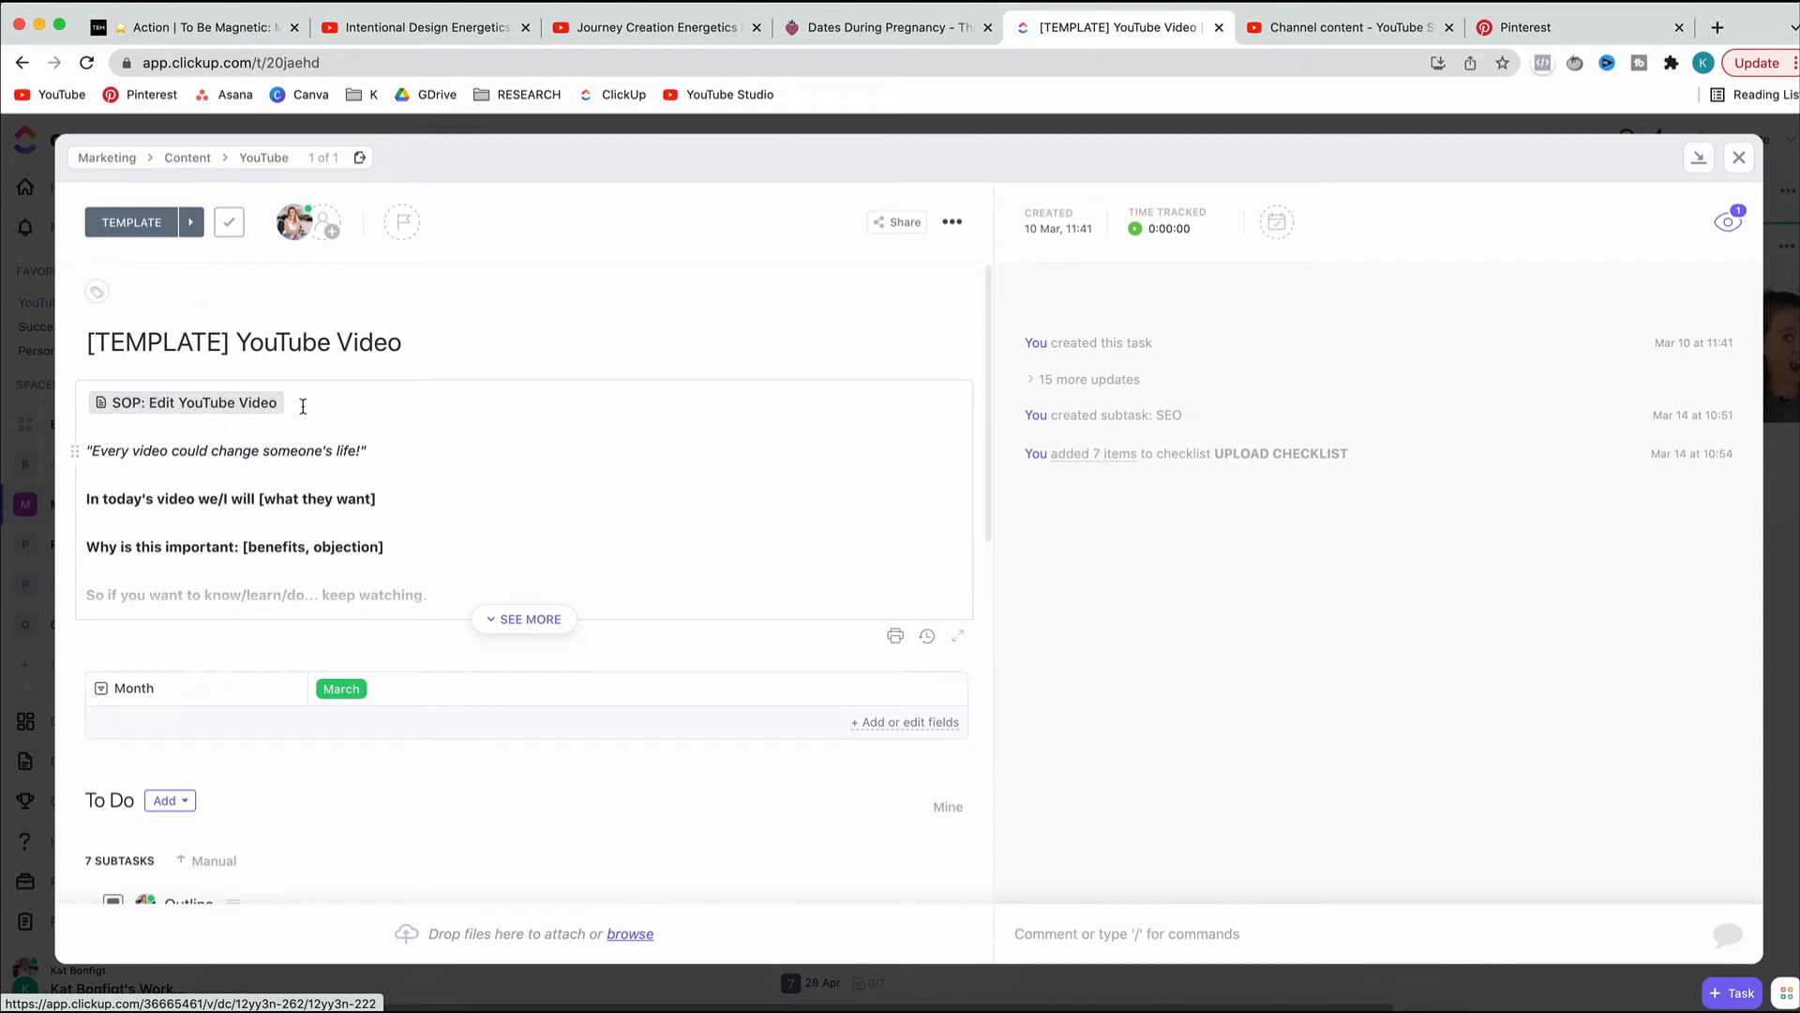
left_click(234, 399)
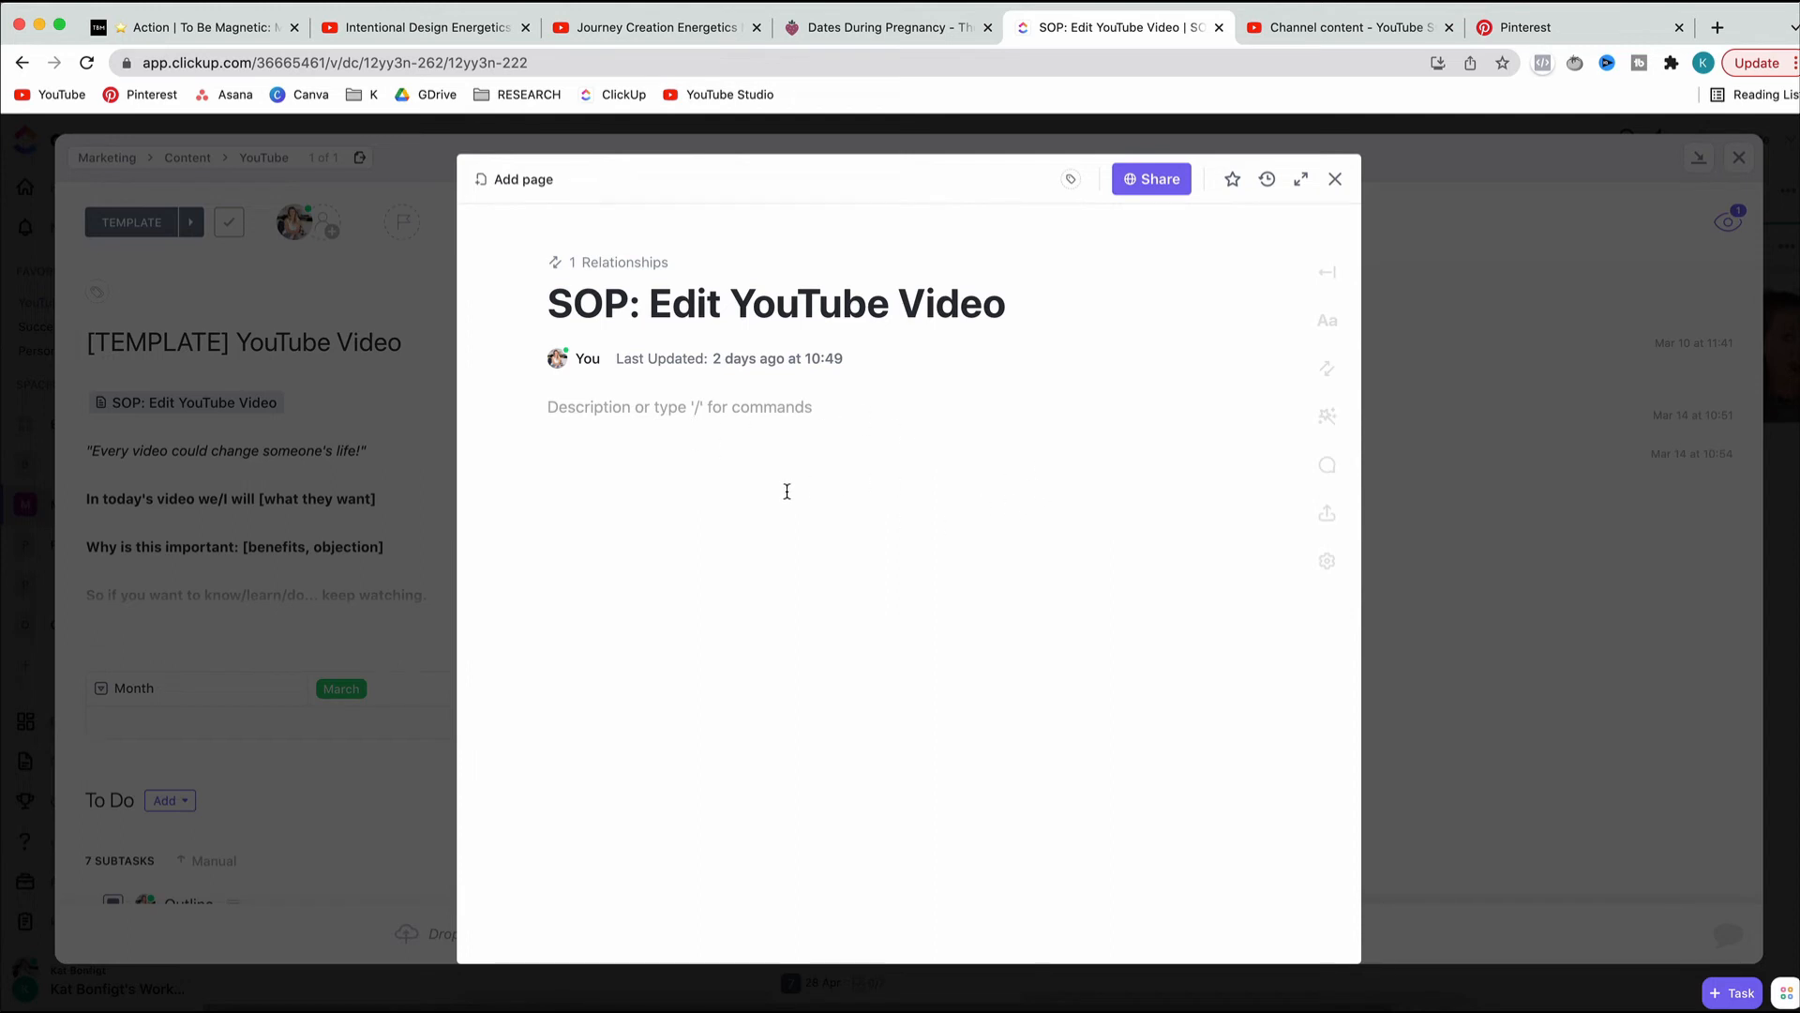
left_click(1336, 180)
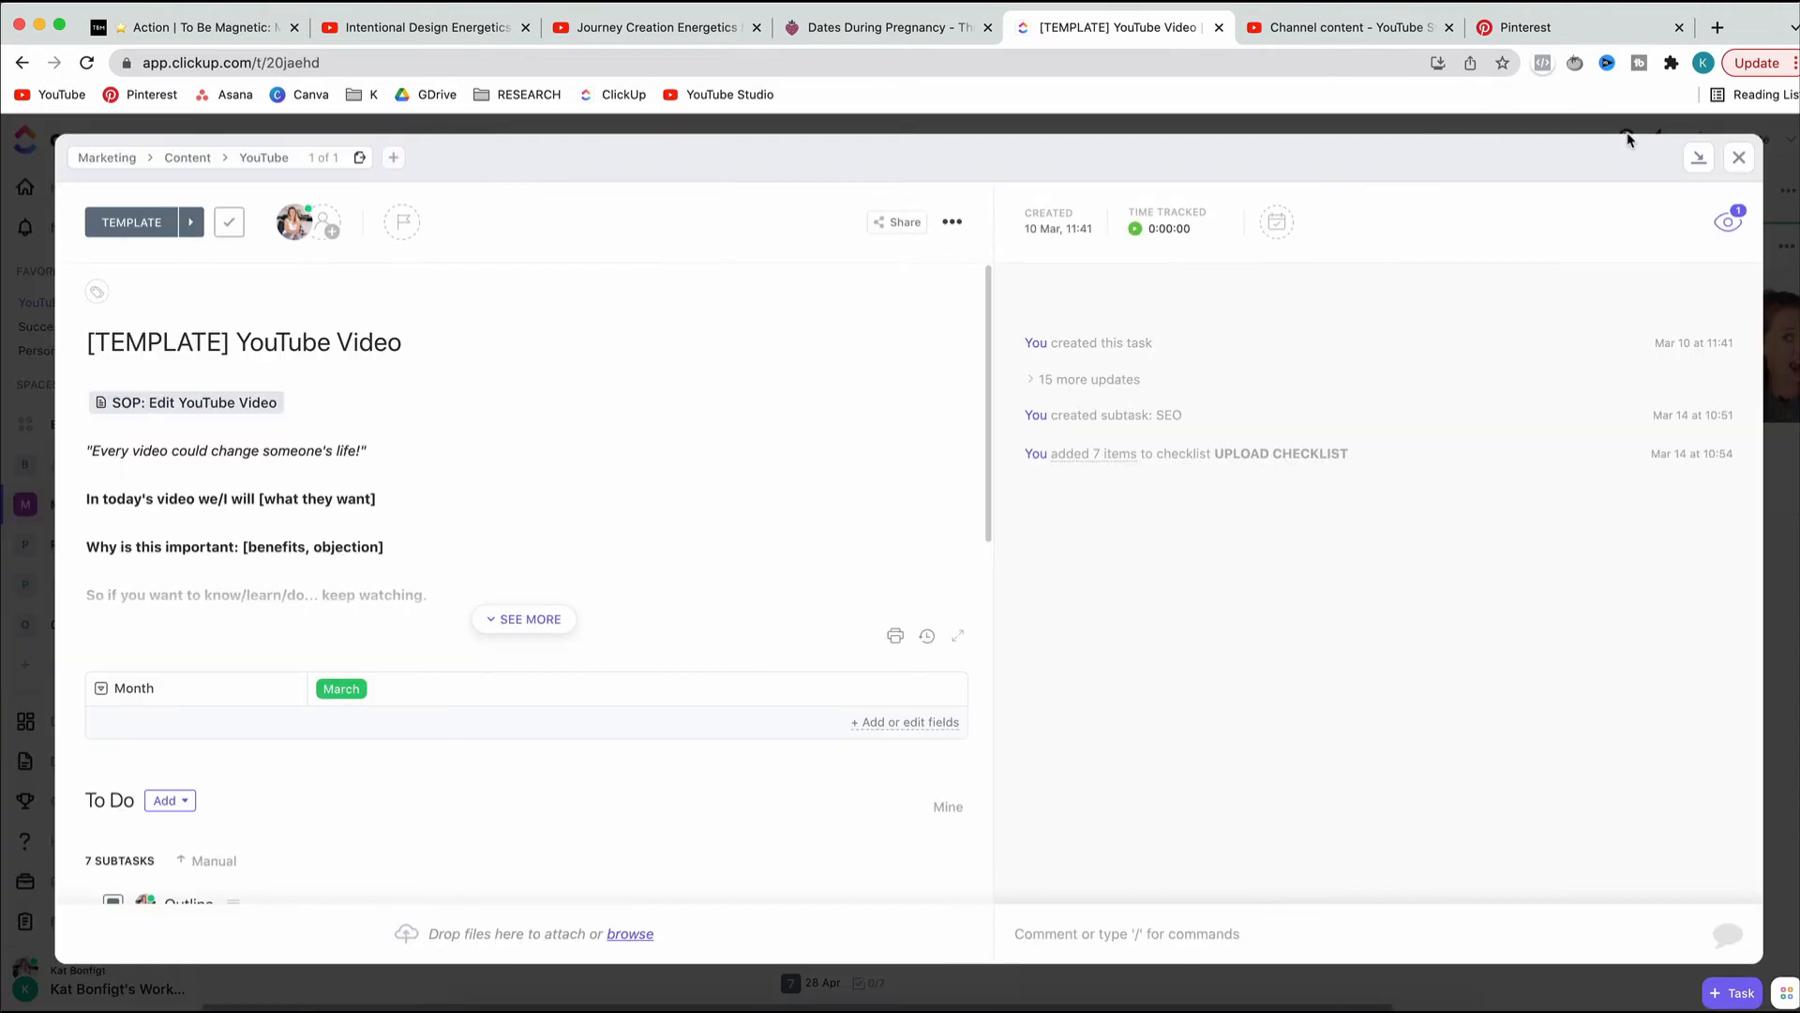
left_click(1748, 161)
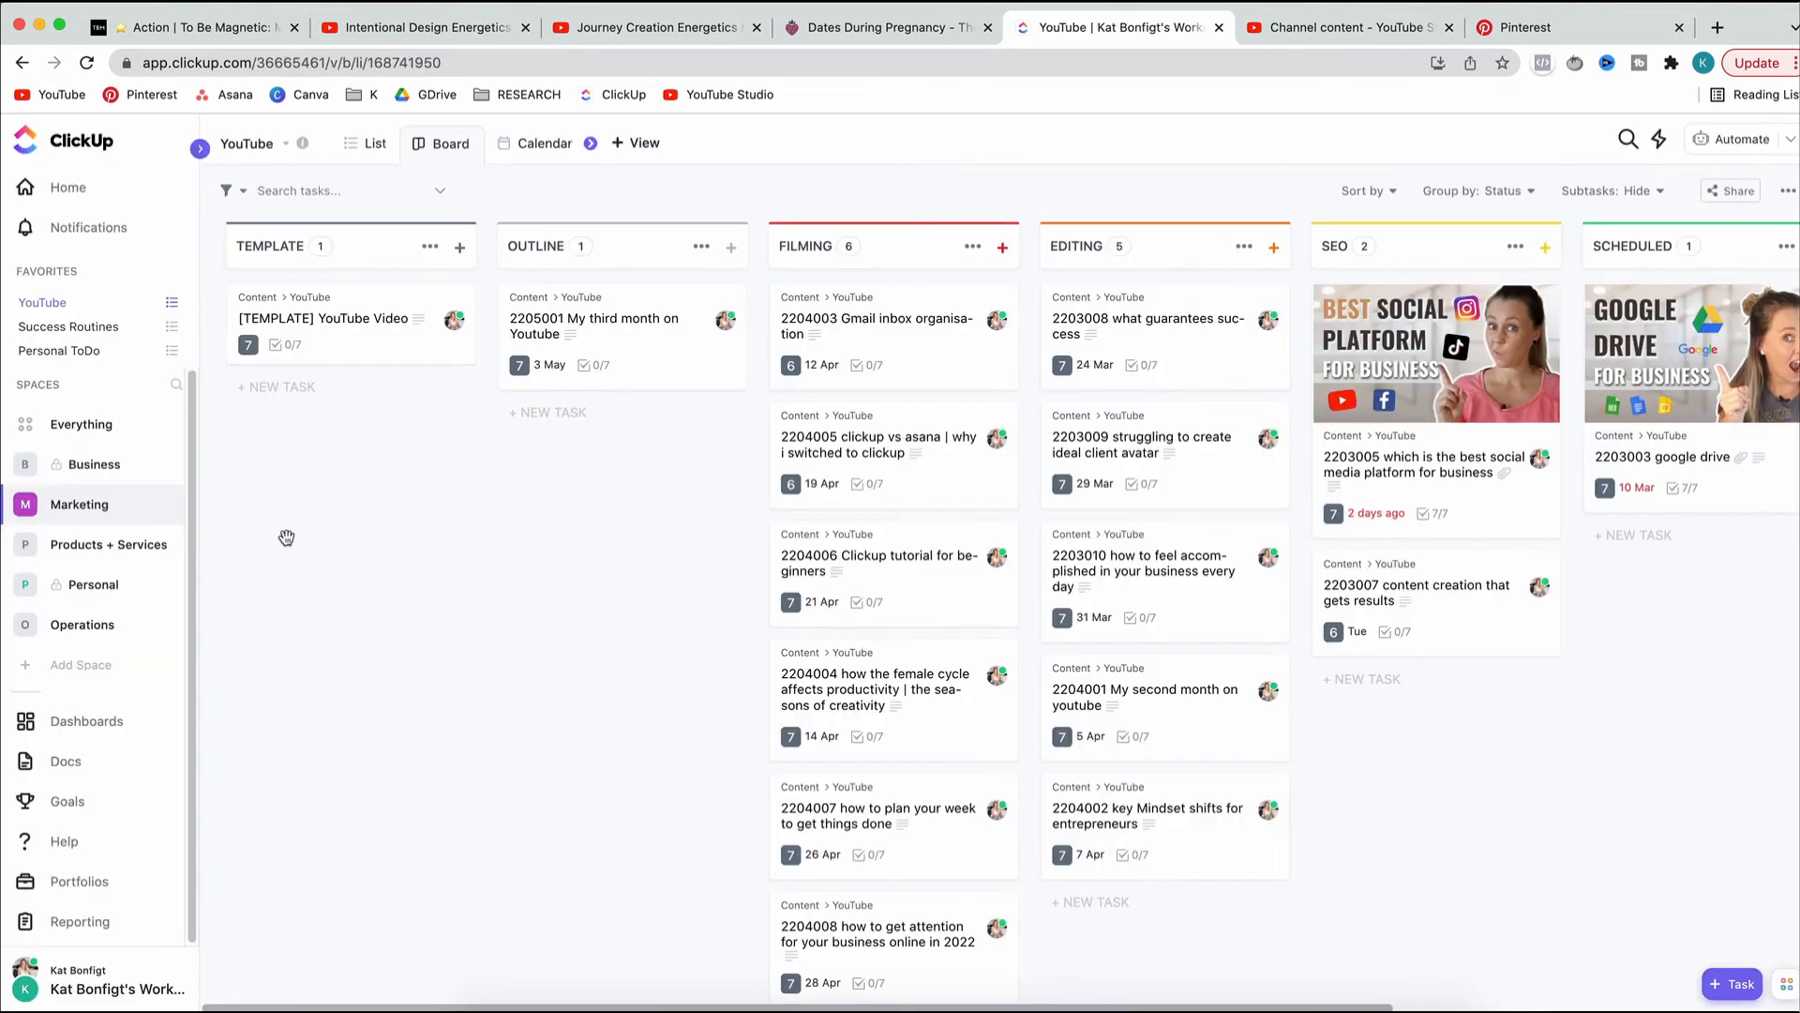
View the SOP: Edit YouTube Video document from the Docs area and return to the YouTube list
left_click(25, 760)
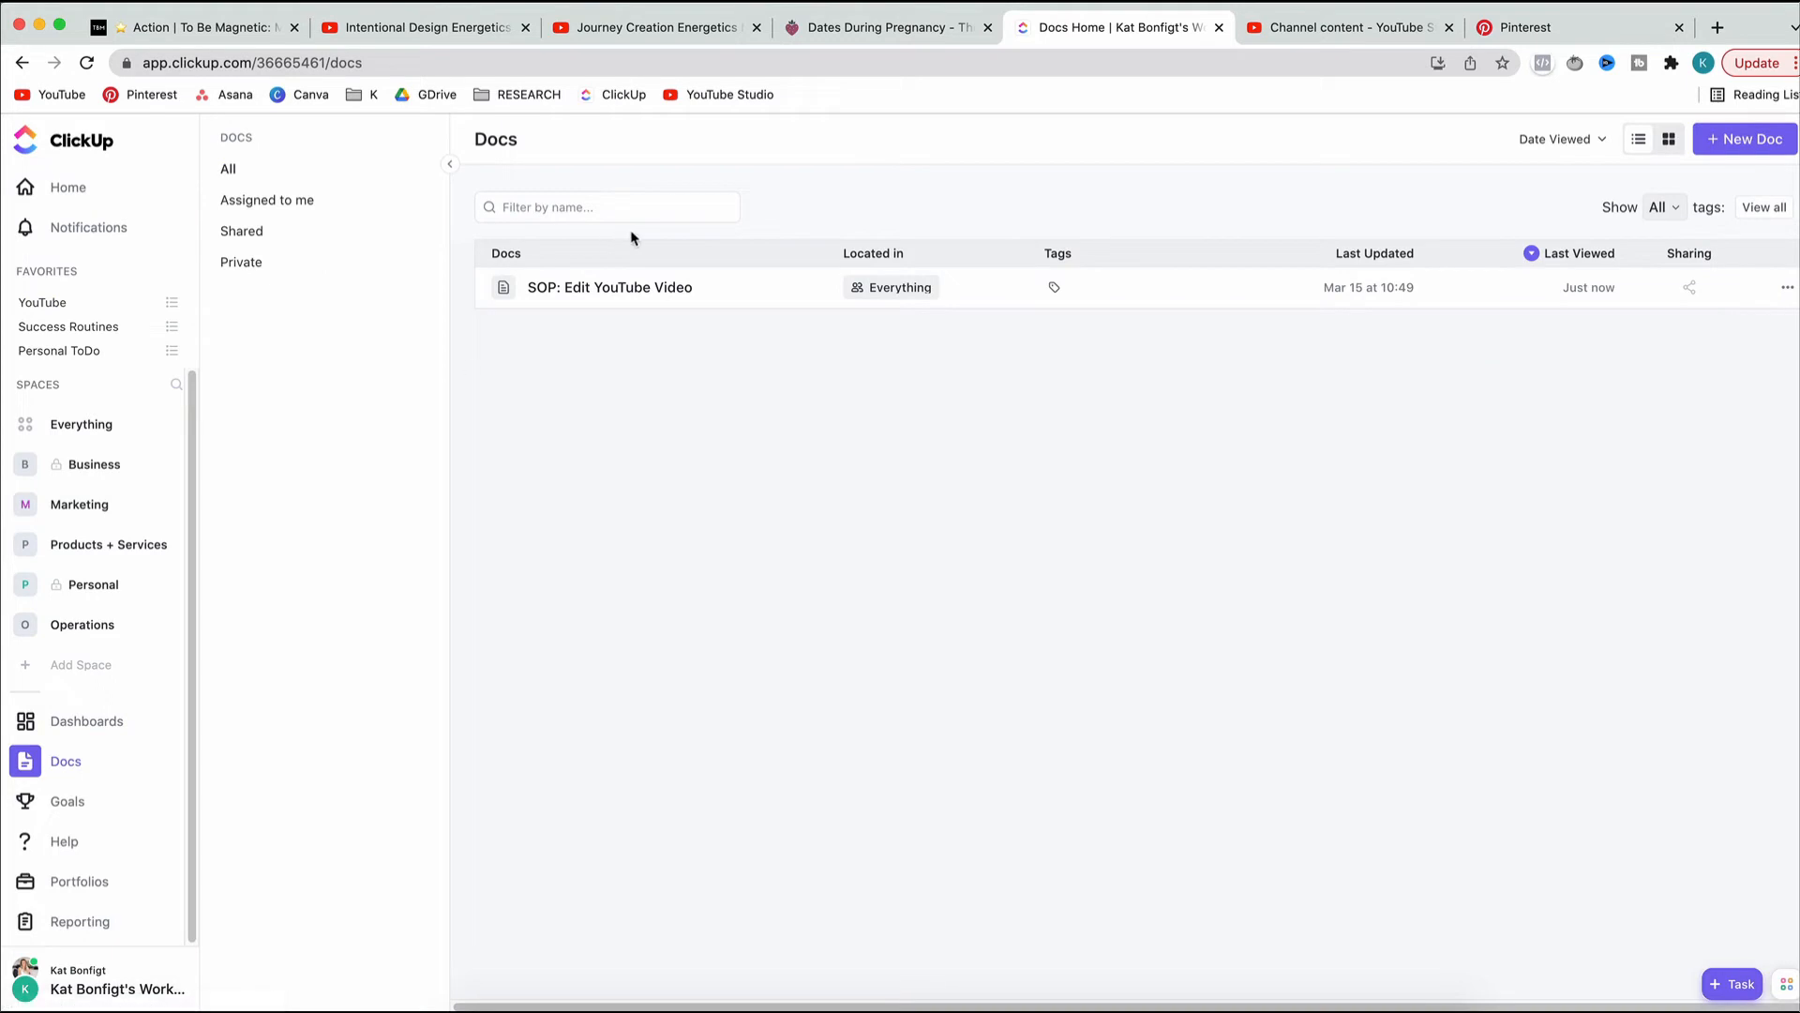
left_click(763, 288)
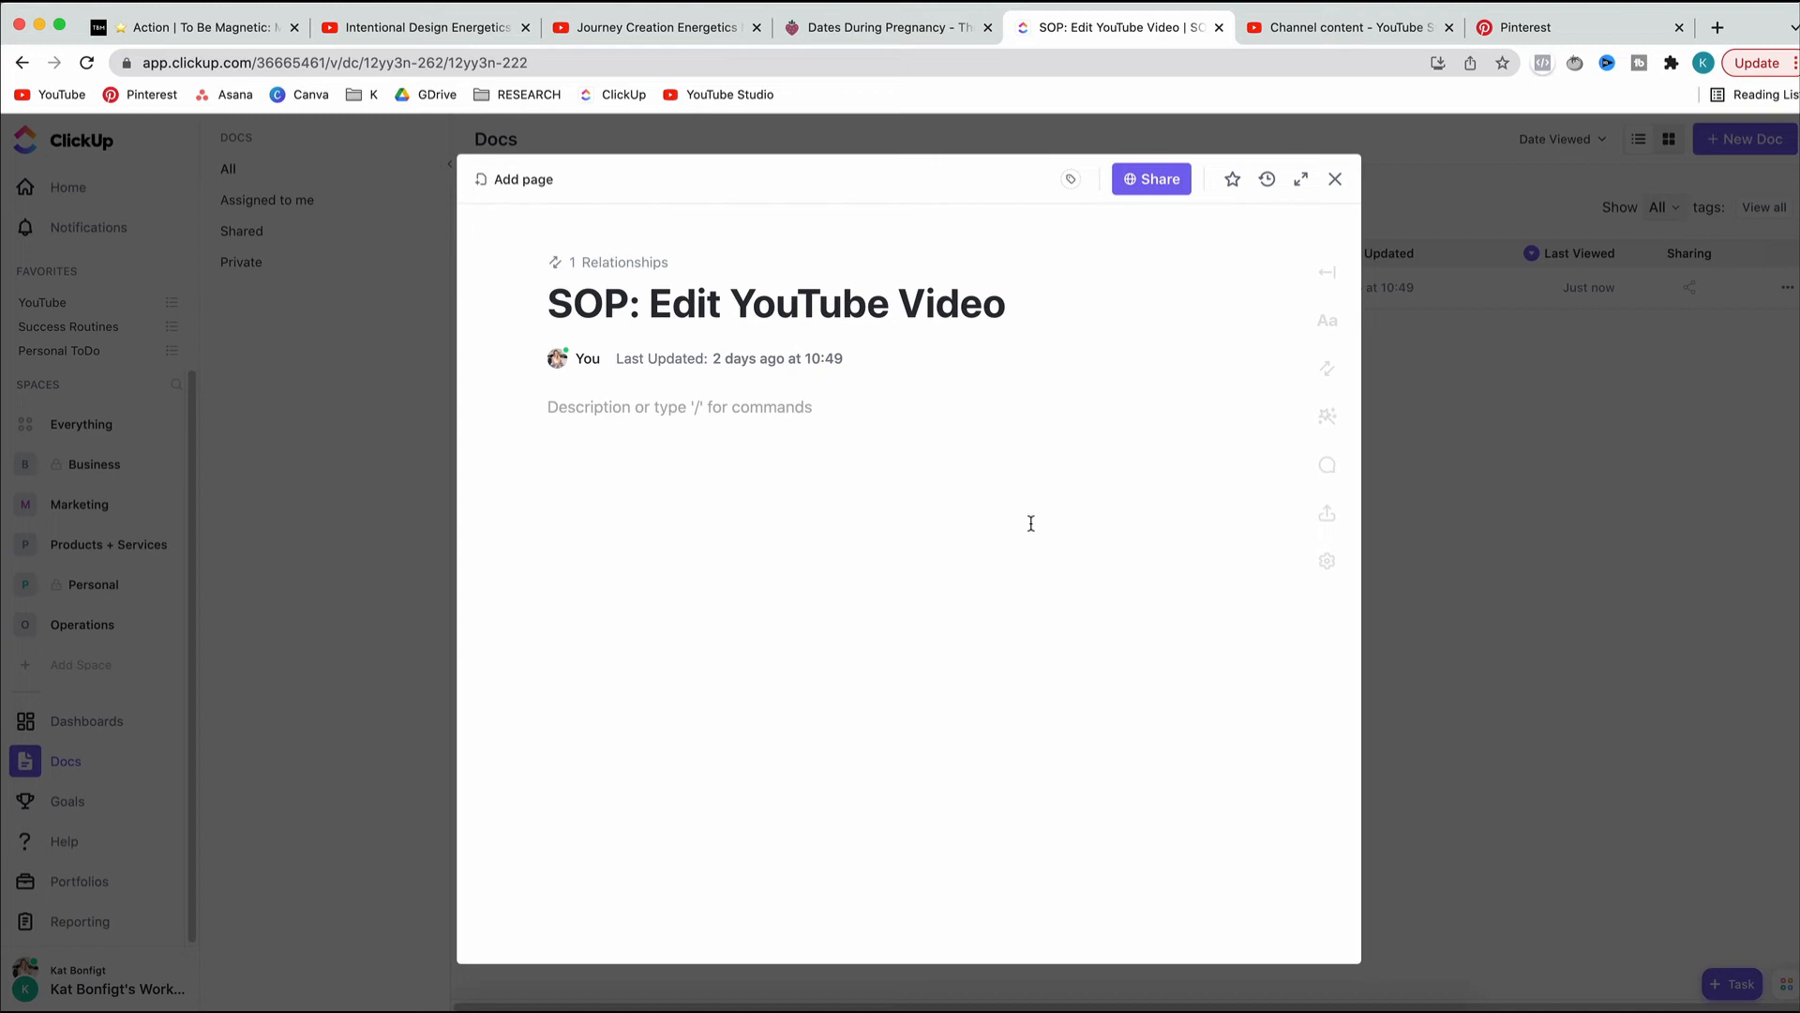
left_click(1334, 179)
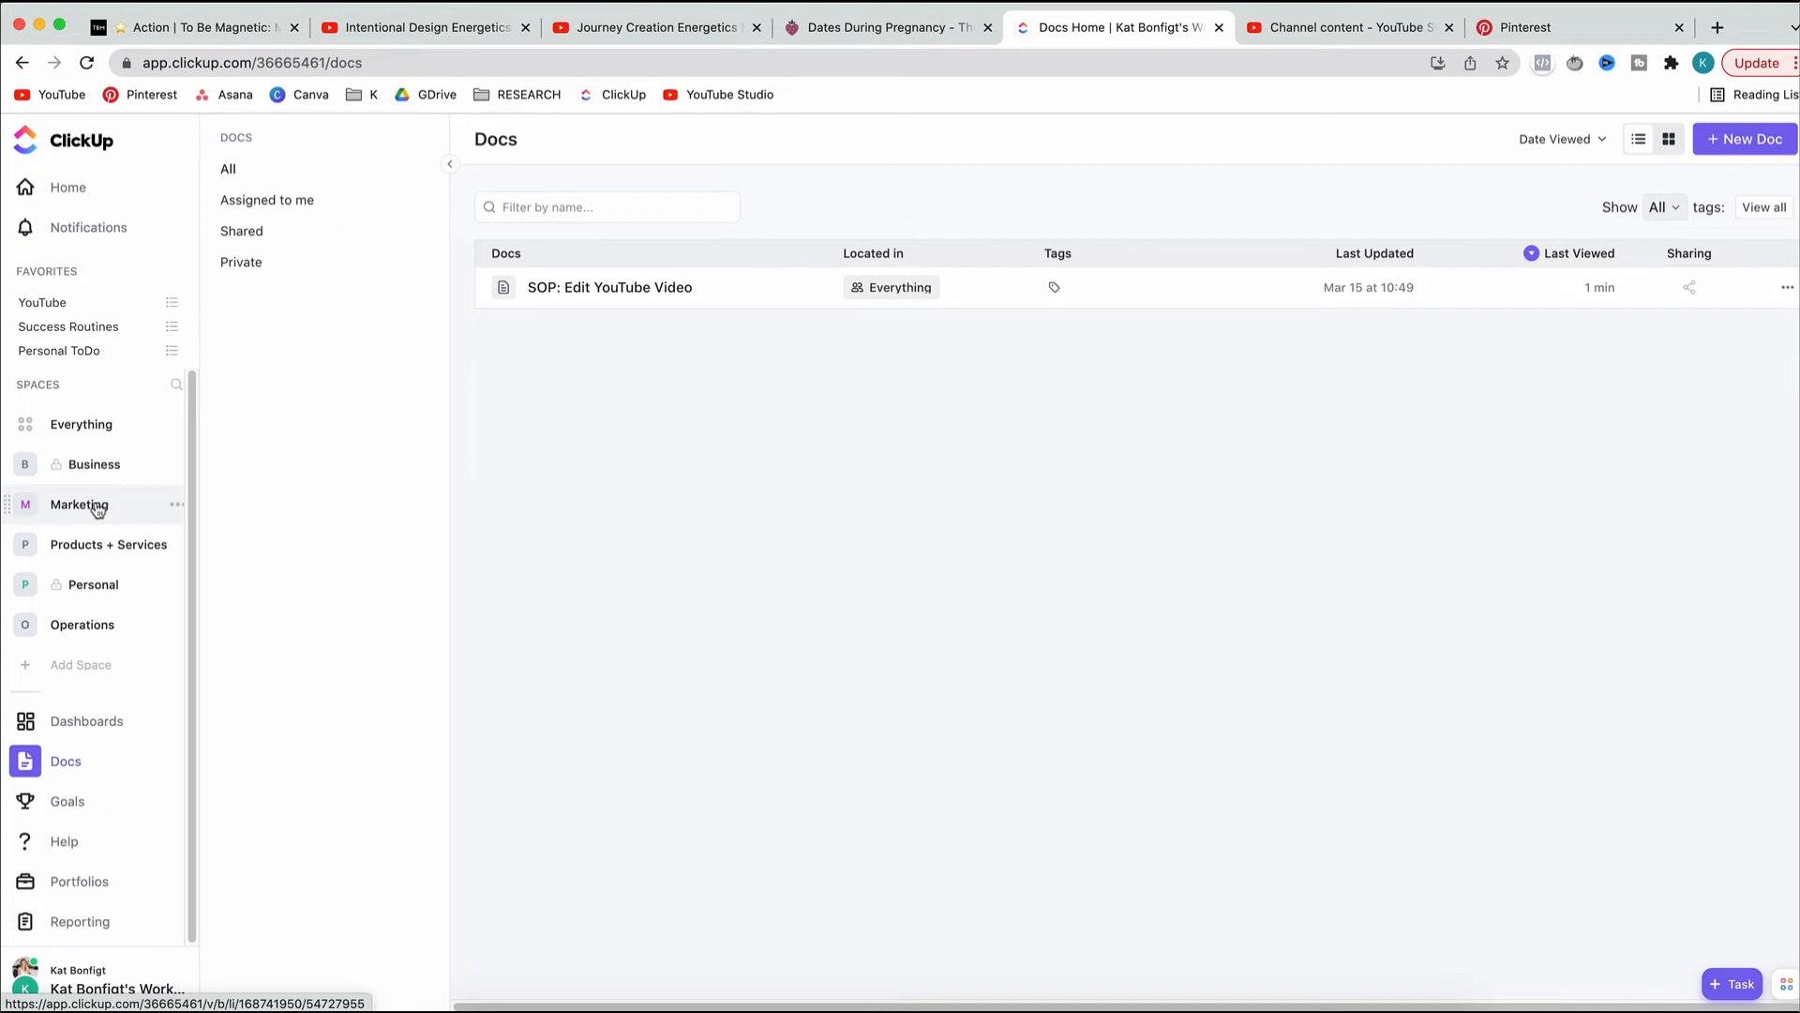
left_click(93, 304)
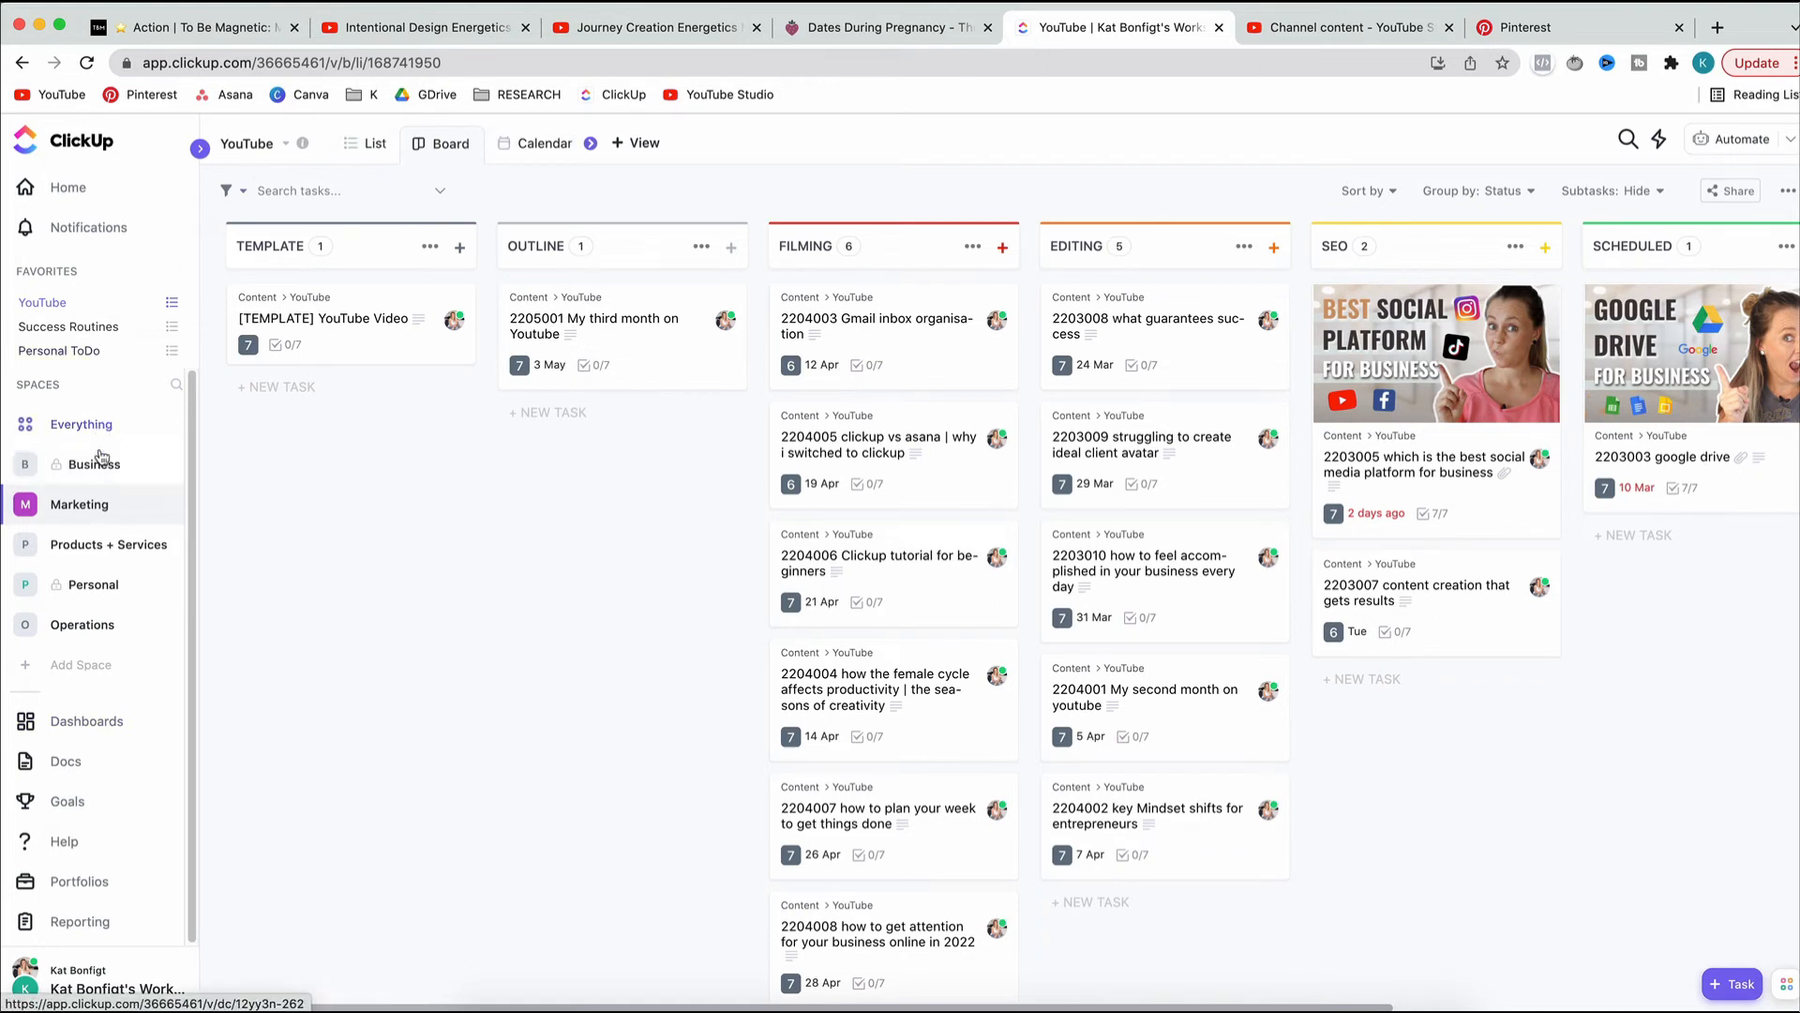
Start the YouTube Overview dashboard from scratch and remove its Workload by Status widget
left_click(72, 735)
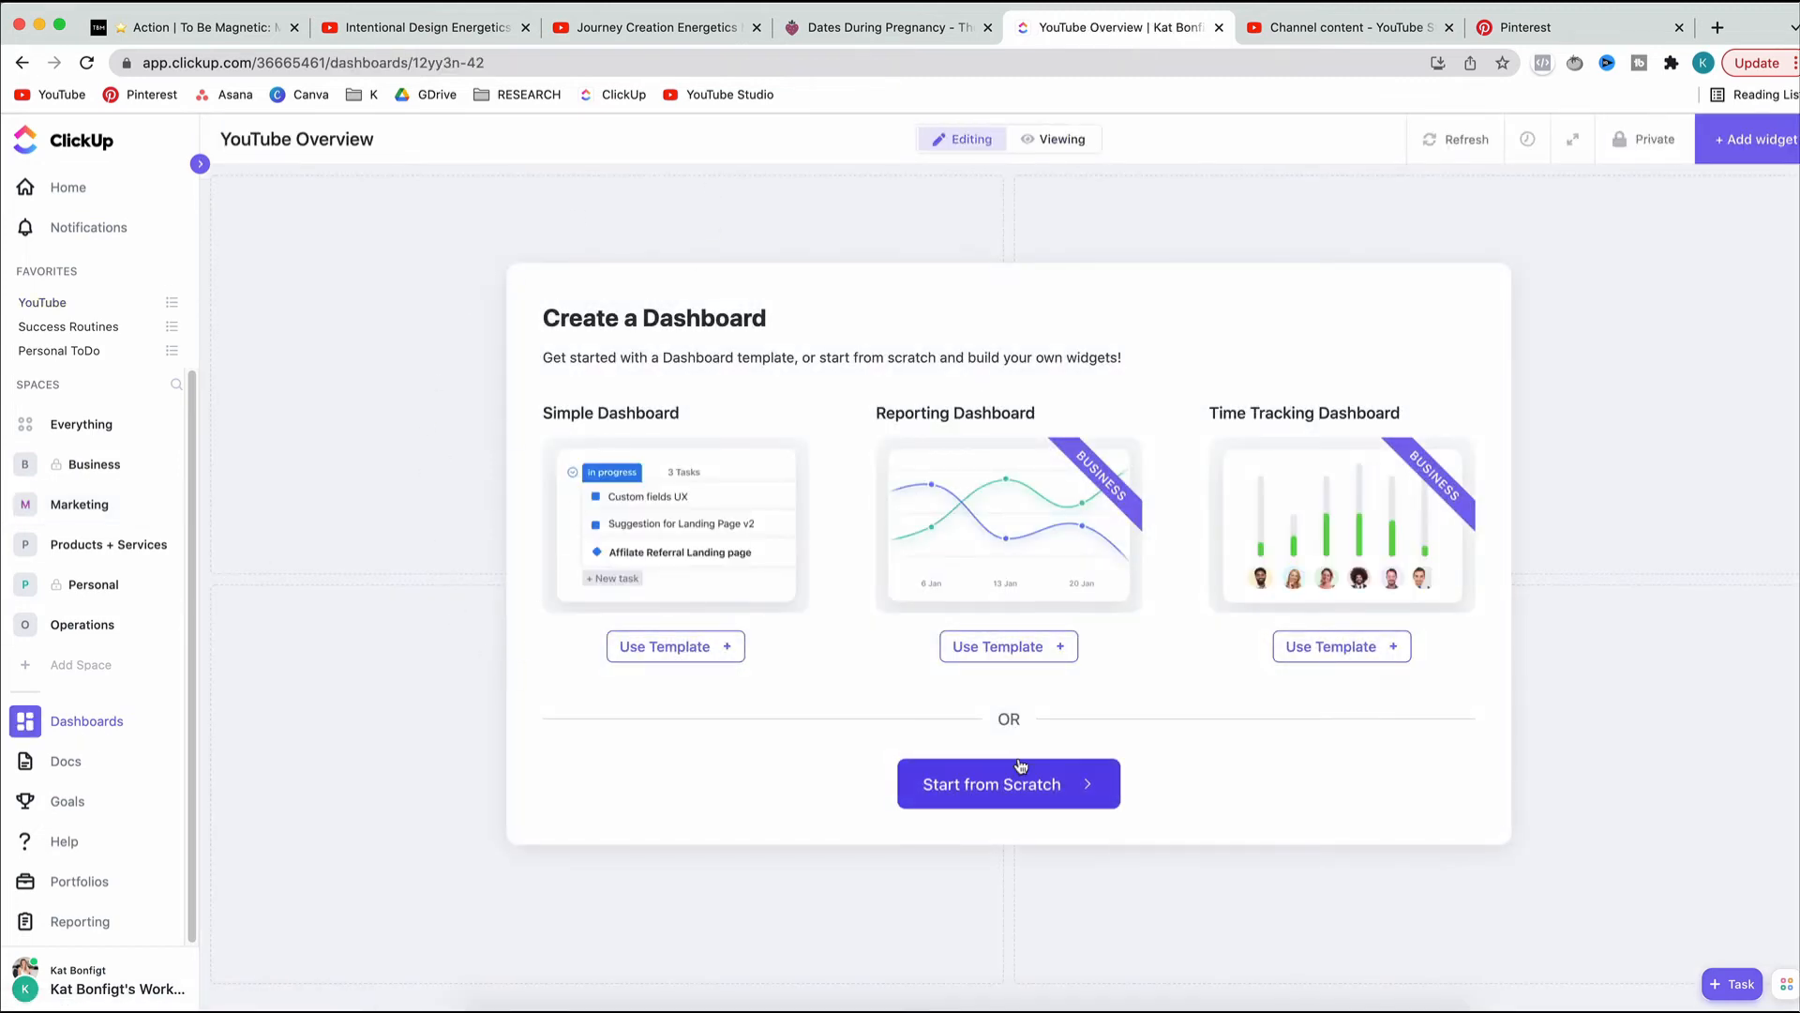
left_click(975, 789)
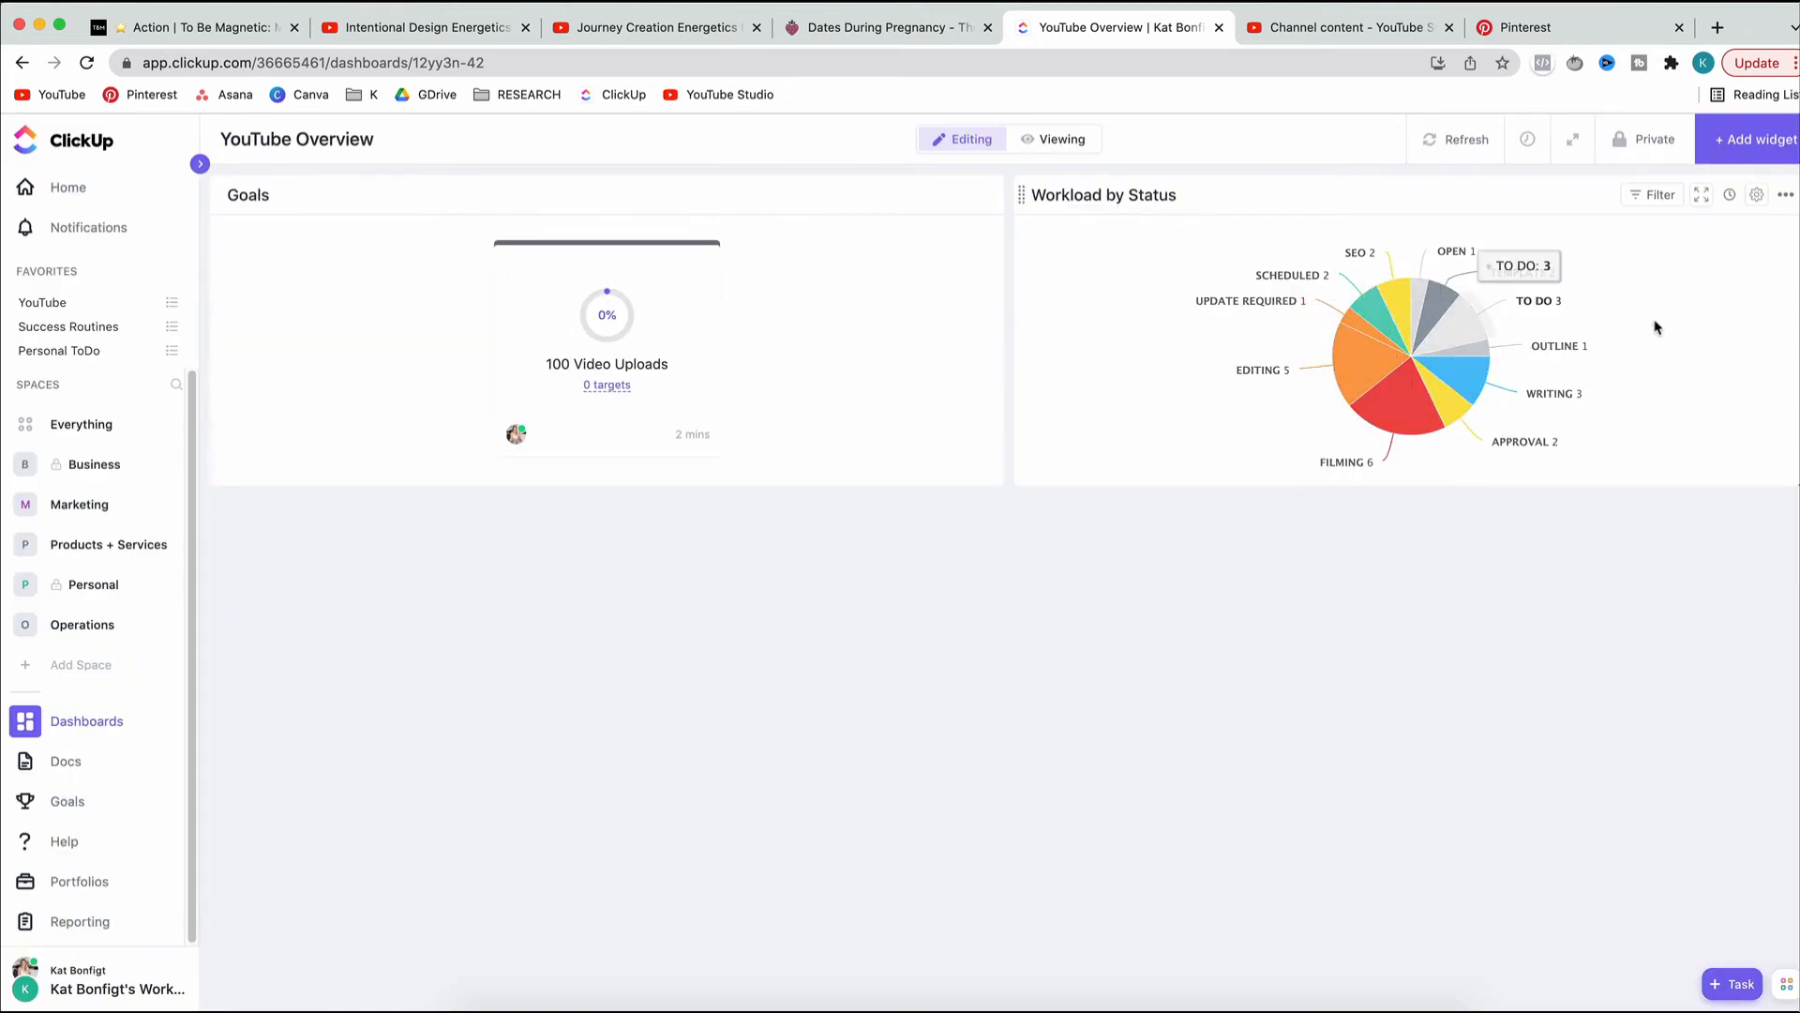
left_click(1786, 195)
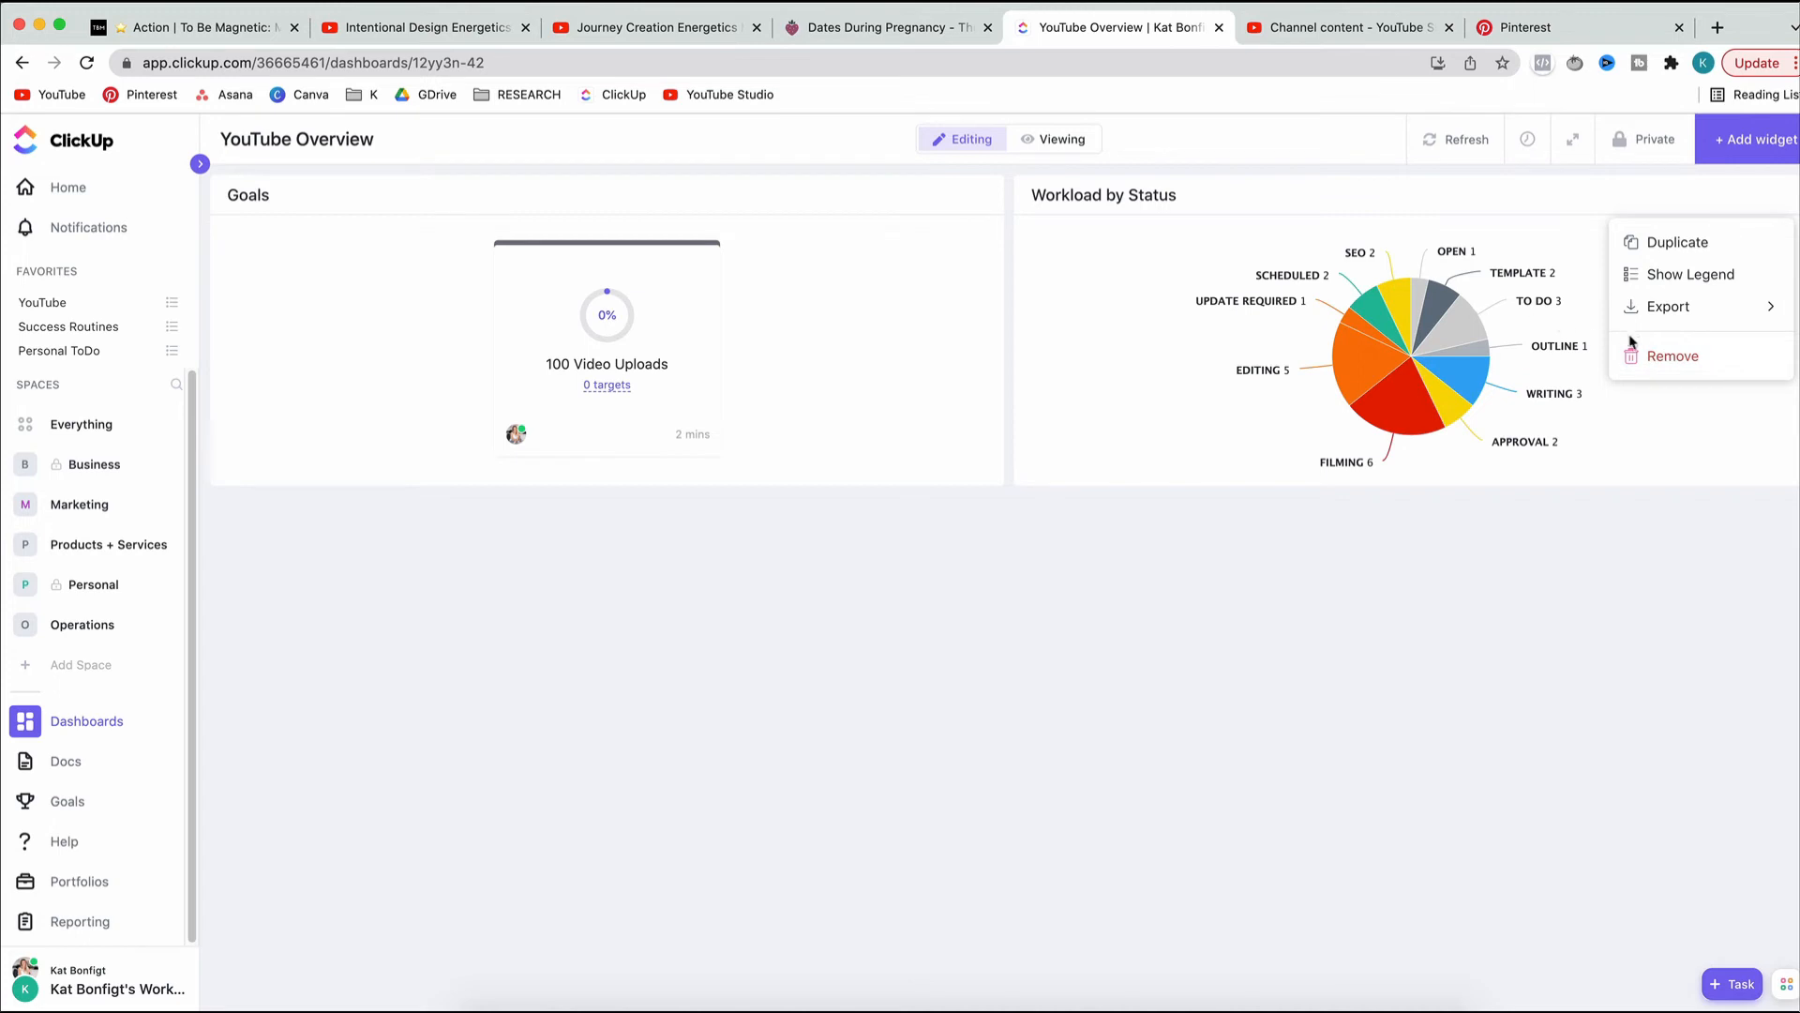
left_click(1674, 371)
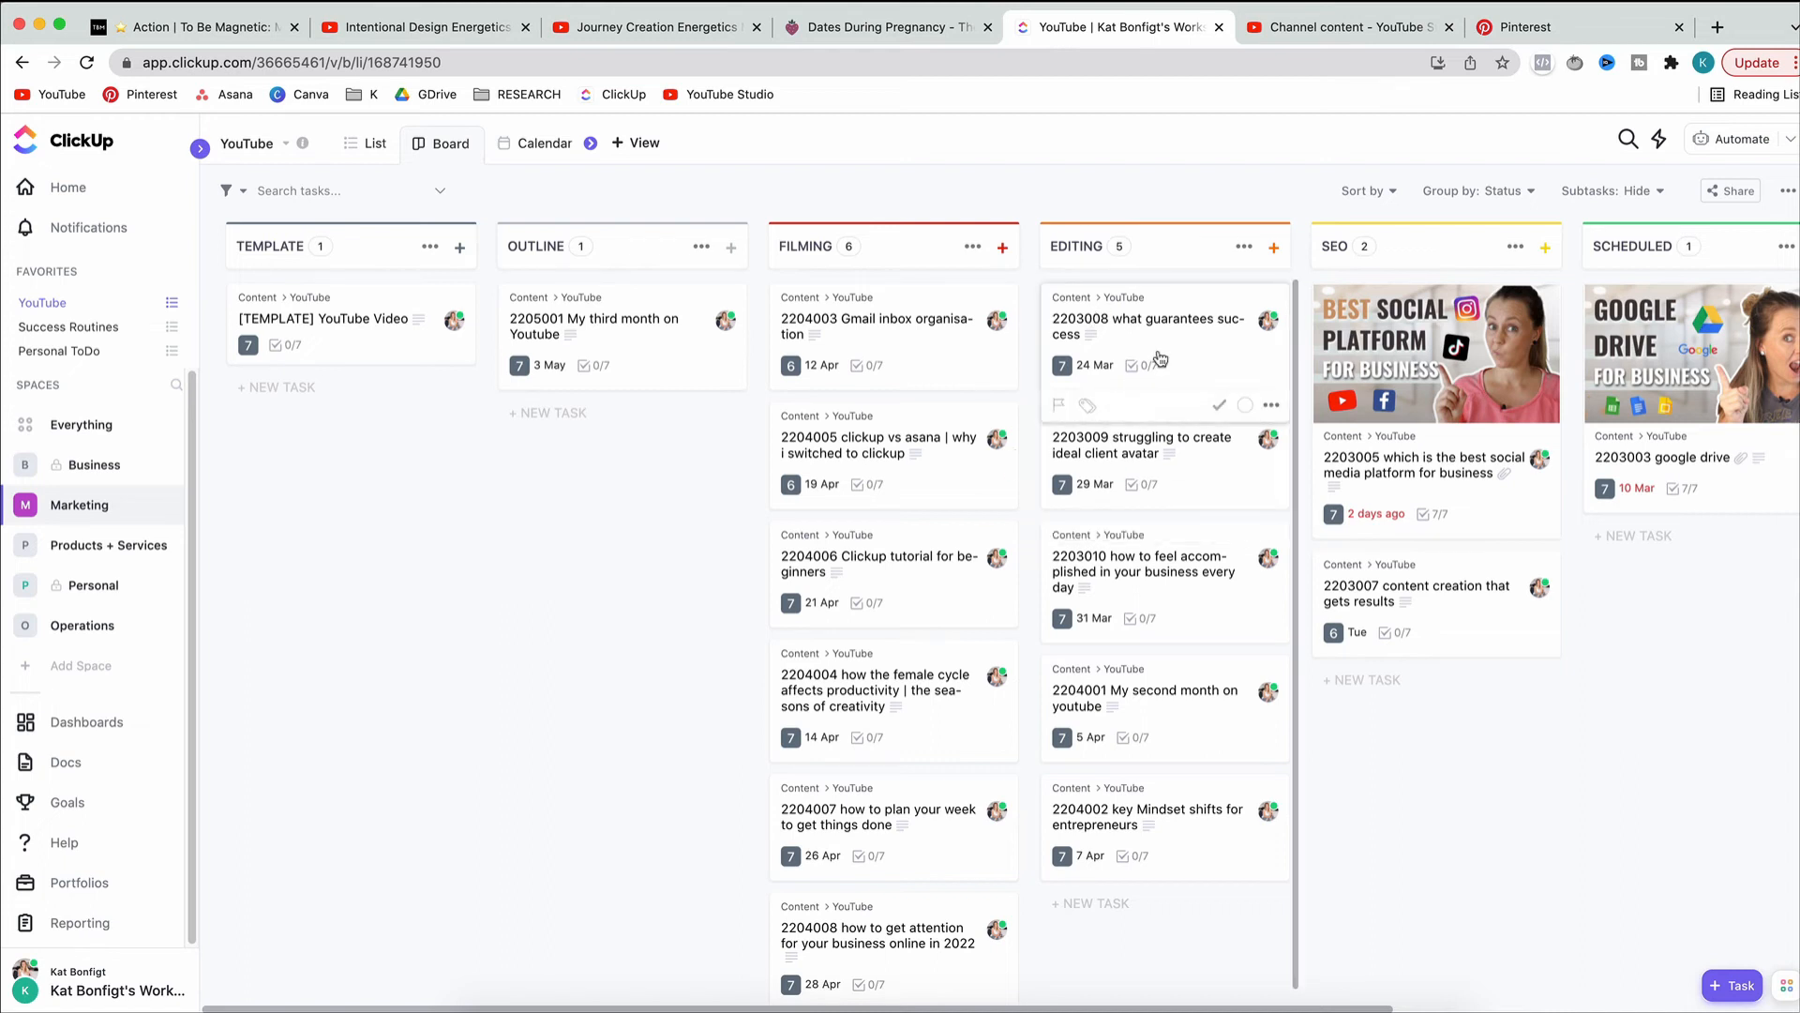
Set up an automation trigger on the YouTube list for status changes from FILMING to EDITING
left_click(1742, 141)
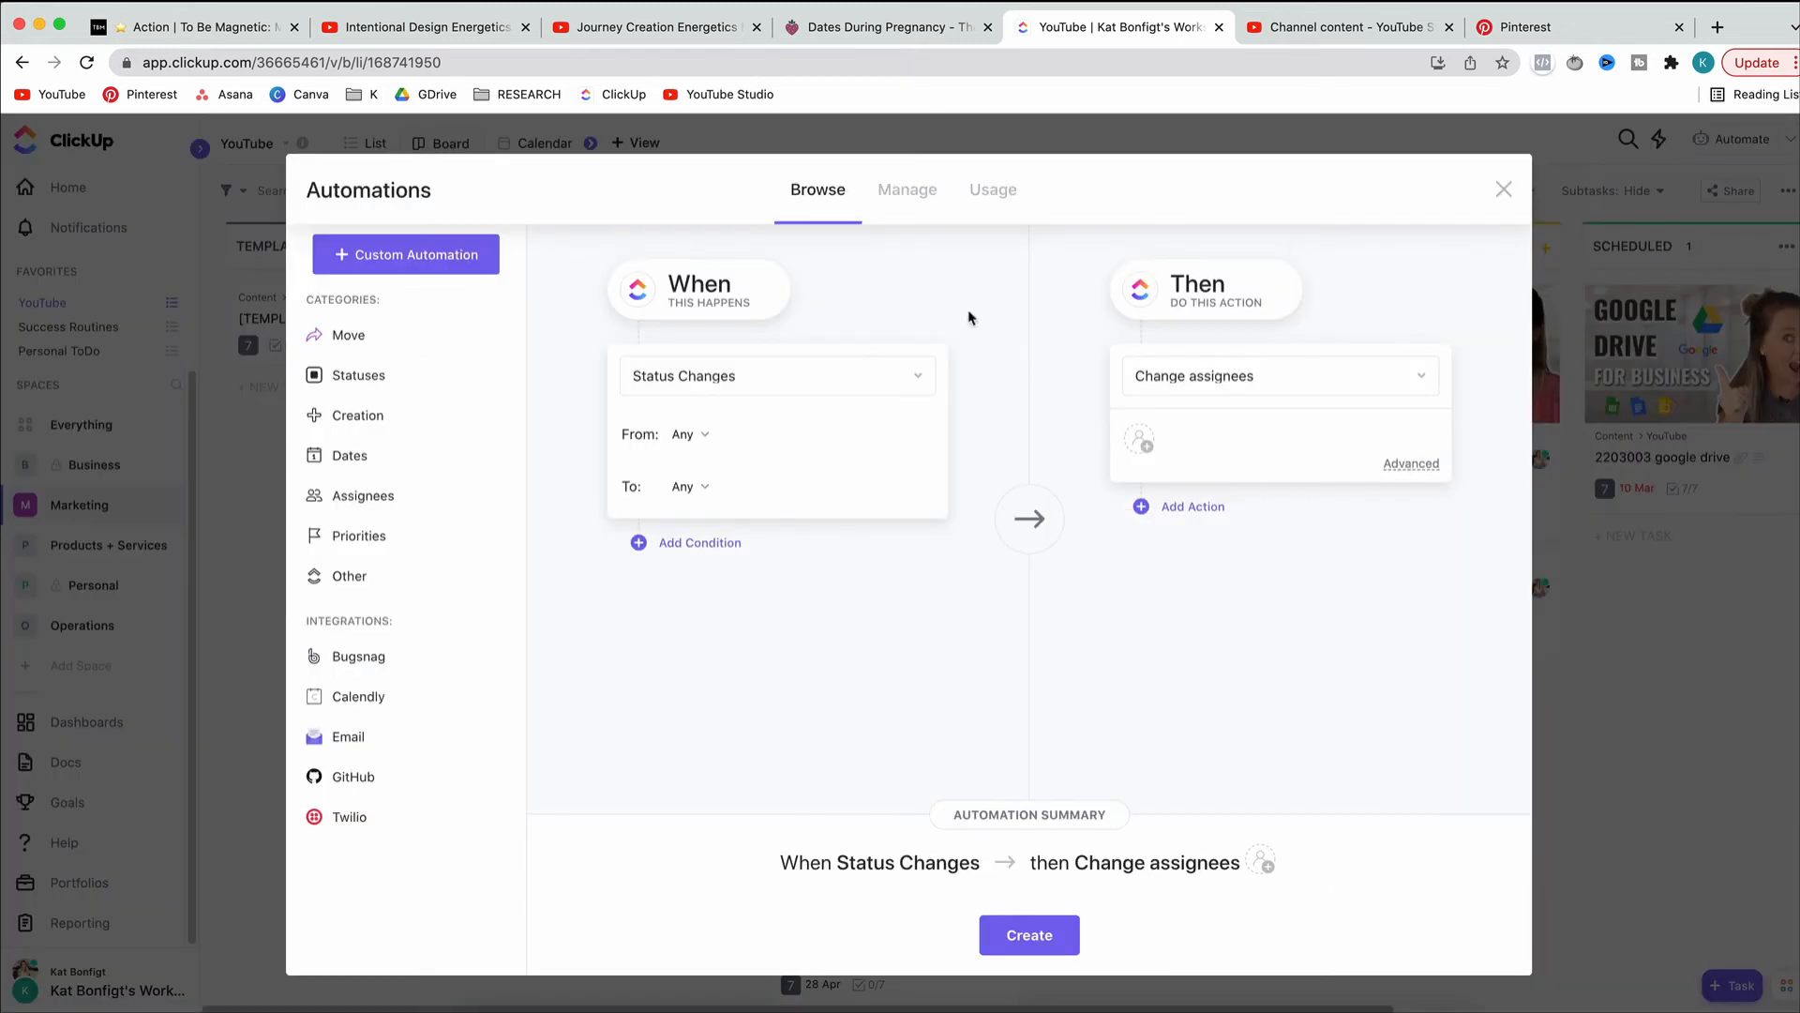
left_click(705, 436)
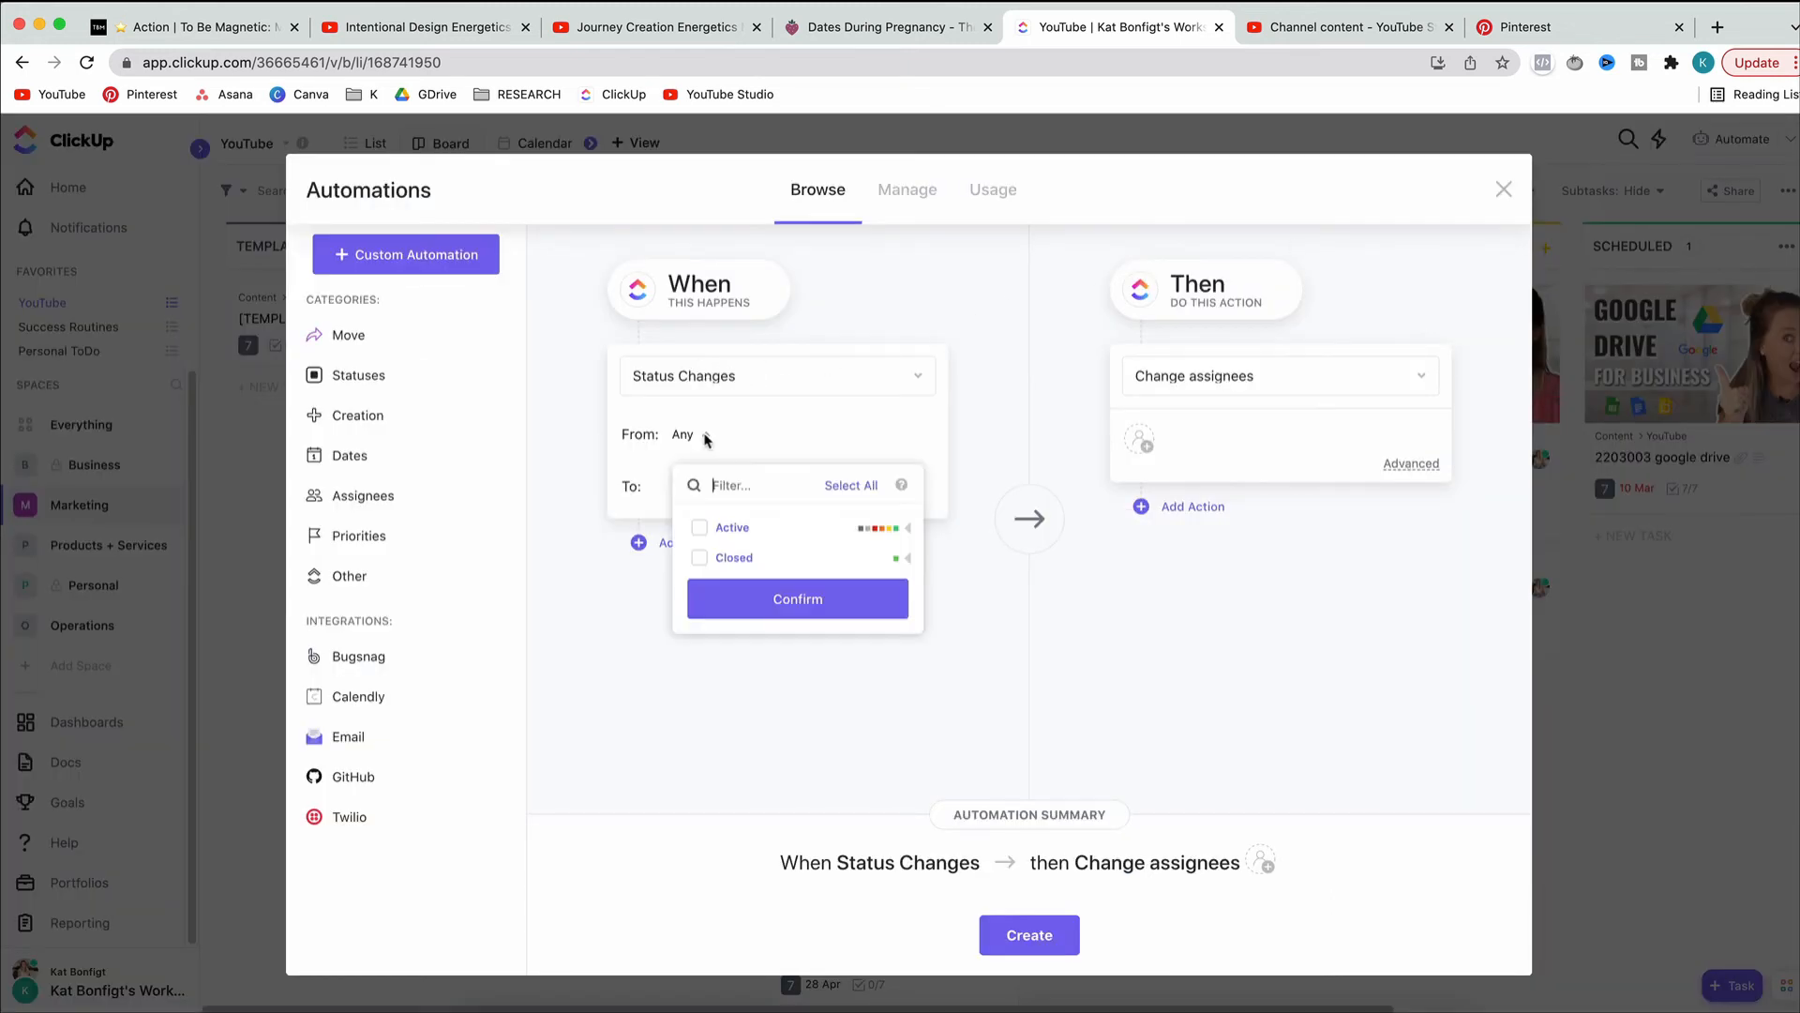
left_click(907, 531)
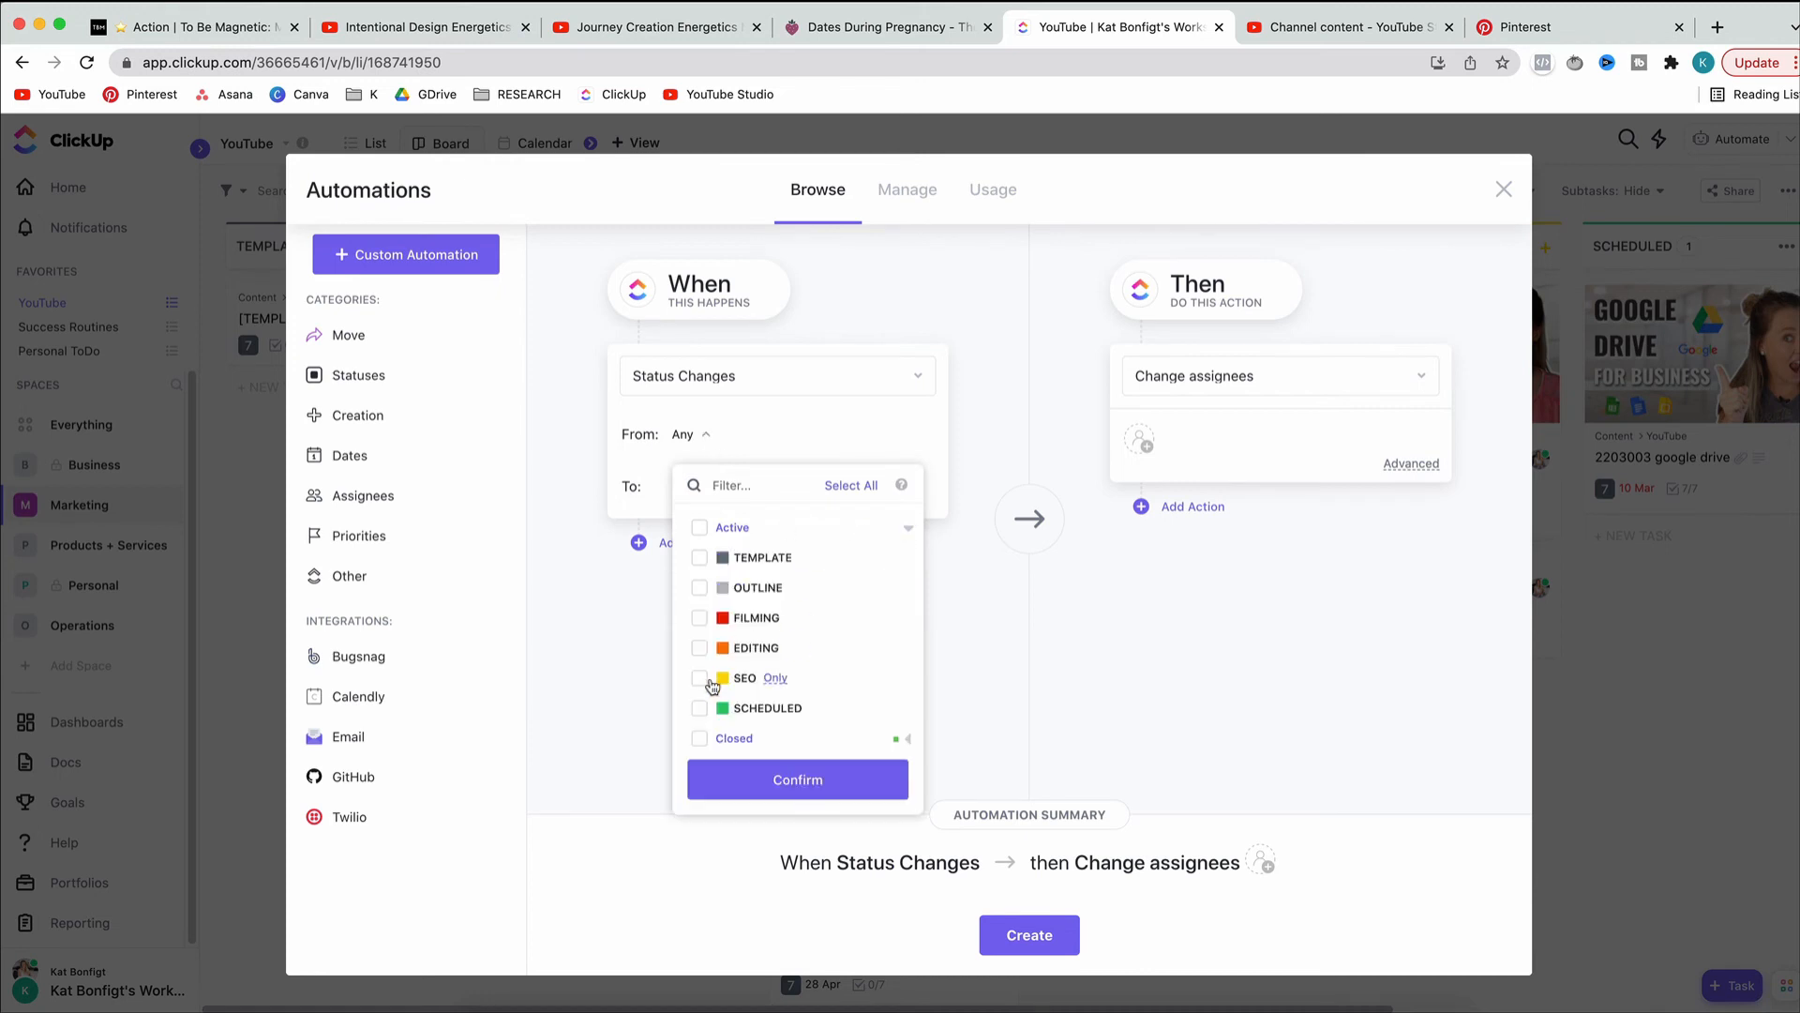
left_click(702, 618)
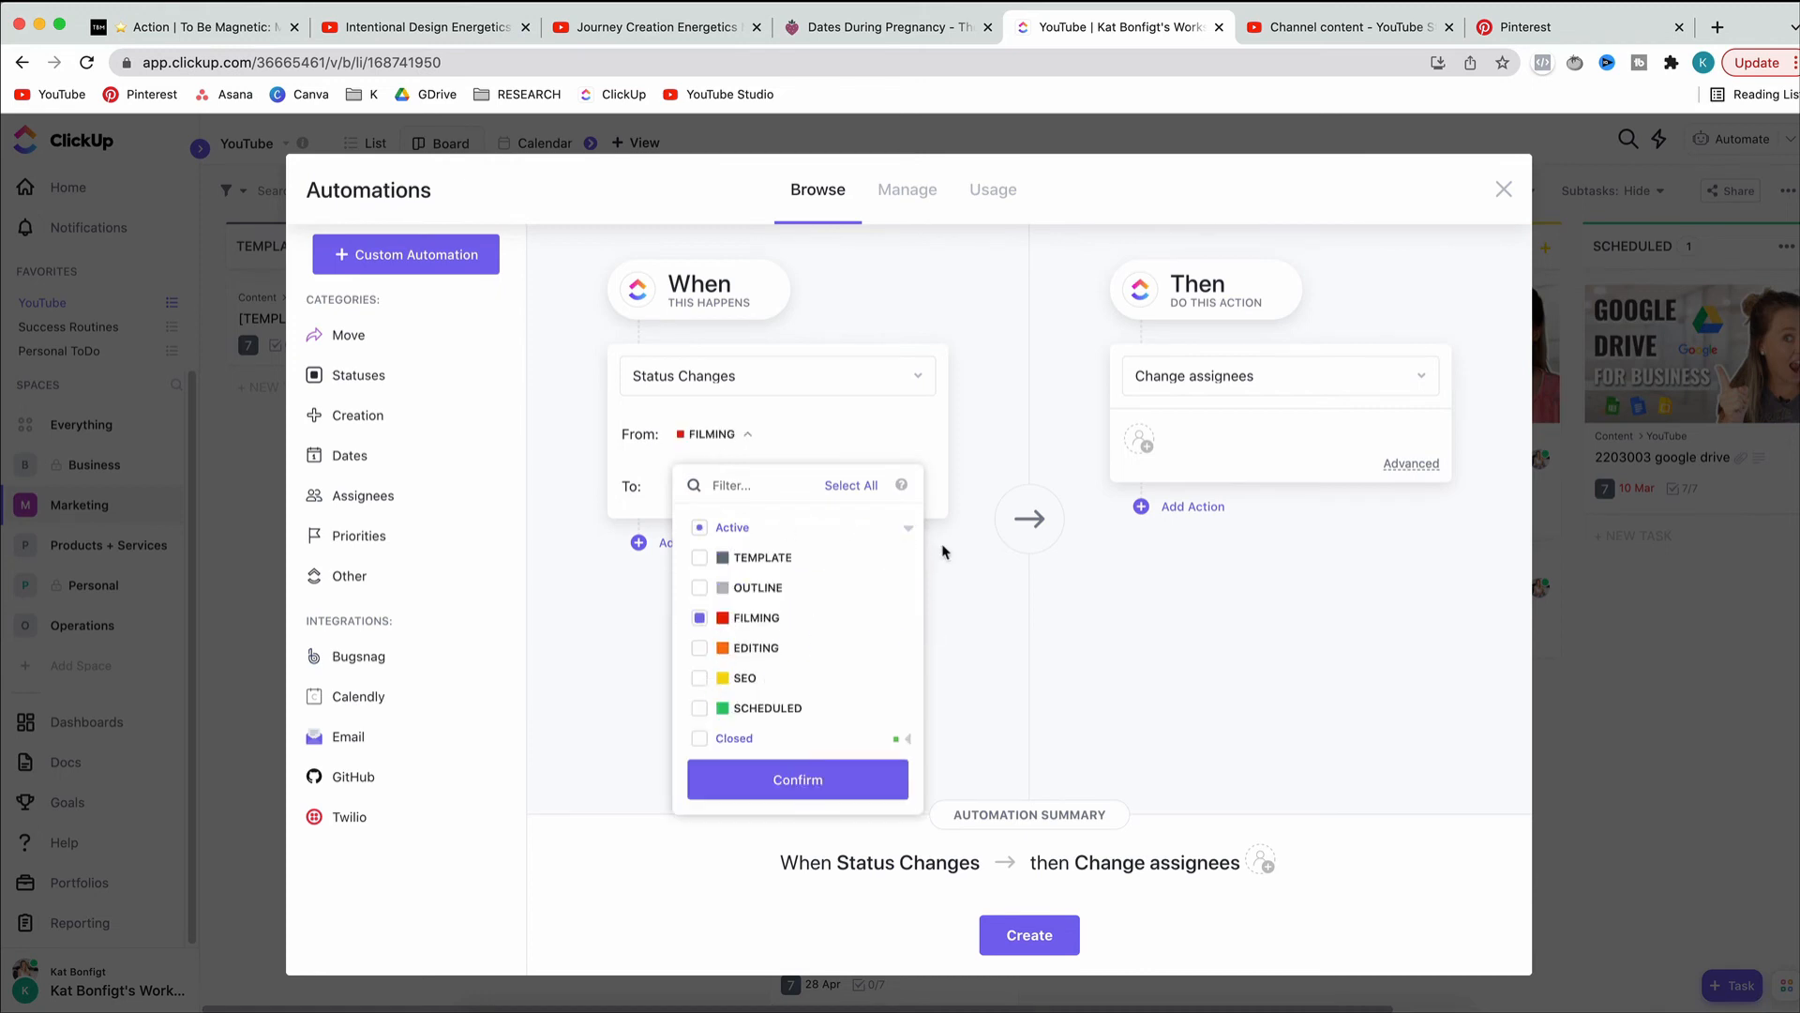
left_click(820, 784)
left_click(702, 492)
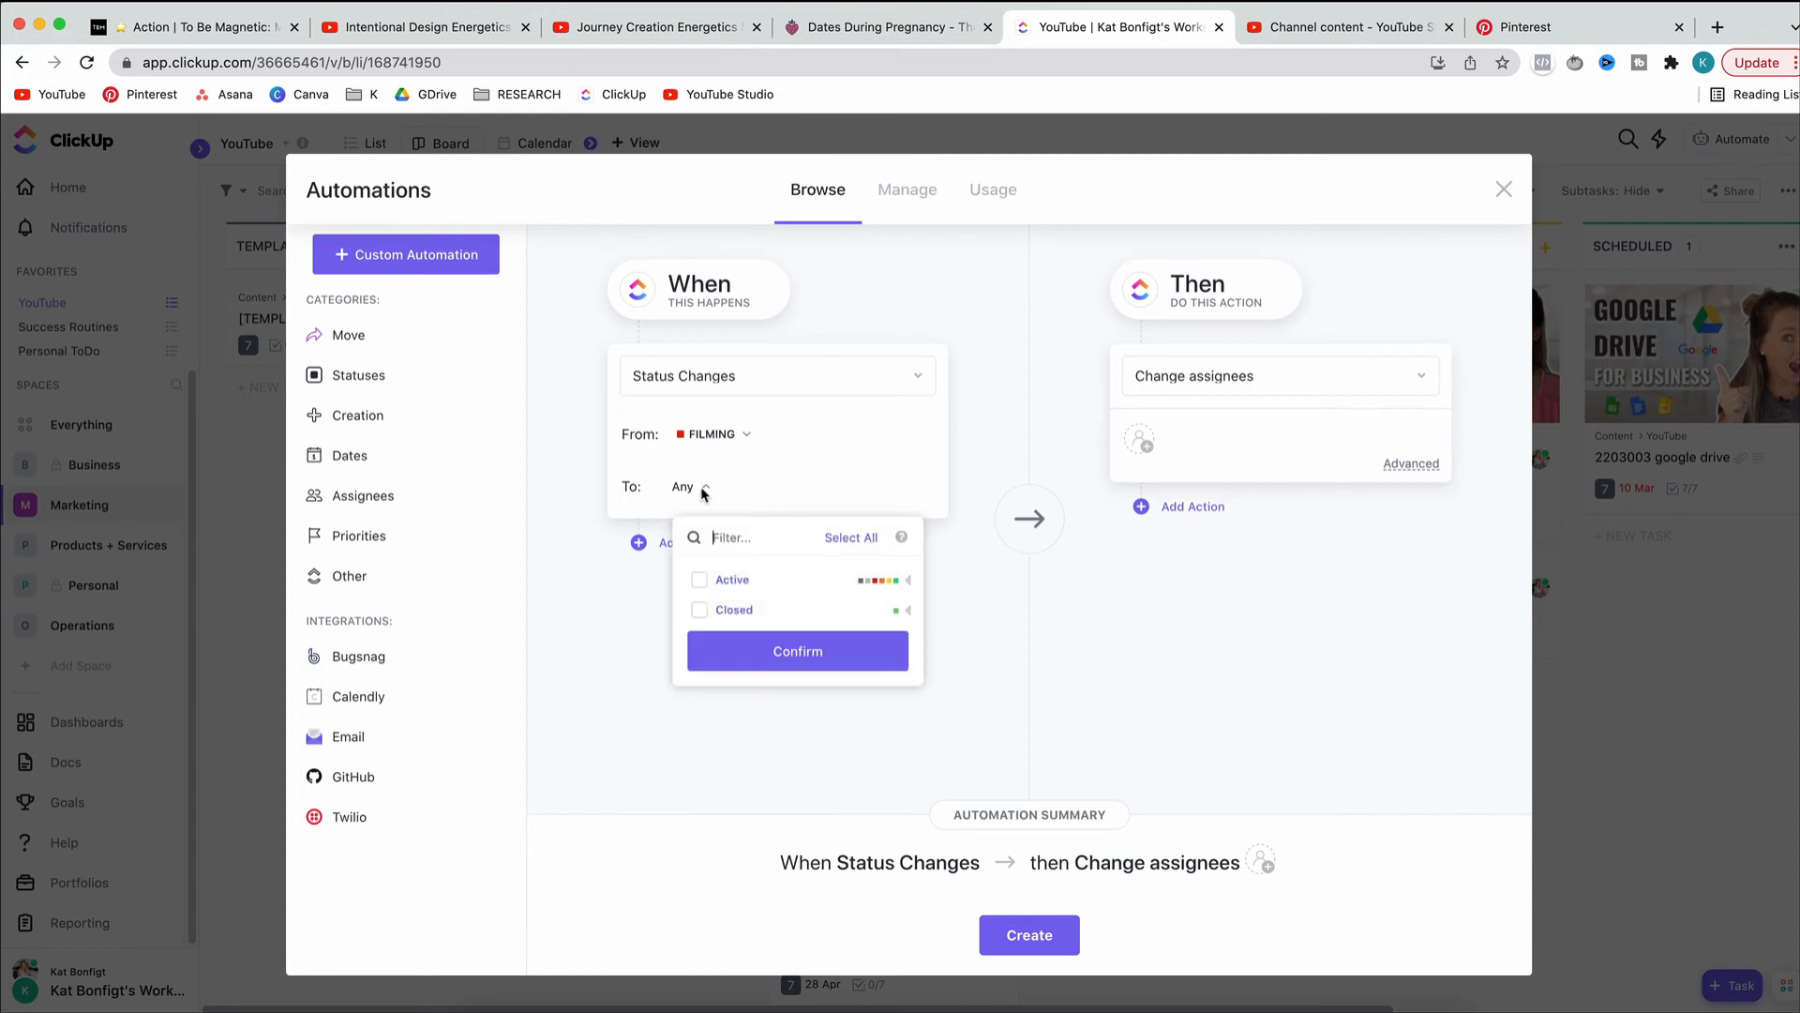
left_click(906, 581)
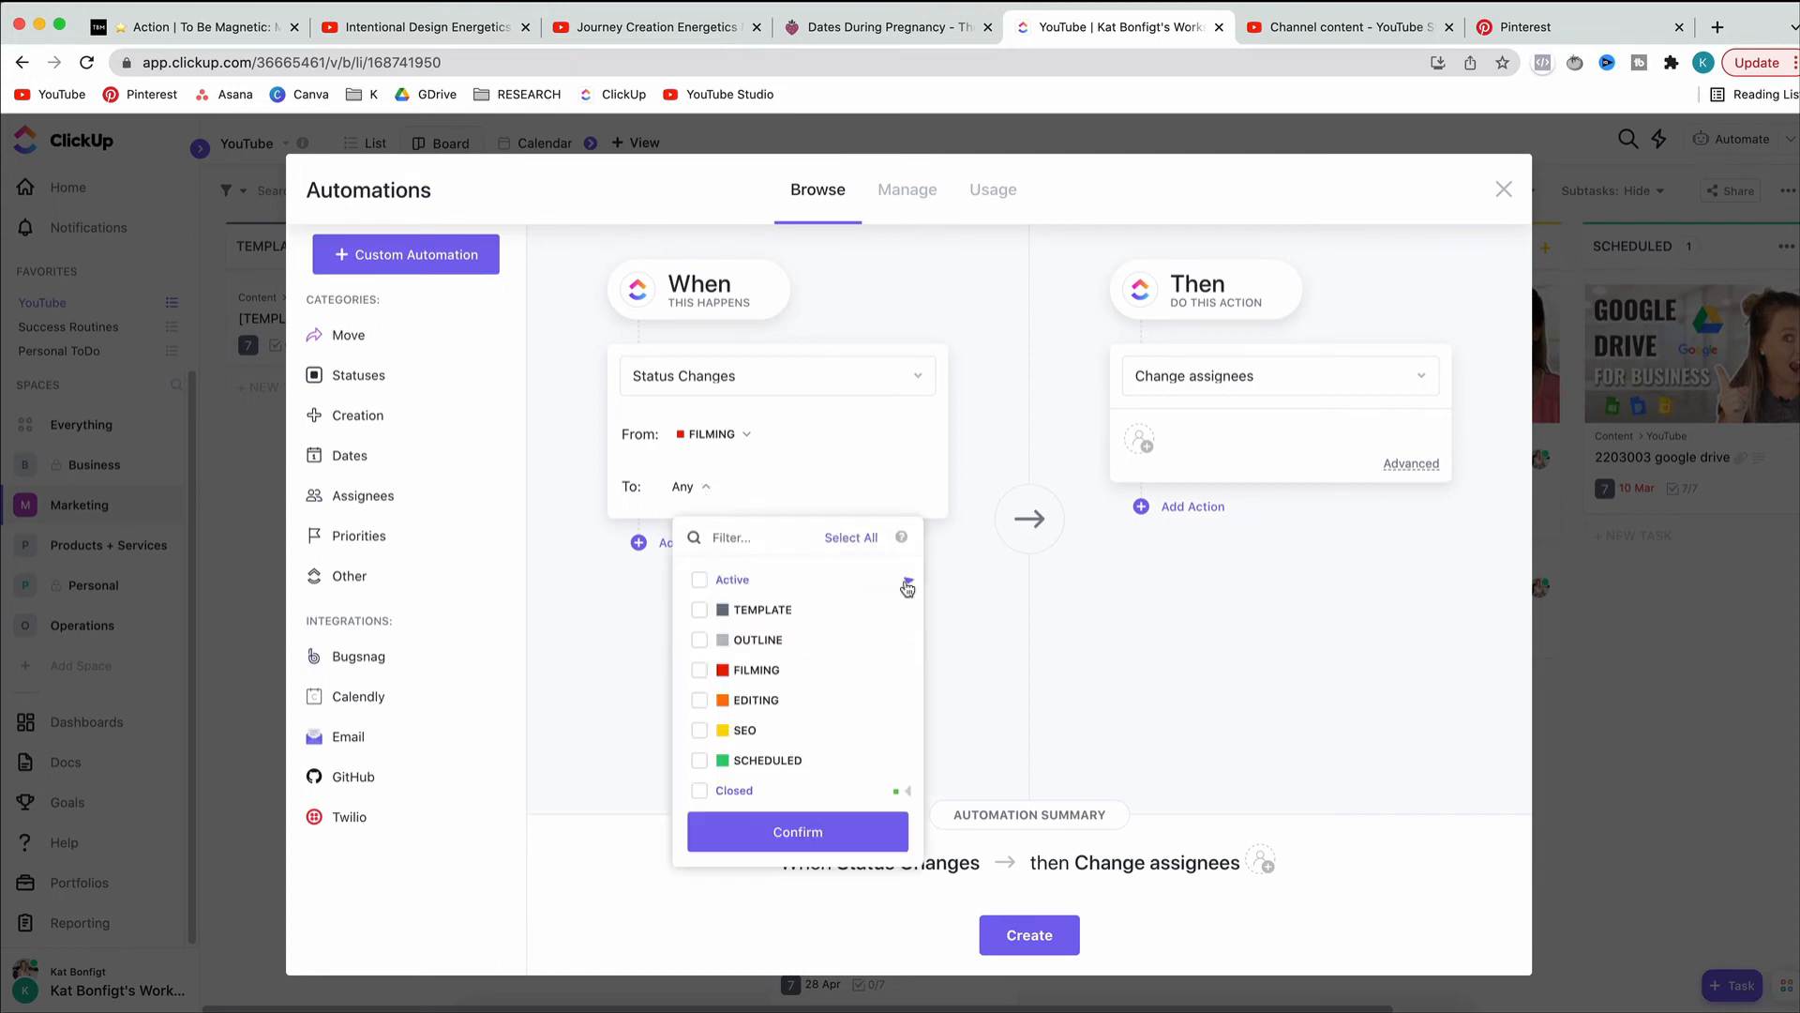
left_click(771, 701)
left_click(812, 832)
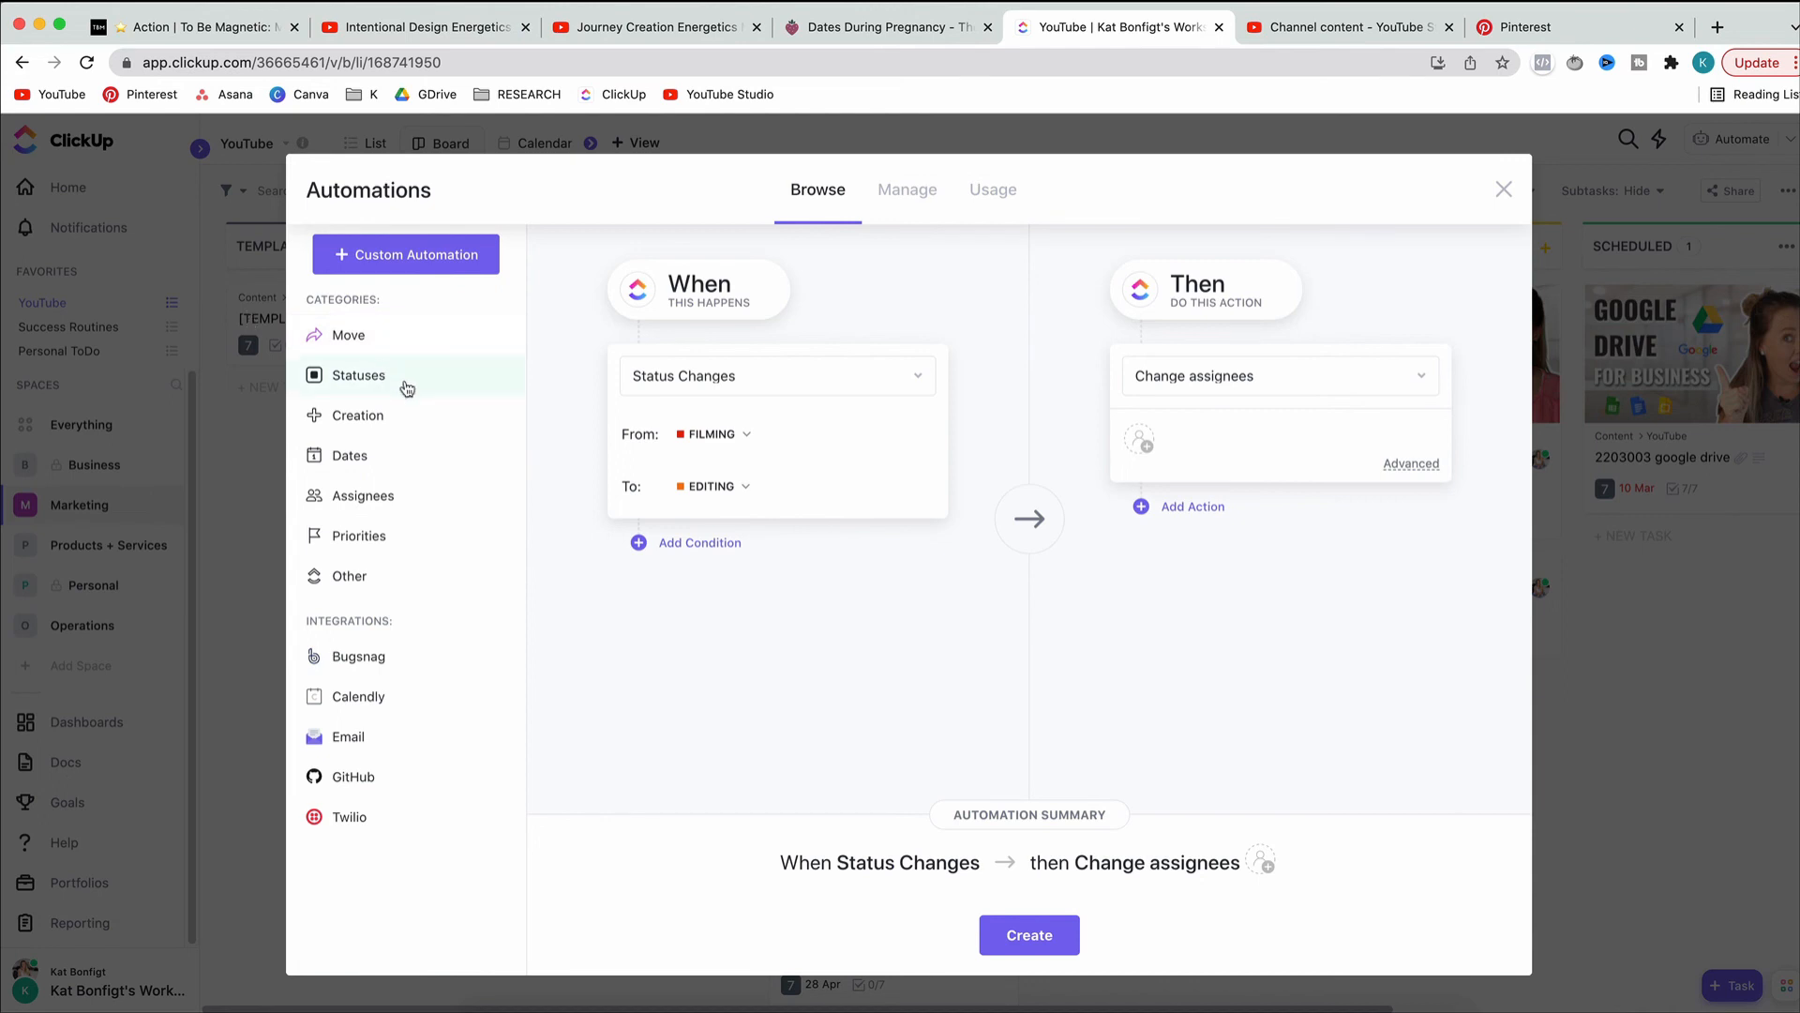
Look over the ready-made automations for task creation and the Calendly integration
left_click(392, 425)
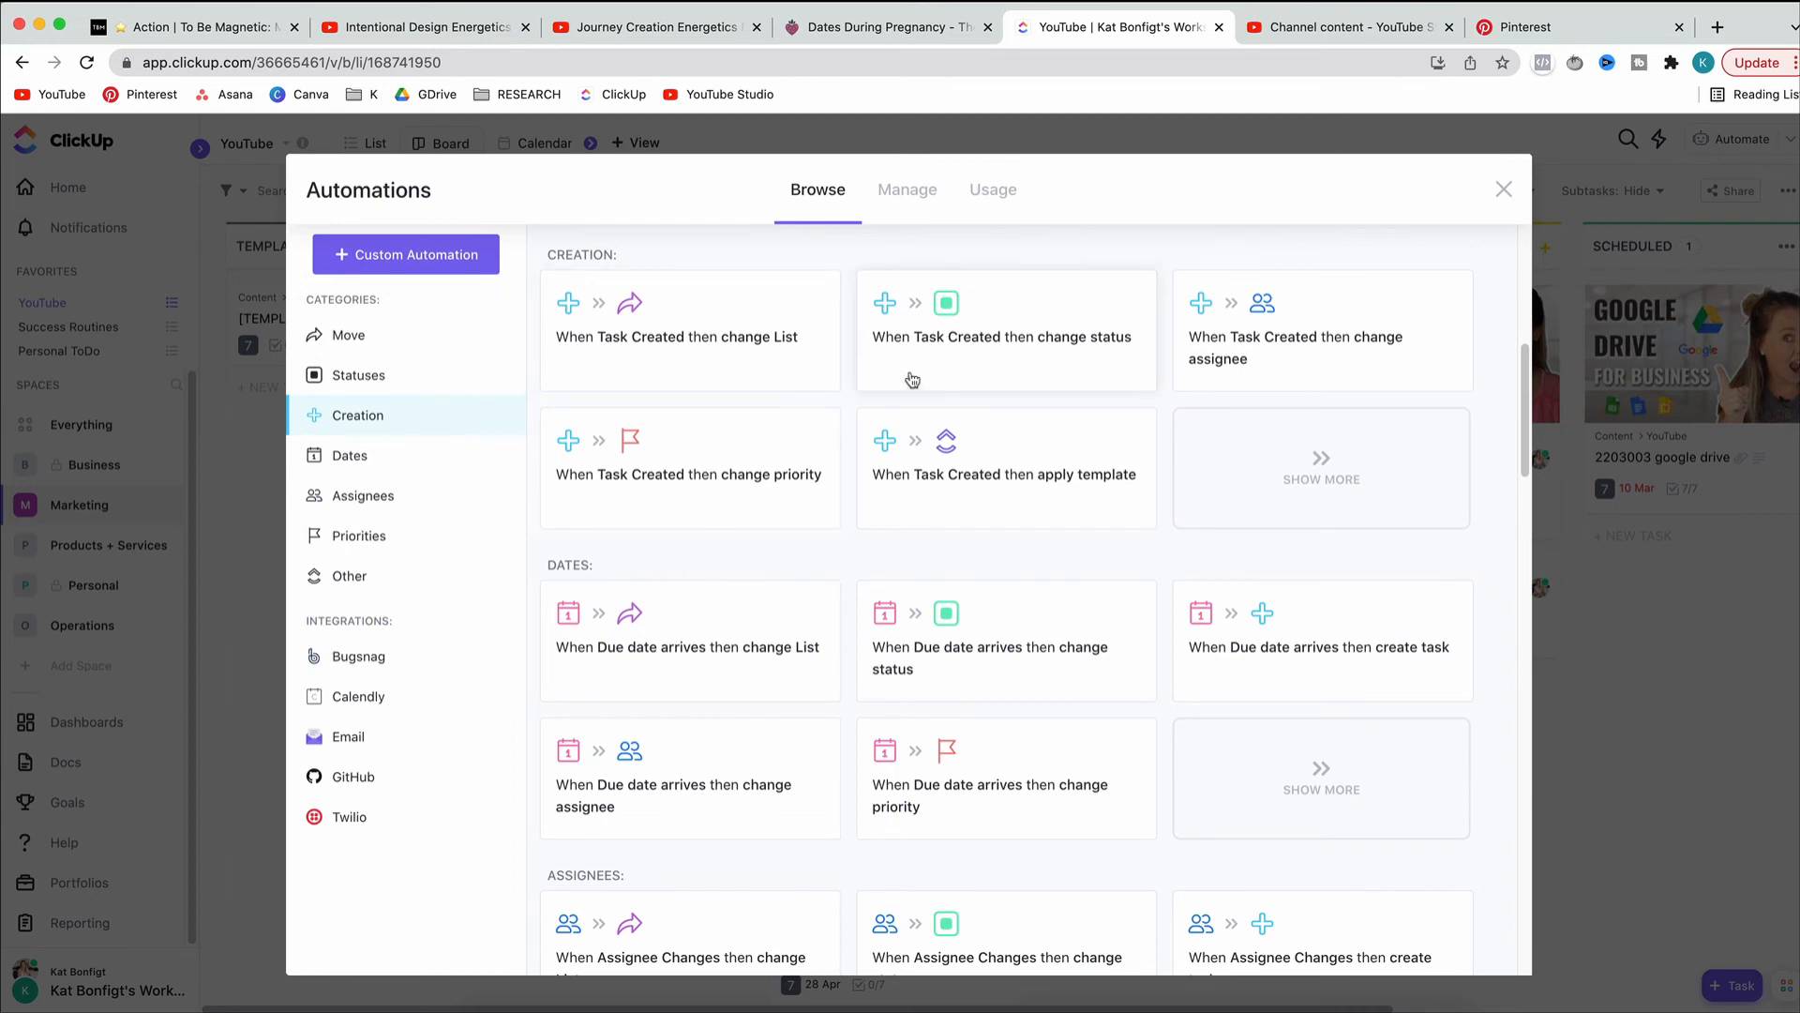
left_click(357, 695)
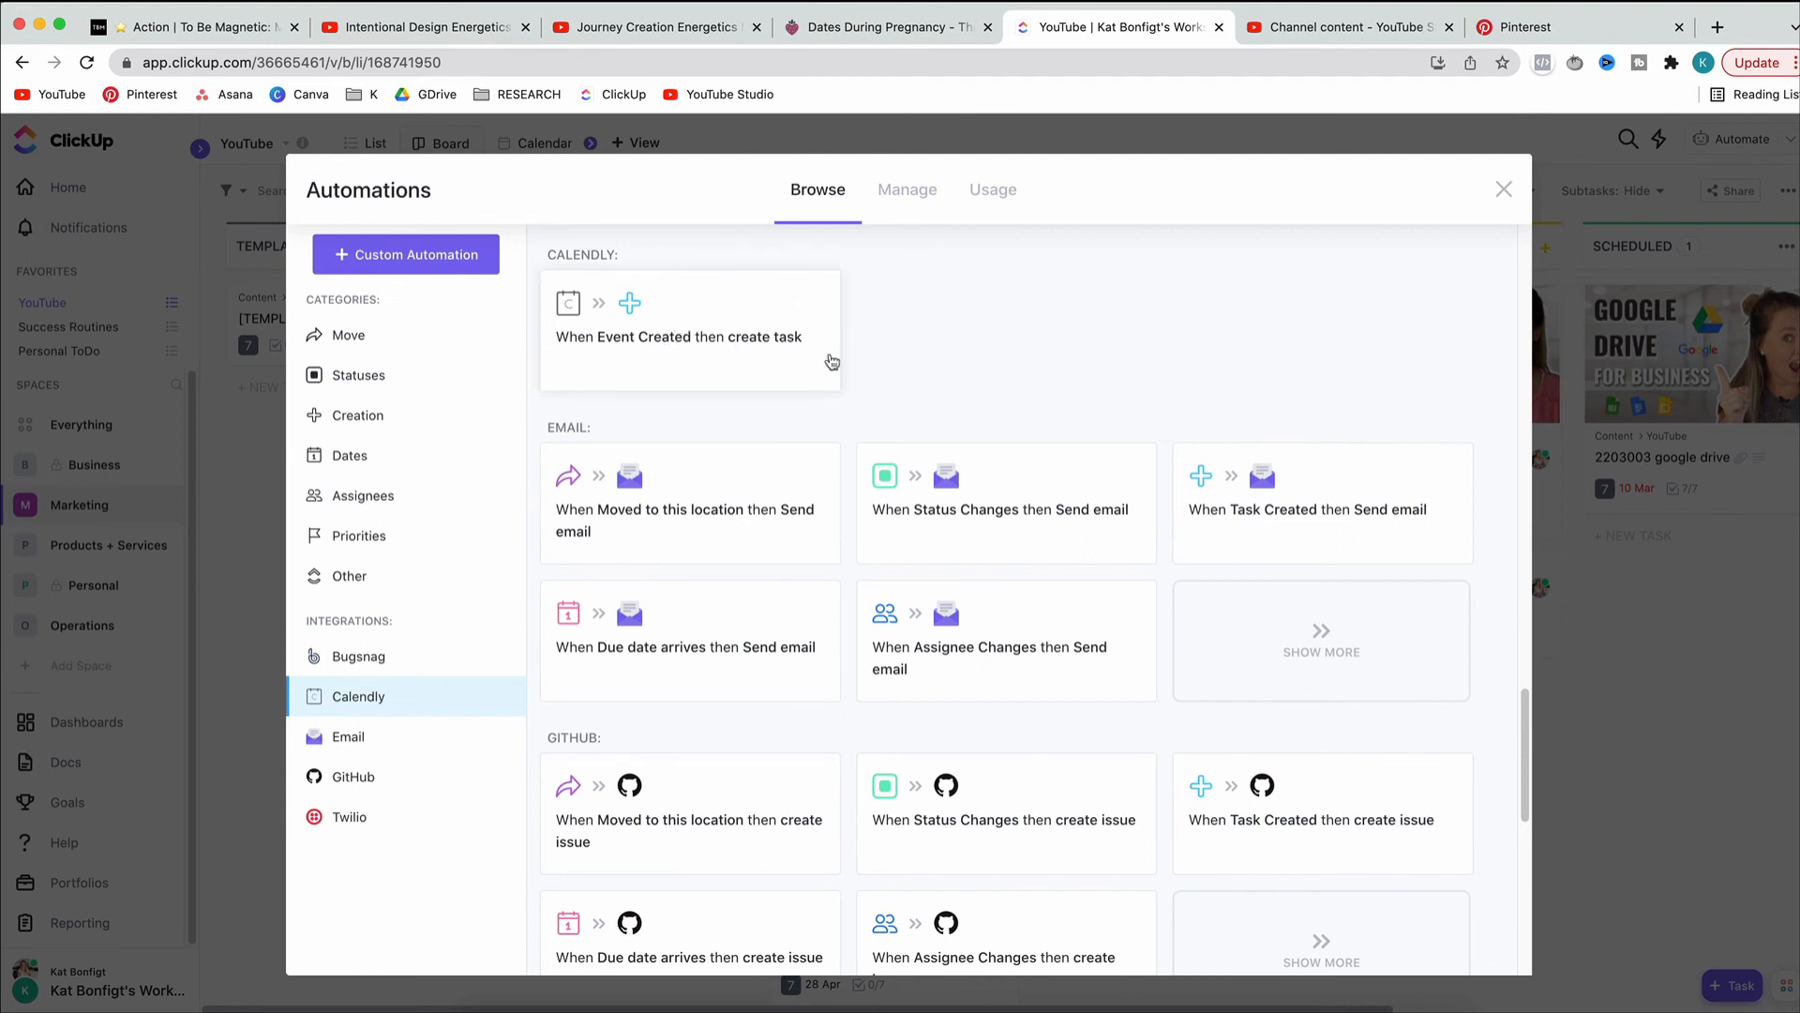
scroll(820, 600, "up", 8)
scroll(821, 600, "up", 10)
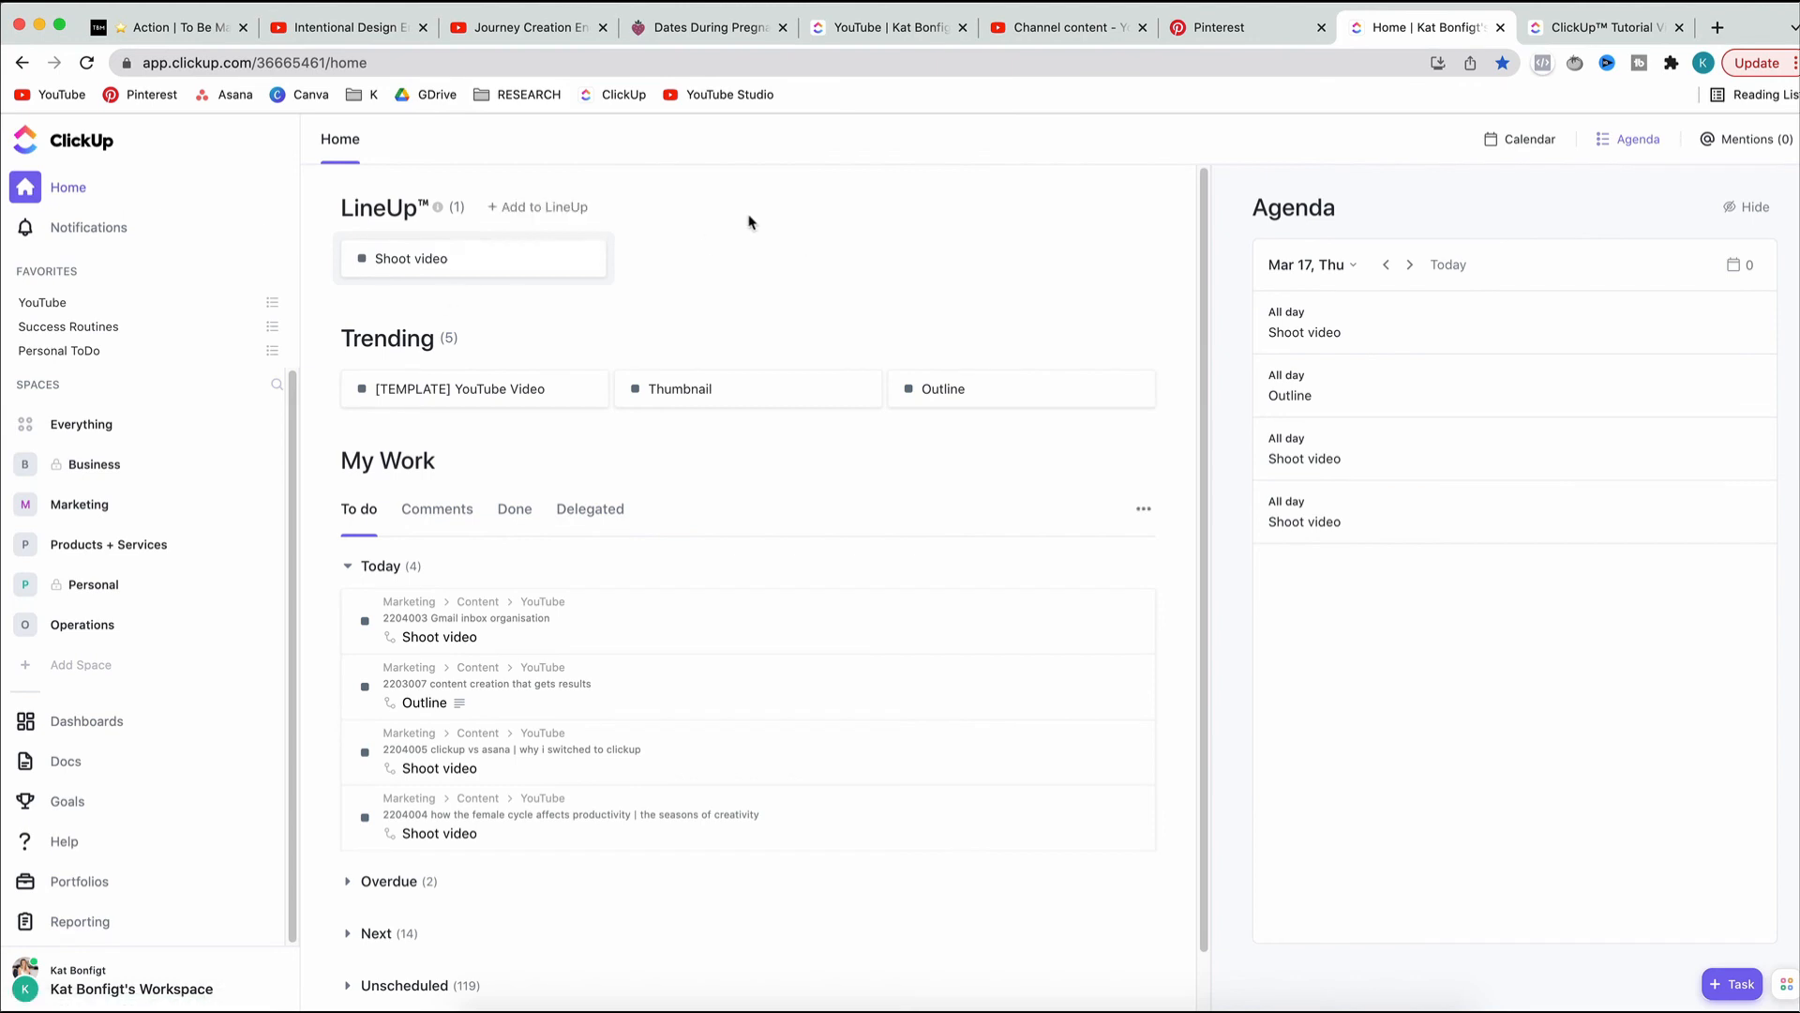
Switch to ClickUp's On-Demand Demos page and look over the beginner demo videos and the experience levels
left_click(1643, 35)
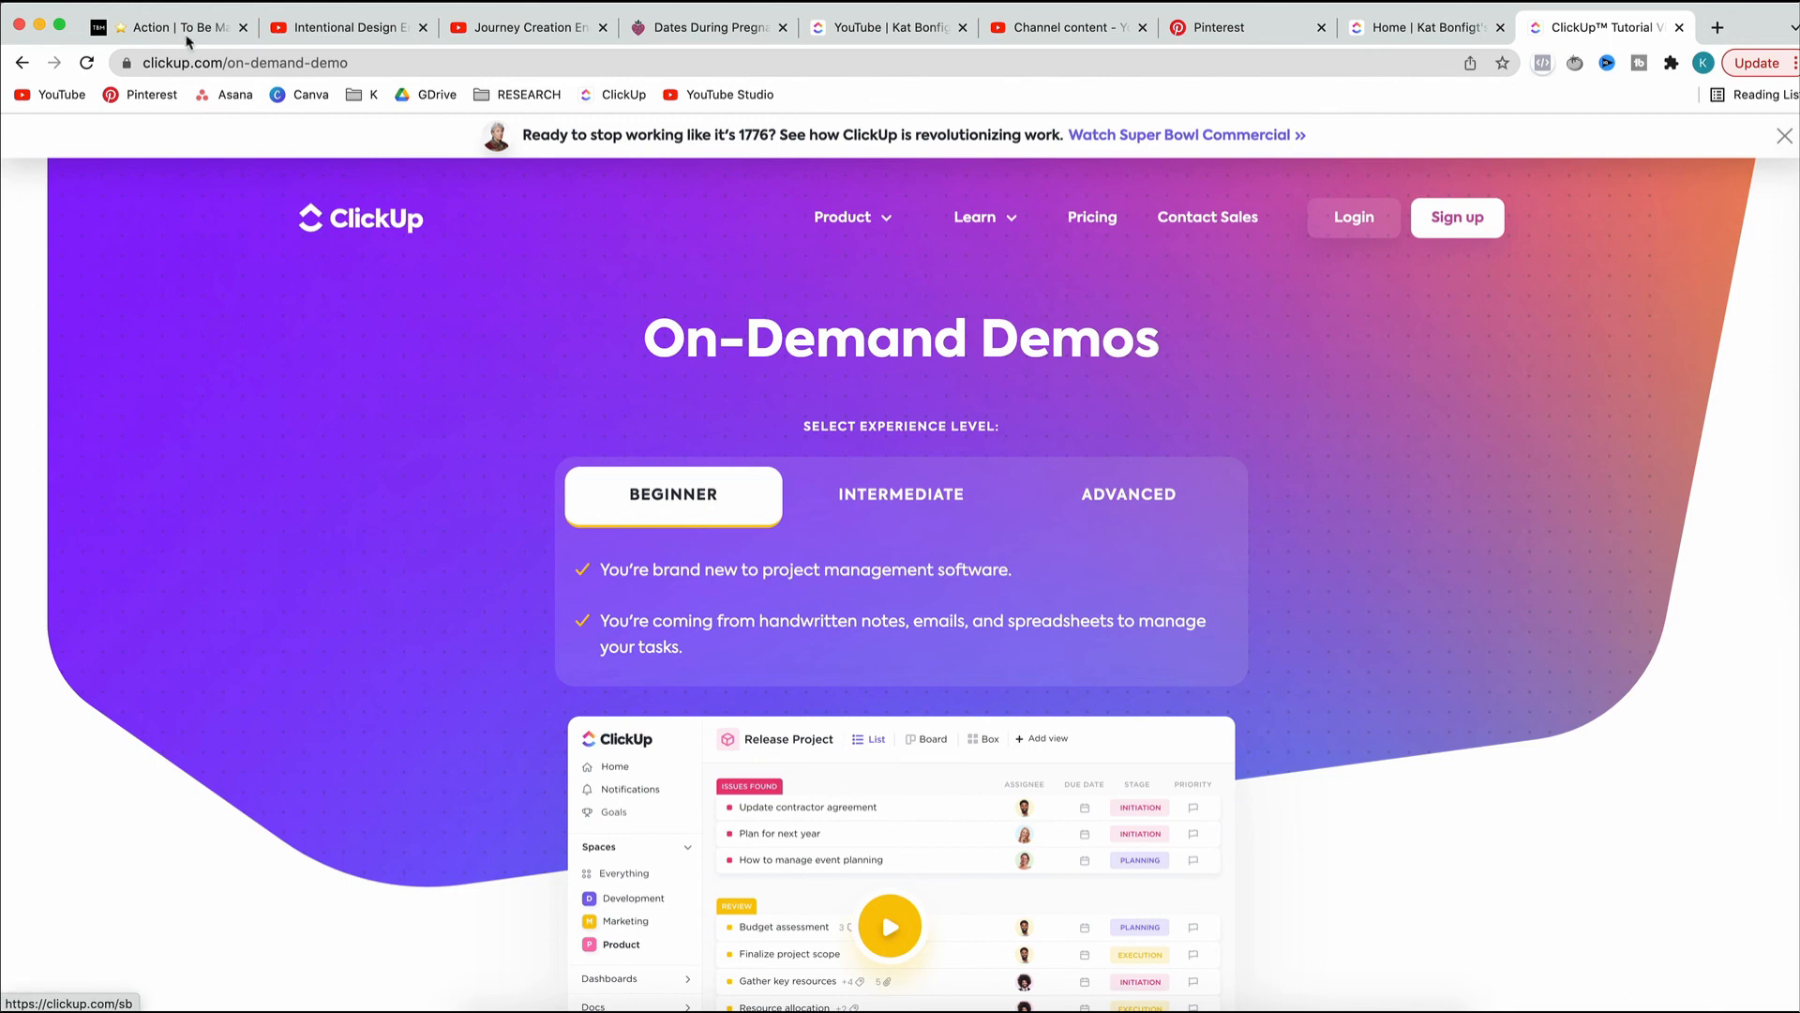
scroll(521, 261, "down", 1)
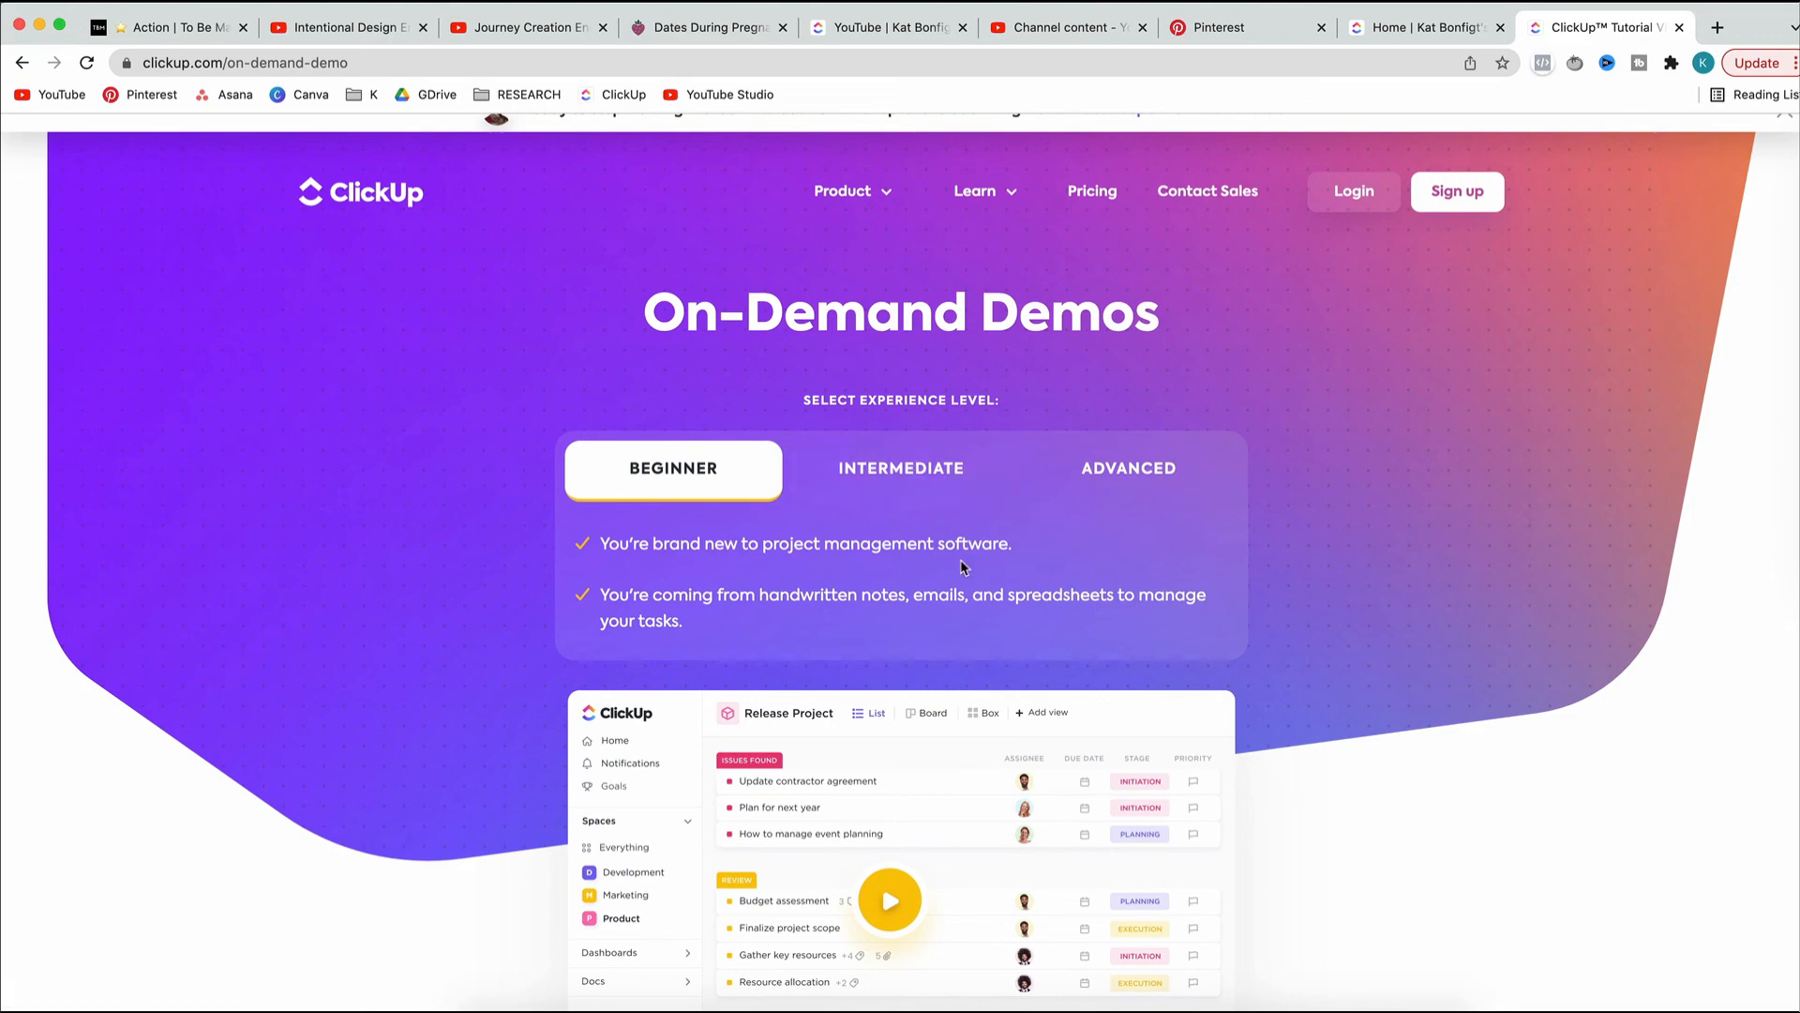
scroll(984, 589, "down", 5)
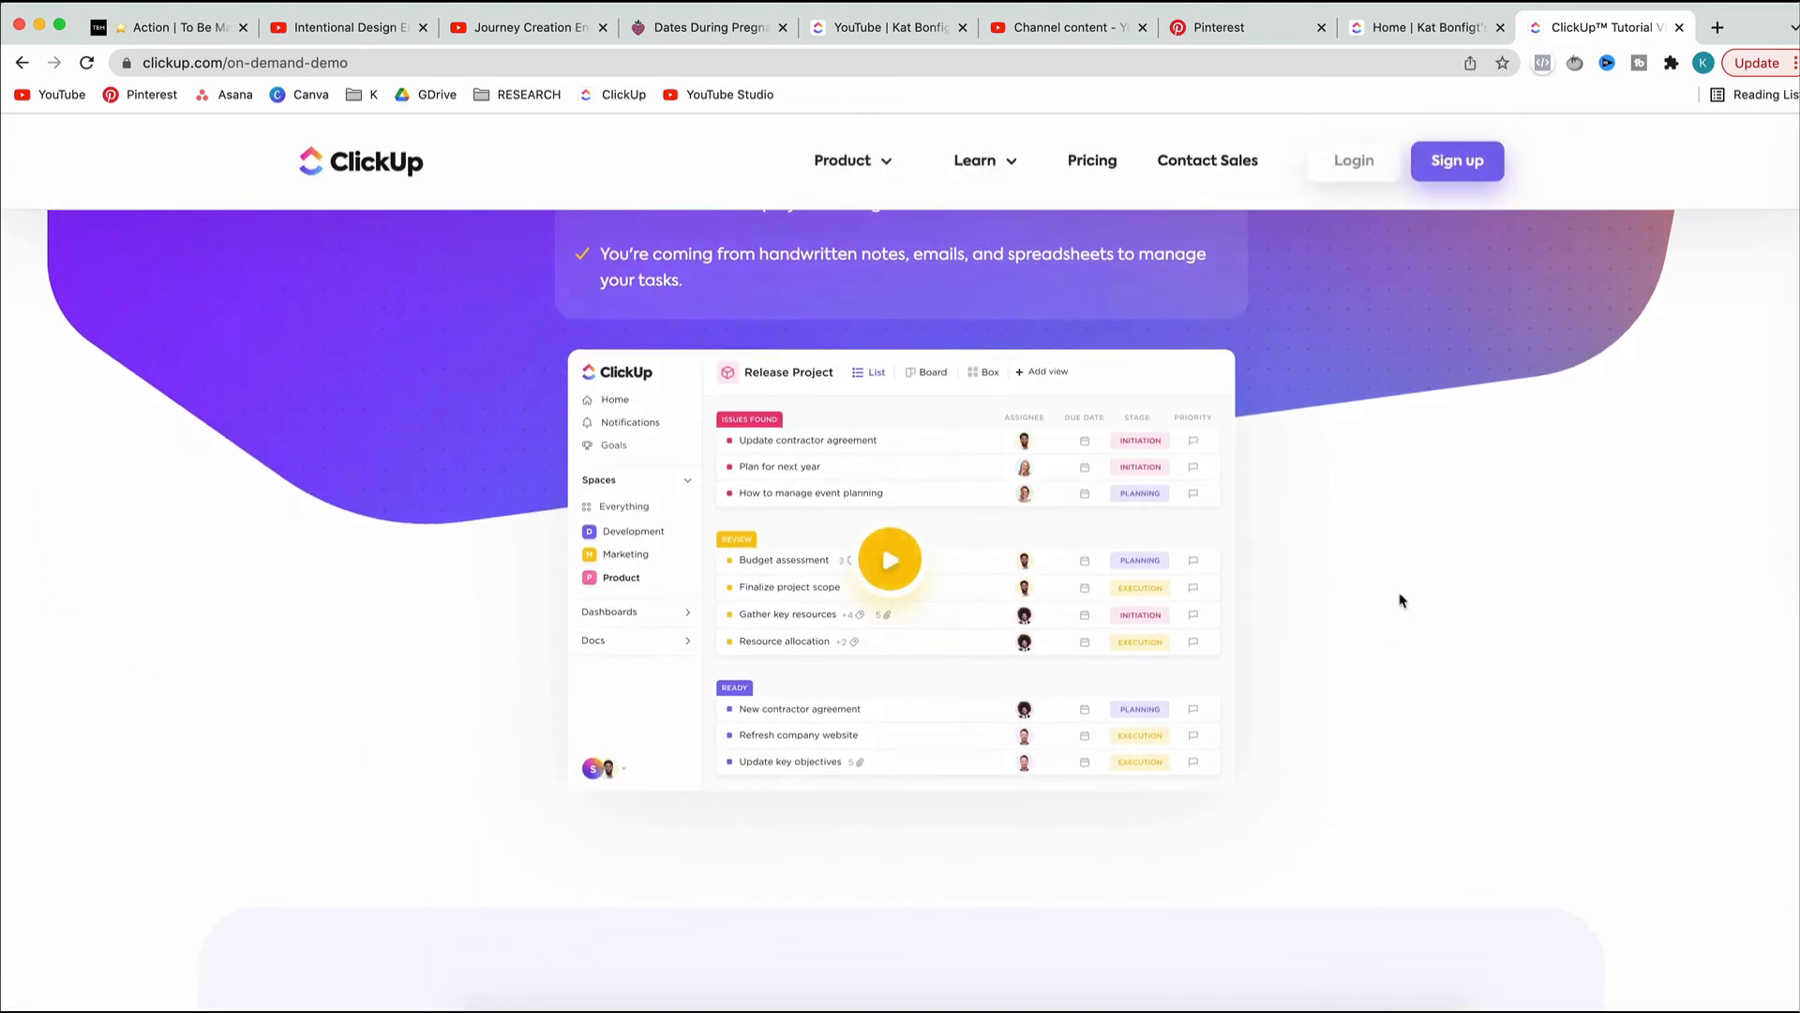
scroll(1401, 600, "down", 10)
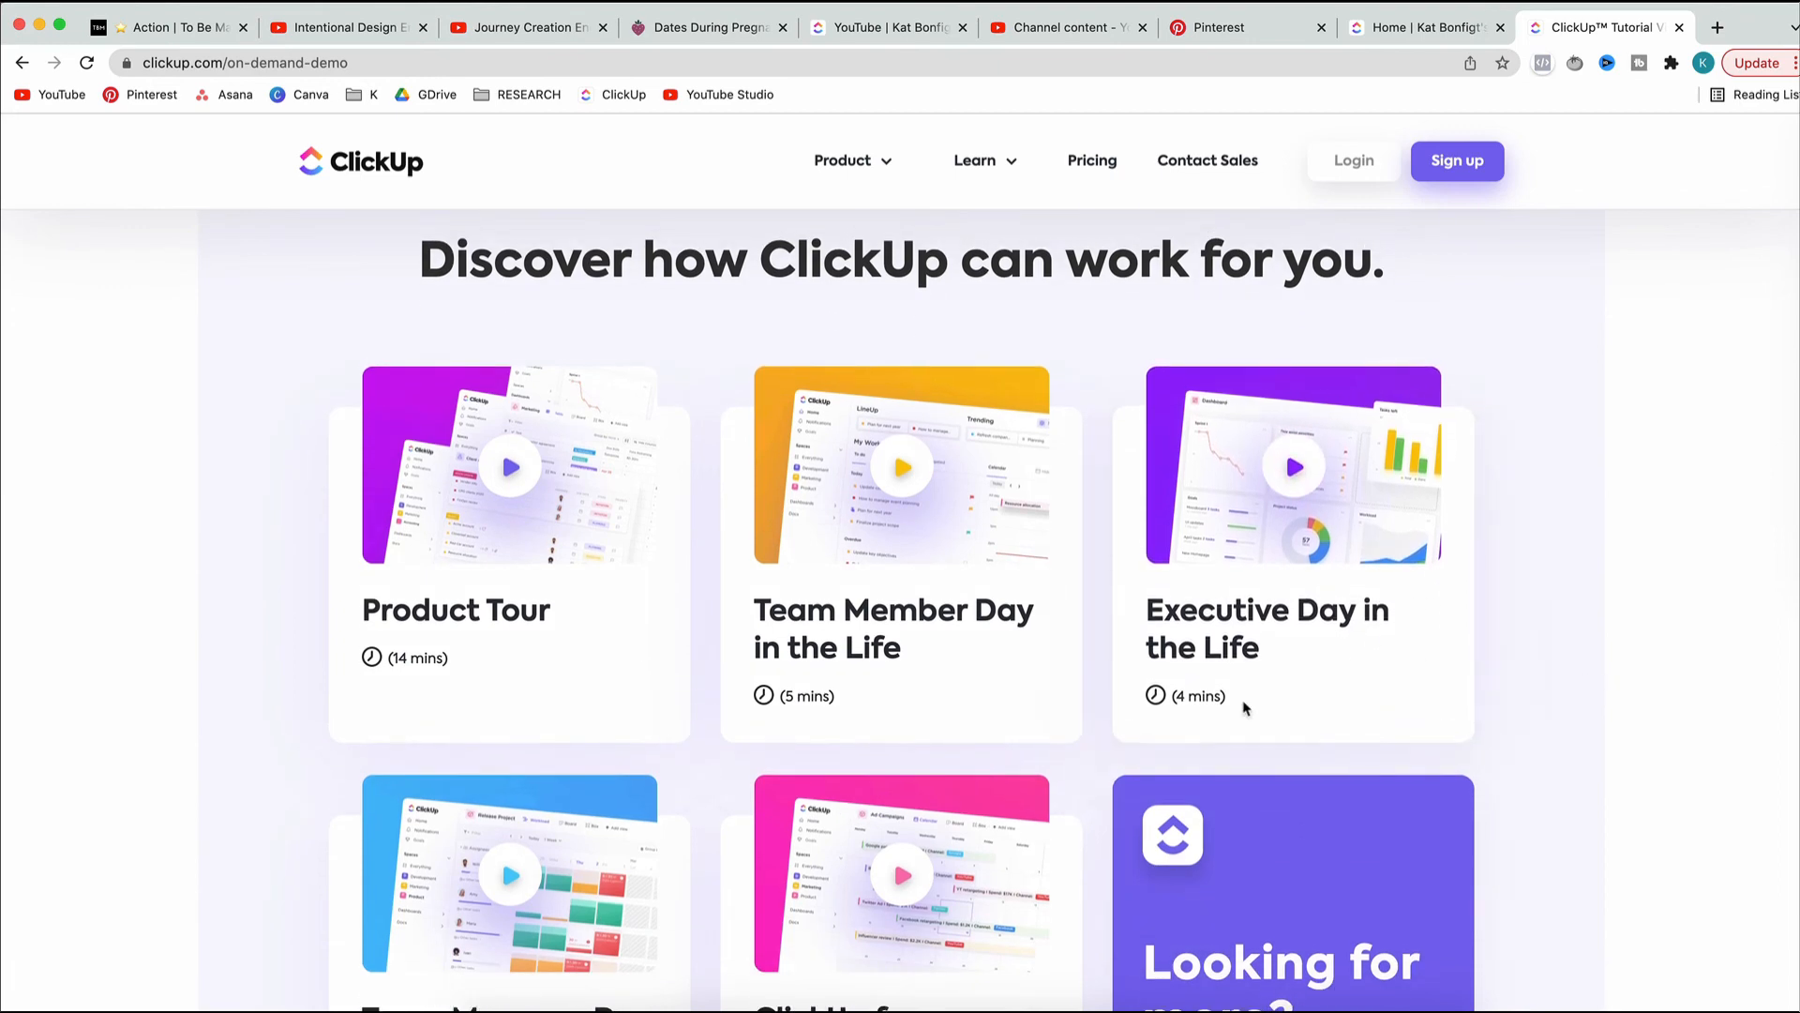
scroll(1597, 769, "down", 3)
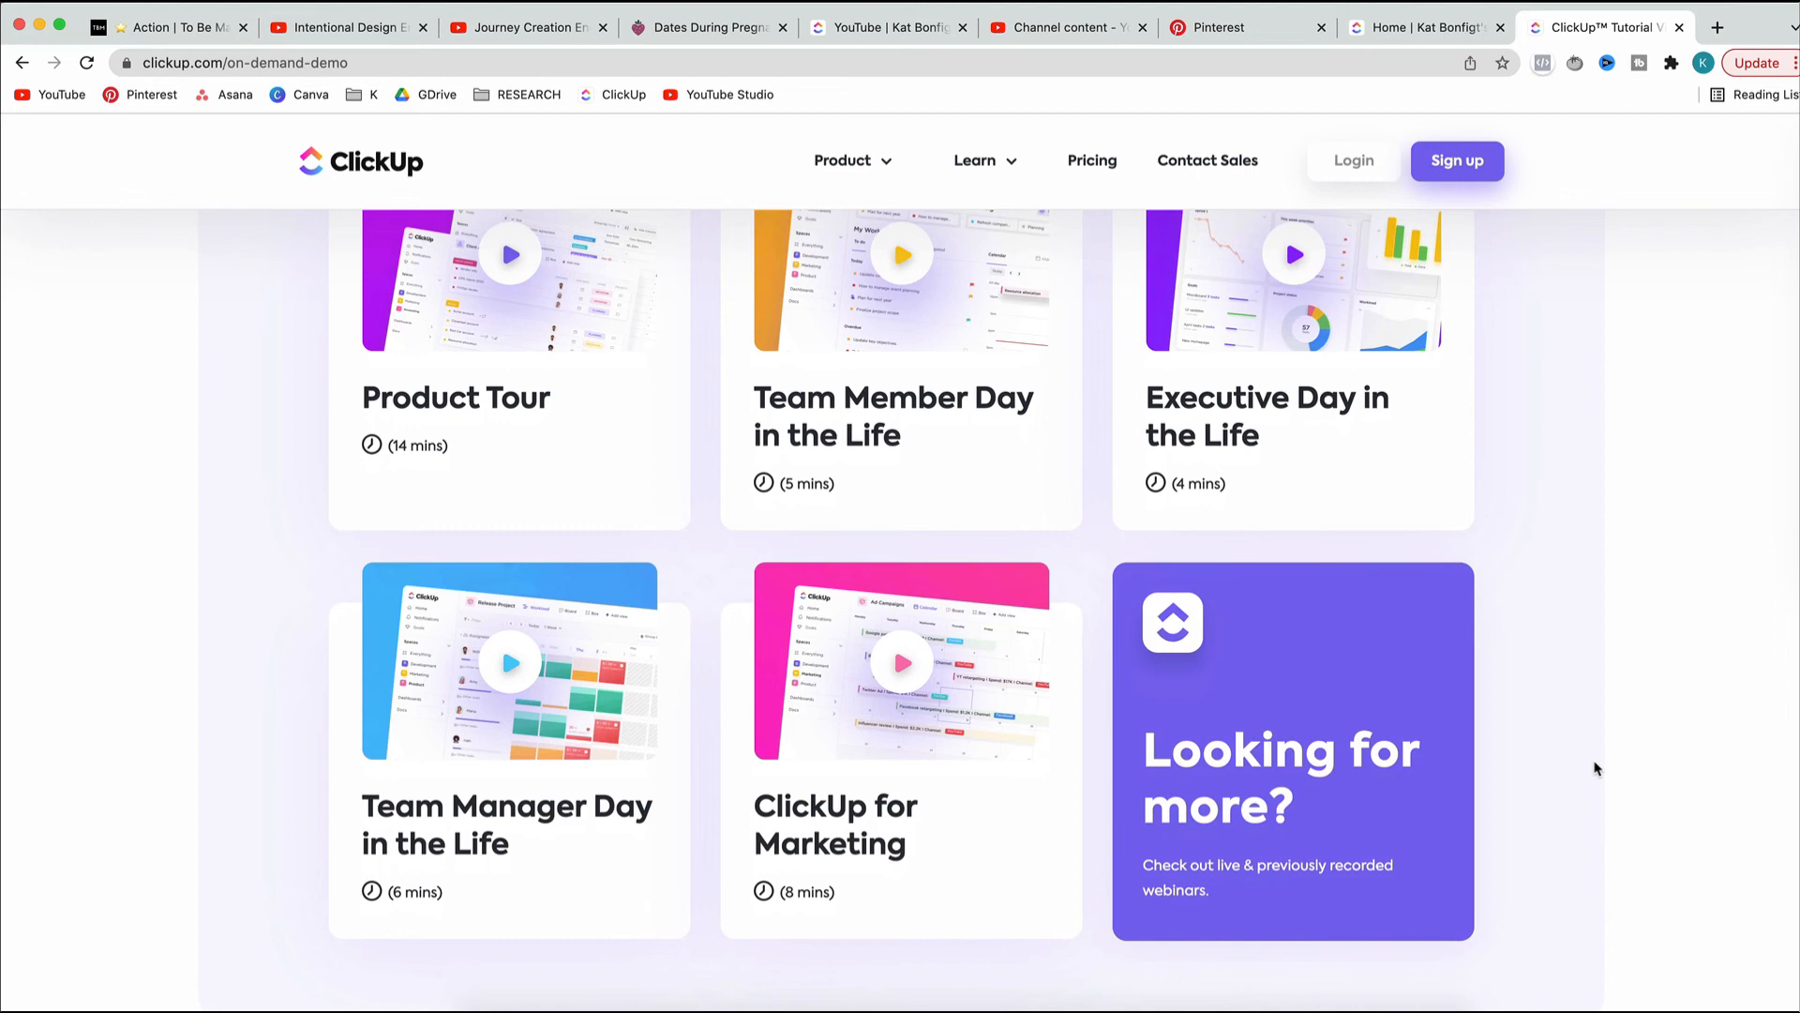
scroll(1597, 769, "down", 5)
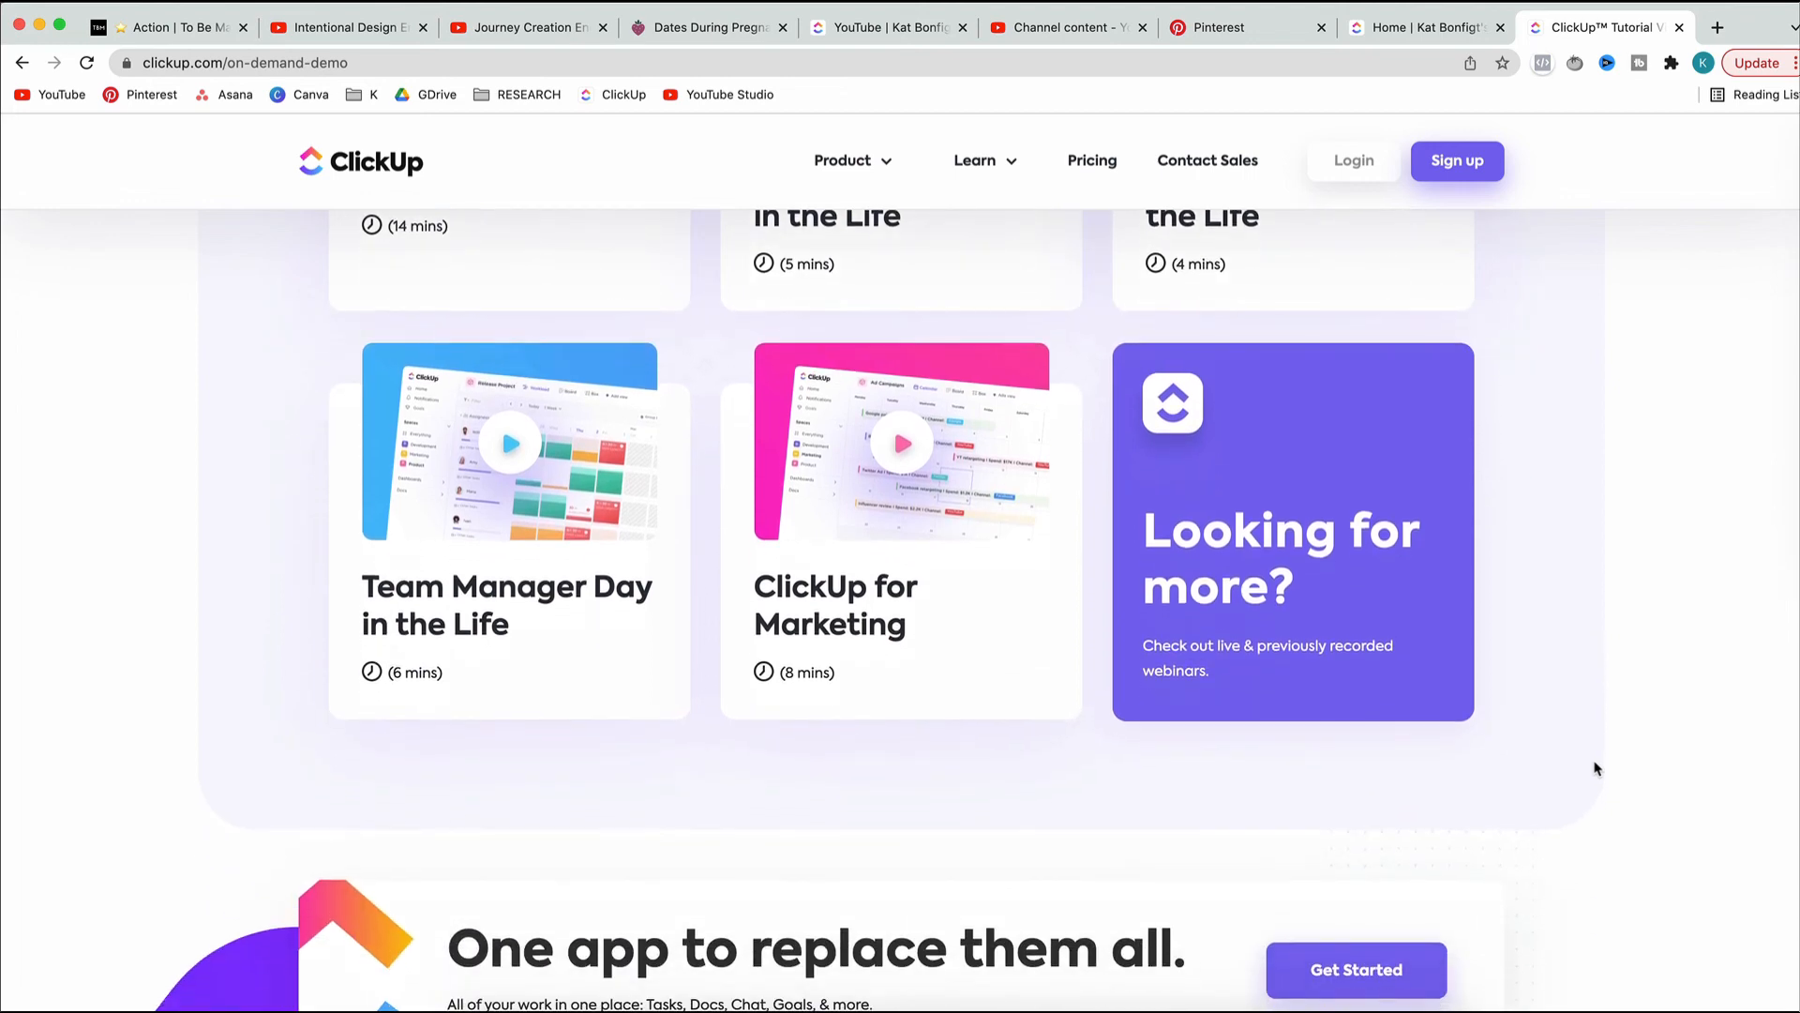
scroll(1597, 769, "up", 6)
scroll(1597, 769, "up", 15)
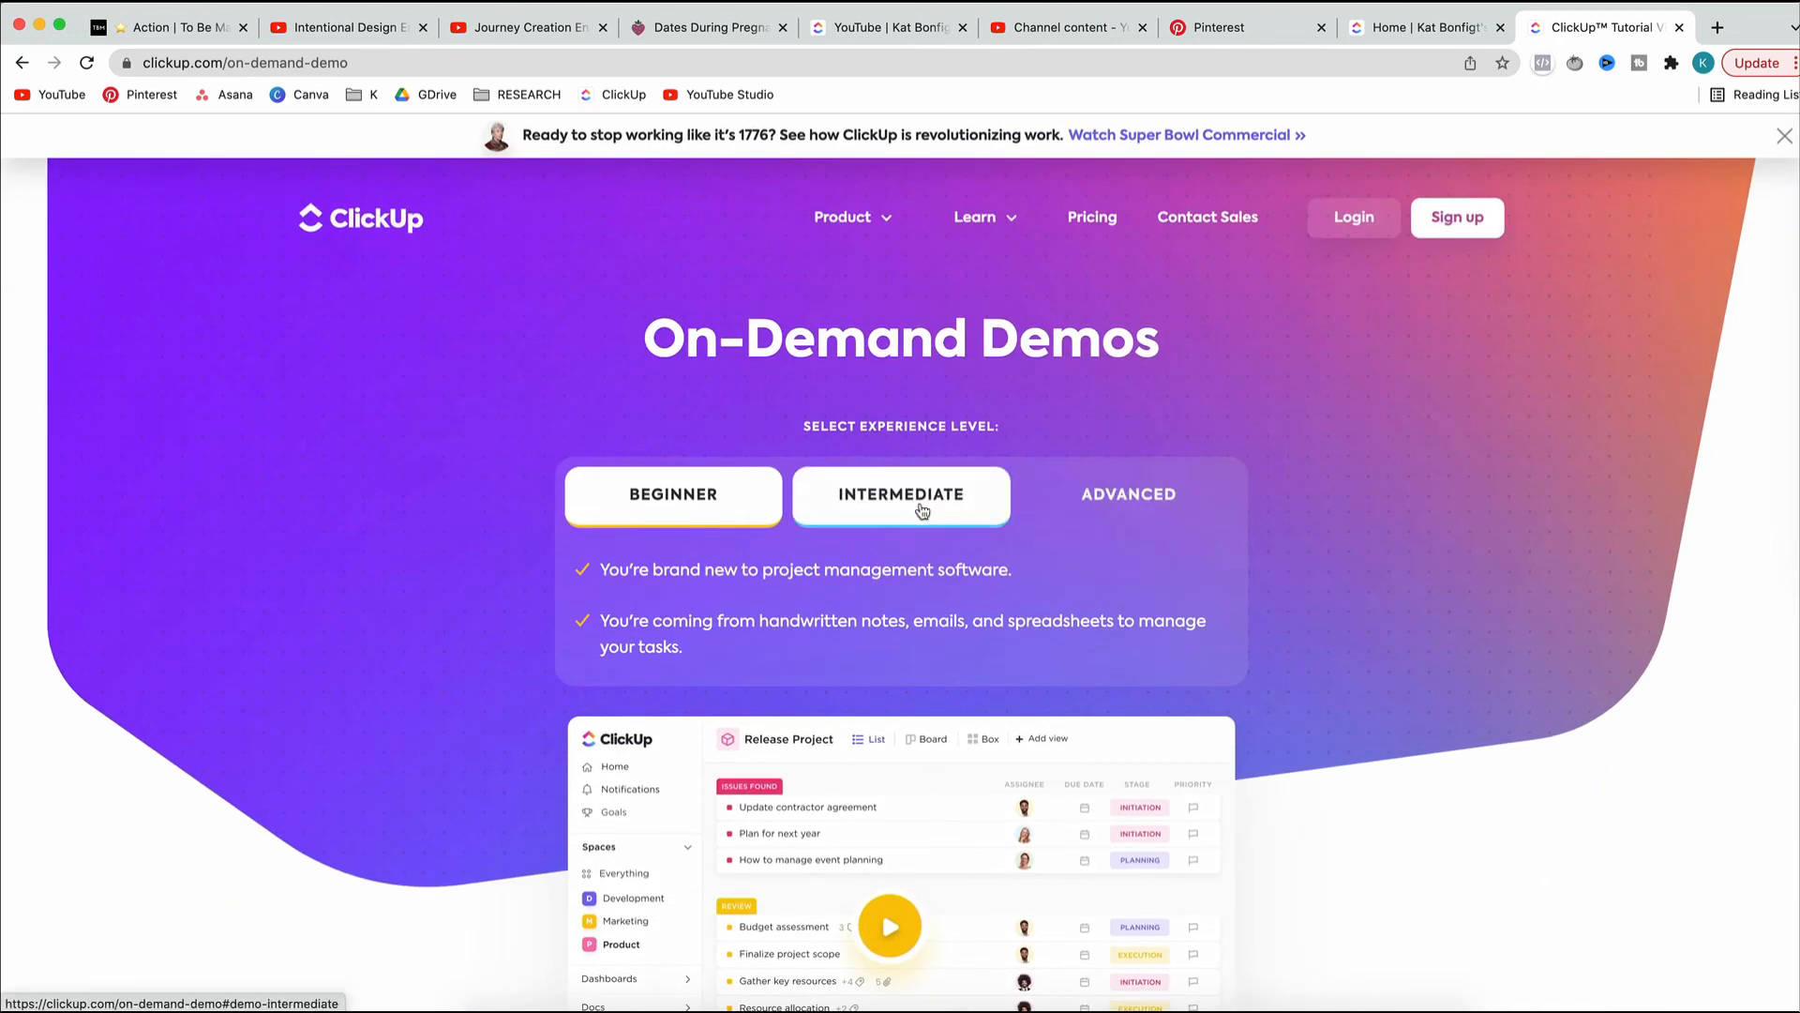
scroll(1388, 709, "down", 2)
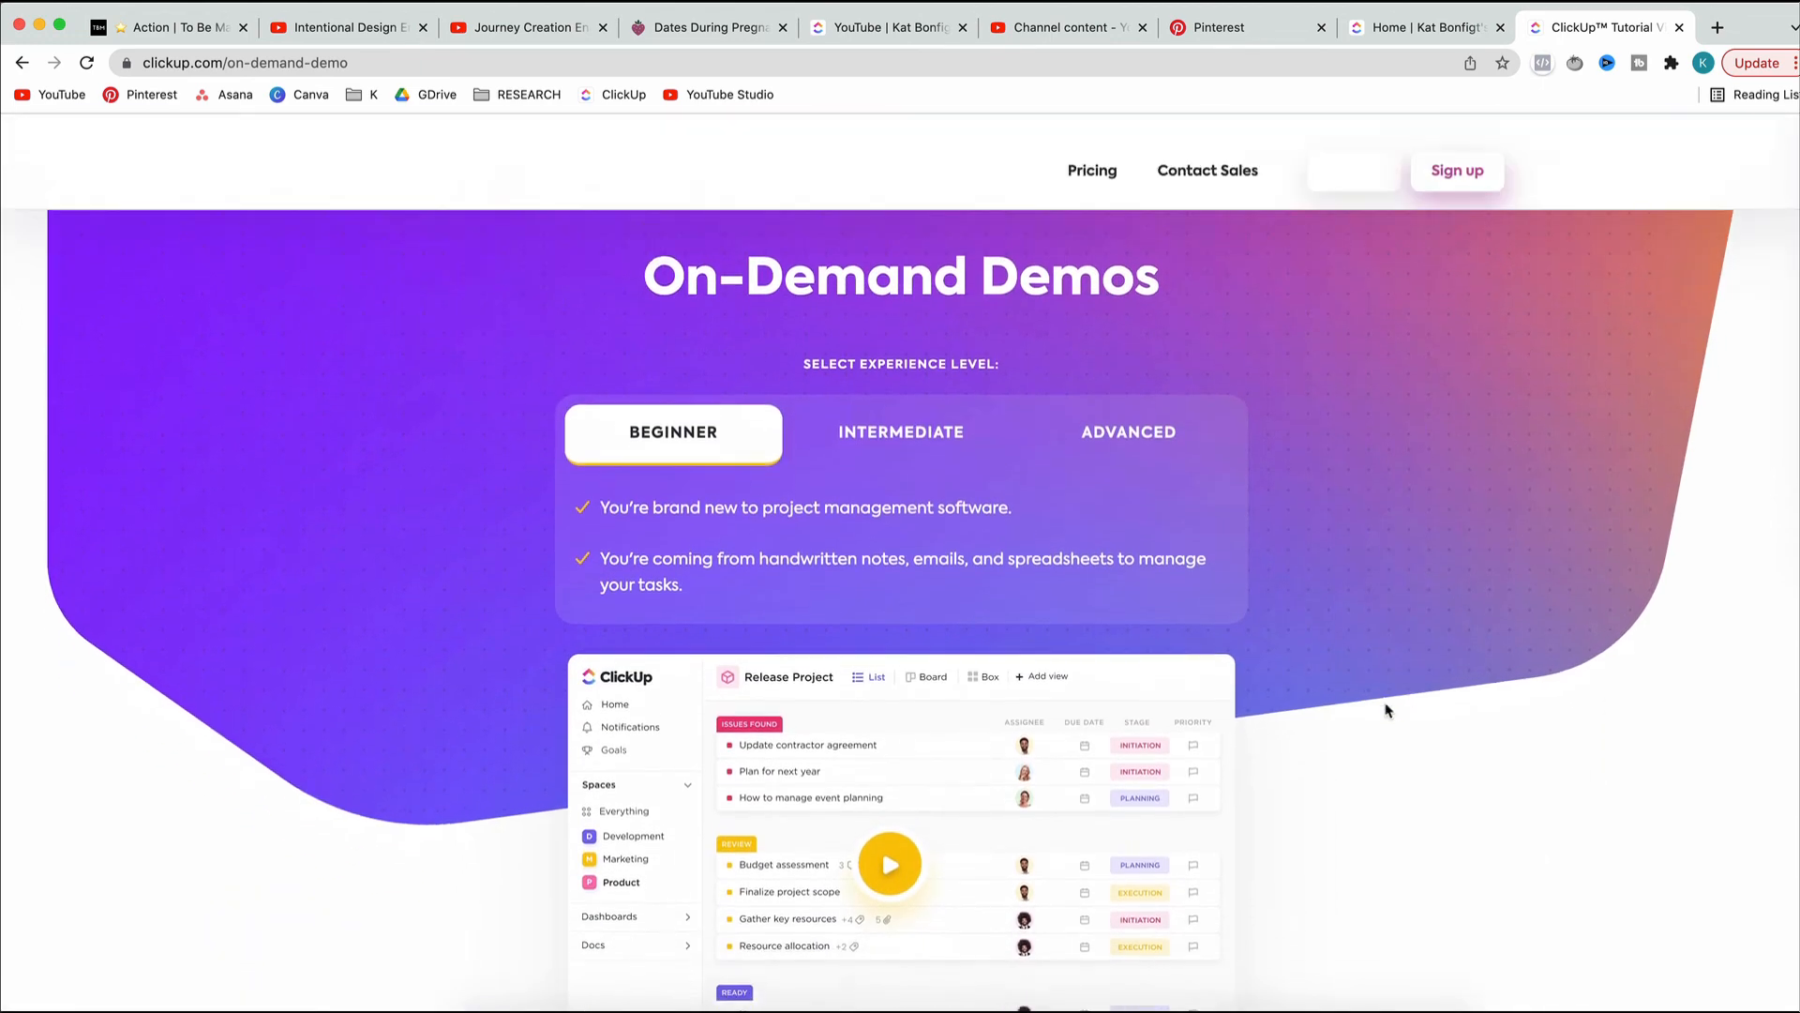